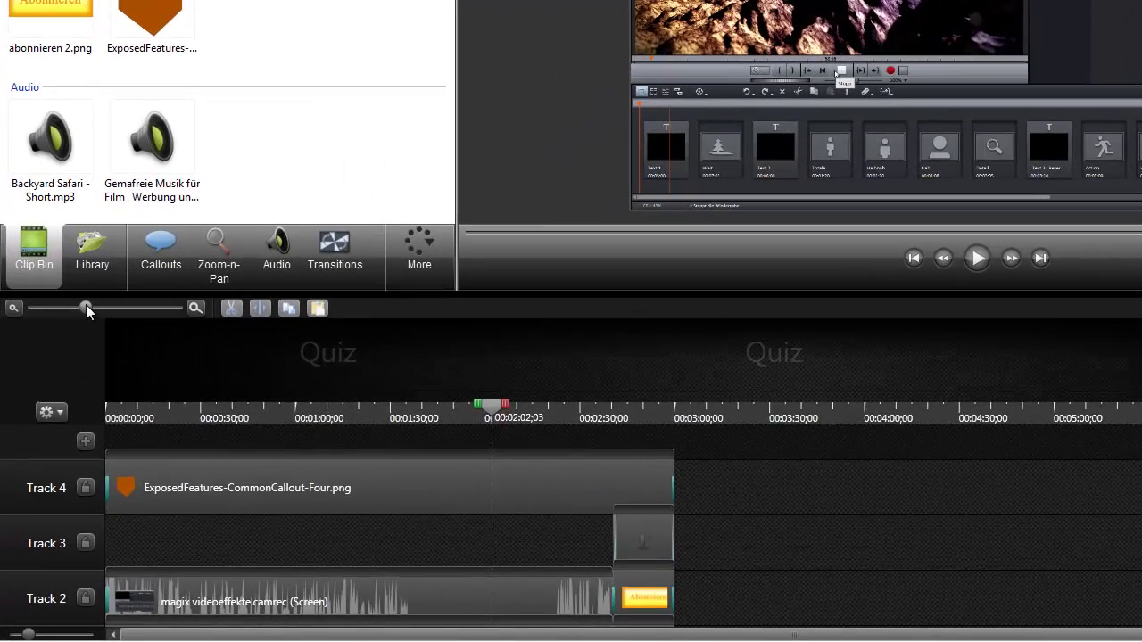
pyautogui.moveTo(86, 304); pyautogui.dragTo(77, 302)
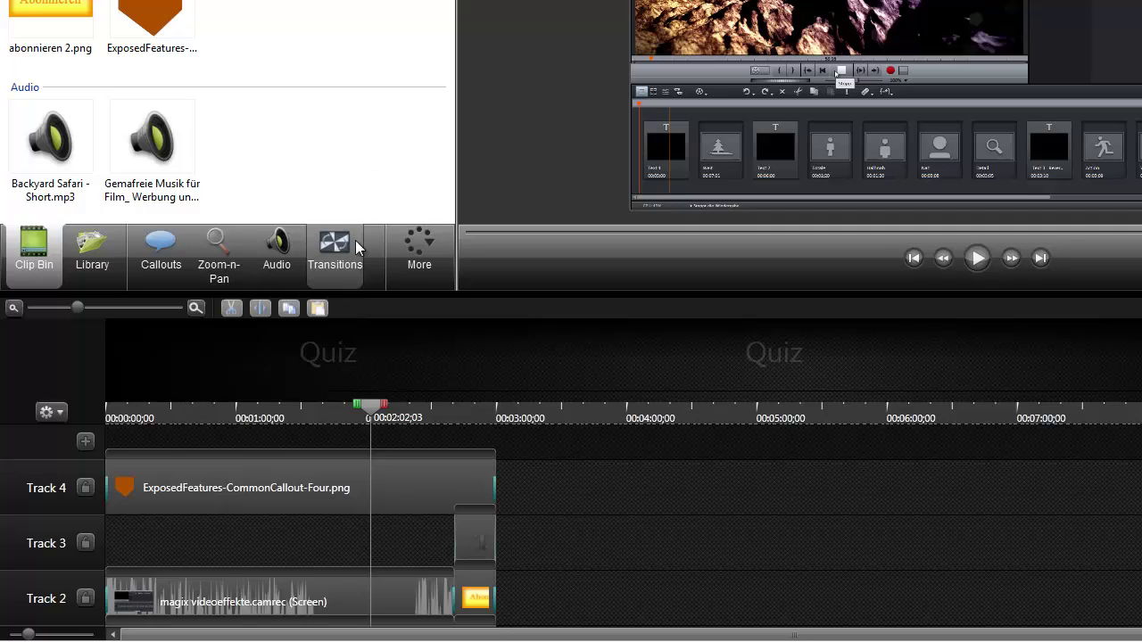
pyautogui.press('super')
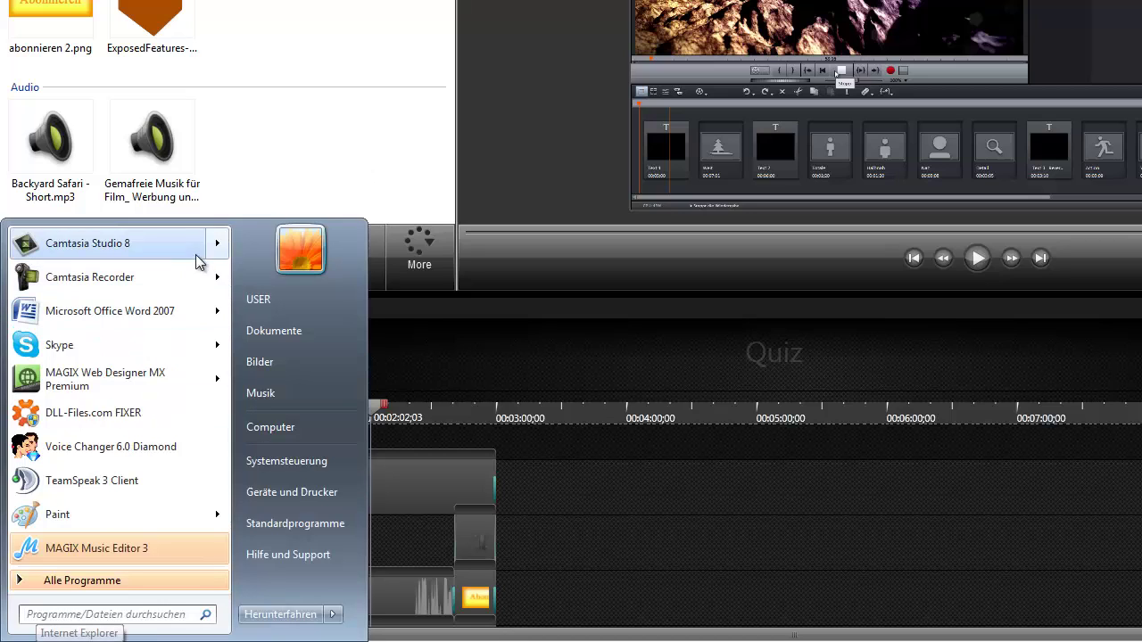
pyautogui.moveTo(219, 249)
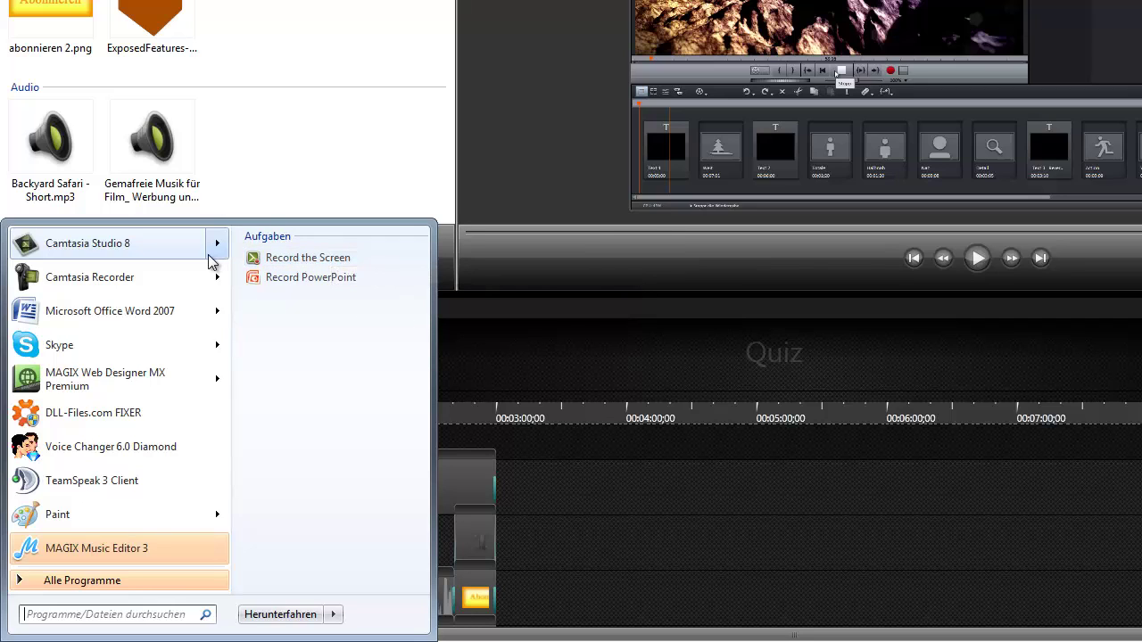
pyautogui.click(283, 177)
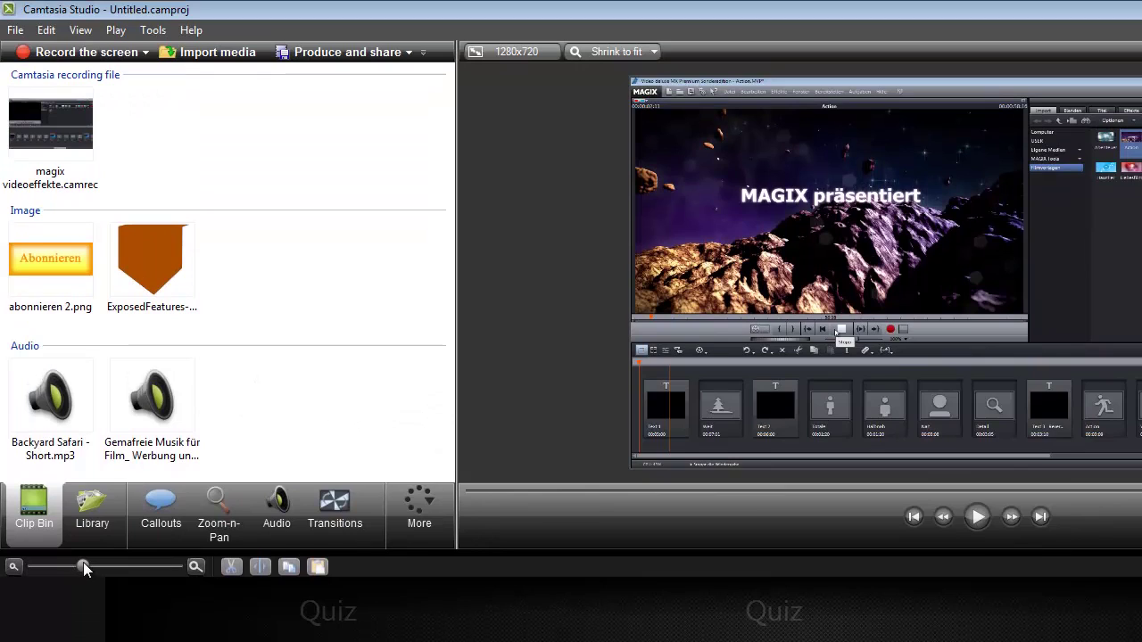
pyautogui.click(83, 562)
# - Look at the dialog for saving the project under a new name and close it without saving
pyautogui.click(16, 30)
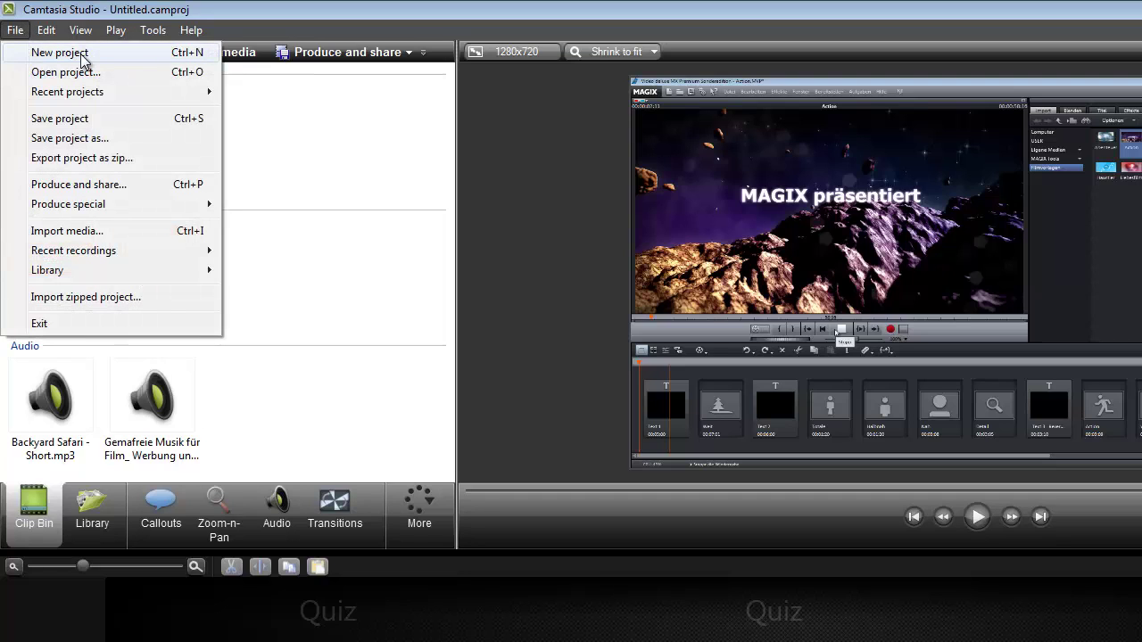
pyautogui.moveTo(160, 93)
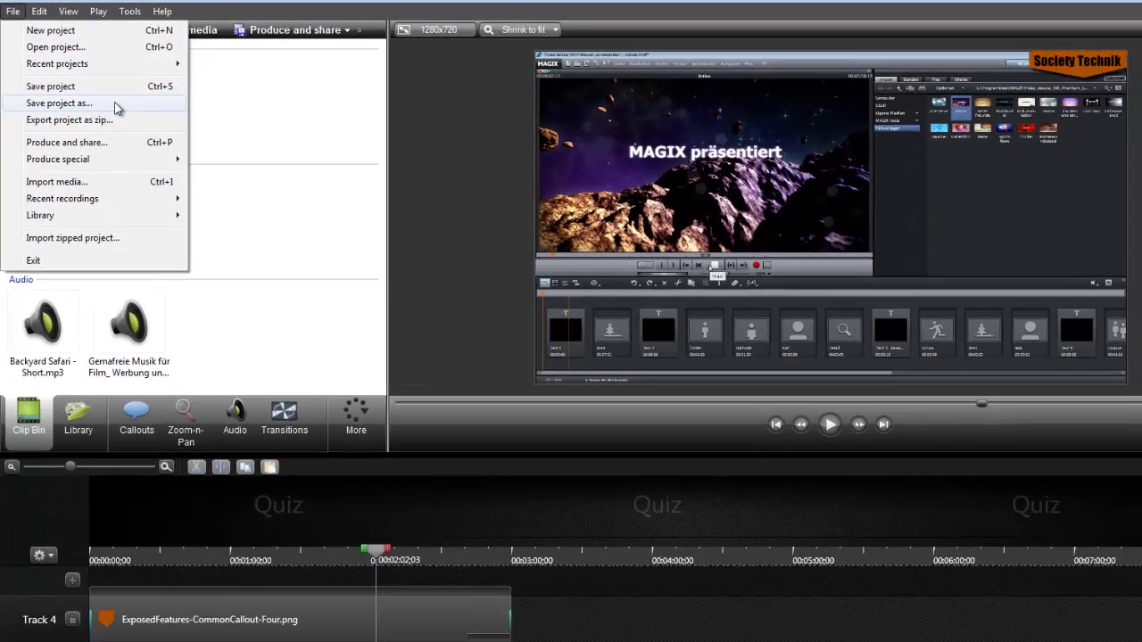
pyautogui.click(117, 108)
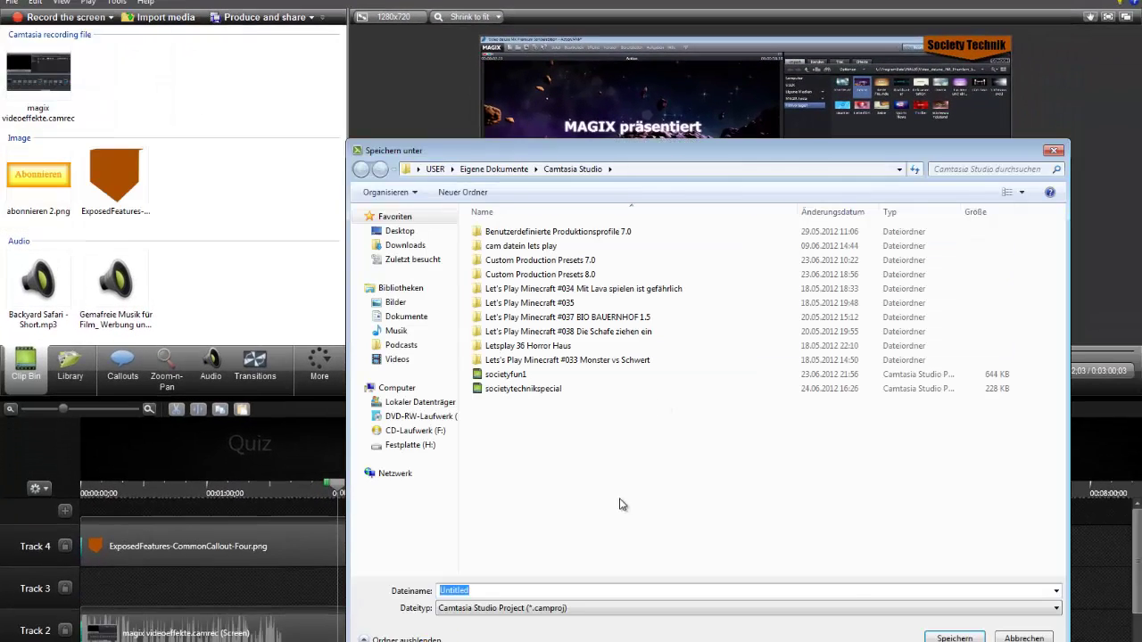
pyautogui.click(1023, 637)
# - Review the Share to YouTube preset in the Production Wizard and leave the wizard without producing the video
pyautogui.click(11, 3)
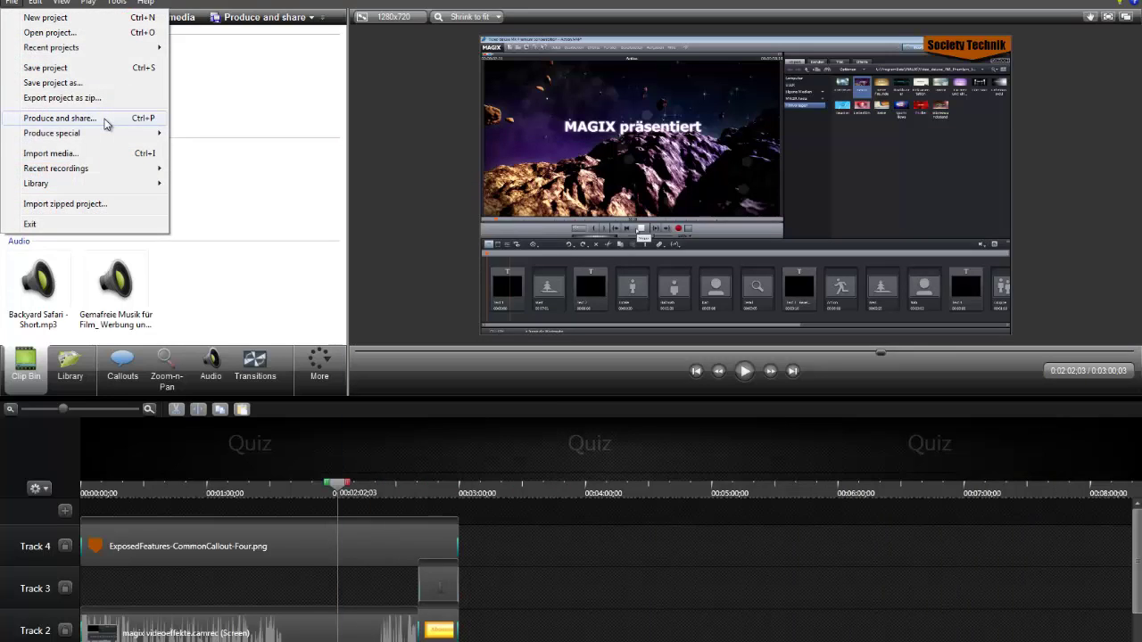
pyautogui.moveTo(121, 136)
pyautogui.click(99, 125)
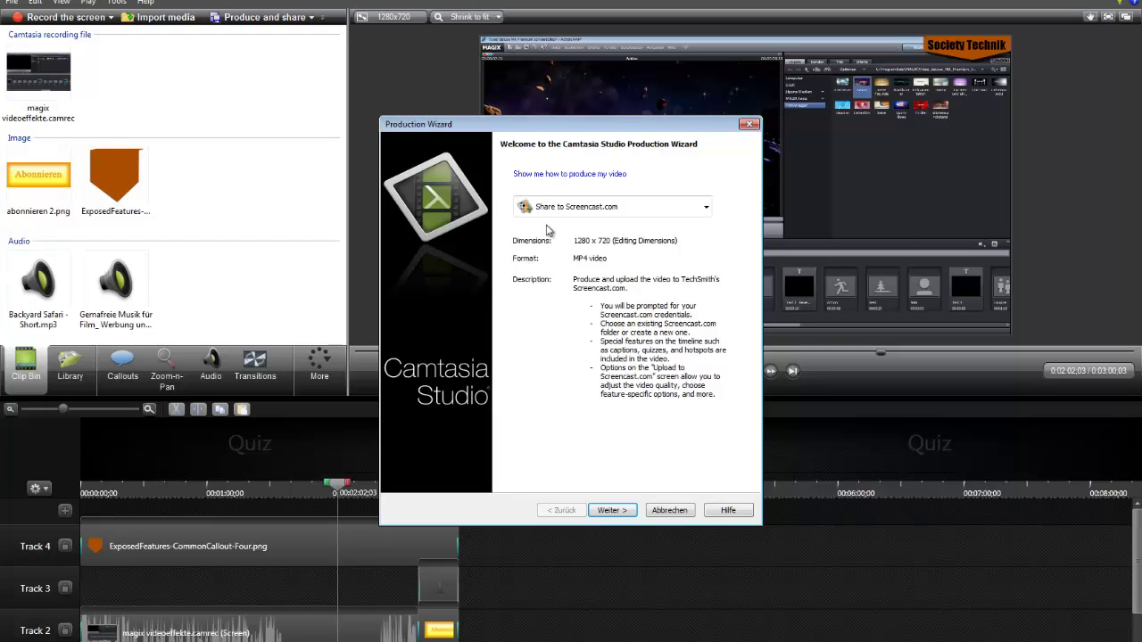
pyautogui.click(584, 211)
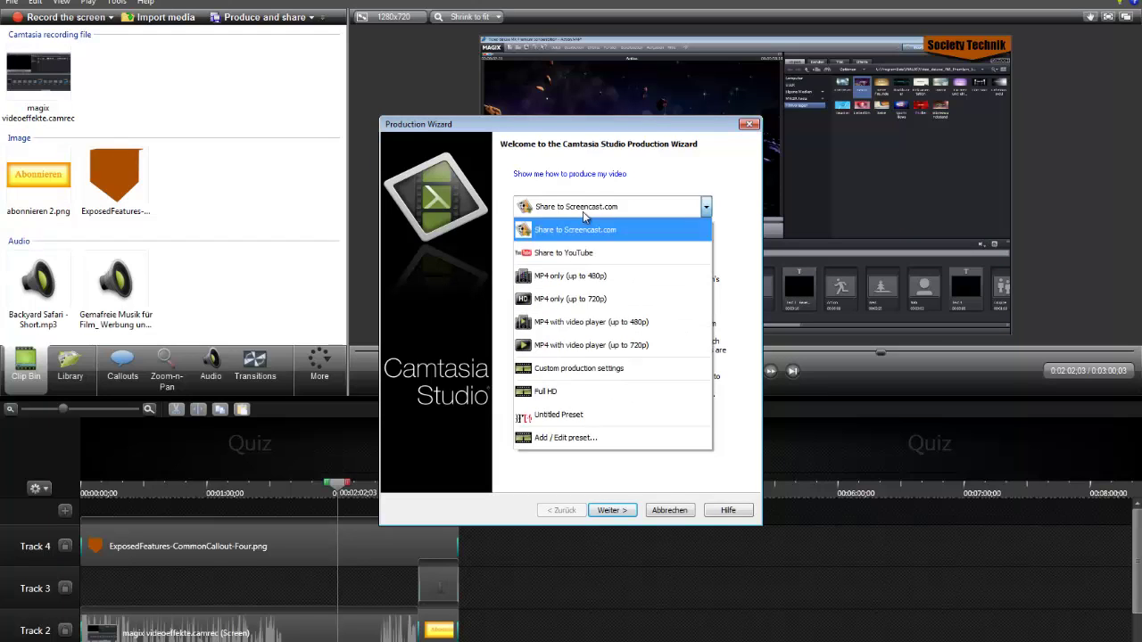
pyautogui.click(585, 261)
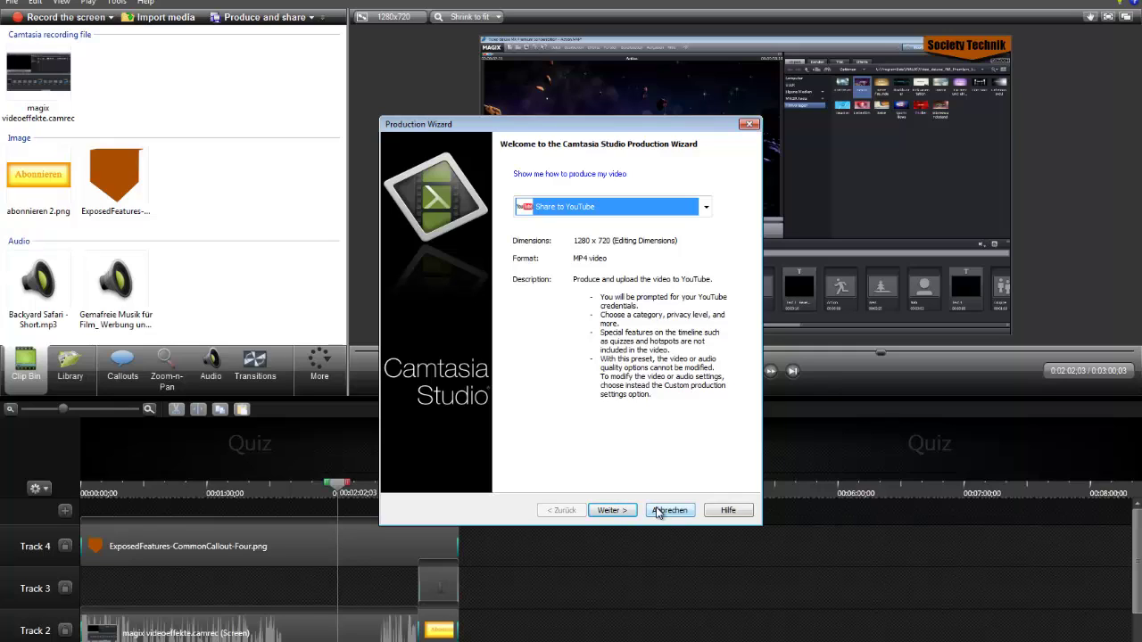
pyautogui.click(669, 510)
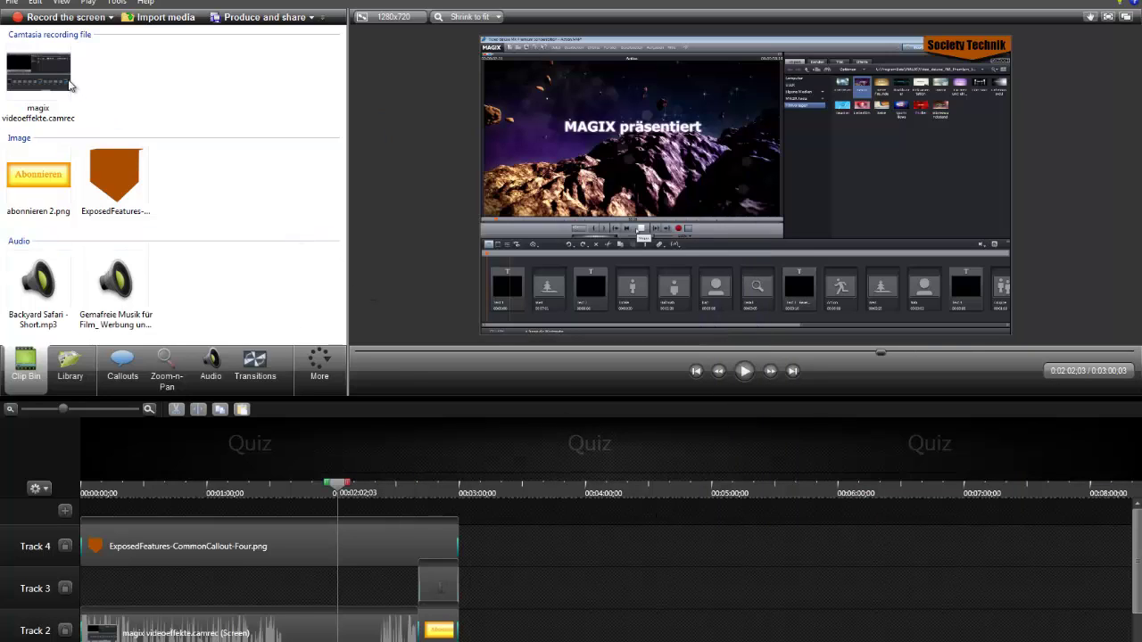
pyautogui.click(13, 2)
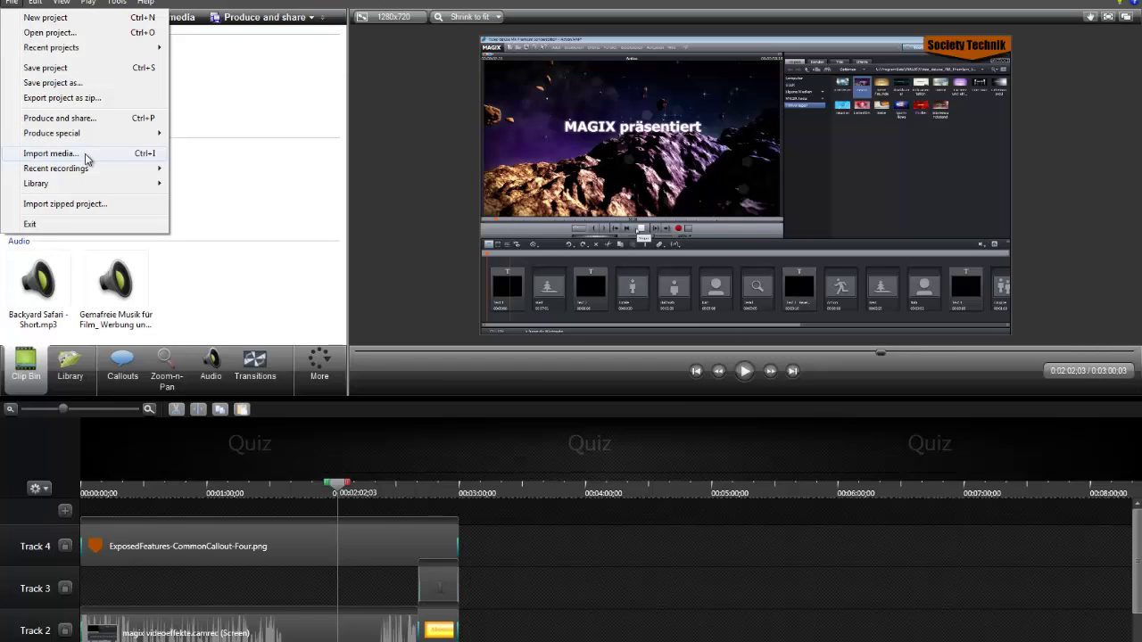
pyautogui.moveTo(132, 172)
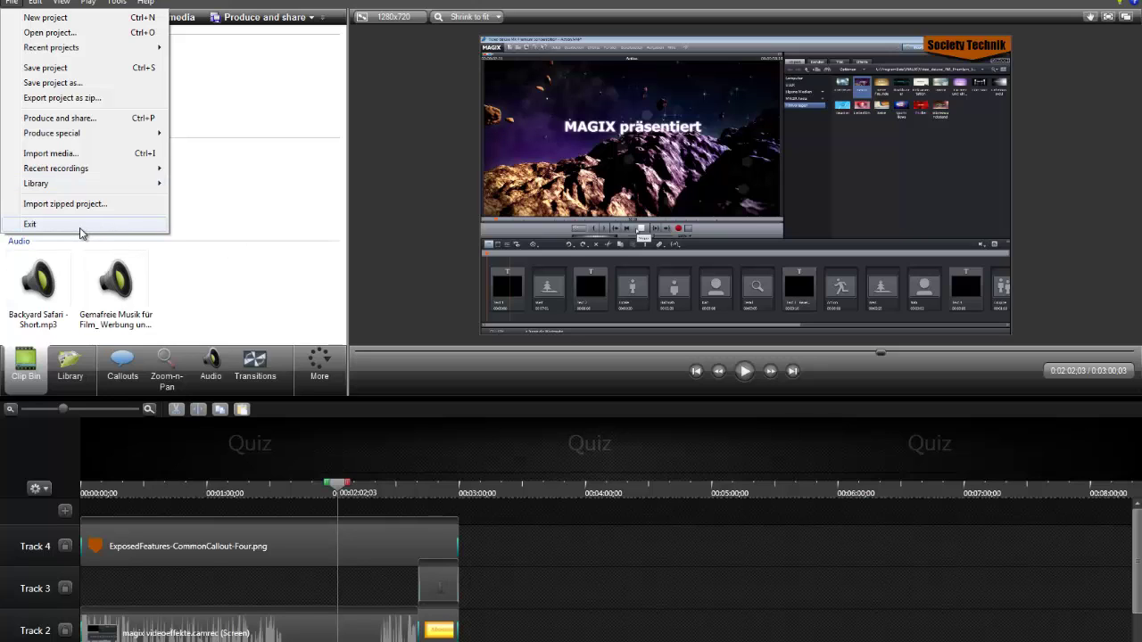
pyautogui.click(241, 167)
pyautogui.click(35, 3)
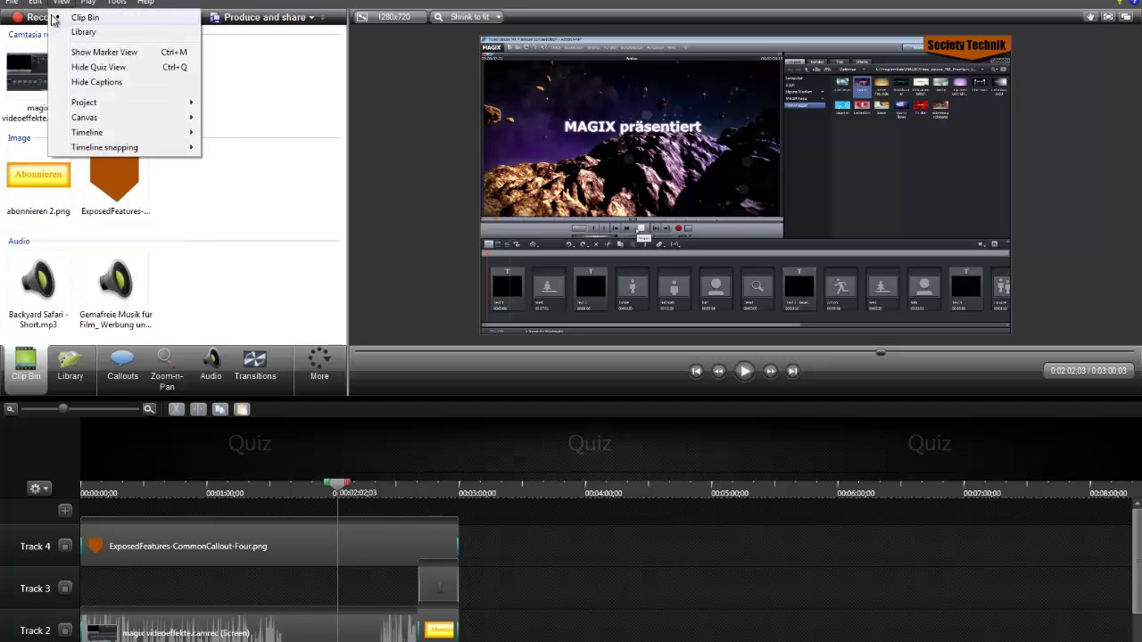
pyautogui.moveTo(60, 4)
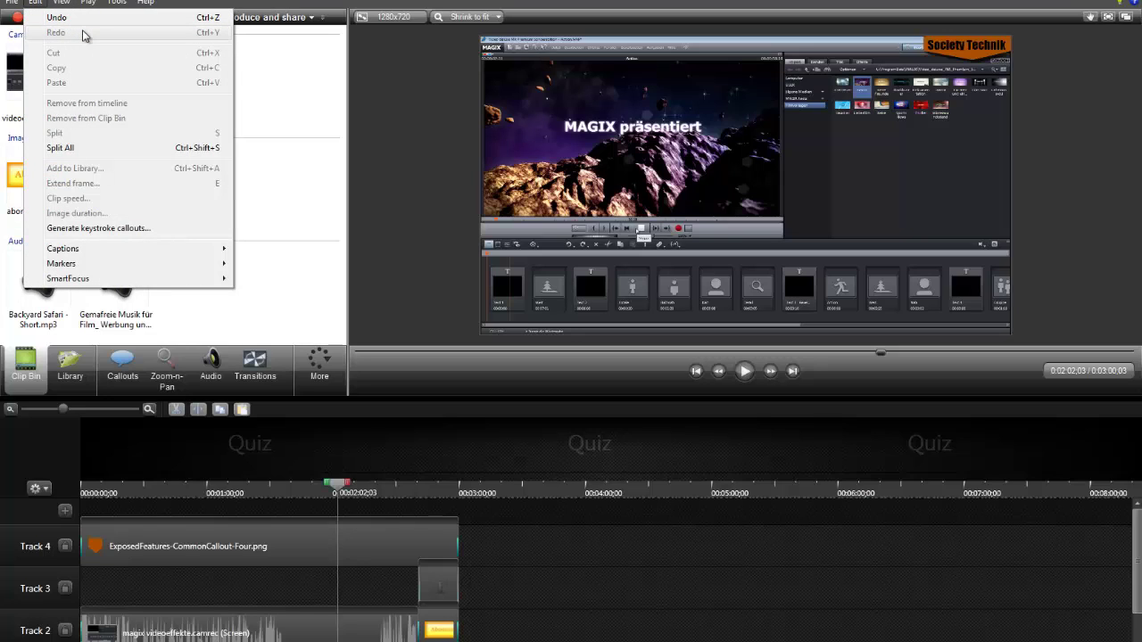
pyautogui.click(288, 91)
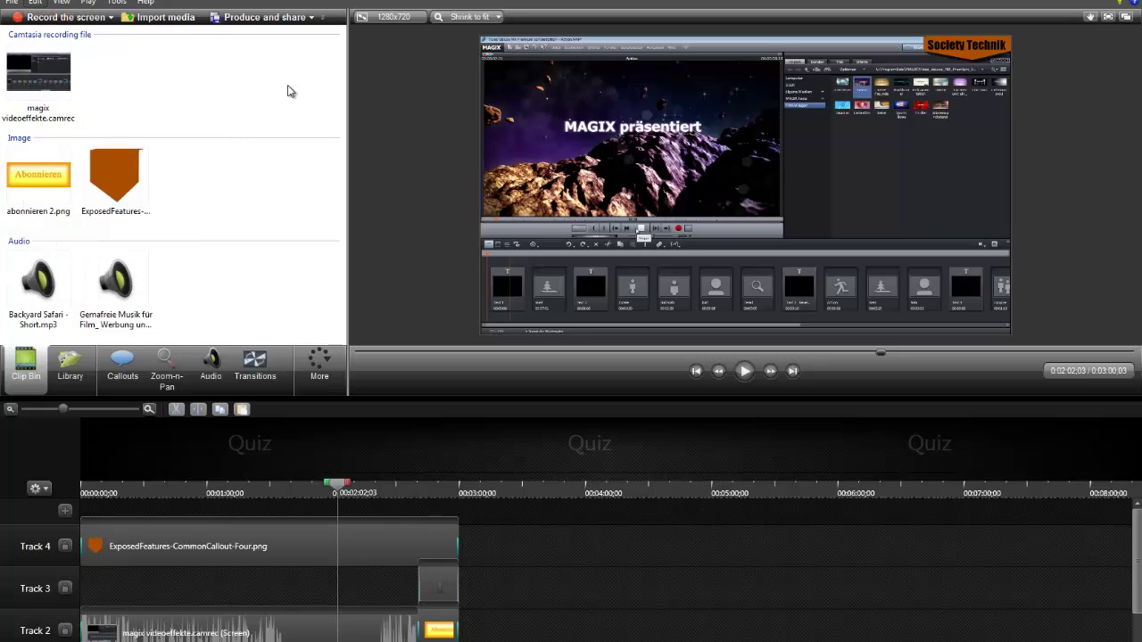
# - Split all timeline tracks at the playhead at 00:02:02;03
pyautogui.rightClick(342, 489)
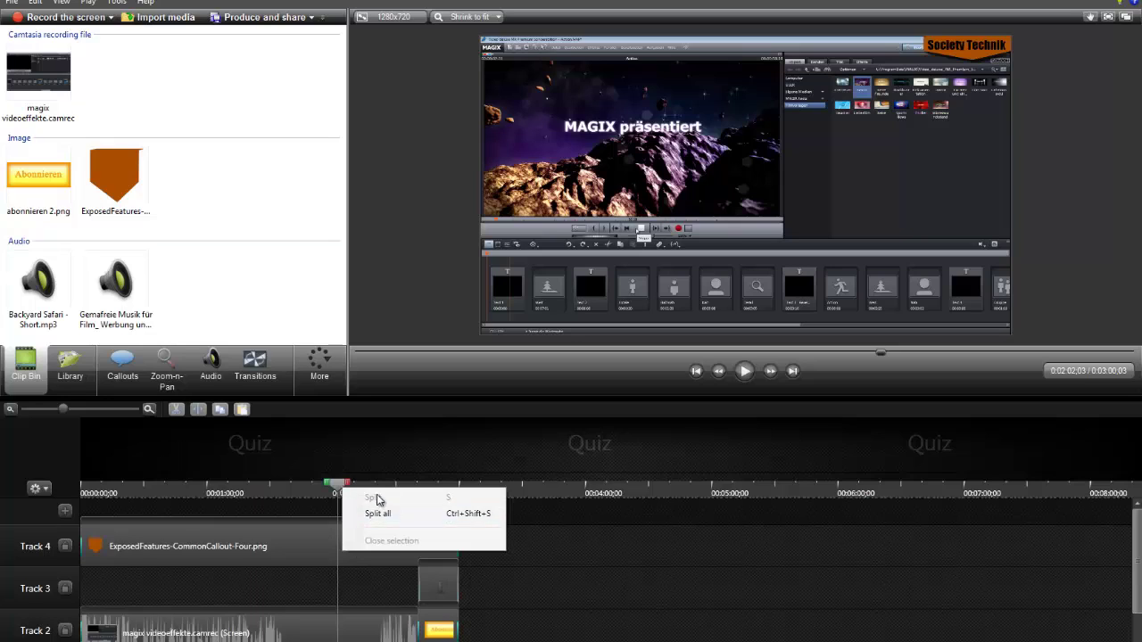
pyautogui.click(374, 514)
pyautogui.click(365, 548)
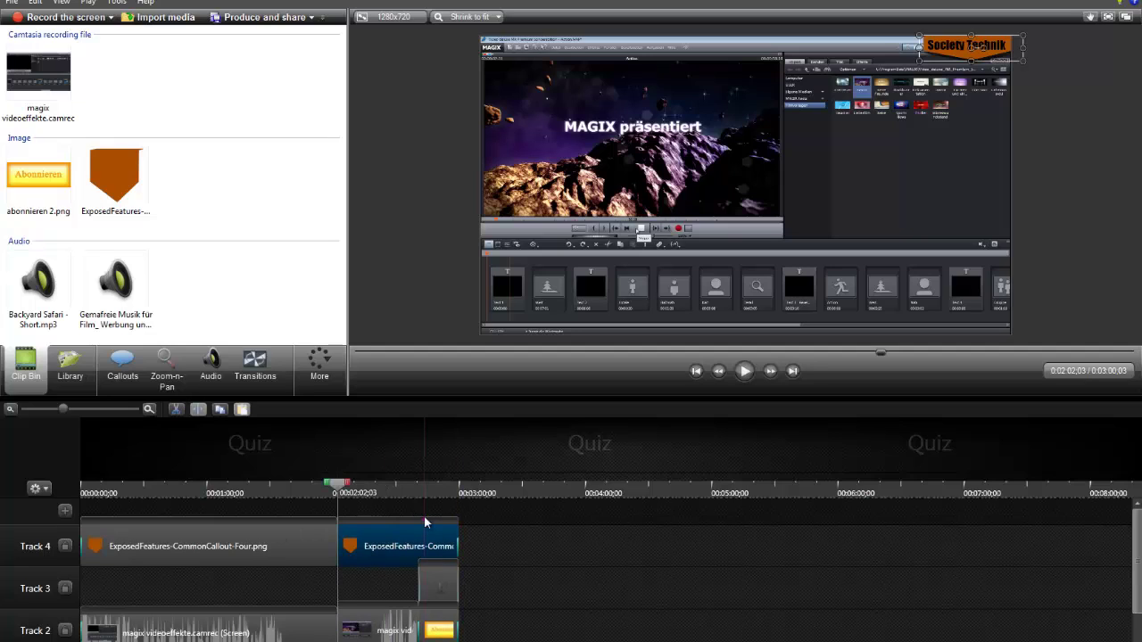
pyautogui.hotkey('ctrl', 'z')
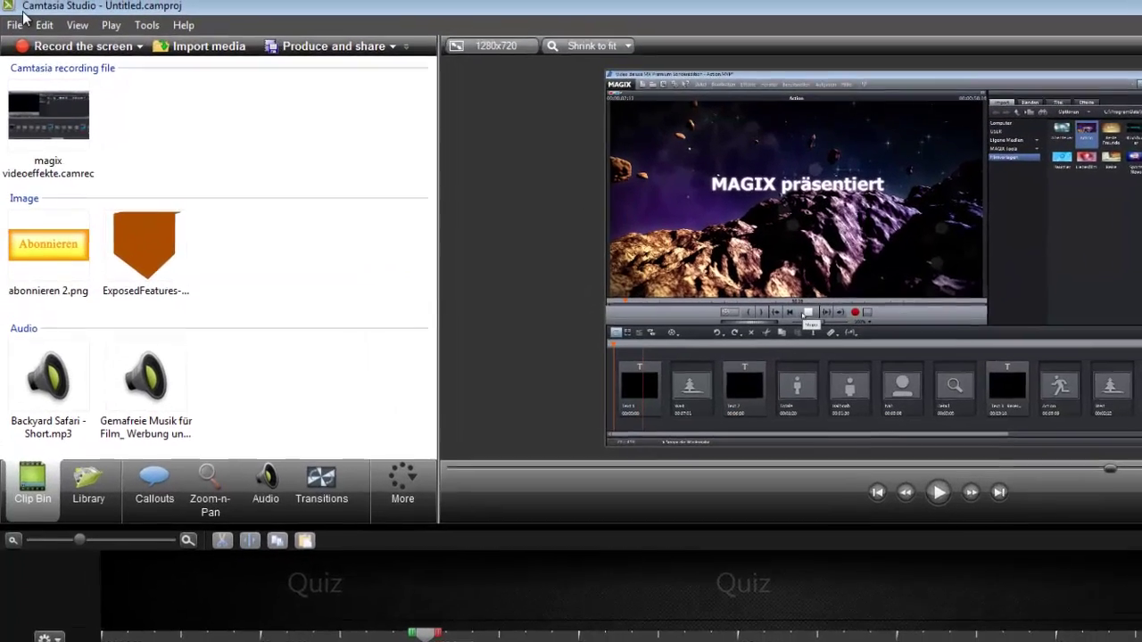
pyautogui.click(33, 1)
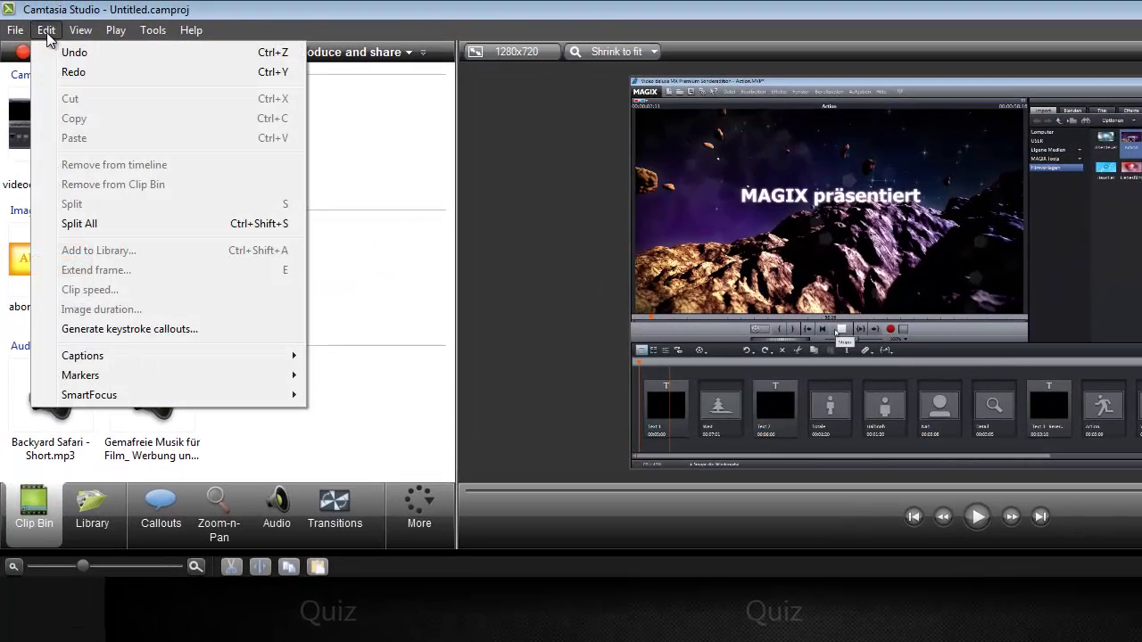
pyautogui.click(349, 154)
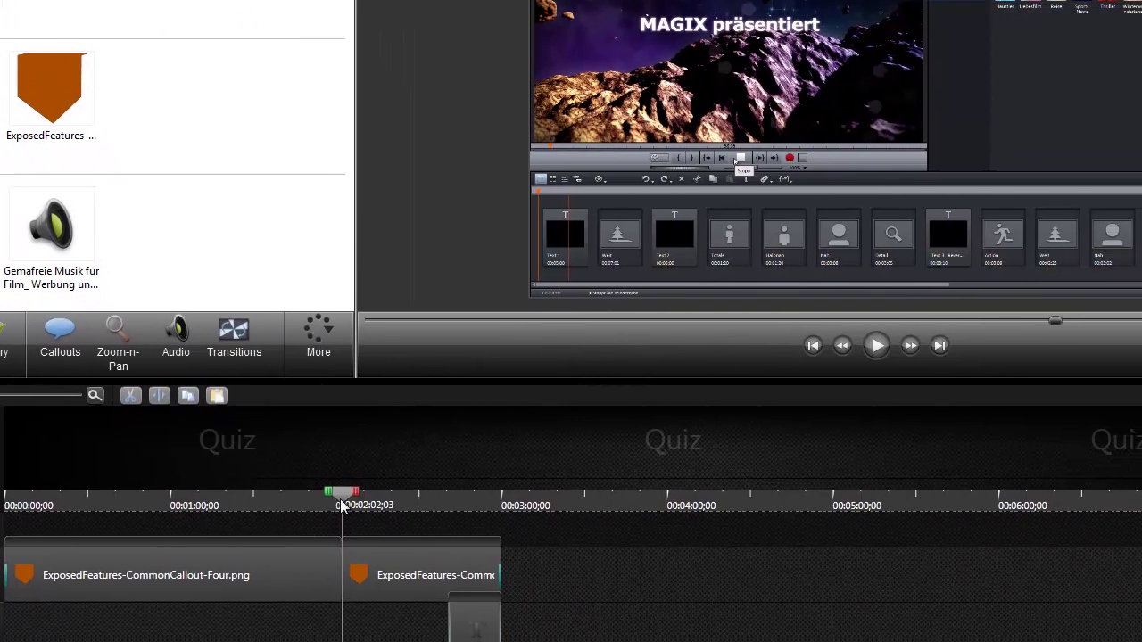
# - Move the playhead to 00:01:56;09 and undo the split of all tracks
pyautogui.moveTo(339, 498); pyautogui.dragTo(326, 502)
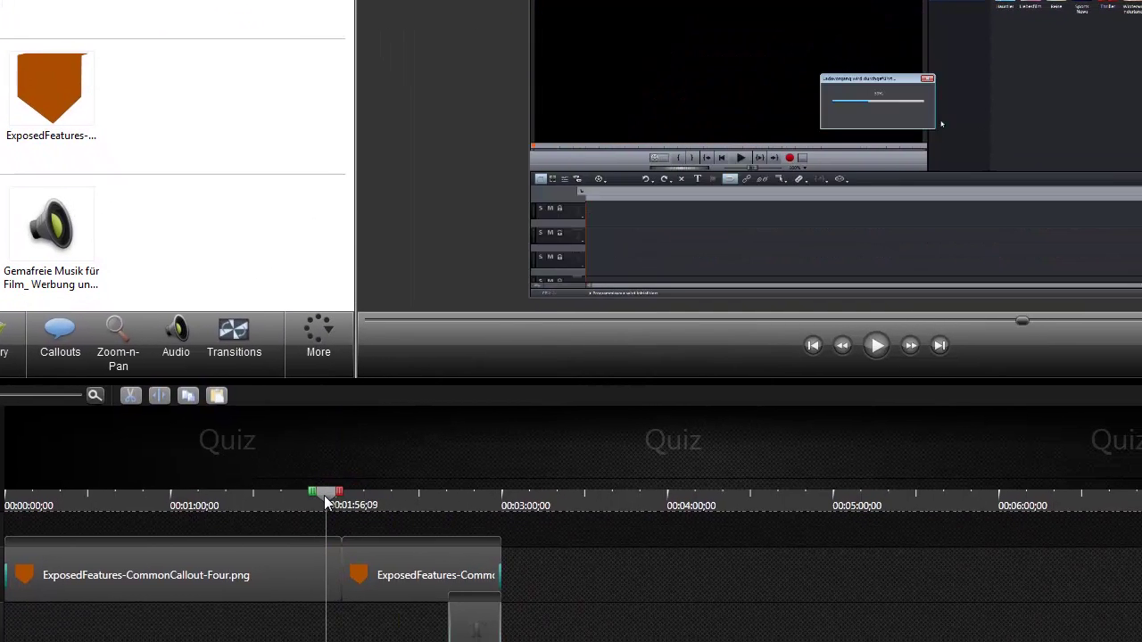
pyautogui.hotkey('ctrl', 'z')
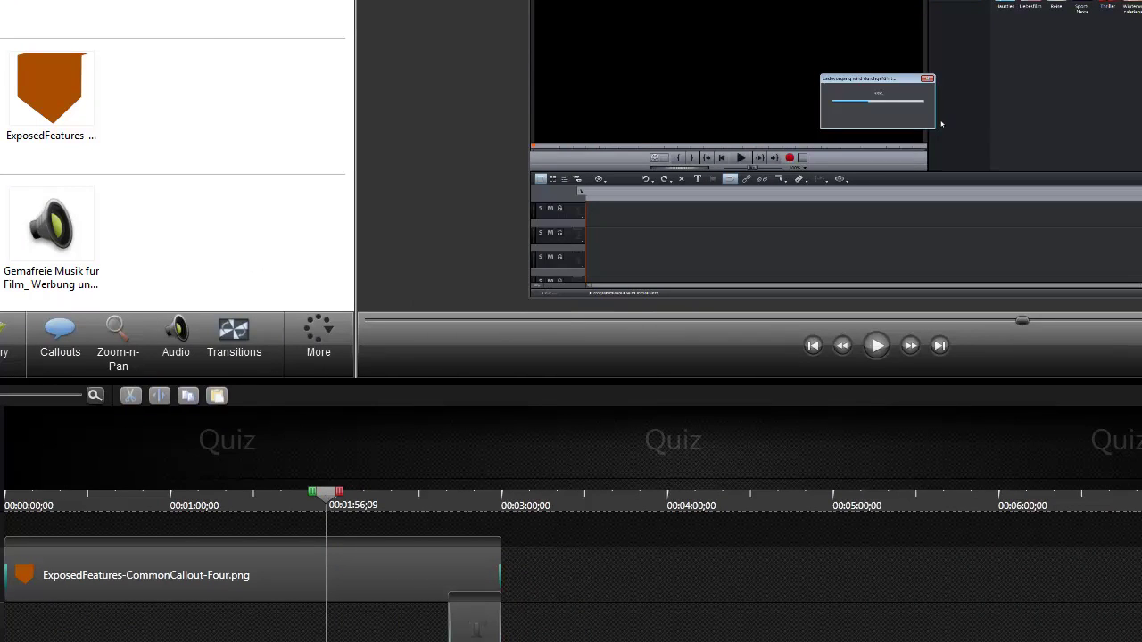
# - Split only the ExposedFeatures-CommonCallout-Four.png clip on Track 4 at the playhead at 00:01:56;09
pyautogui.hotkey('alt', 'e')
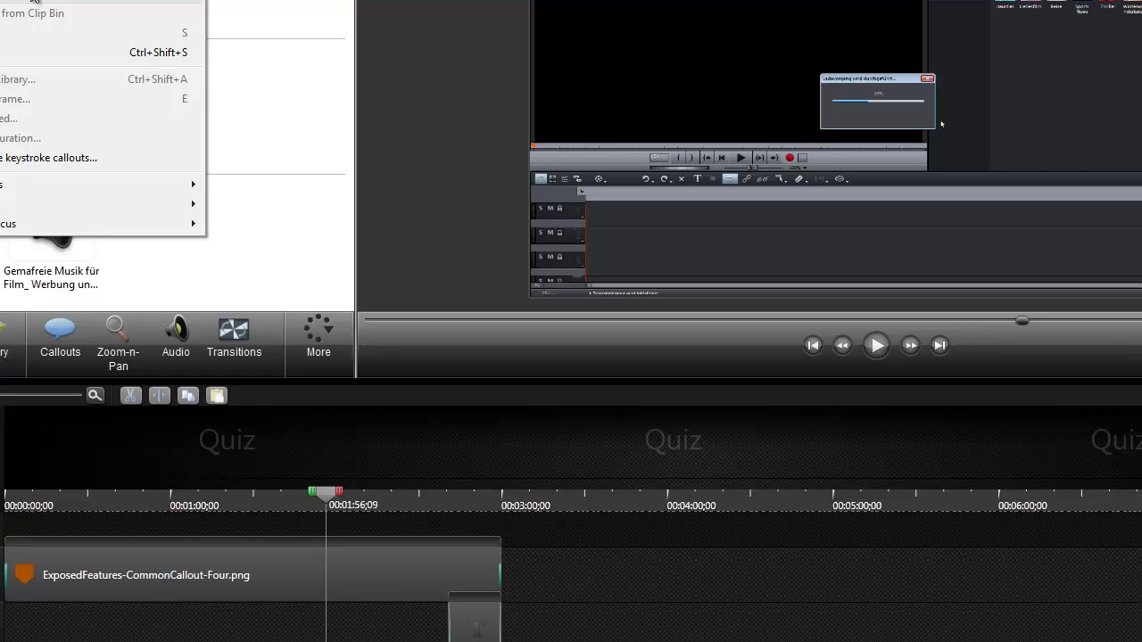
pyautogui.click(419, 588)
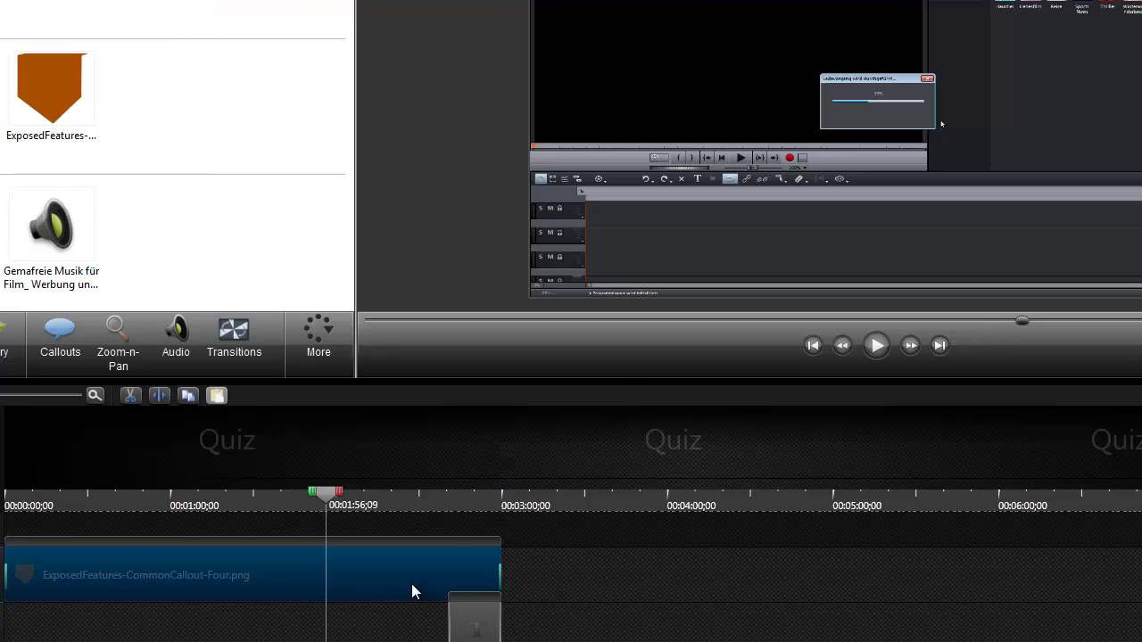
pyautogui.rightClick(411, 583)
pyautogui.click(270, 442)
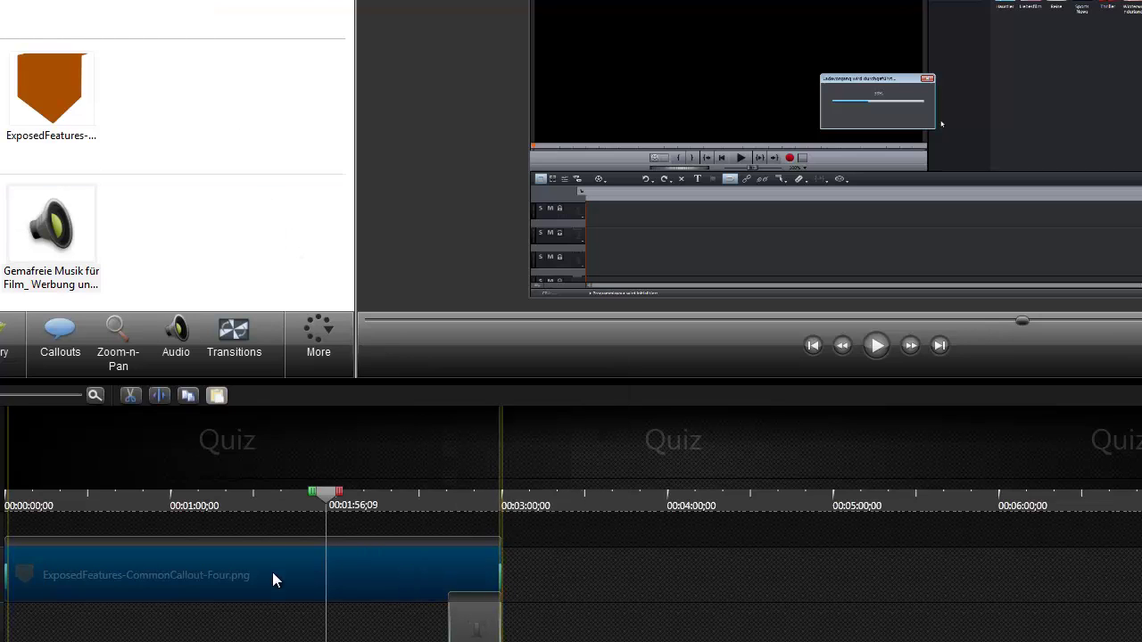
pyautogui.hotkey('alt', 'e')
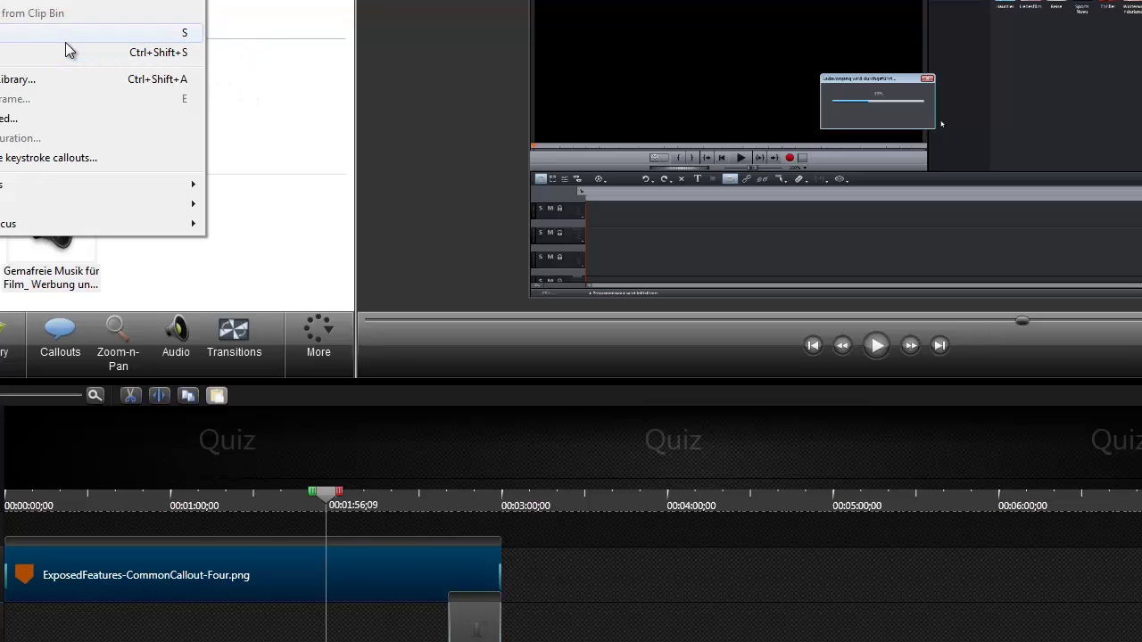
pyautogui.click(396, 575)
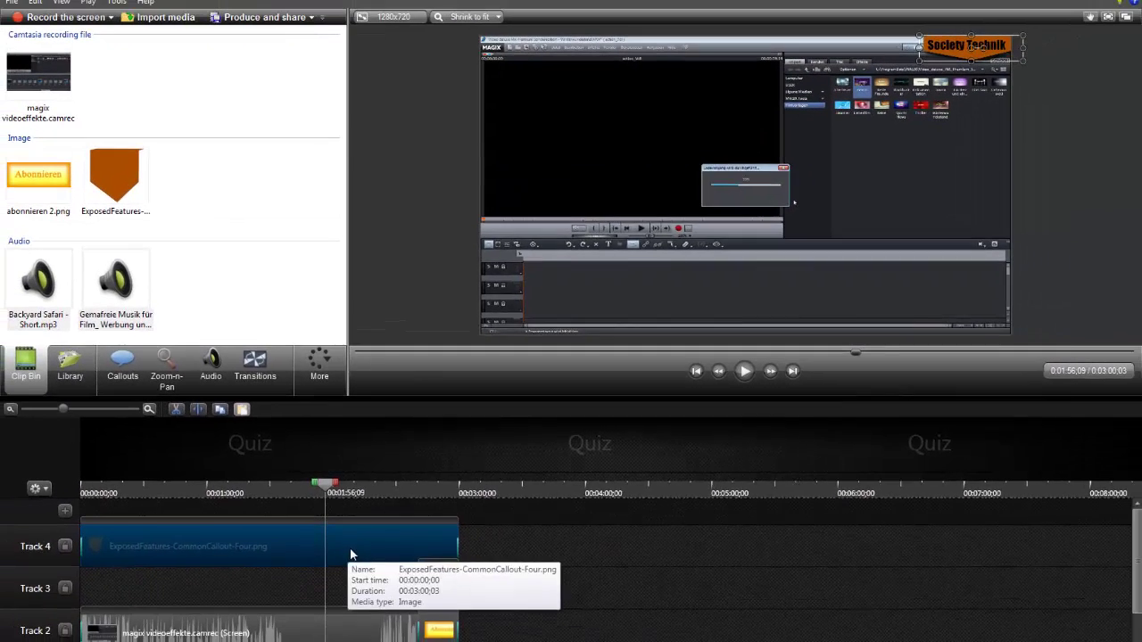
pyautogui.hotkey('ctrl', 's')
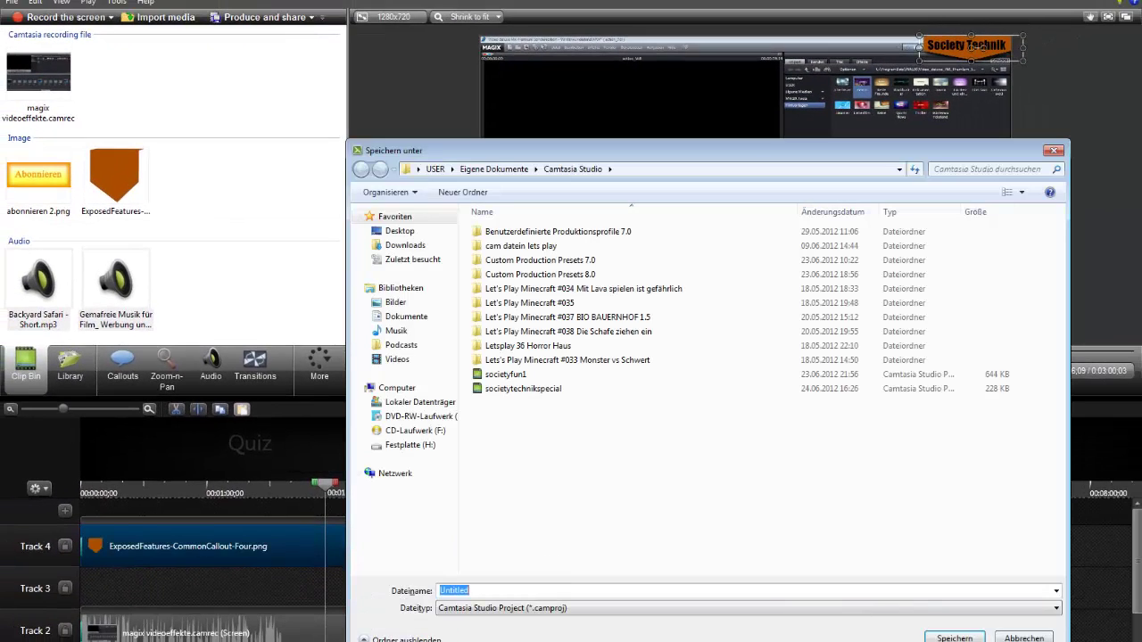
pyautogui.press('Escape')
pyautogui.click(264, 295)
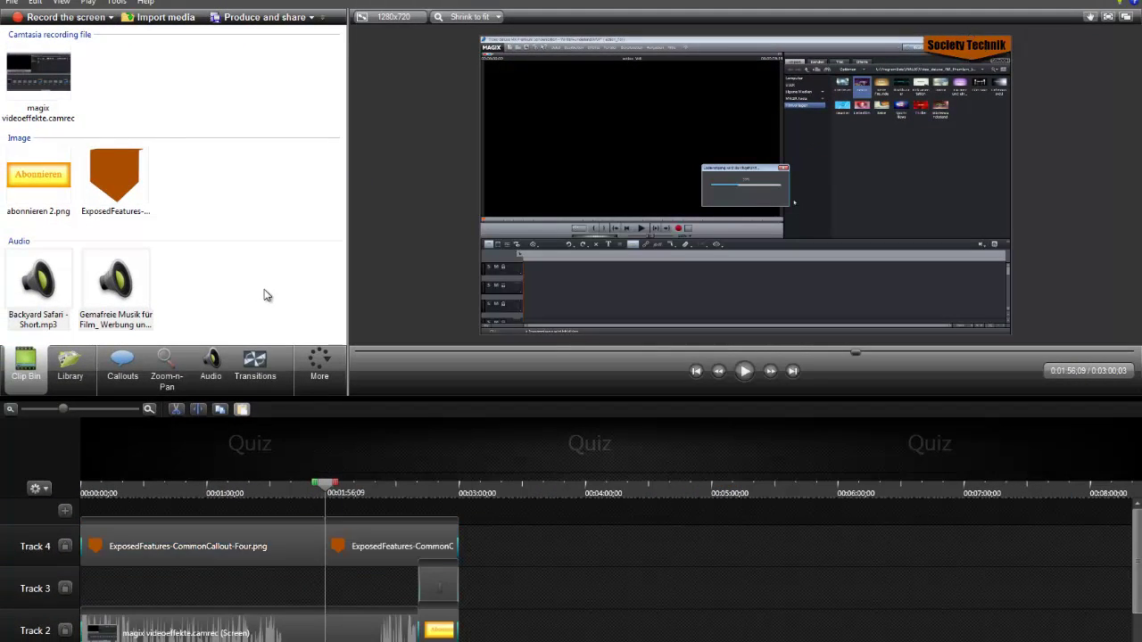
# - Undo the single-clip split on Track 4 and split all timeline tracks at the playhead at 00:01:47;17
pyautogui.moveTo(353, 543)
pyautogui.mouseDown()
pyautogui.moveTo(374, 542)
pyautogui.moveTo(351, 540)
pyautogui.mouseUp()
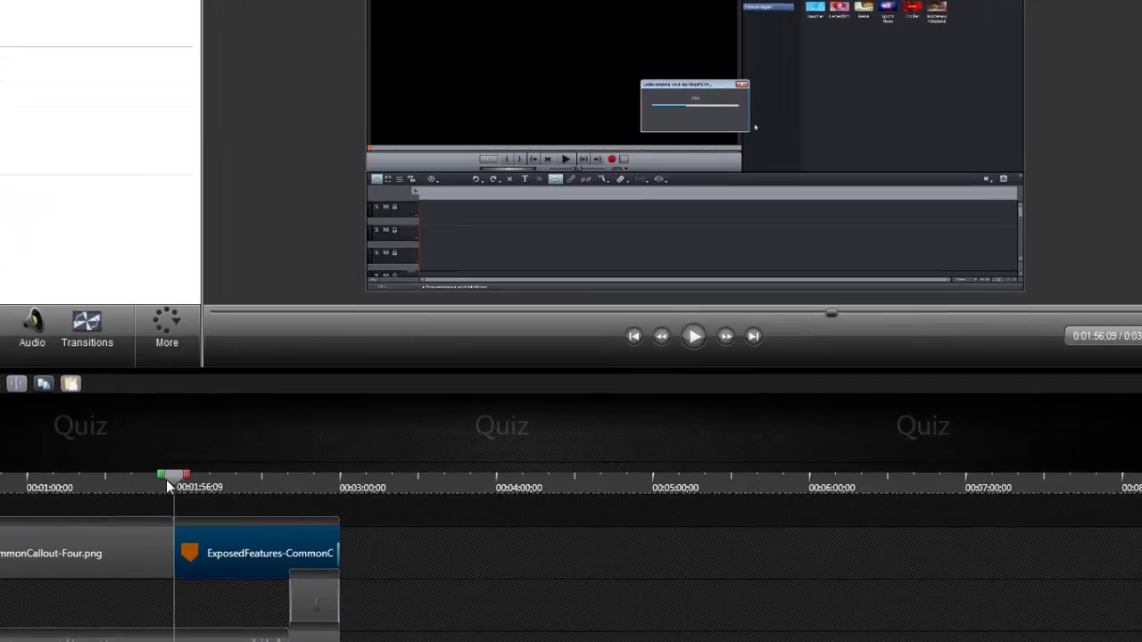
pyautogui.click(312, 526)
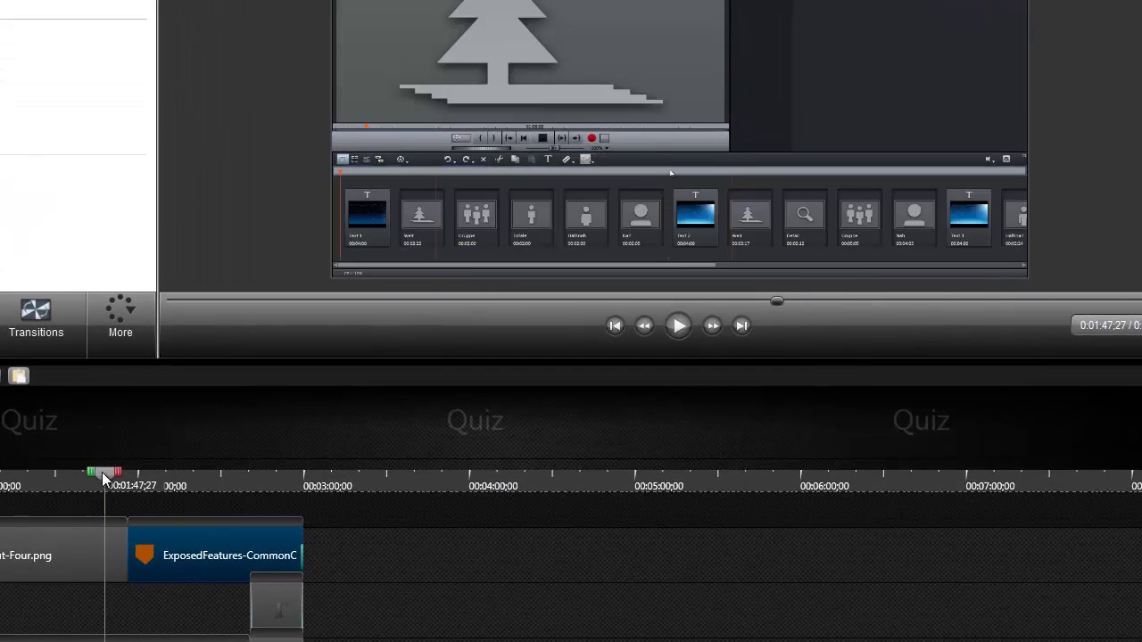
pyautogui.click(111, 532)
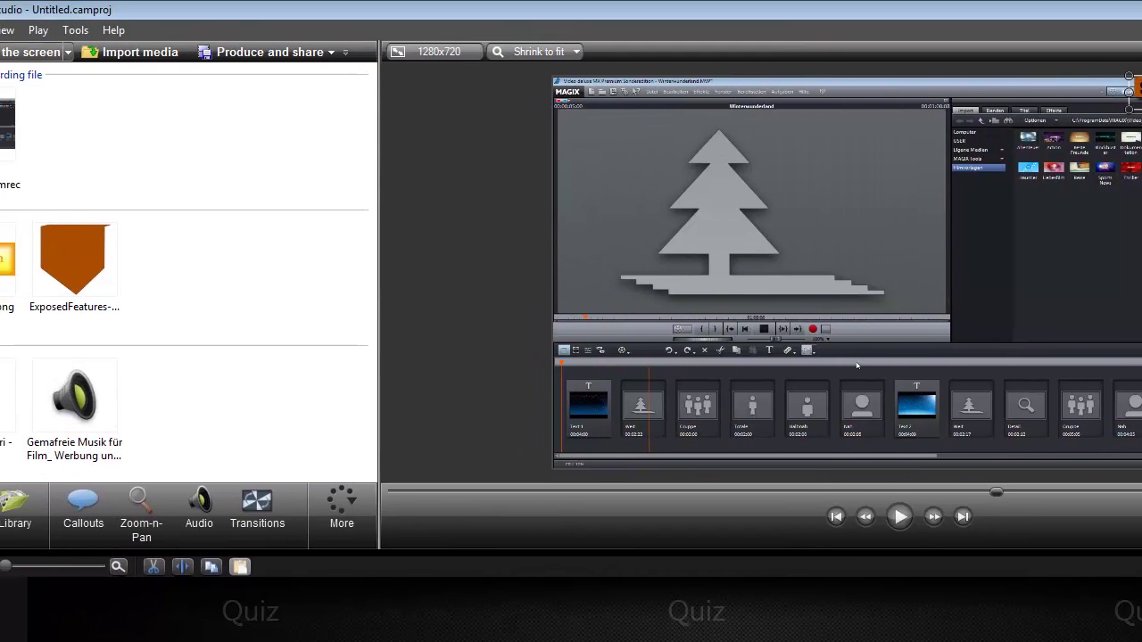
pyautogui.hotkey('alt', 'e')
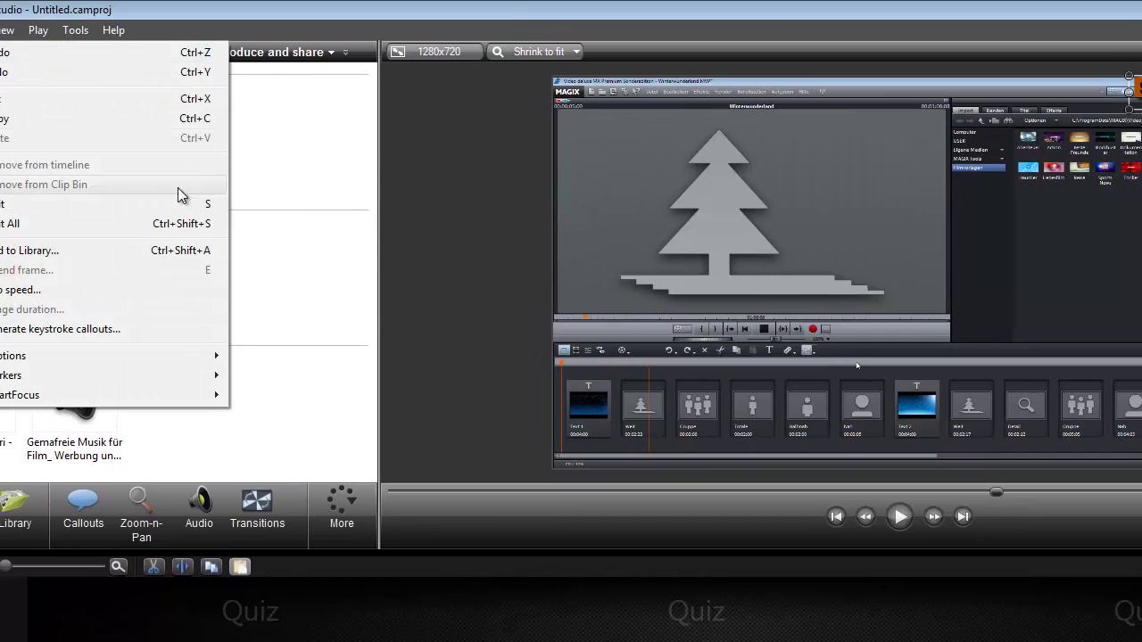
pyautogui.click(286, 285)
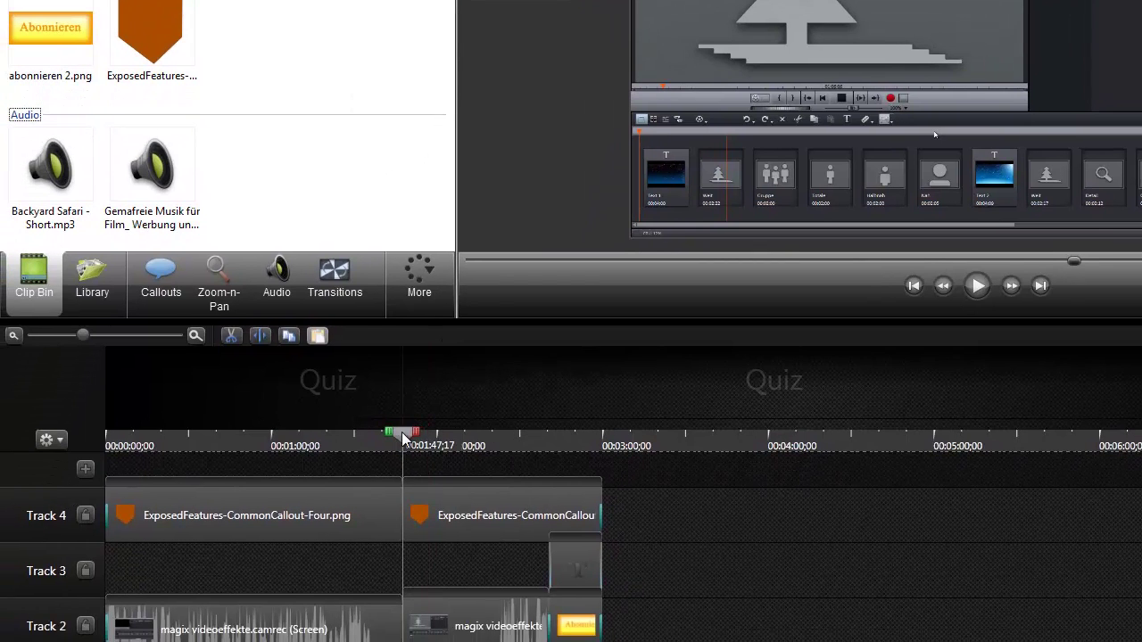
pyautogui.moveTo(409, 434)
pyautogui.mouseDown()
pyautogui.moveTo(396, 439)
pyautogui.moveTo(457, 445)
pyautogui.moveTo(403, 442)
pyautogui.mouseUp()
# - Set the speed of the first ExposedFeatures-CommonCallout-Four.png clip on Track 4 to 126 % of the original
pyautogui.click(54, 1)
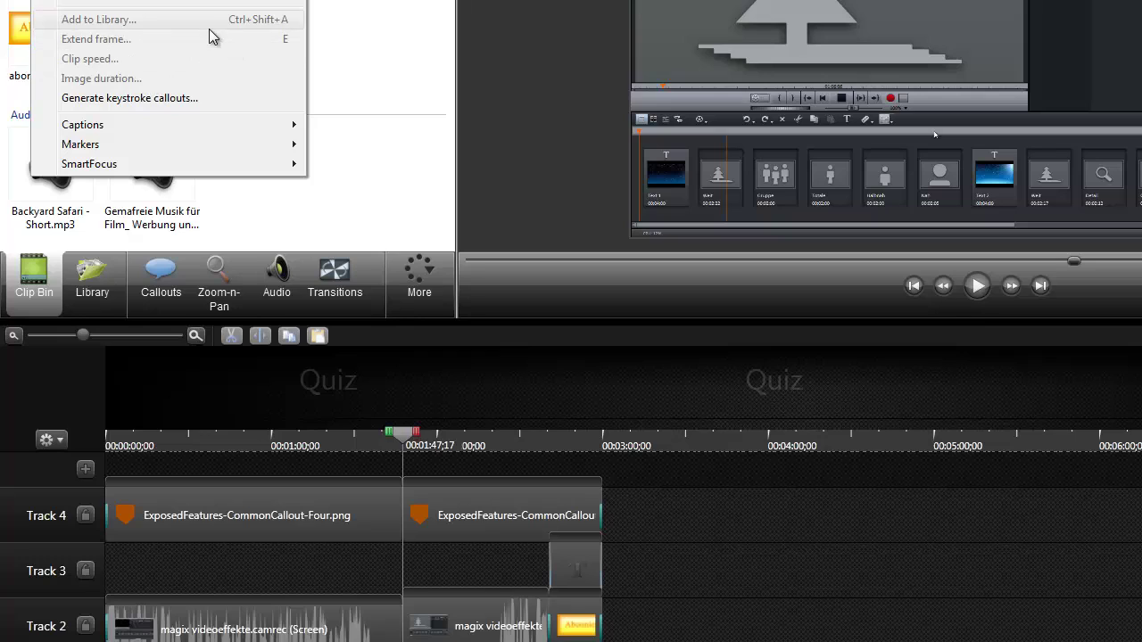
pyautogui.click(290, 521)
pyautogui.click(45, 2)
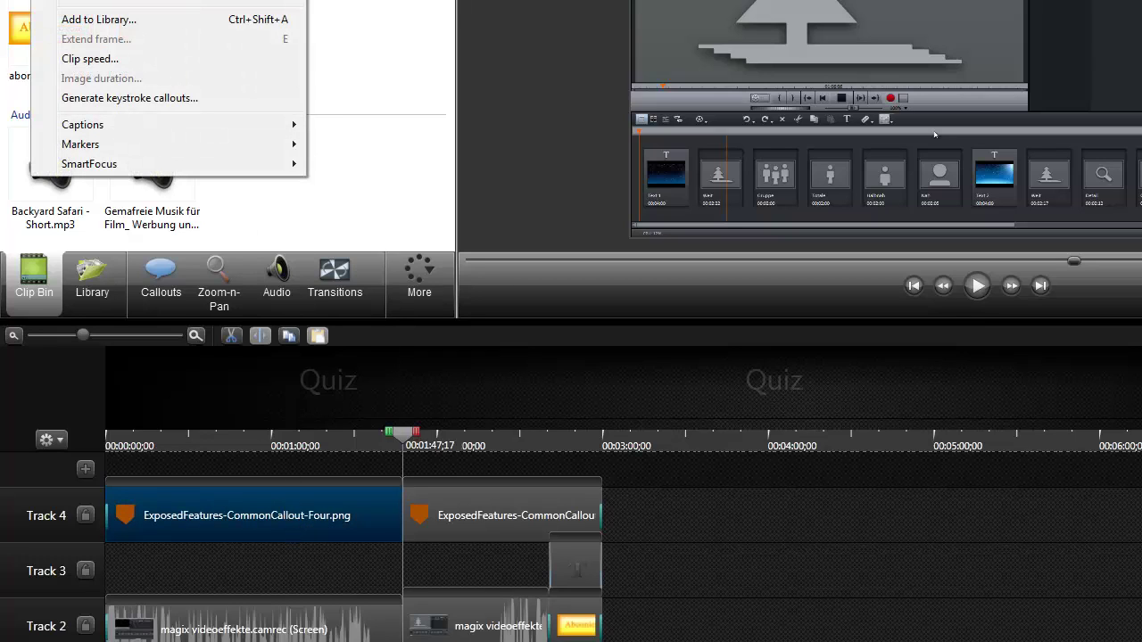
pyautogui.click(143, 61)
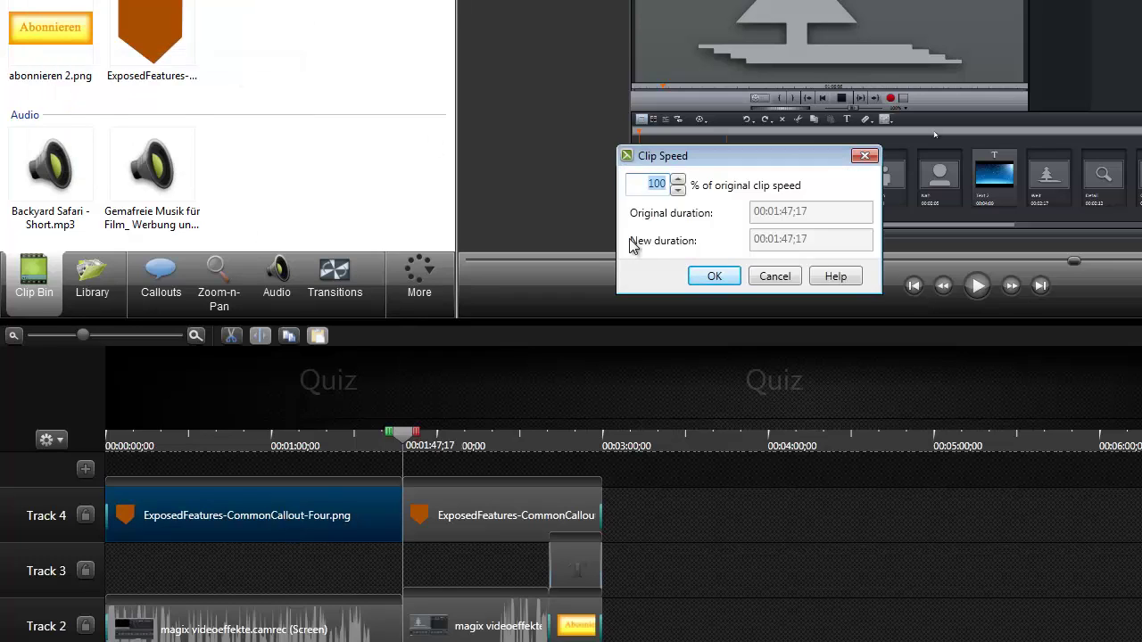
pyautogui.click(678, 190)
pyautogui.click(678, 190)
pyautogui.click(677, 190)
pyautogui.click(678, 190)
pyautogui.click(678, 181)
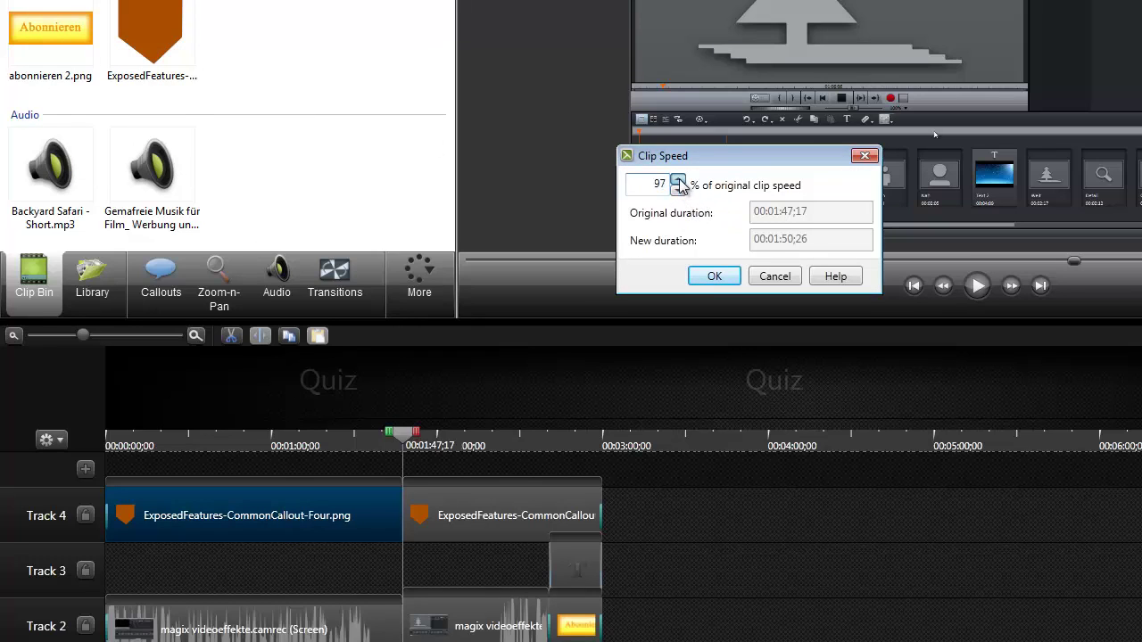
pyautogui.click(678, 182)
pyautogui.click(678, 181)
pyautogui.click(714, 277)
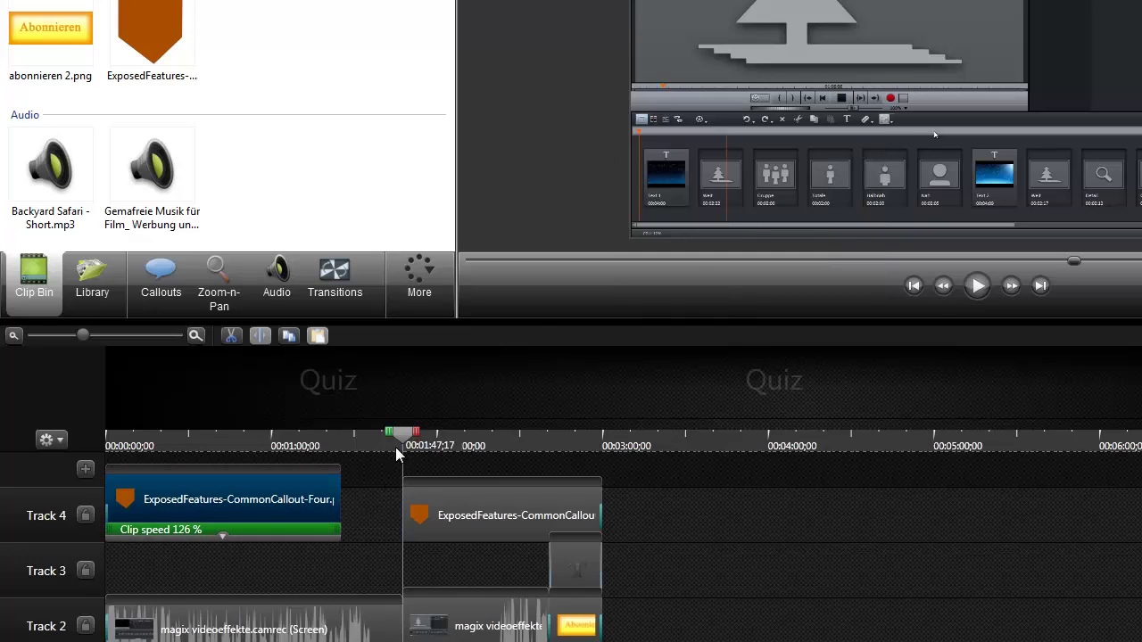
# - Preview the timeline from its beginning and pause playback at 0:00:02;29
pyautogui.moveTo(395, 444); pyautogui.dragTo(31, 434)
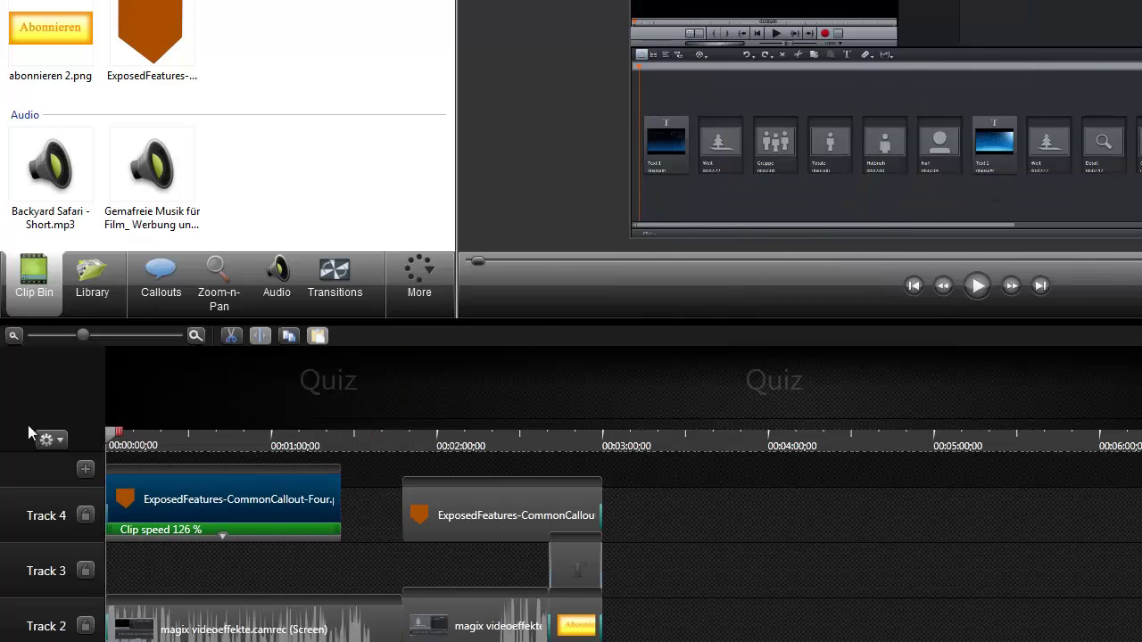
pyautogui.click(990, 289)
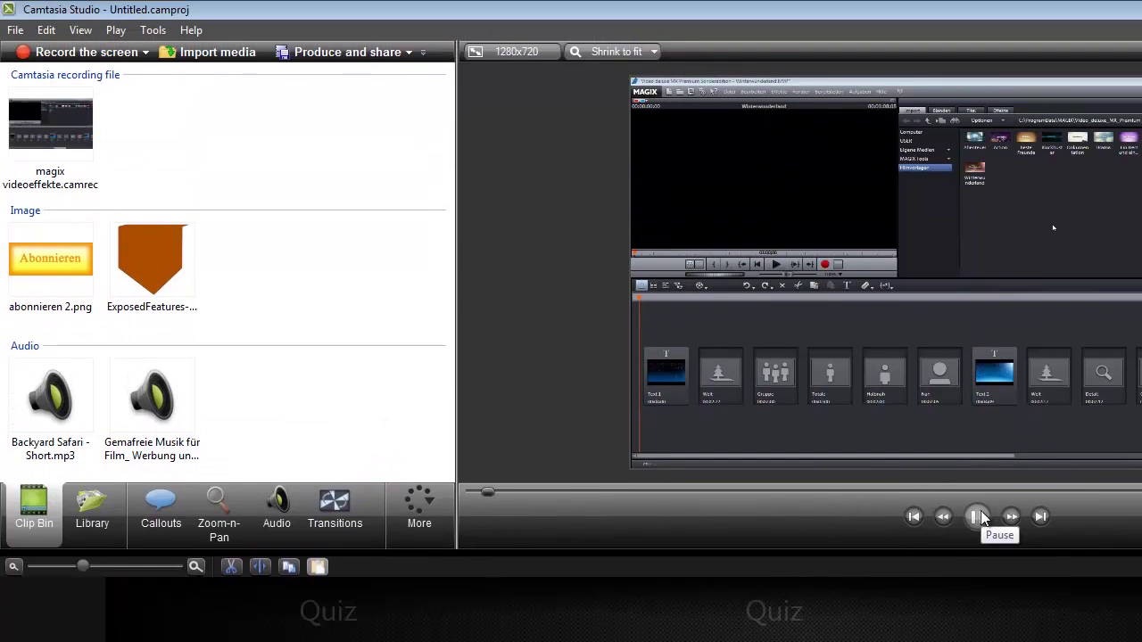
pyautogui.click(977, 517)
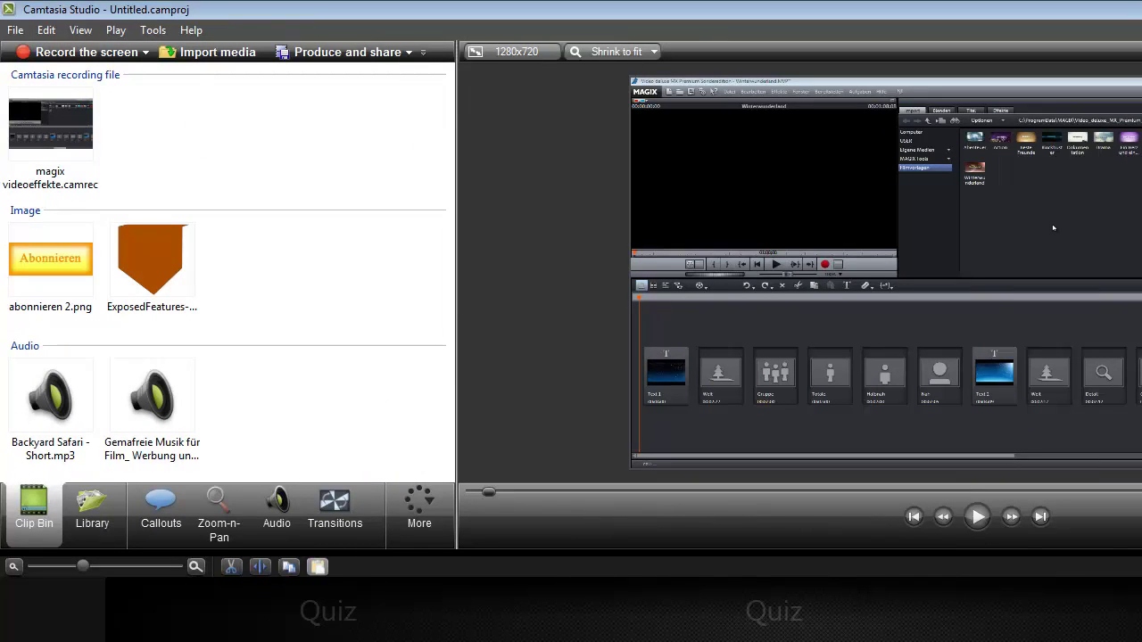
# - Set the speed of the first callout clip on Track 4 back to 100 % of the original
pyautogui.click(47, 29)
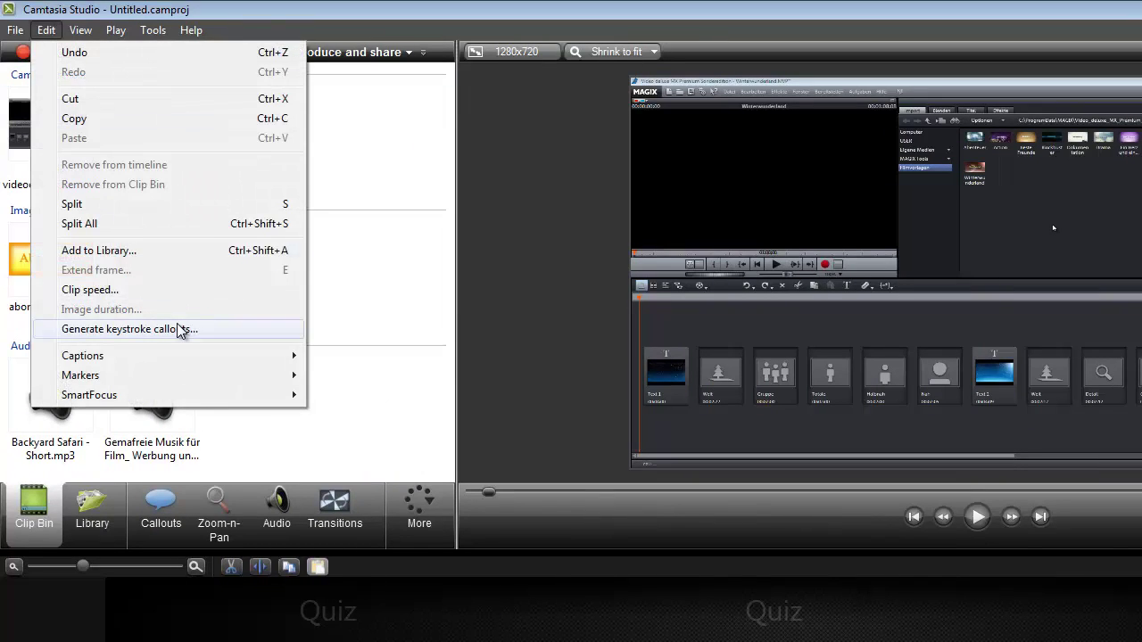
pyautogui.click(166, 290)
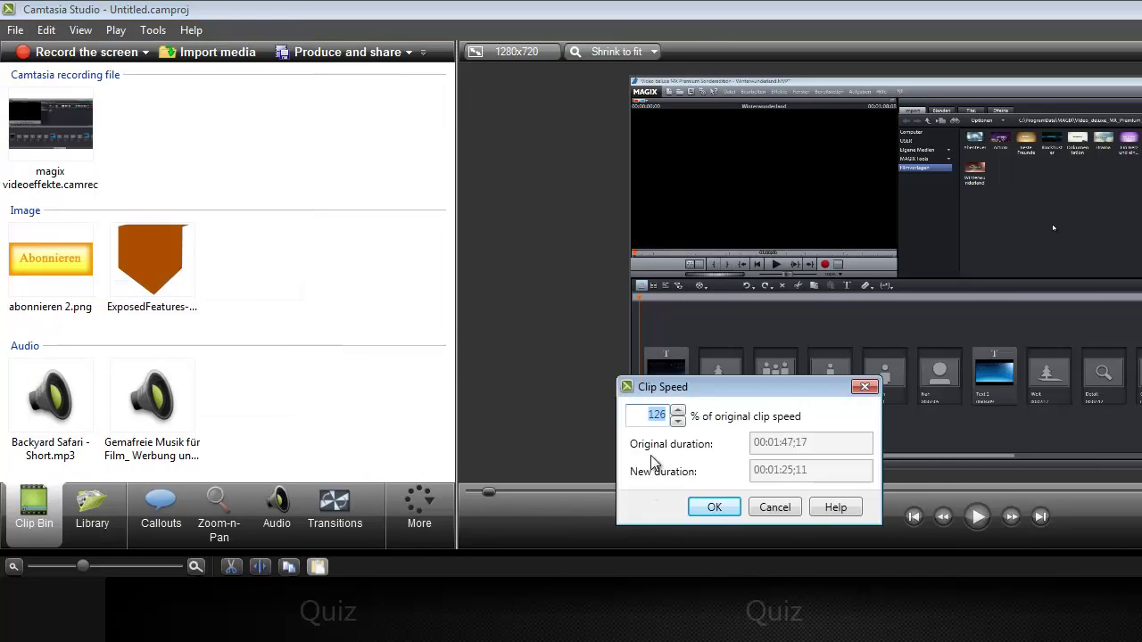
pyautogui.click(678, 421)
pyautogui.click(677, 421)
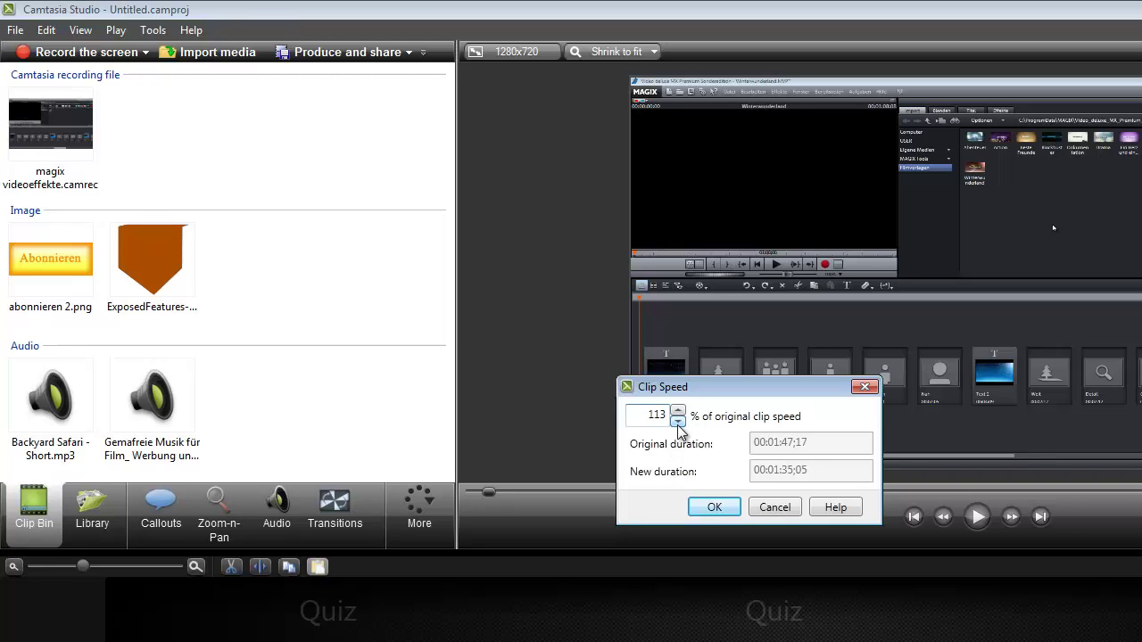
pyautogui.click(677, 421)
pyautogui.click(678, 421)
pyautogui.click(678, 421)
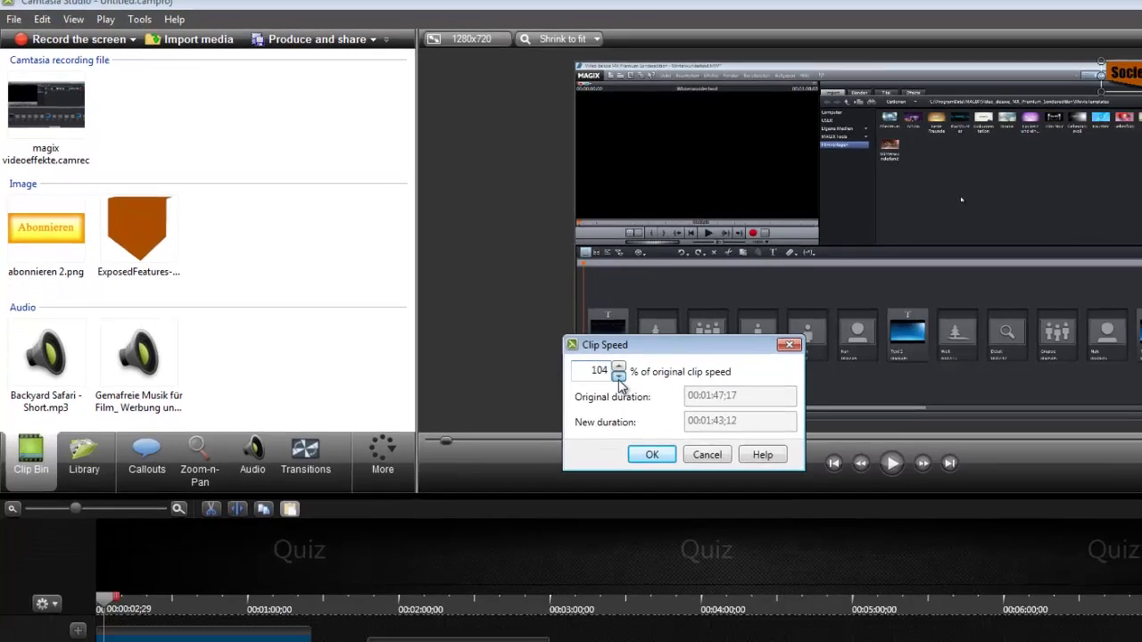
pyautogui.click(678, 421)
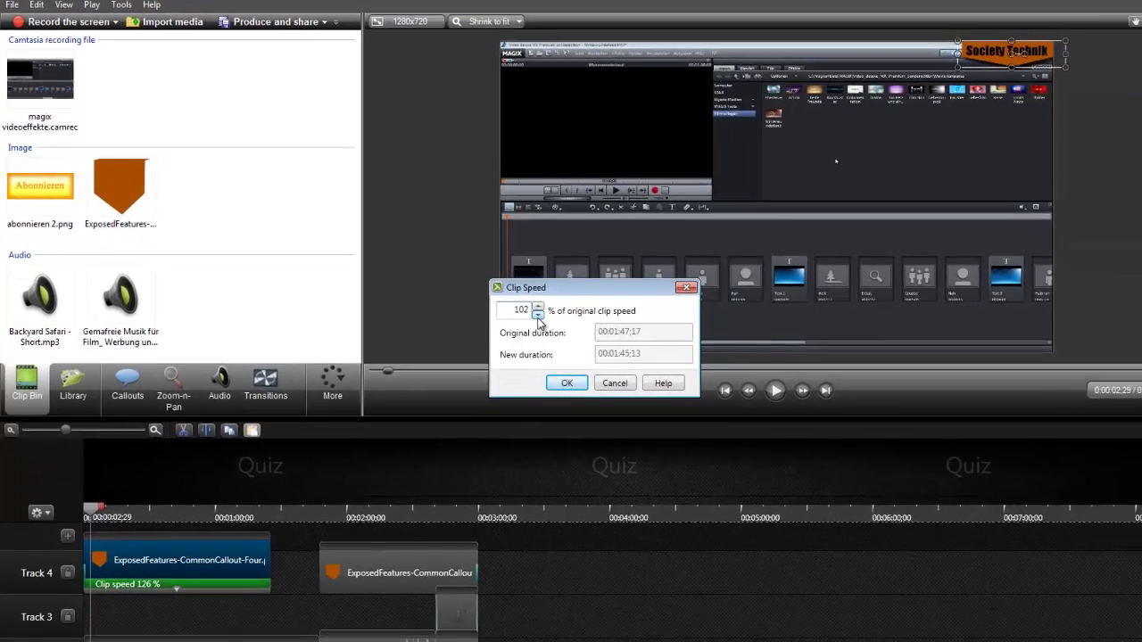
pyautogui.click(538, 317)
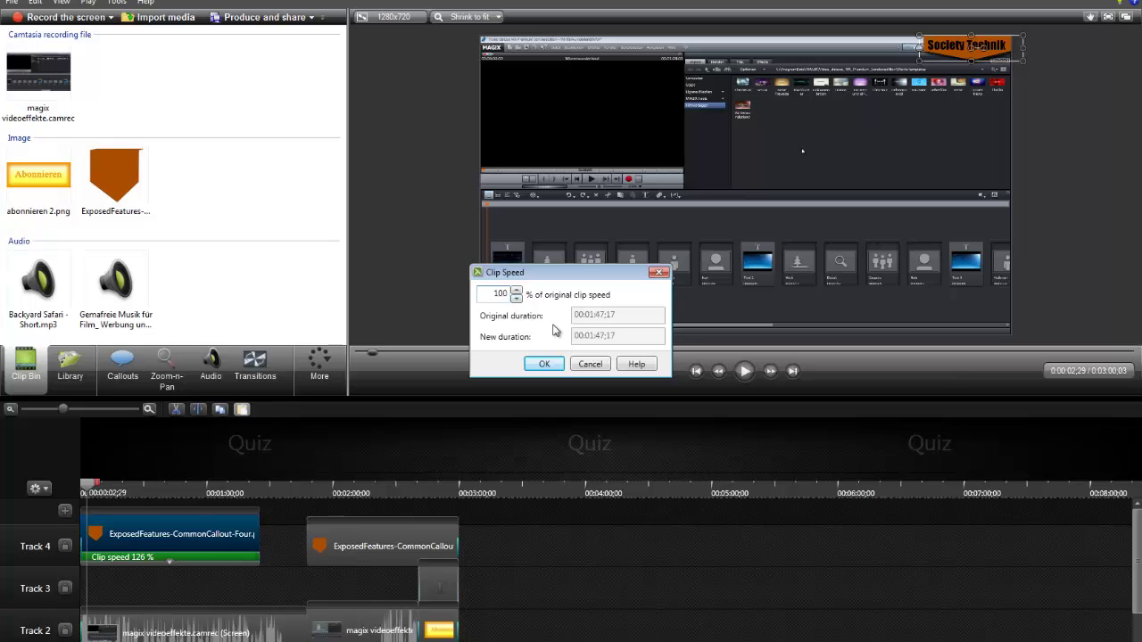
pyautogui.click(556, 364)
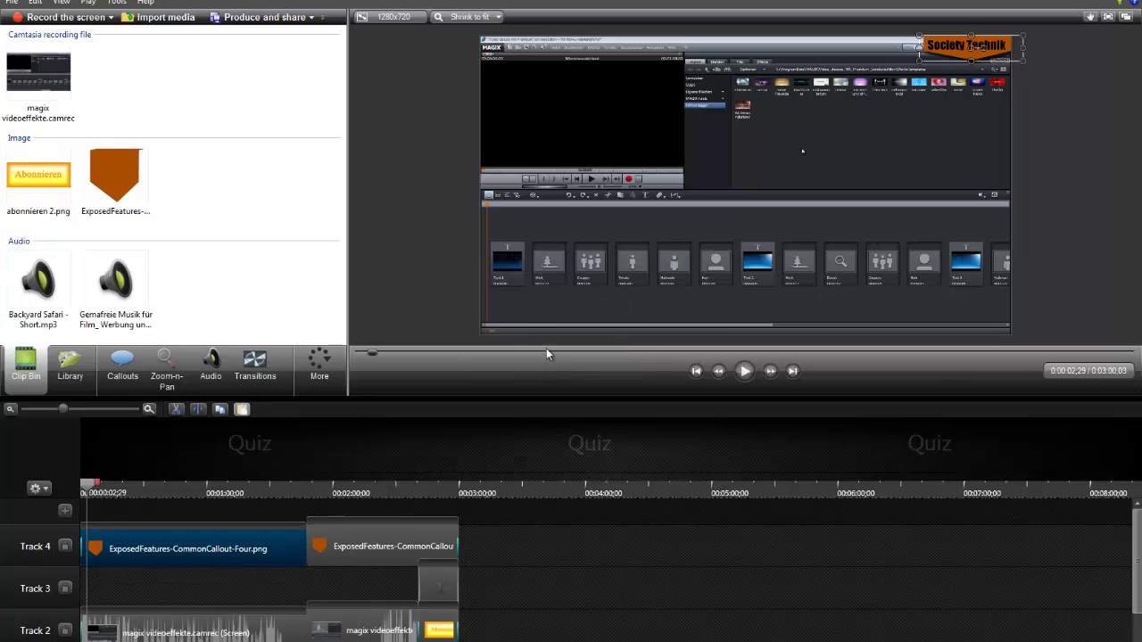
# - Try to generate keystroke callouts with the first callout clip on Track 4 selected
pyautogui.click(272, 569)
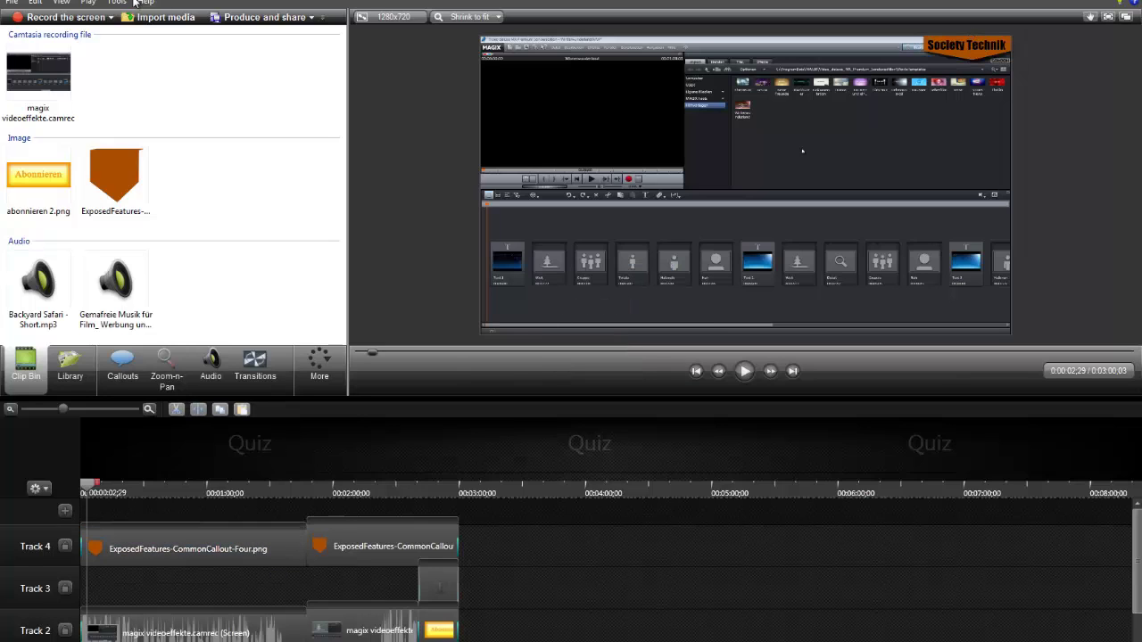
pyautogui.click(37, 4)
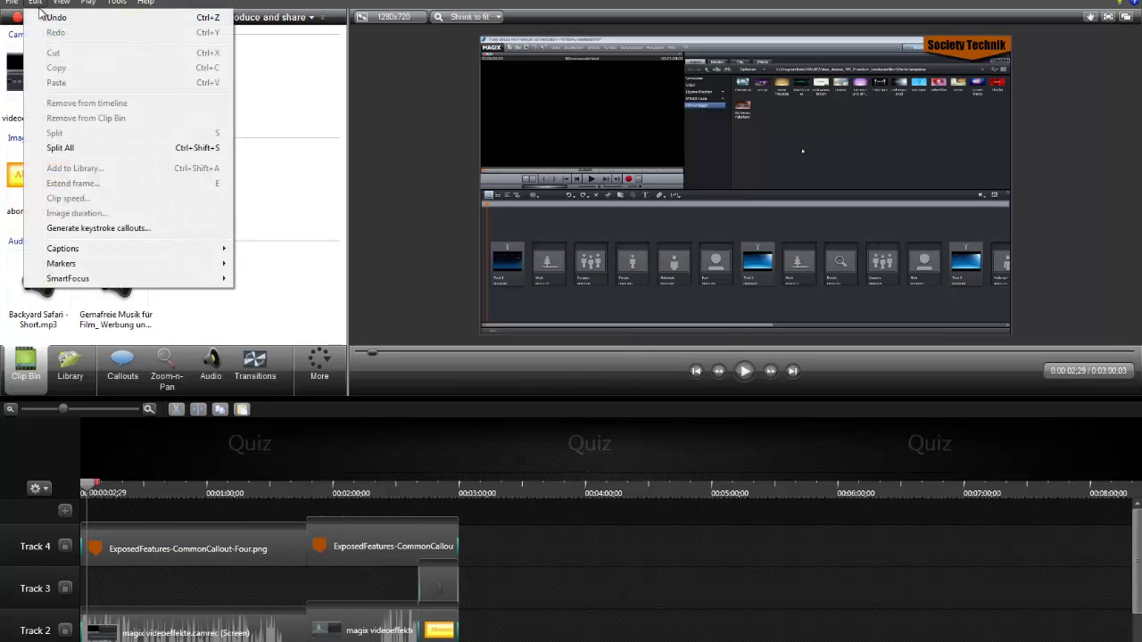
pyautogui.click(247, 554)
pyautogui.click(37, 4)
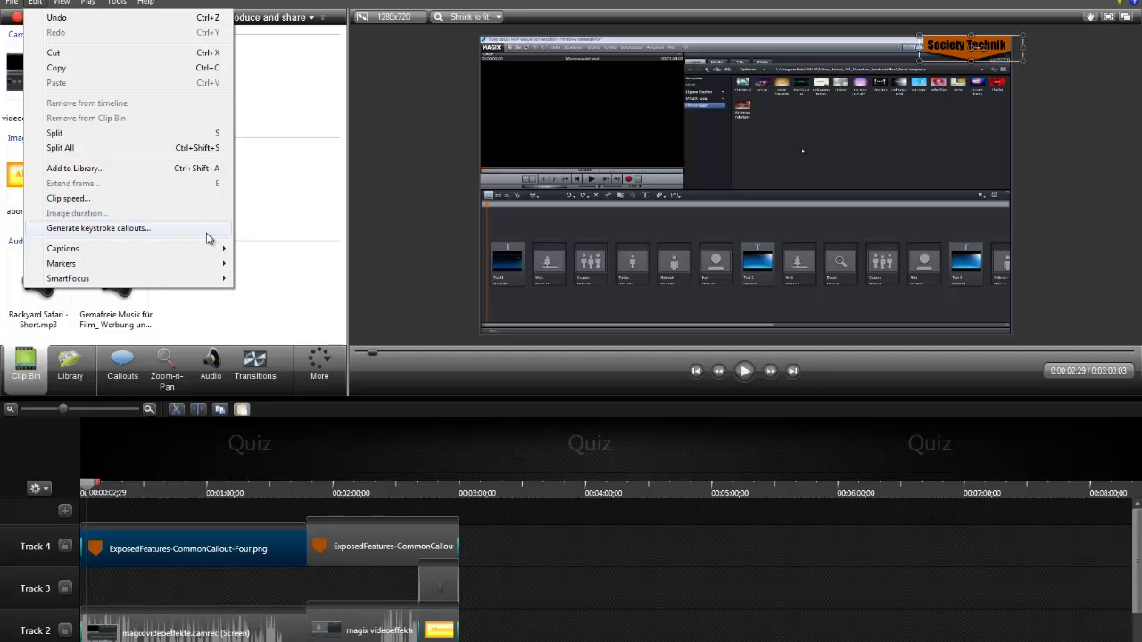
pyautogui.click(206, 230)
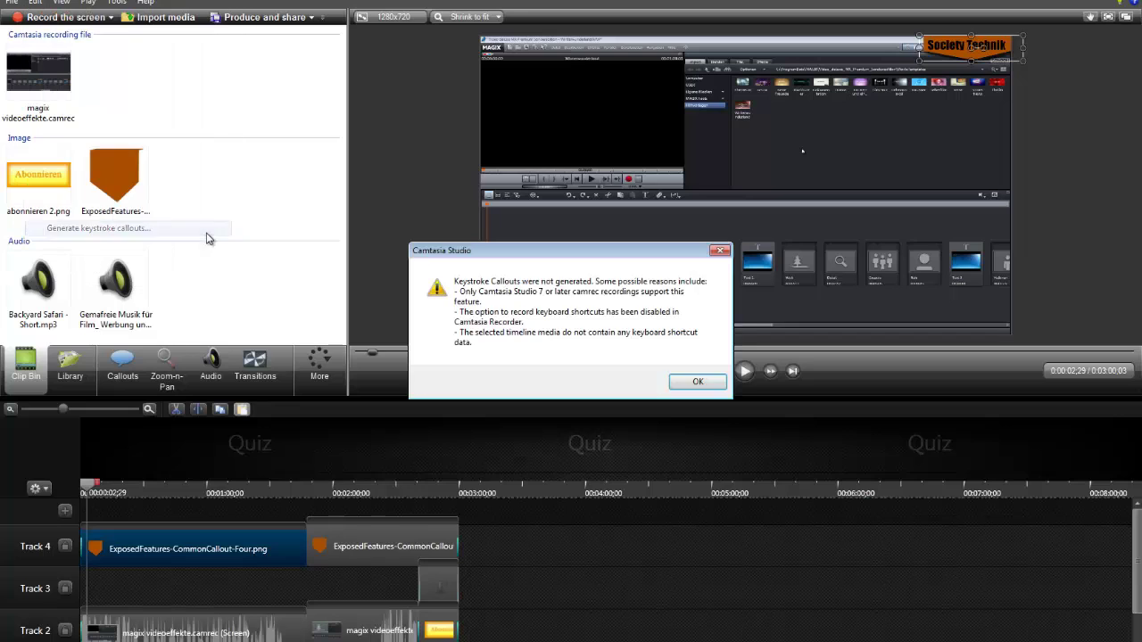
pyautogui.click(682, 385)
# - Apply SmartFocus to the whole timeline and clear the clip selection
pyautogui.click(37, 4)
pyautogui.moveTo(227, 258)
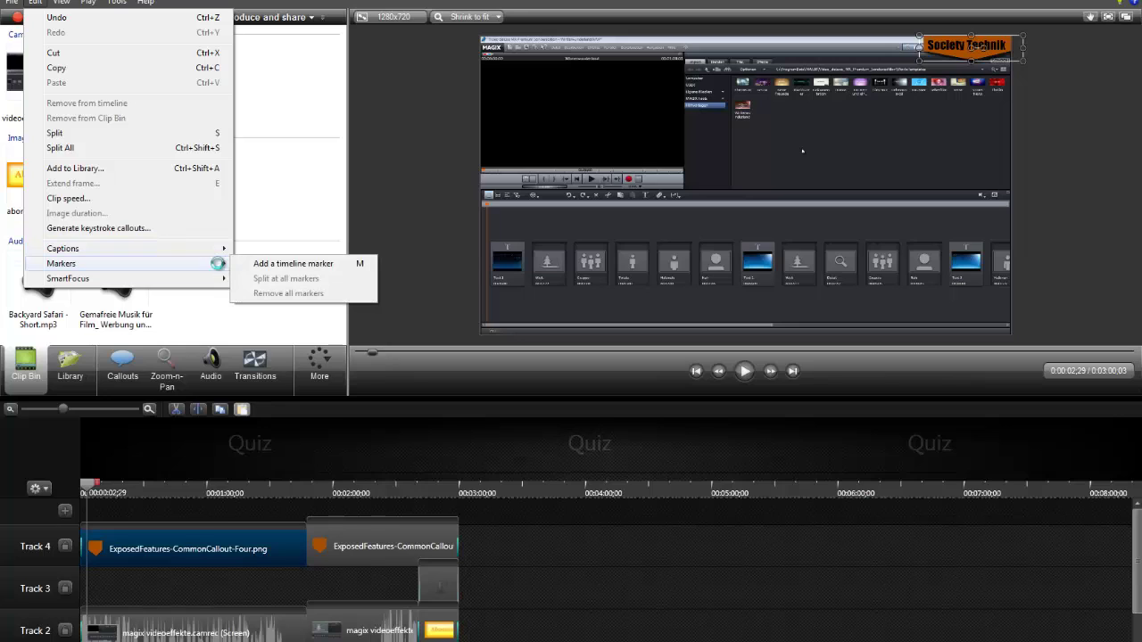
pyautogui.moveTo(186, 279)
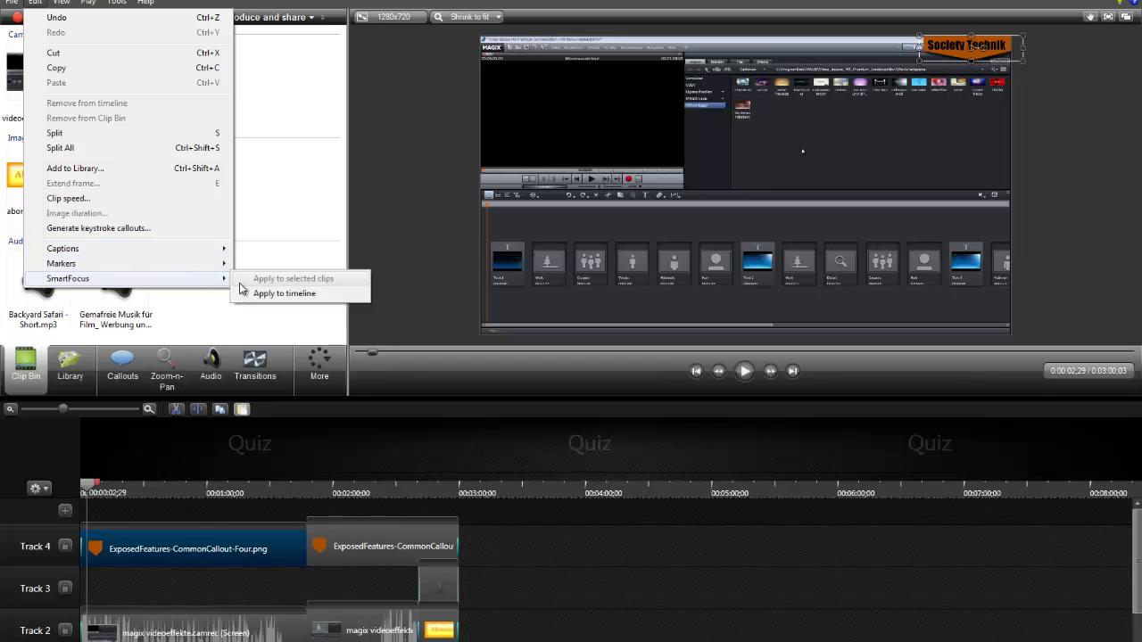
pyautogui.click(284, 294)
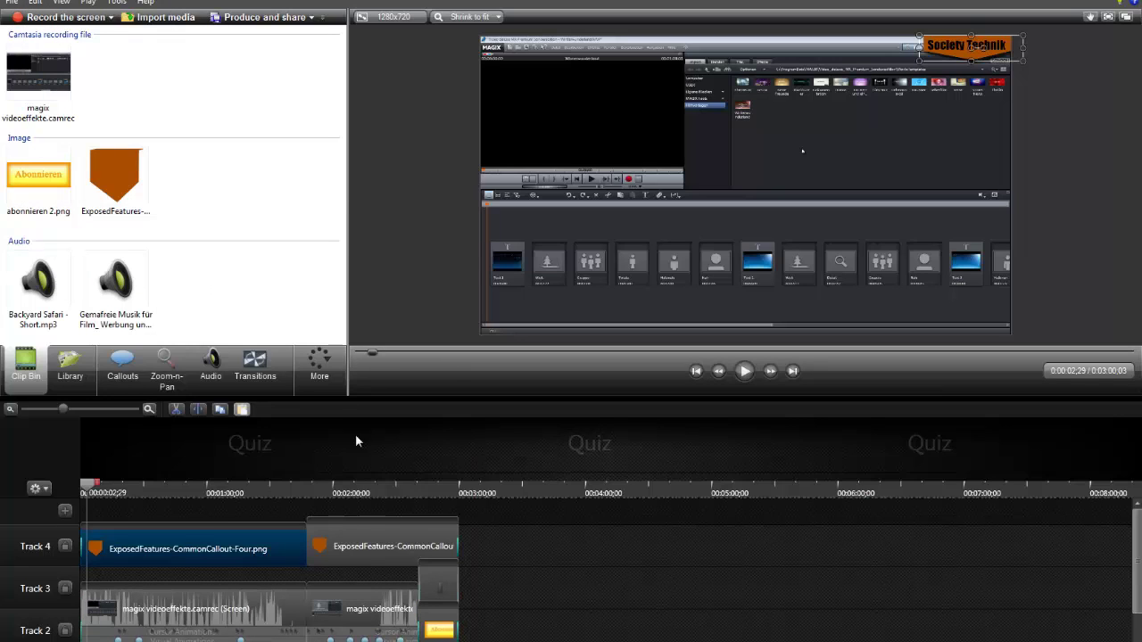
pyautogui.click(607, 560)
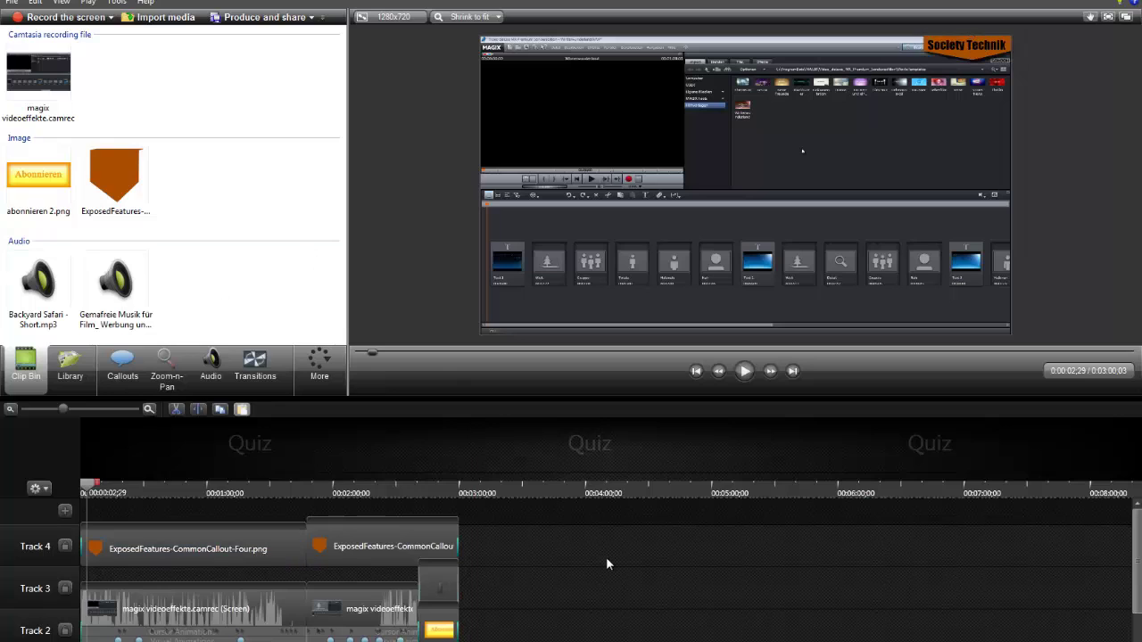
pyautogui.click(36, 2)
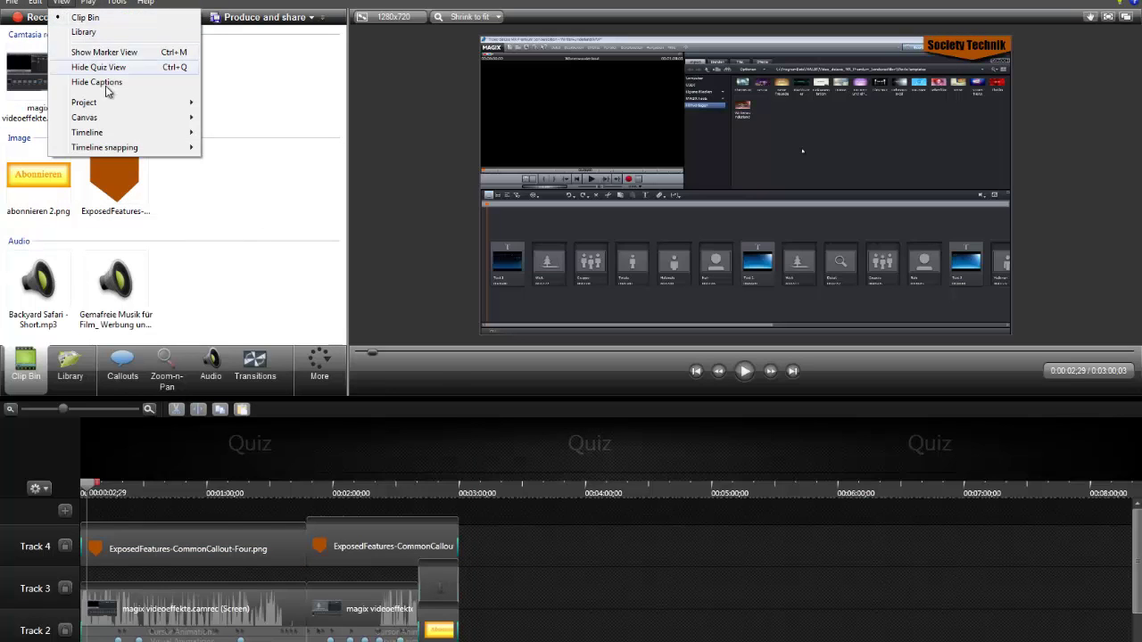
pyautogui.moveTo(163, 138)
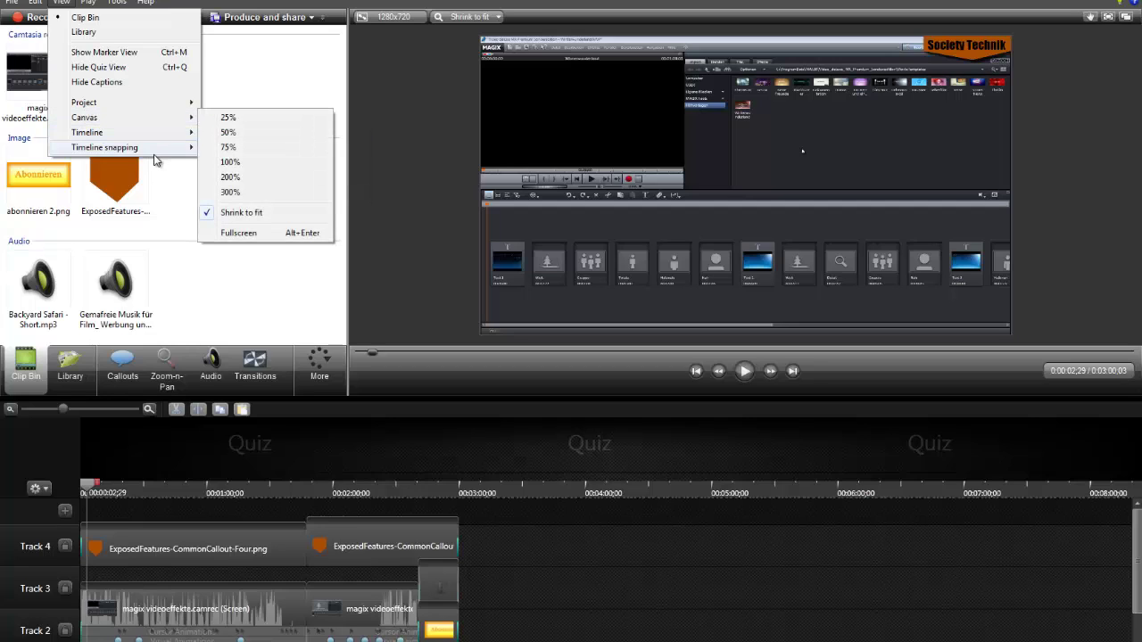
pyautogui.click(266, 89)
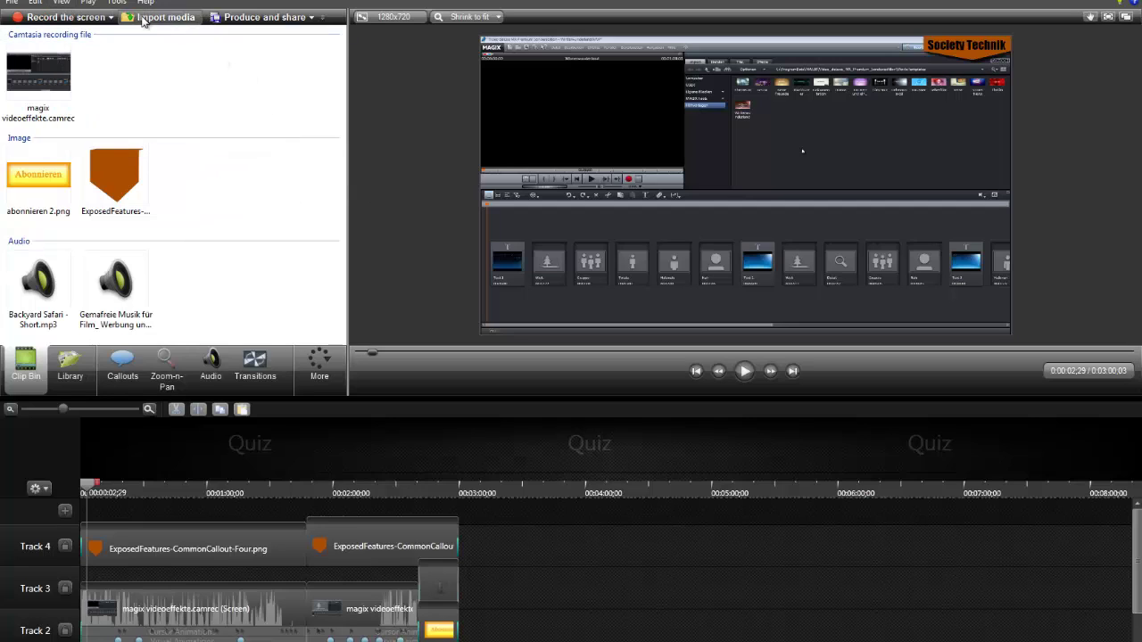
pyautogui.click(86, 4)
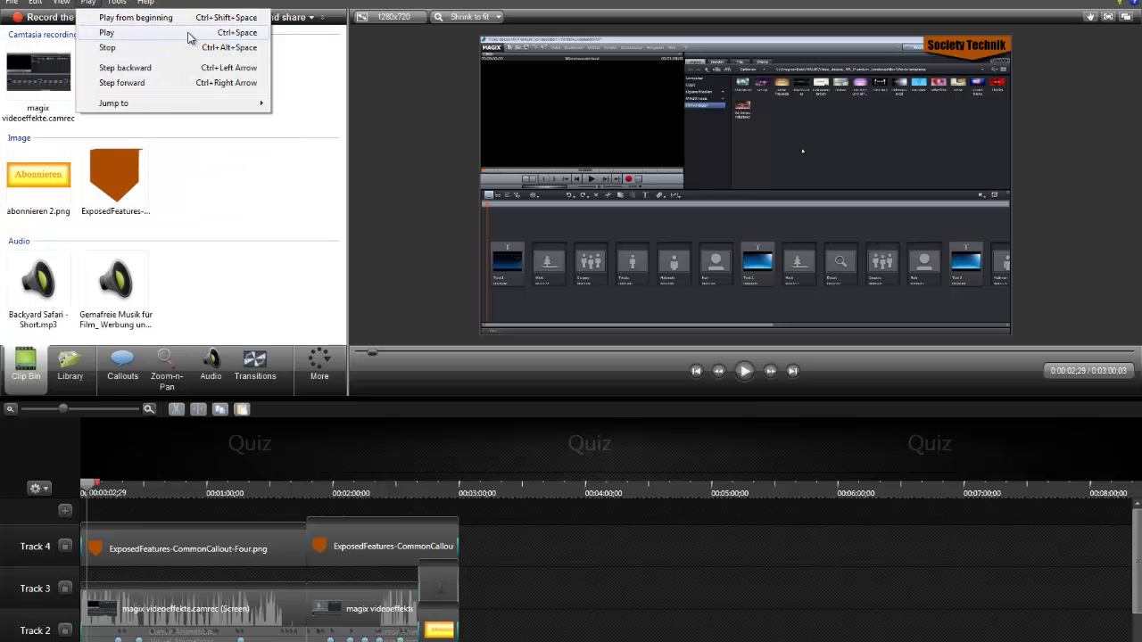
pyautogui.click(516, 379)
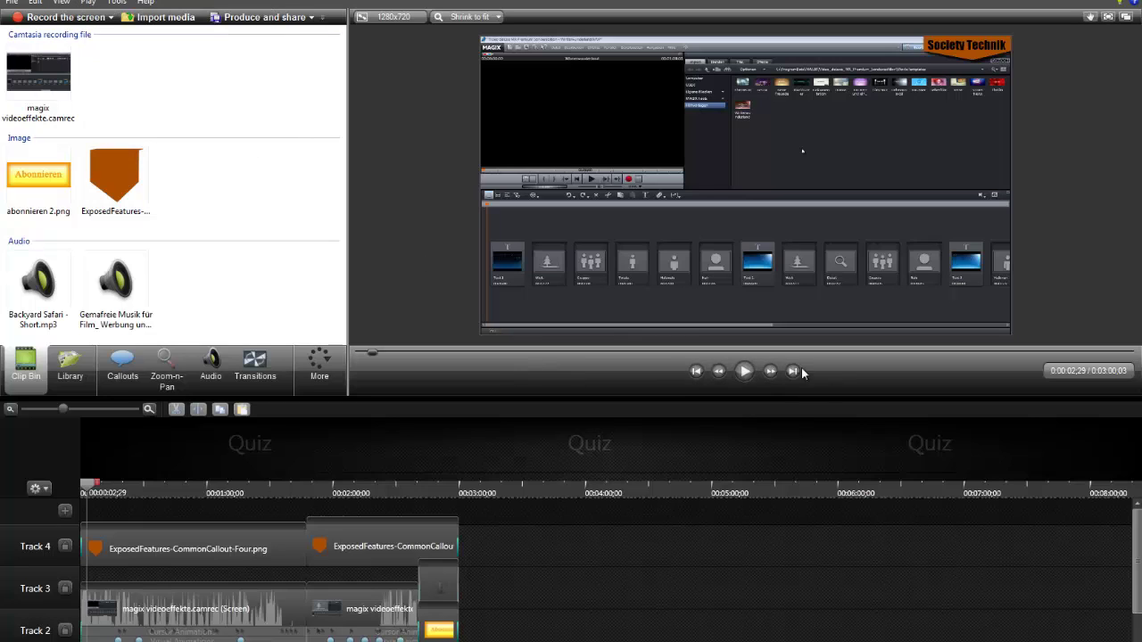
pyautogui.click(117, 2)
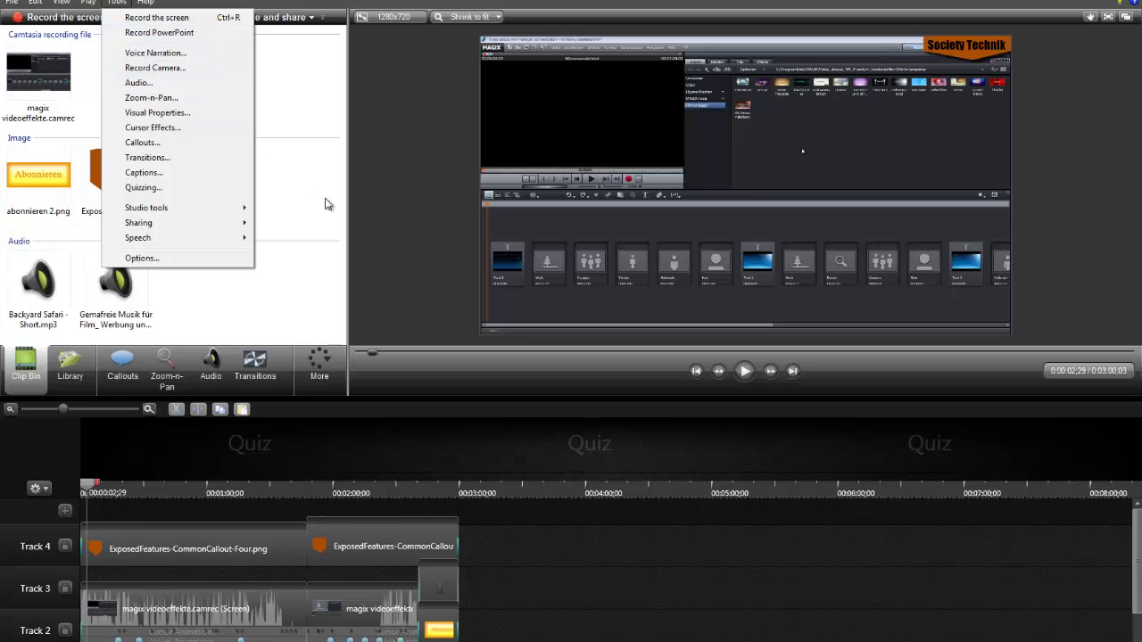
pyautogui.click(304, 298)
# - Move the playhead to 0:01:28;06 on the timeline and look through the available Tools commands
pyautogui.click(253, 495)
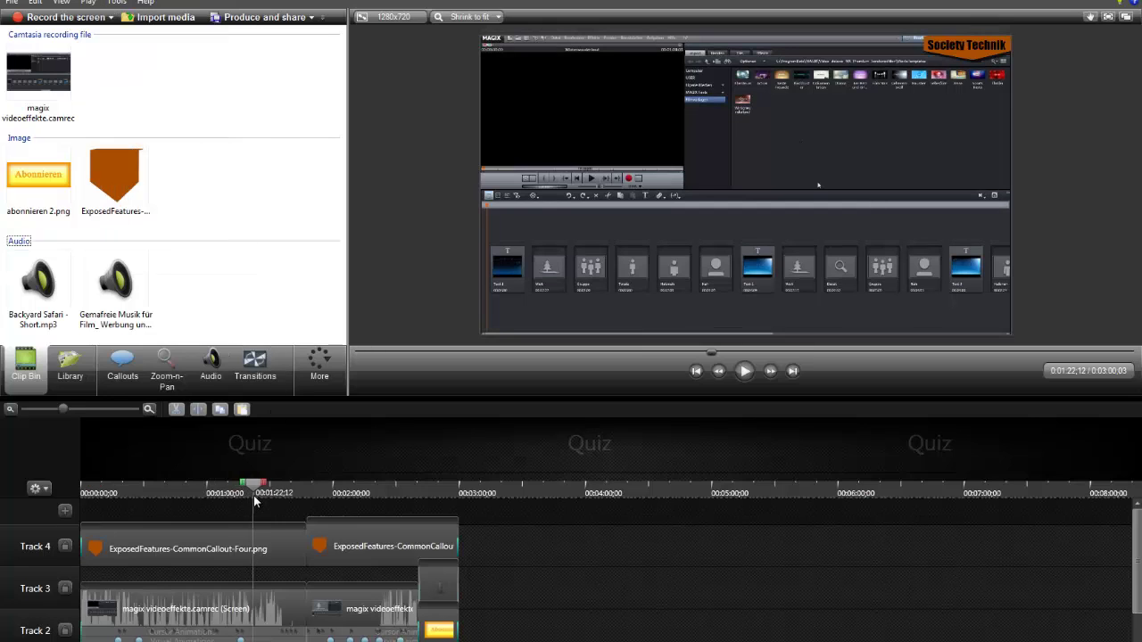
pyautogui.moveTo(253, 489); pyautogui.dragTo(267, 489)
pyautogui.click(116, 3)
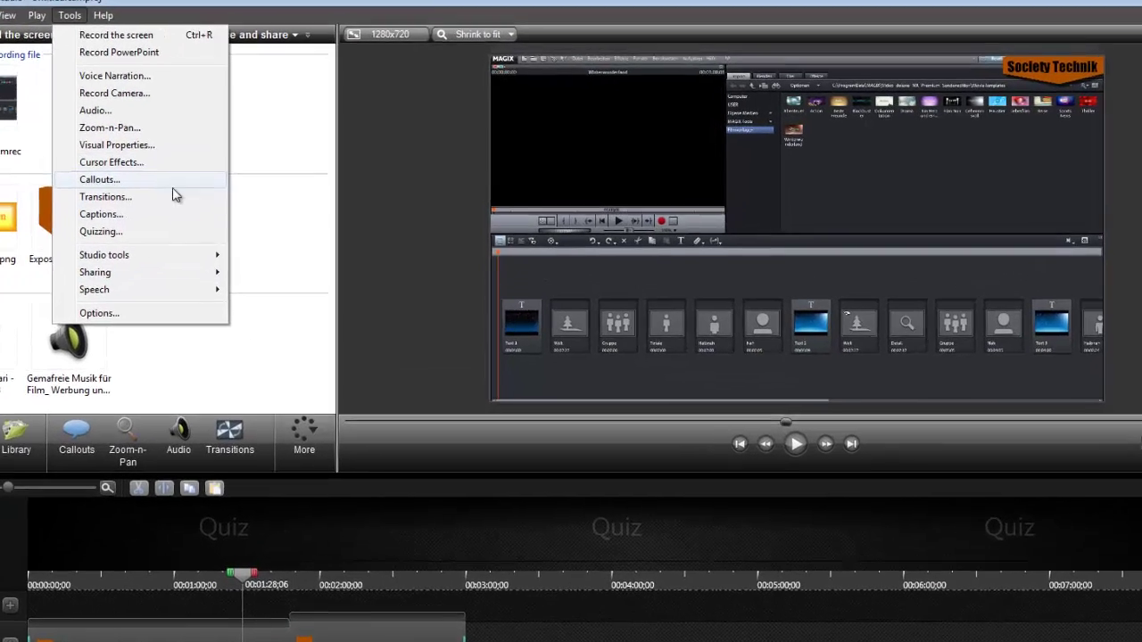
pyautogui.press('Escape')
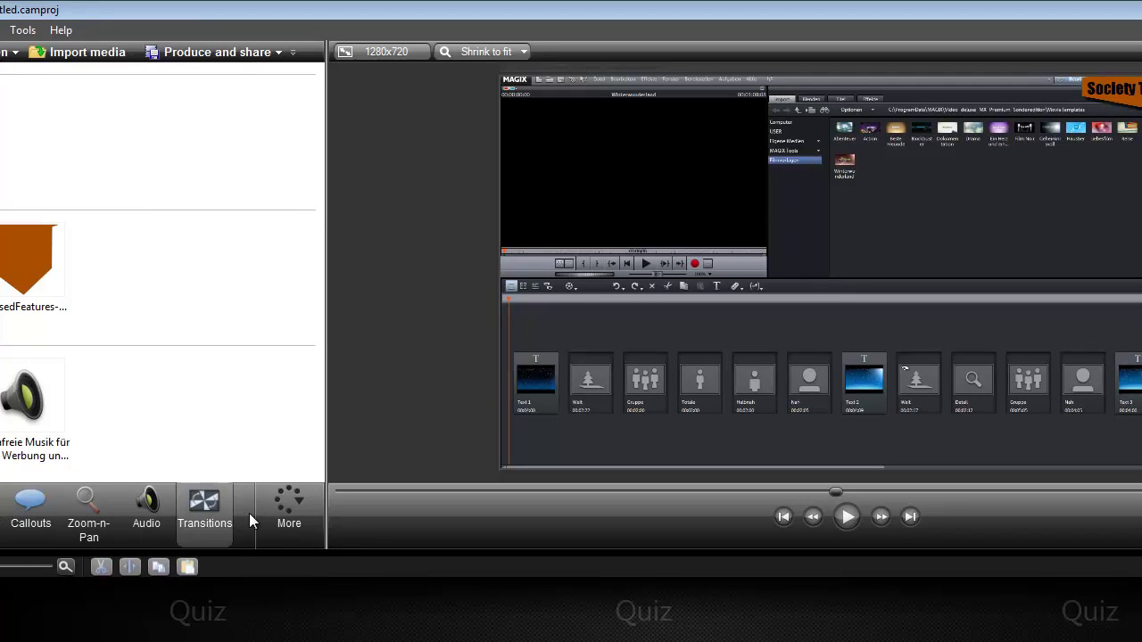
# - Open the online Camtasia Studio 8 tutorials from the help commands, skim the tutorial list and close the page
pyautogui.click(61, 30)
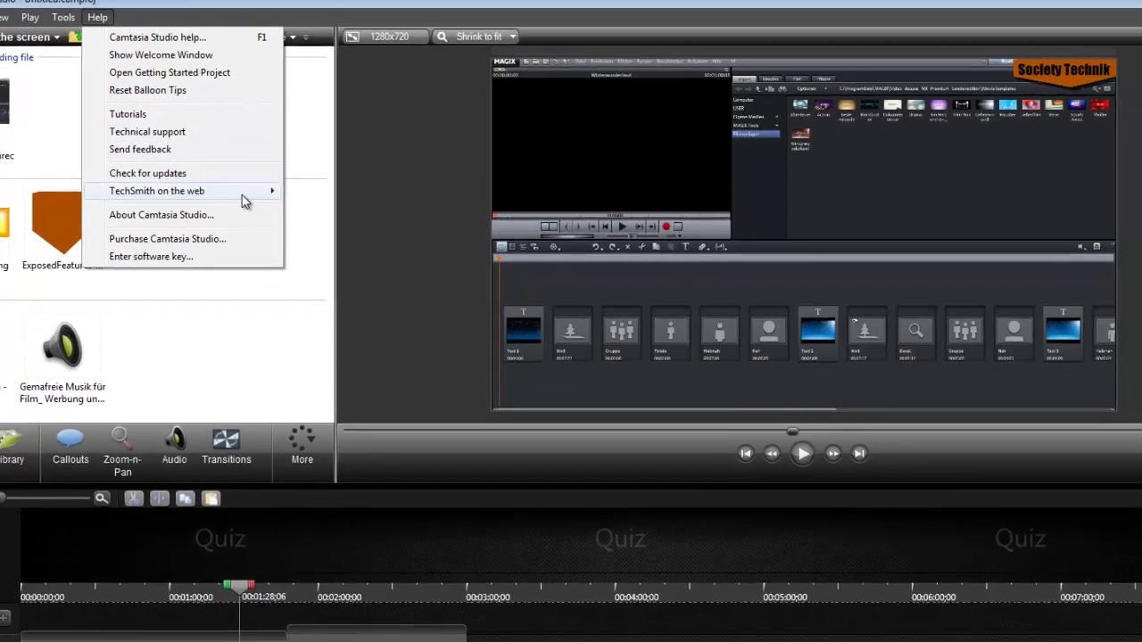
pyautogui.moveTo(252, 223)
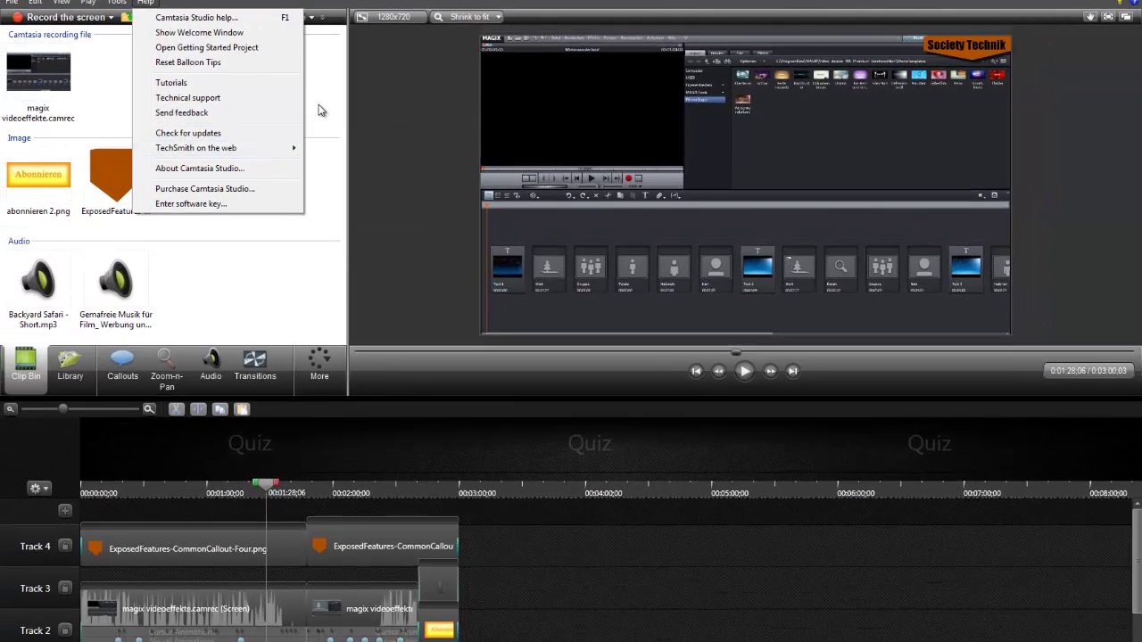
pyautogui.click(324, 113)
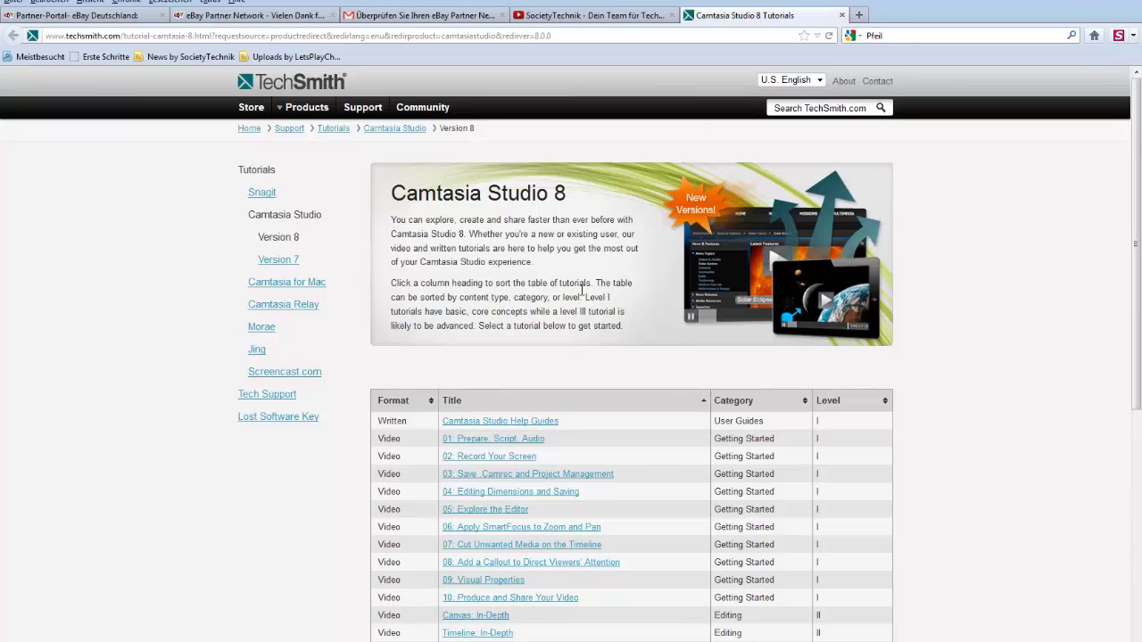
pyautogui.scroll(-3, 441, 331)
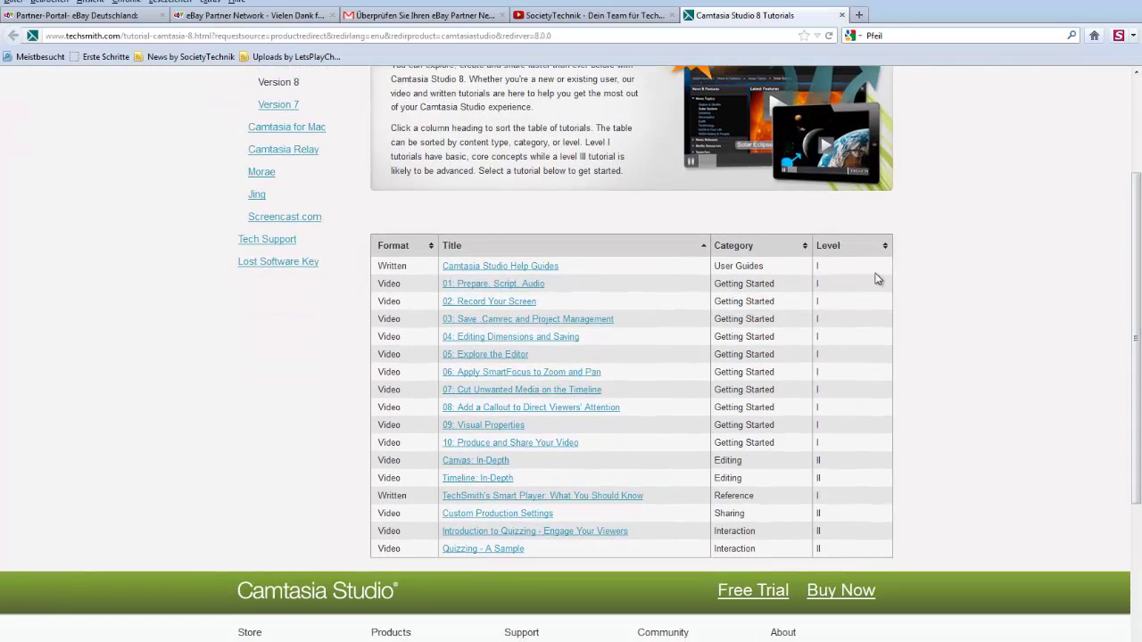
pyautogui.scroll(1, 870, 279)
pyautogui.scroll(1, 870, 279)
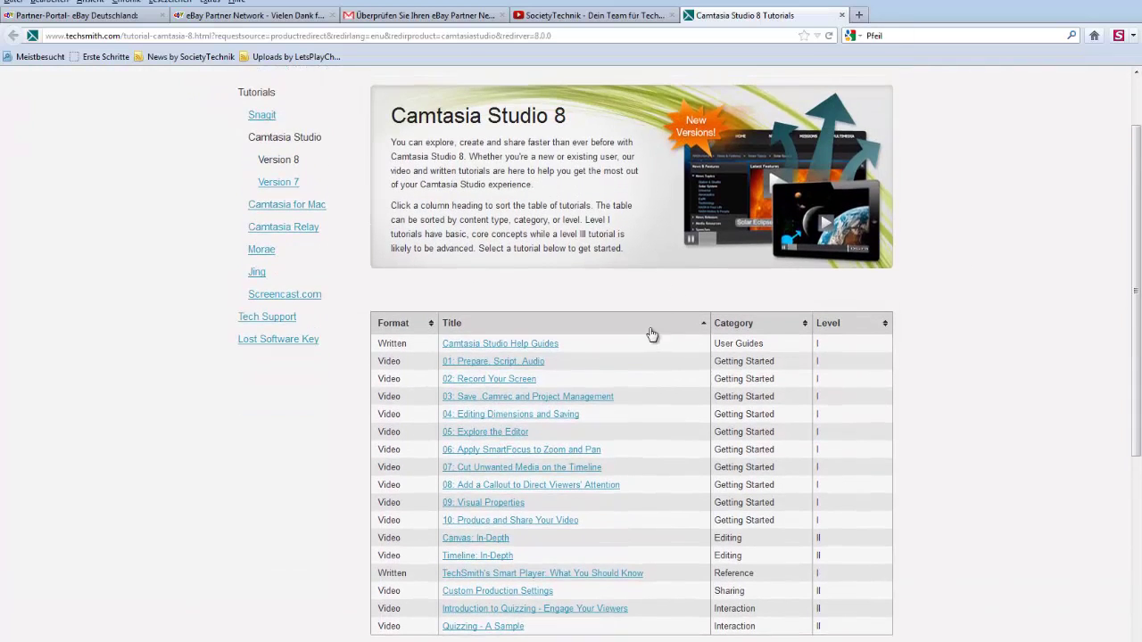
pyautogui.click(842, 15)
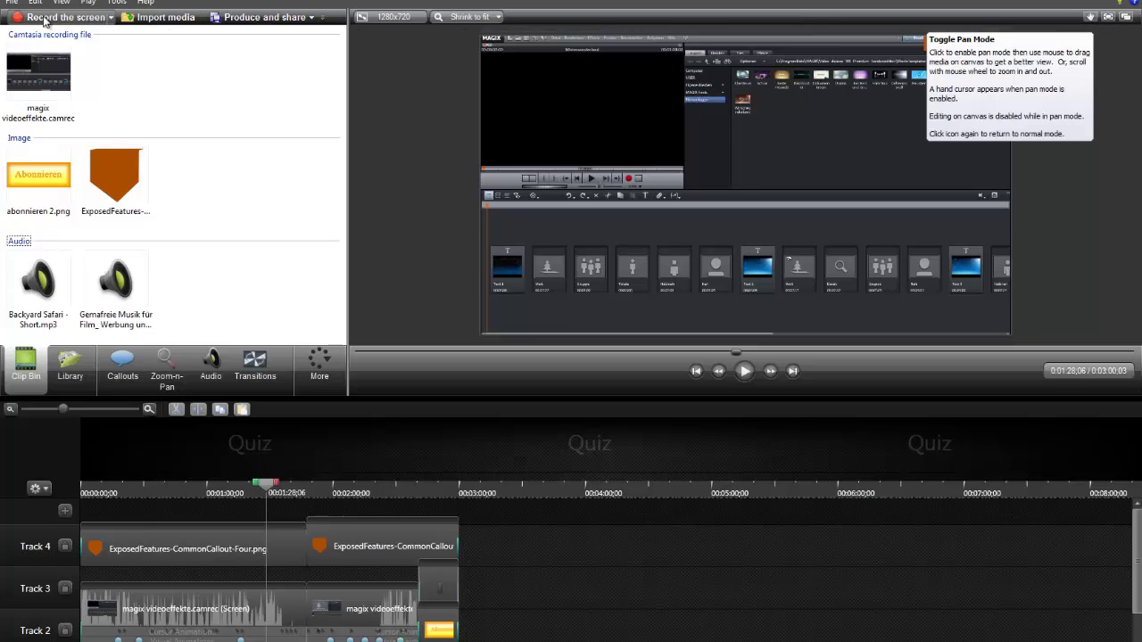
# - Look through the recording options, the produce and share options, and the choice of toolbar commands without changing anything
pyautogui.click(112, 18)
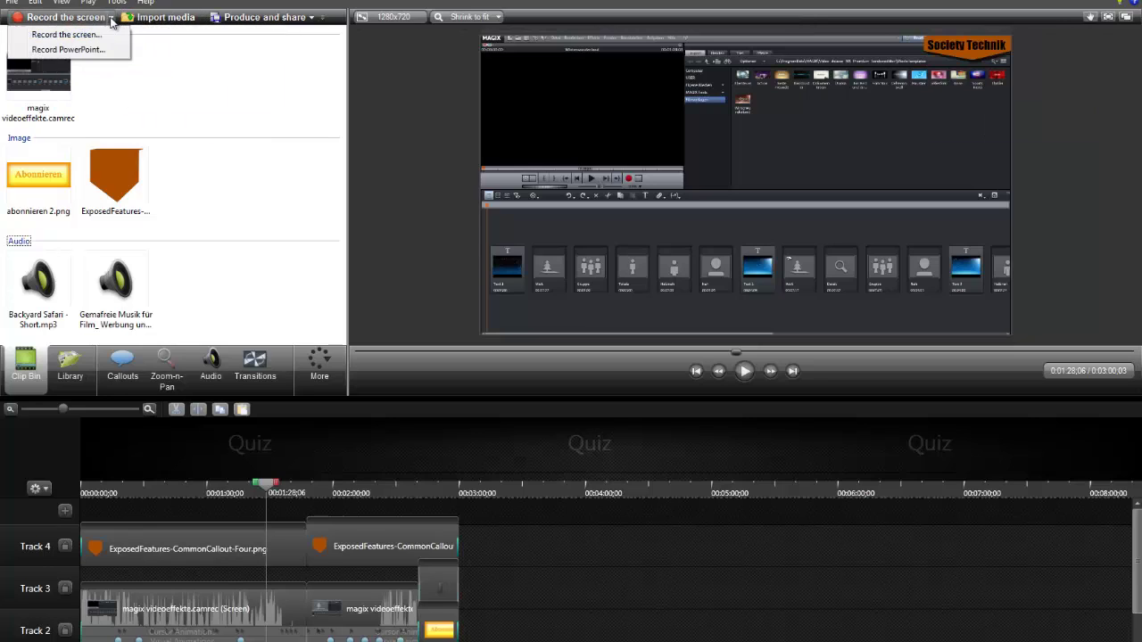
pyautogui.click(195, 74)
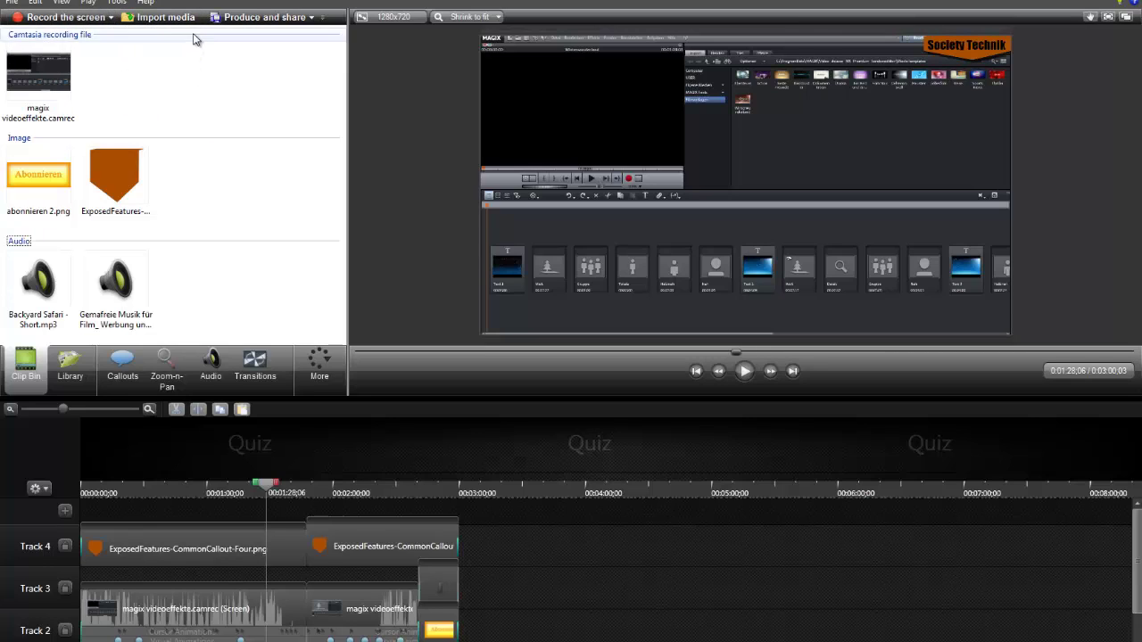
pyautogui.click(312, 20)
pyautogui.click(307, 95)
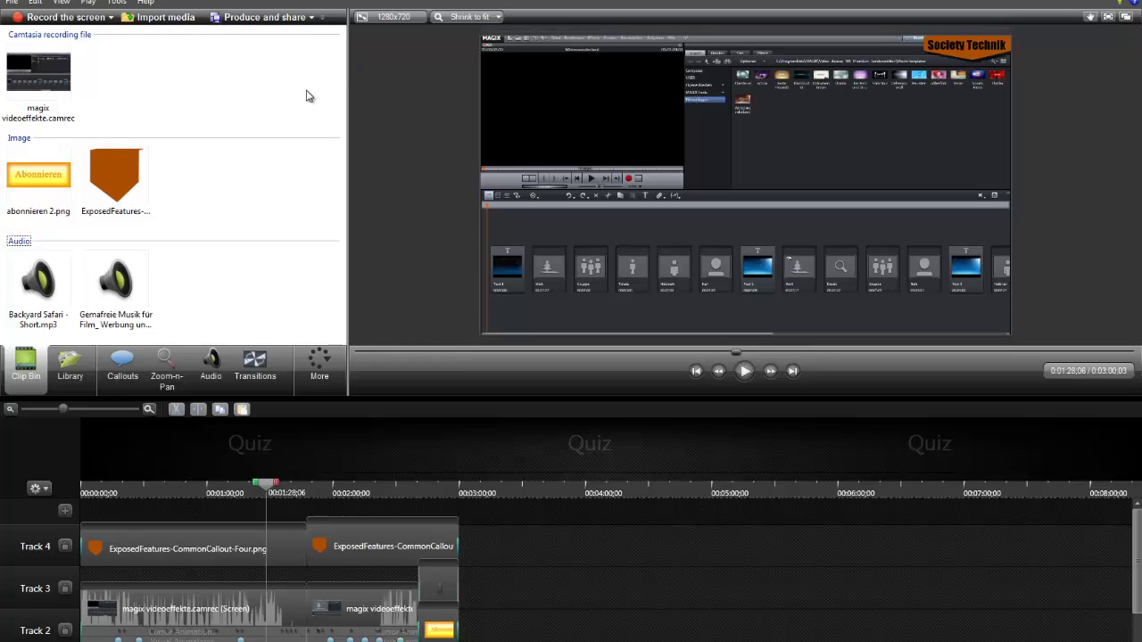
pyautogui.click(324, 17)
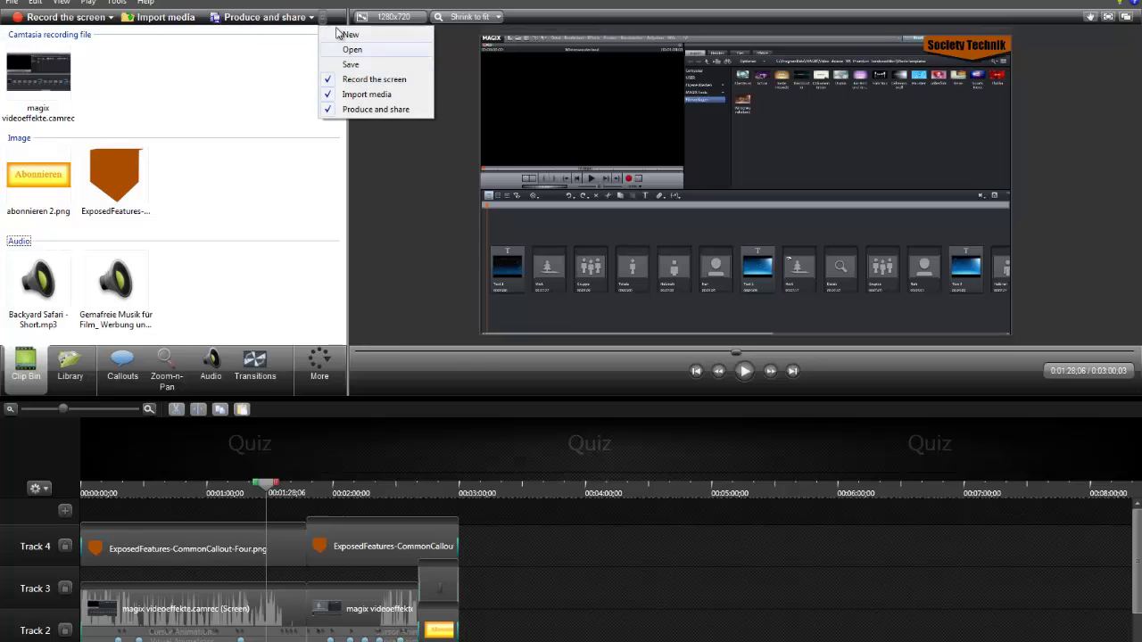
pyautogui.click(274, 69)
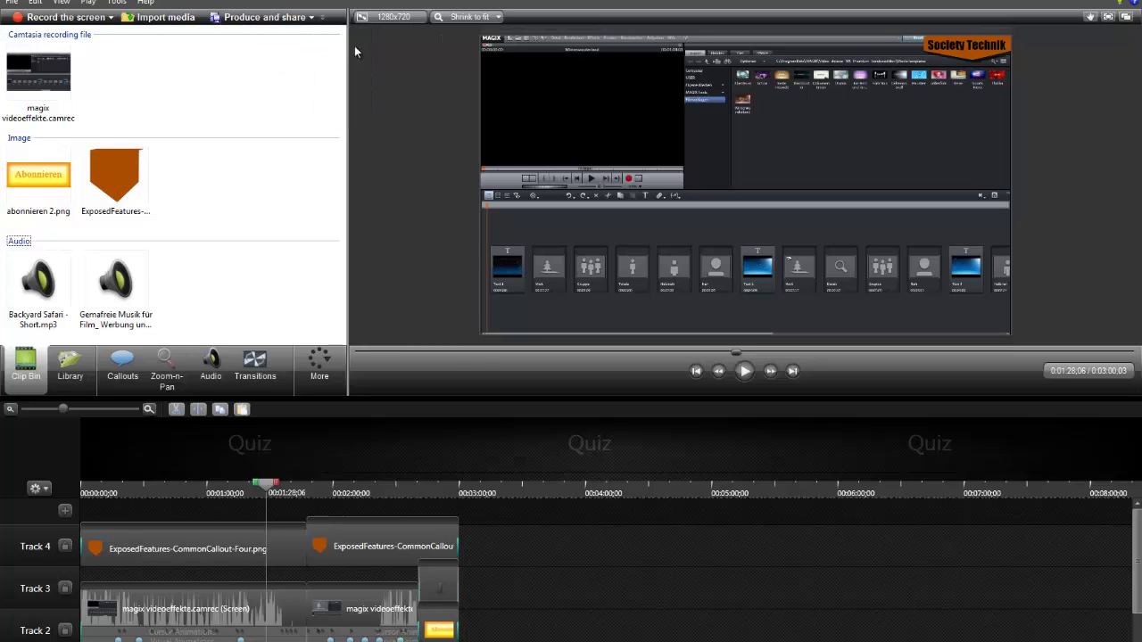
# - Set the editing dimensions to 1280 x 720 for YouTube & Screencast (16:9), keeping the aspect ratio and black background
pyautogui.click(393, 18)
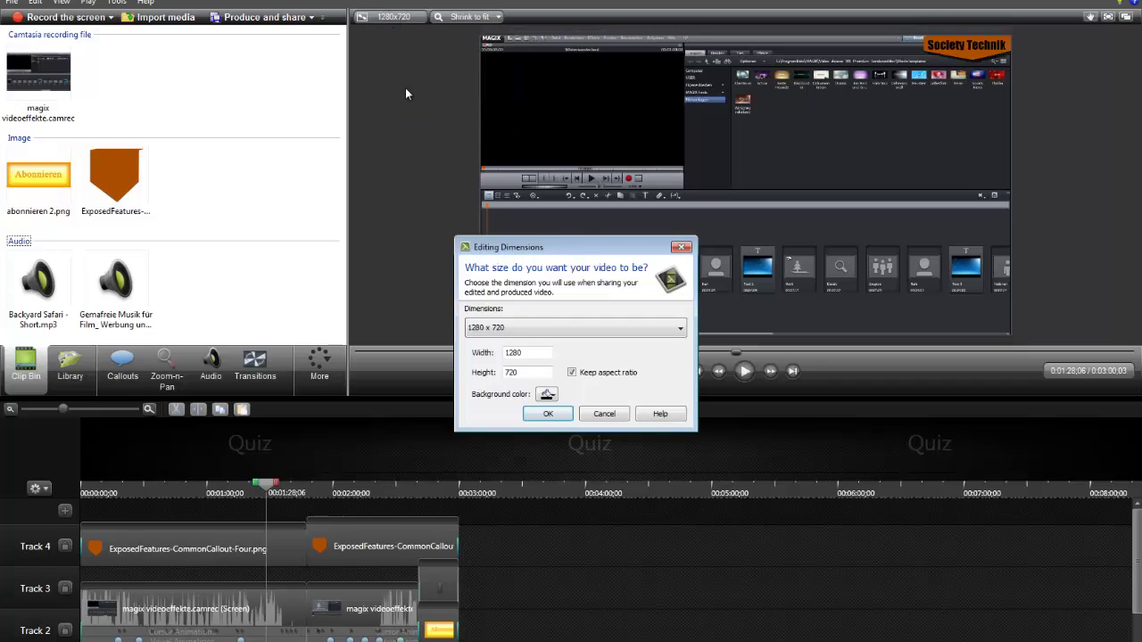
pyautogui.click(492, 329)
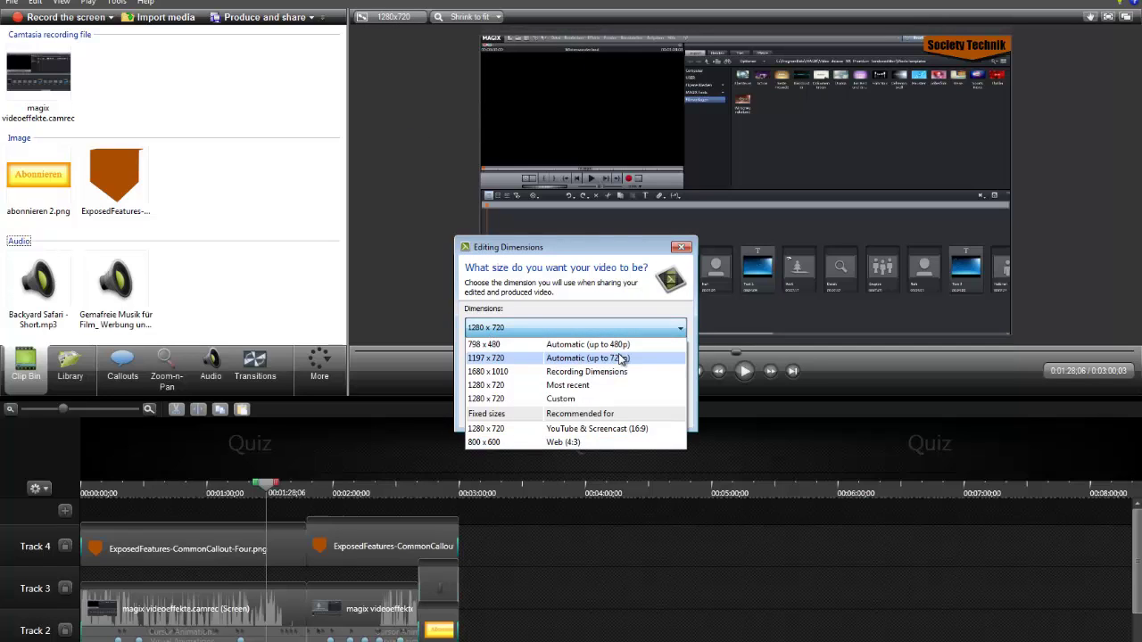
pyautogui.click(578, 430)
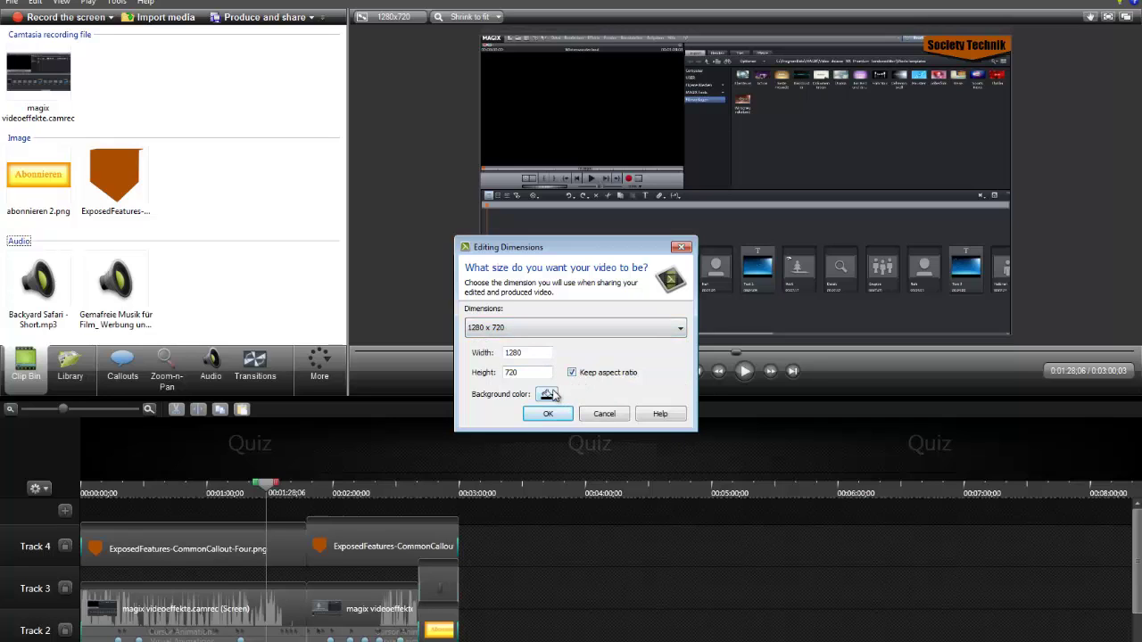
pyautogui.click(549, 394)
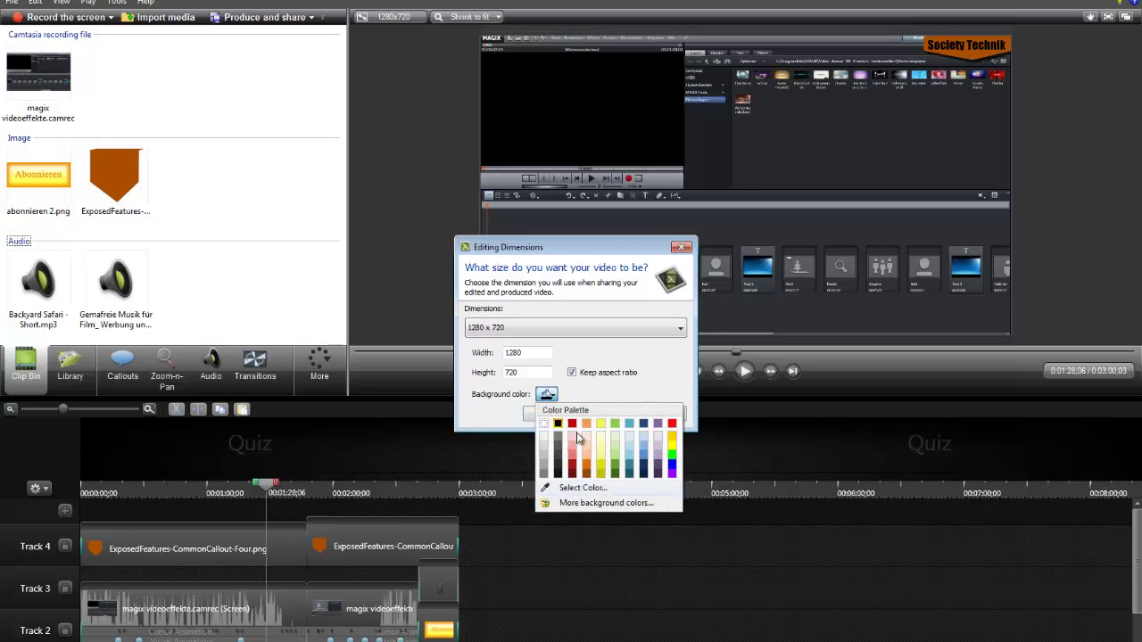
pyautogui.click(623, 348)
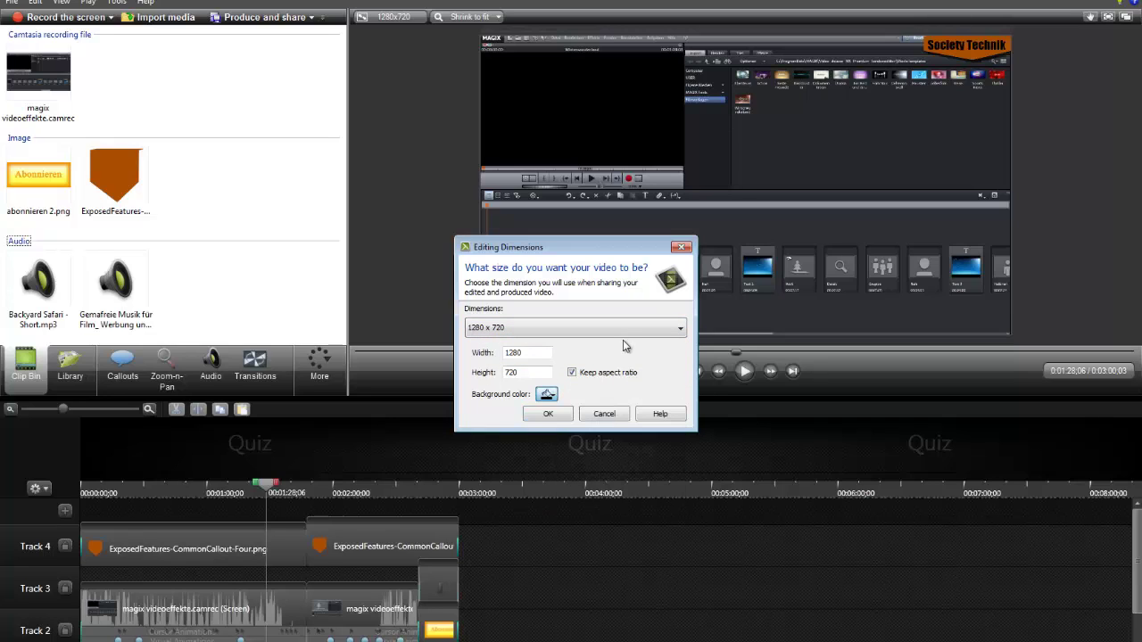
pyautogui.click(573, 372)
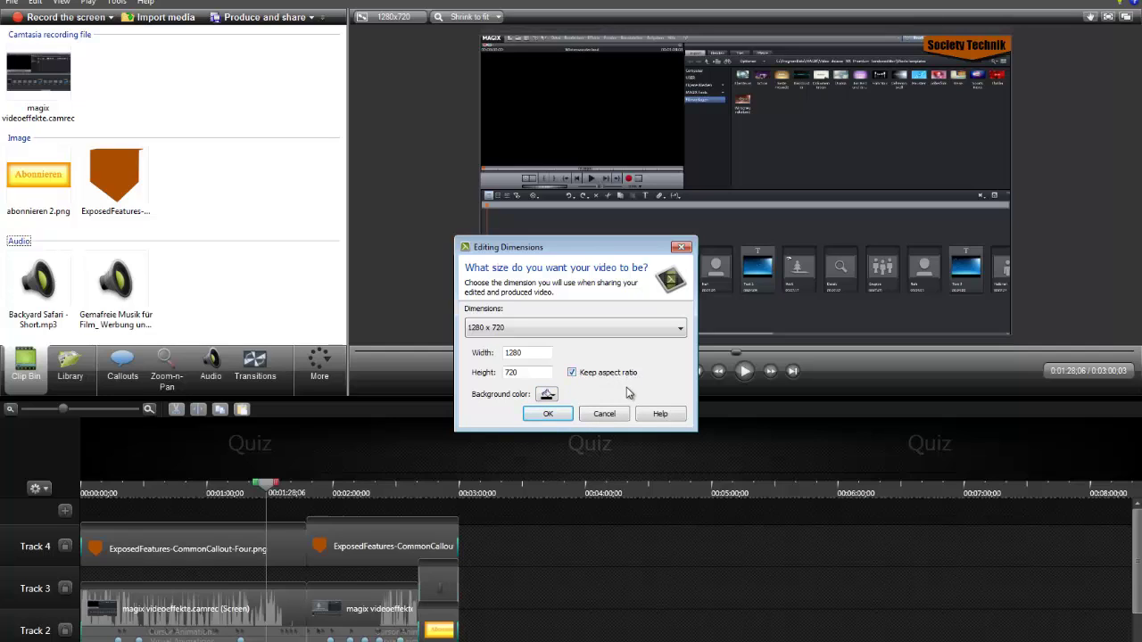
pyautogui.click(548, 414)
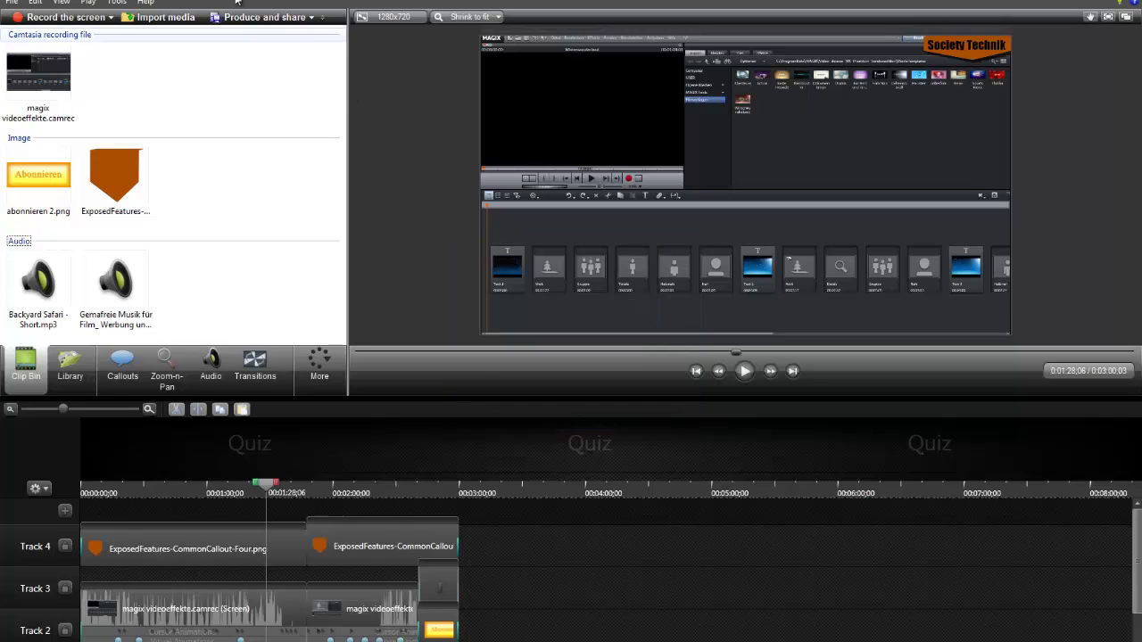
# - View the canvas at 100 %, 300 % and 25 % magnification, ending at 75 %
pyautogui.click(326, 20)
pyautogui.click(473, 38)
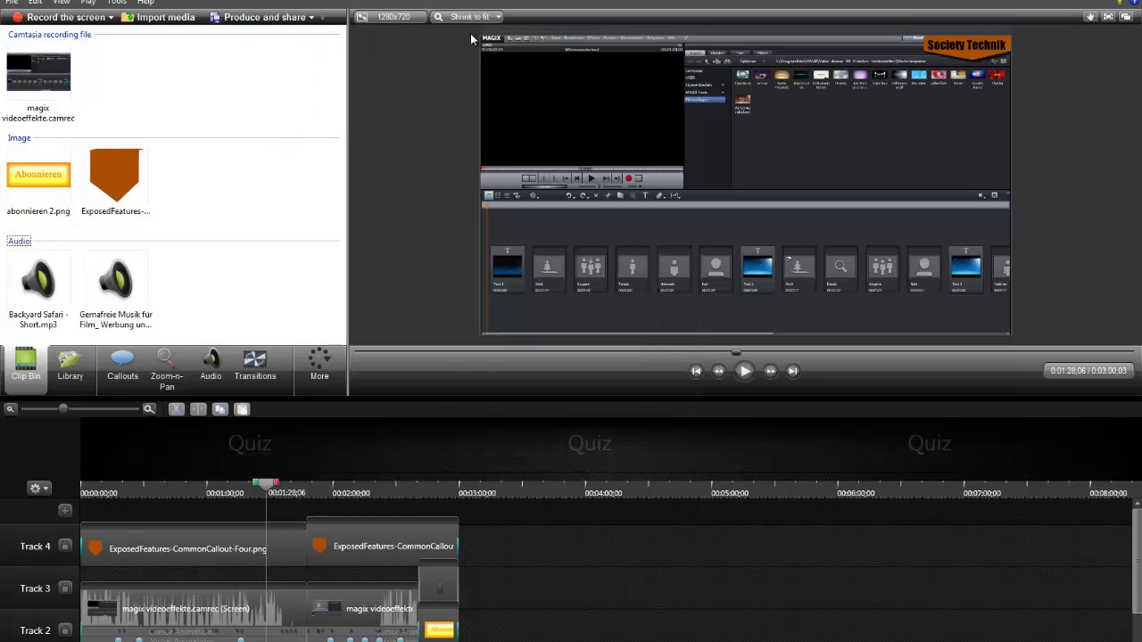
pyautogui.click(470, 17)
pyautogui.click(470, 79)
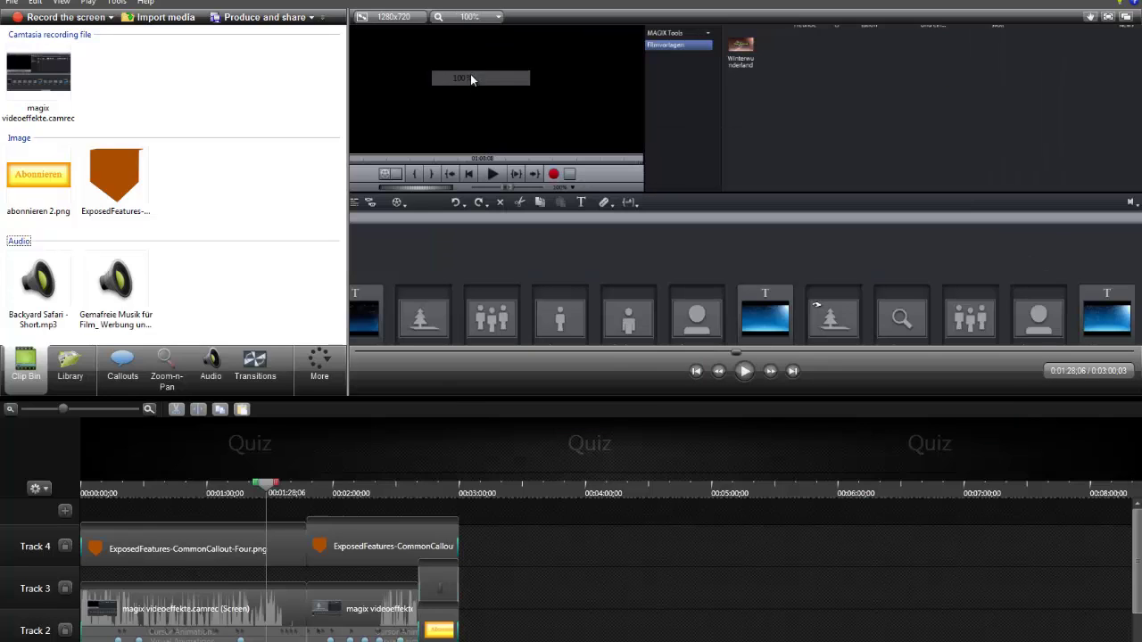
pyautogui.click(470, 17)
pyautogui.click(487, 109)
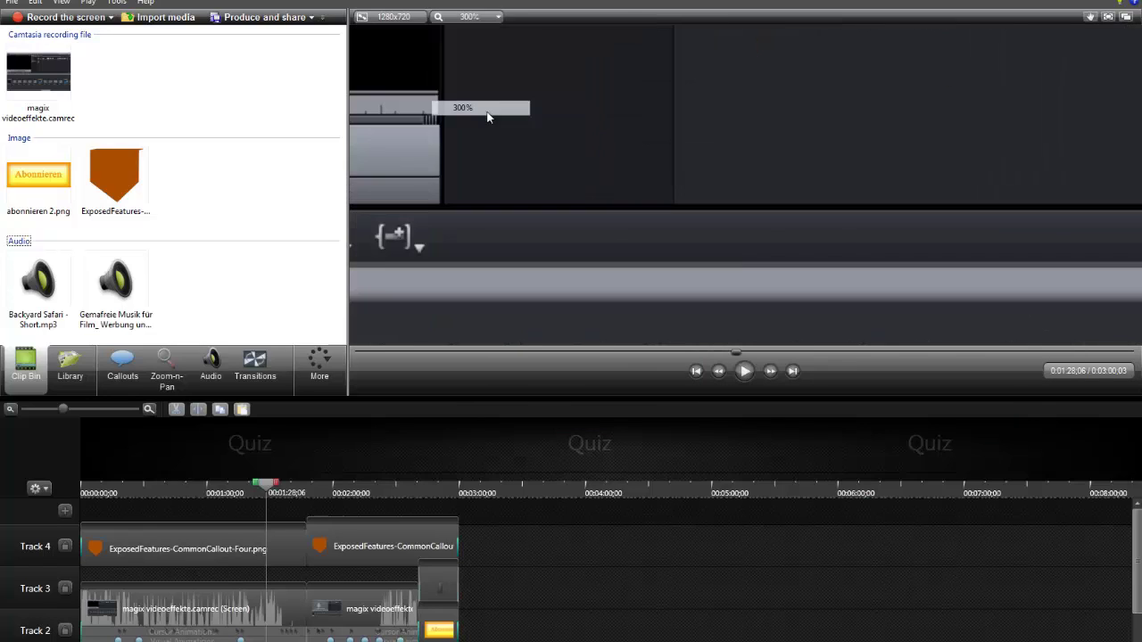
pyautogui.click(495, 20)
pyautogui.click(490, 30)
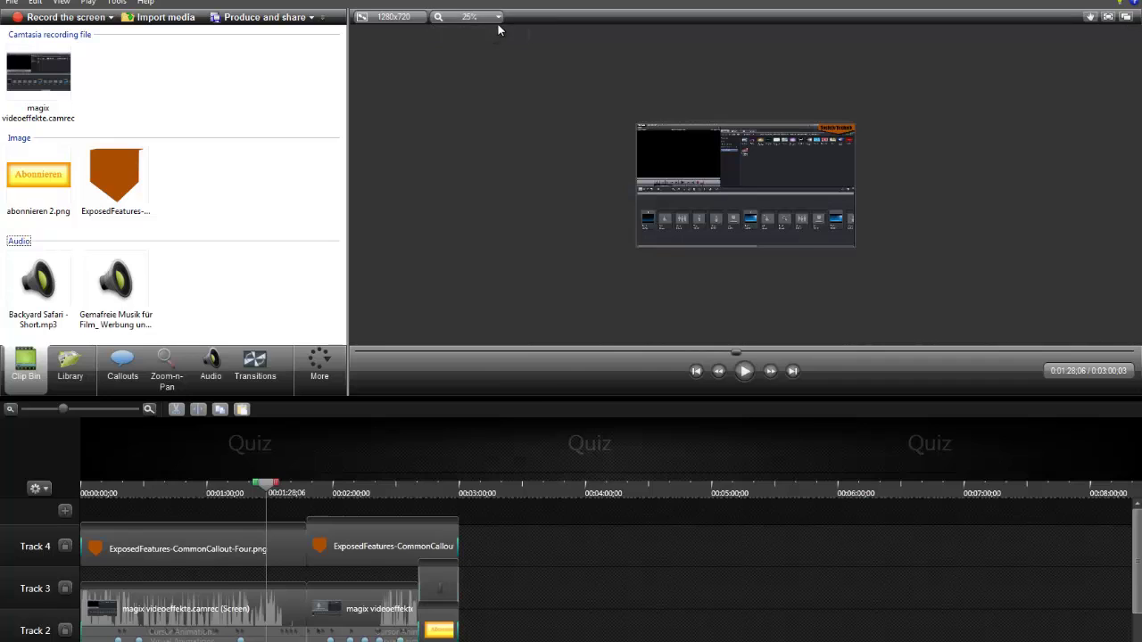
pyautogui.click(495, 18)
pyautogui.click(486, 62)
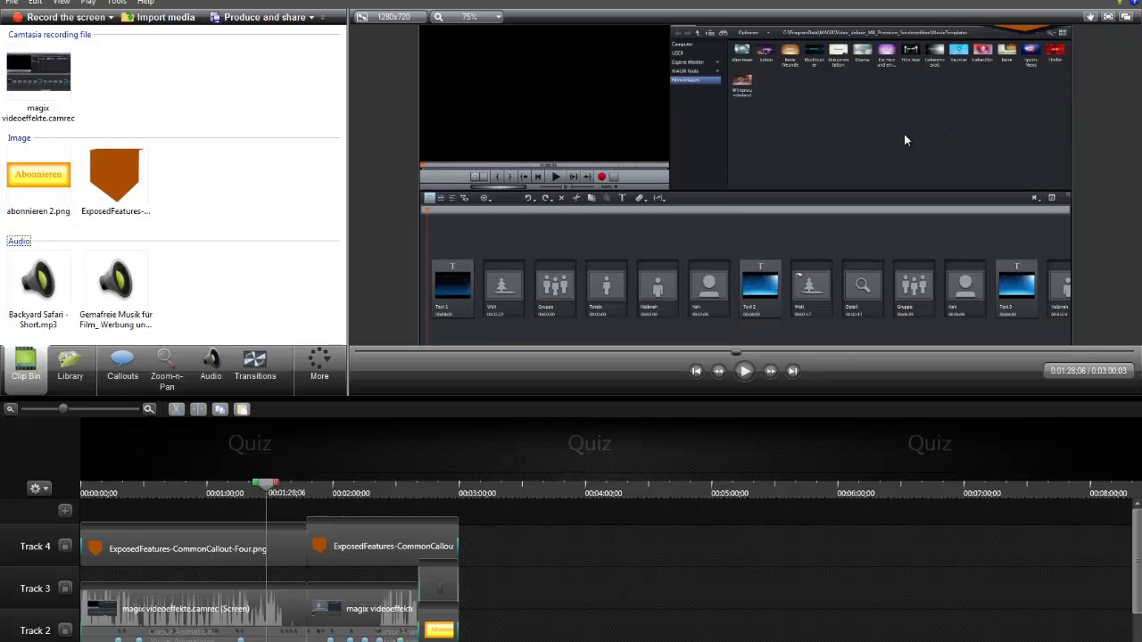
# - Move the screen recording around on the canvas, align it with the canvas's upper-left corner and deselect it
pyautogui.moveTo(818, 156); pyautogui.dragTo(818, 191)
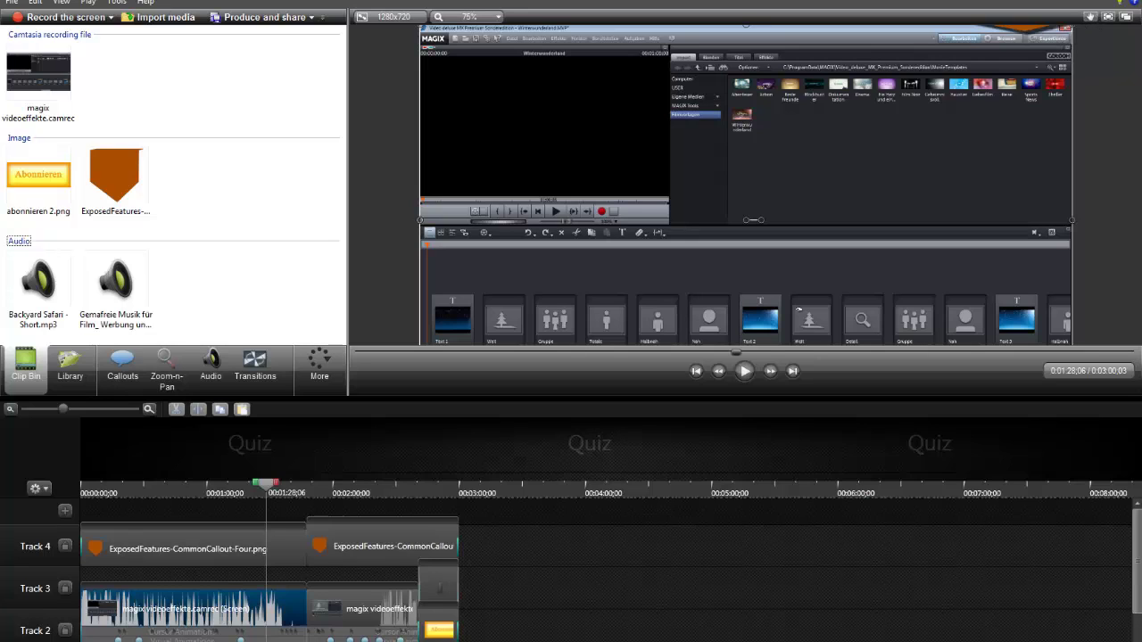
pyautogui.click(1115, 82)
pyautogui.click(868, 110)
pyautogui.click(666, 134)
pyautogui.moveTo(660, 145); pyautogui.dragTo(652, 187)
pyautogui.scroll(3, 653, 186)
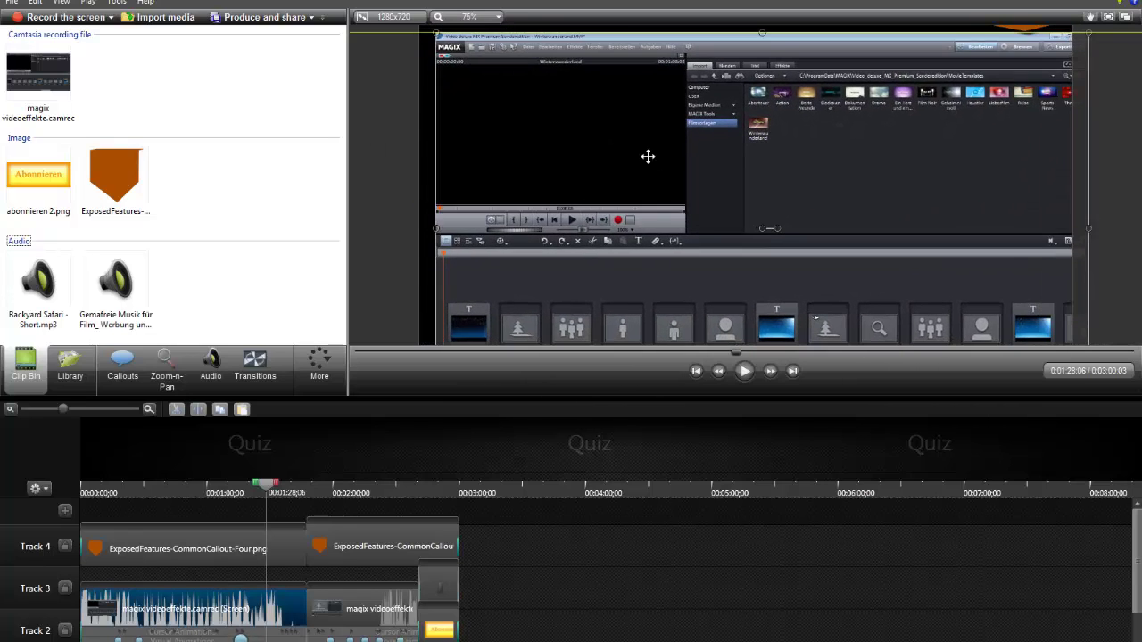
pyautogui.scroll(-3, 942, 149)
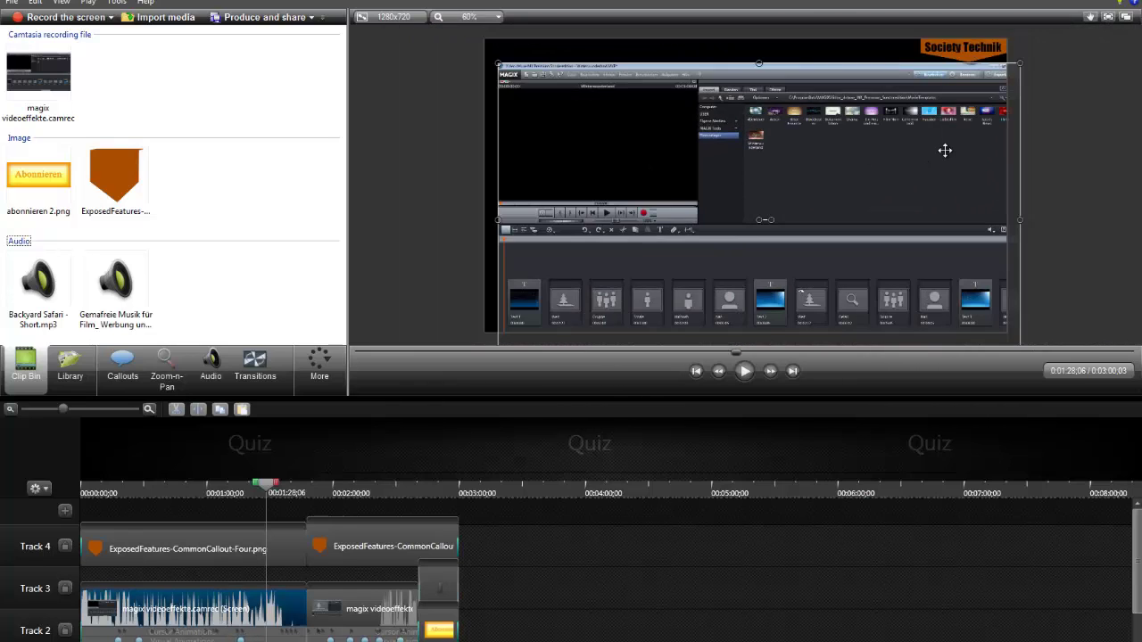
pyautogui.moveTo(783, 152); pyautogui.dragTo(769, 129)
pyautogui.click(1088, 139)
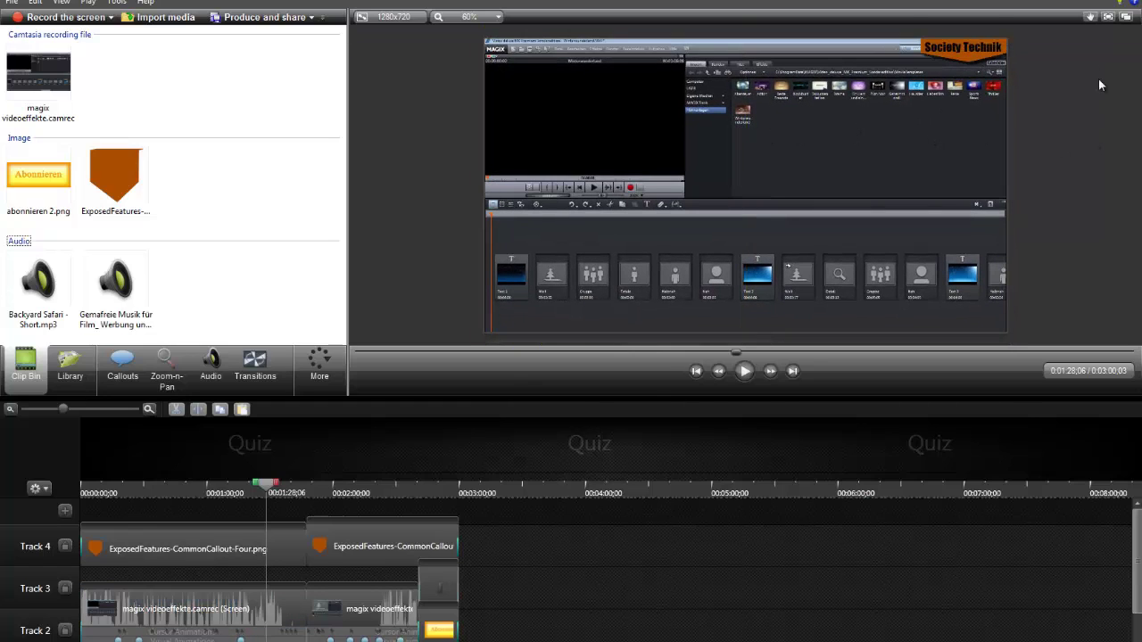
# - Detach the canvas preview into its own window and move that window aside
pyautogui.click(1123, 18)
pyautogui.moveTo(913, 32); pyautogui.dragTo(603, 36)
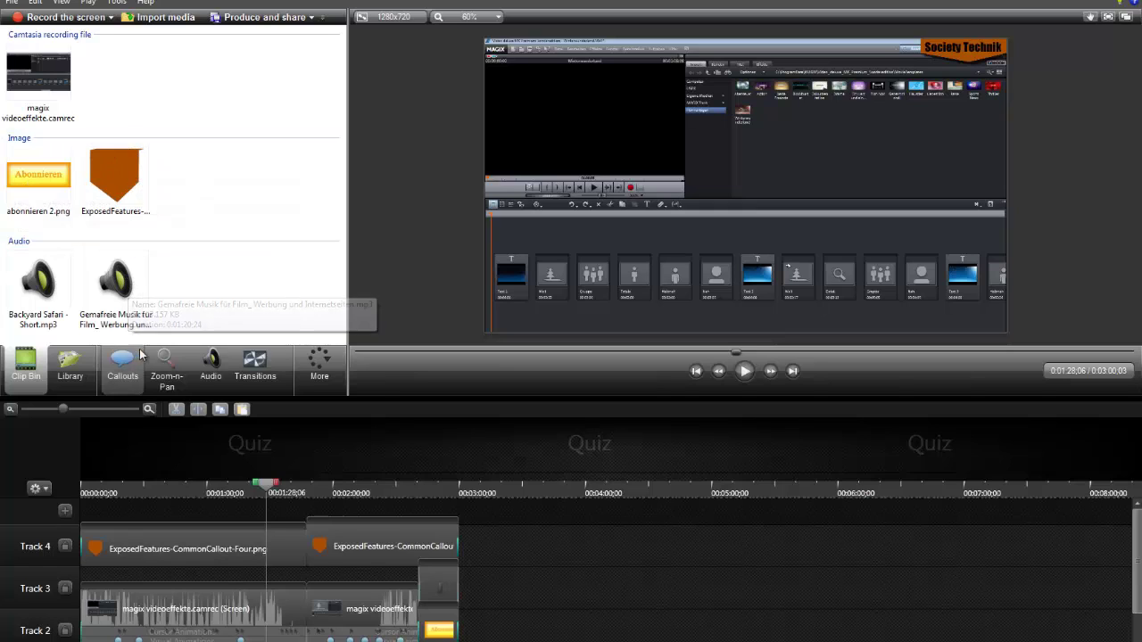
# - Move the playhead to 0:02:49;19, over the Abonnieren image near the end of the timeline
pyautogui.click(282, 492)
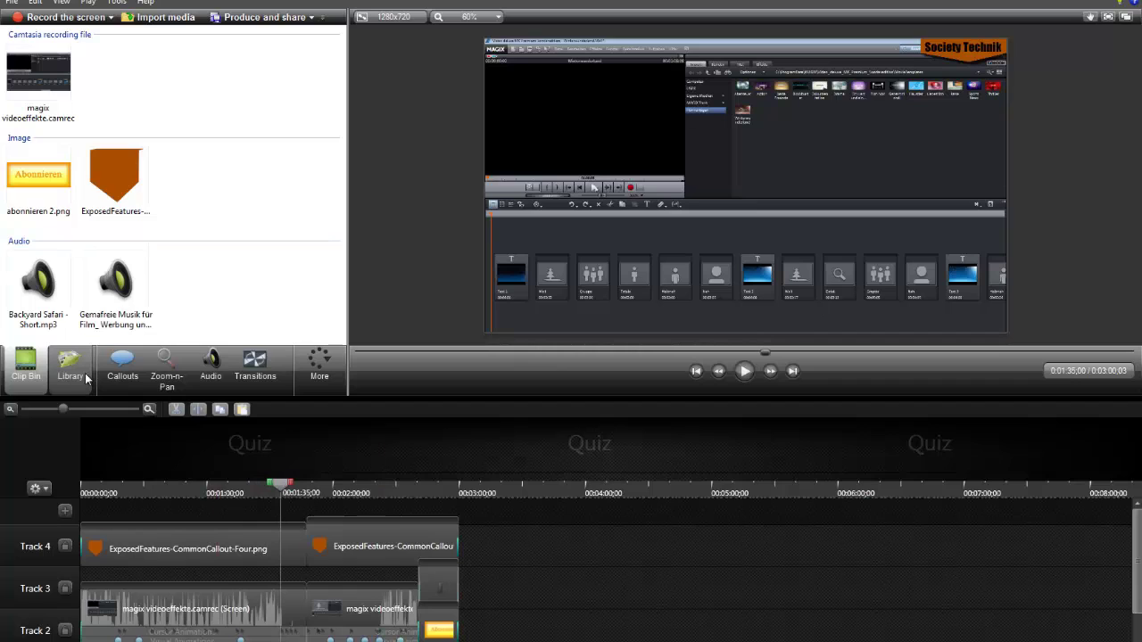
pyautogui.moveTo(280, 489); pyautogui.dragTo(437, 486)
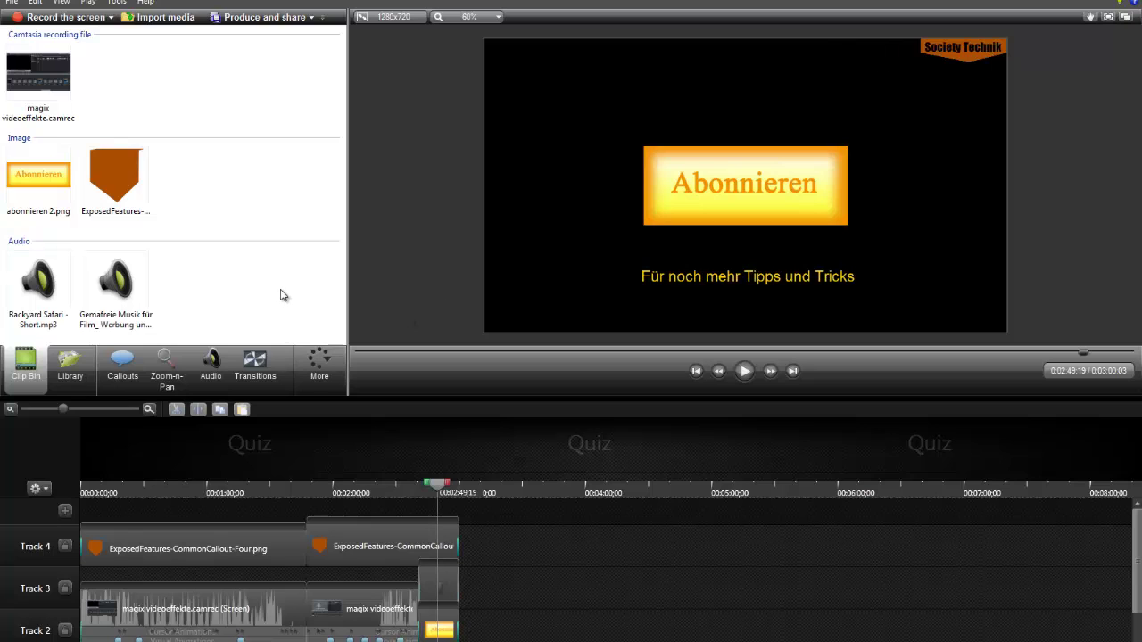
# - Show the media Library and collapse the music folders Amity, Aurin Bee, Backyard Safari, Bare Knuckles and Blues Country
pyautogui.click(83, 367)
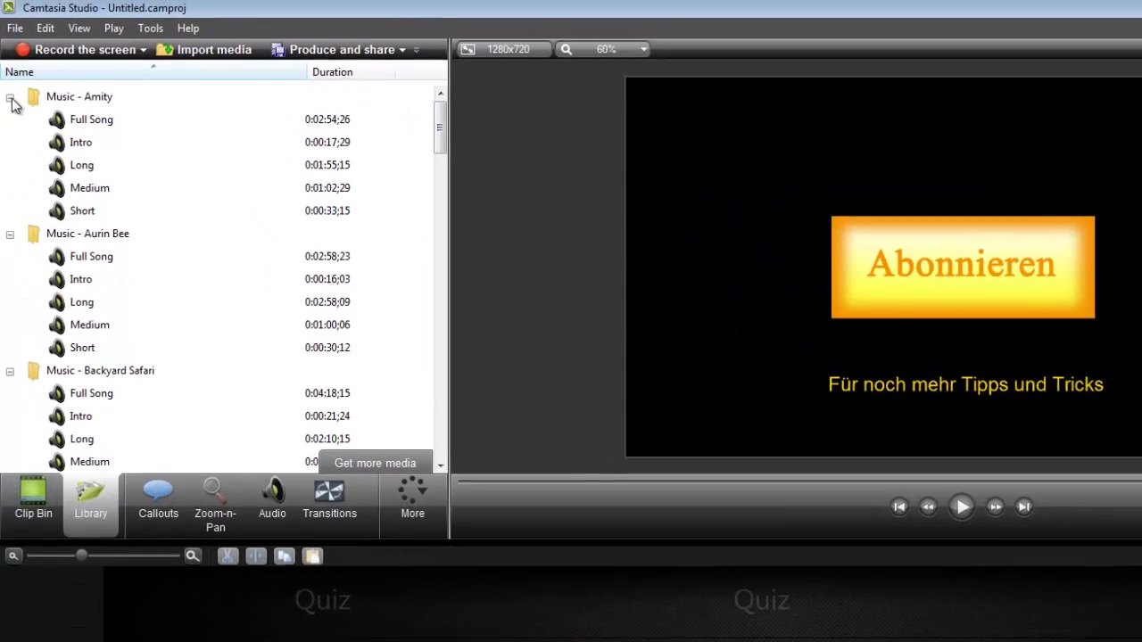
pyautogui.click(11, 99)
pyautogui.press('F2')
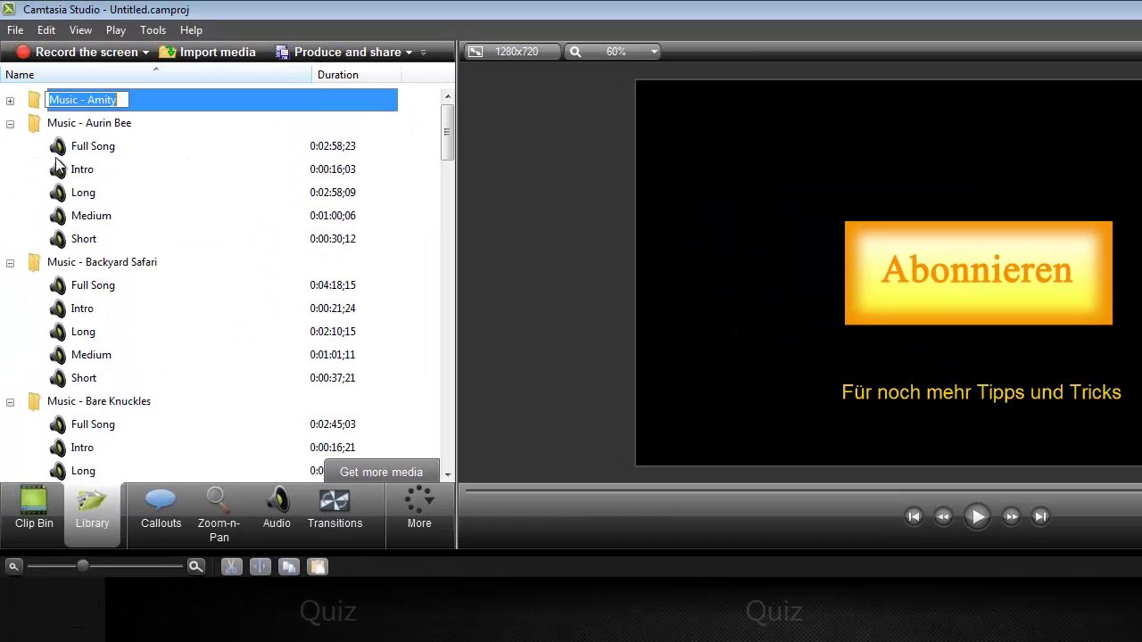
pyautogui.click(12, 127)
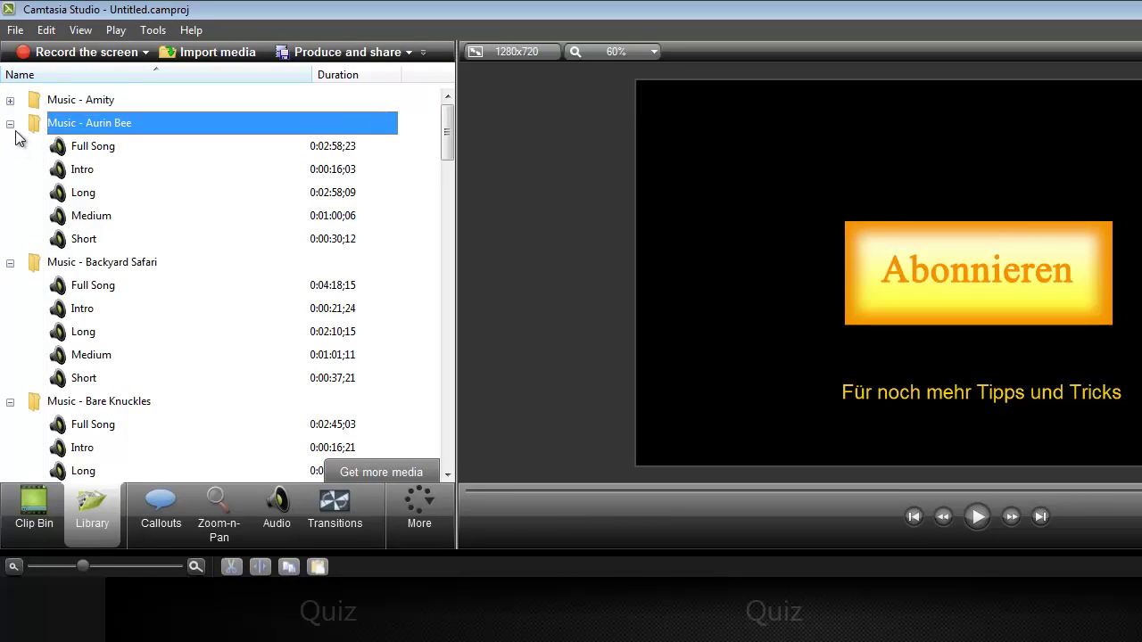
pyautogui.click(10, 262)
pyautogui.click(9, 286)
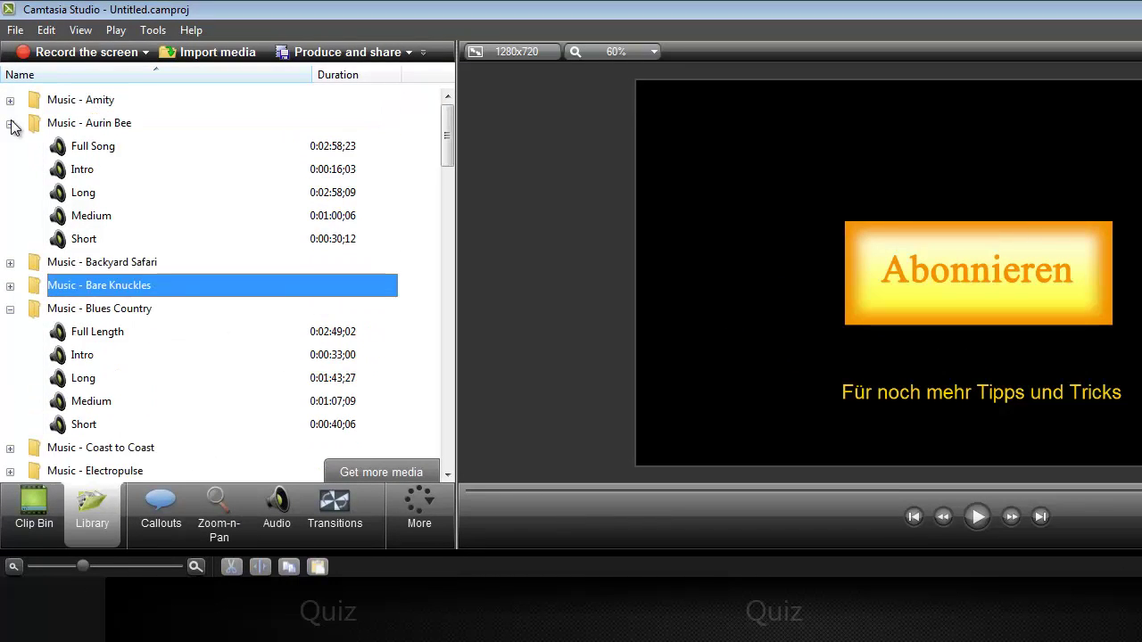
pyautogui.click(10, 123)
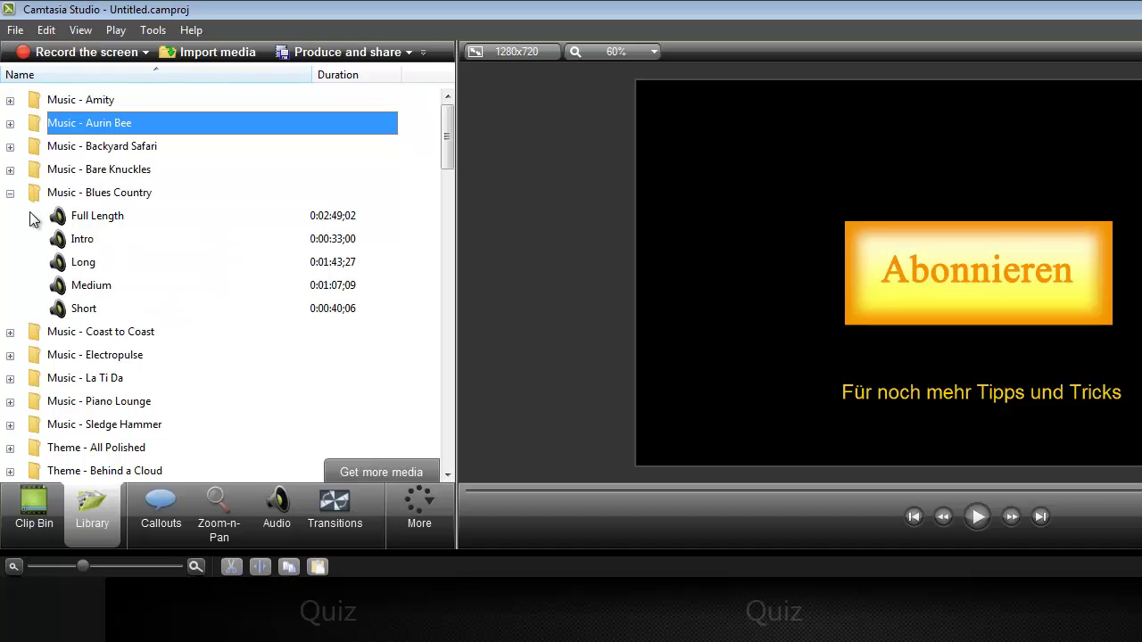
pyautogui.click(11, 193)
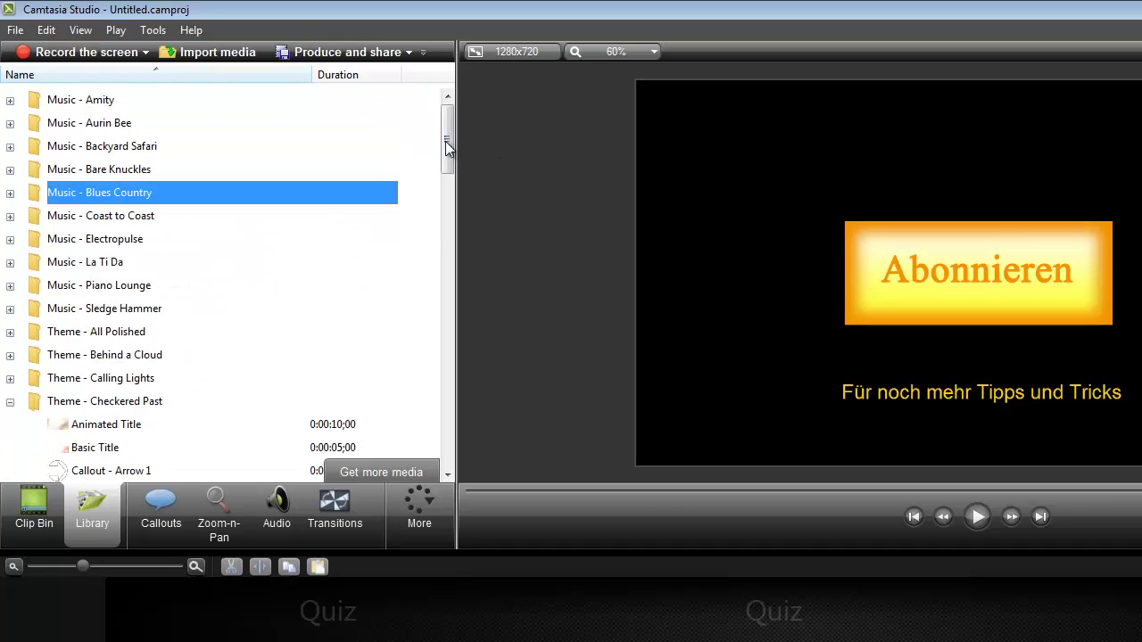
# - Collapse the open theme folders from Checkered Past through Dance Steps in the Library
pyautogui.moveTo(447, 147); pyautogui.dragTo(449, 232)
pyautogui.click(10, 309)
pyautogui.click(10, 239)
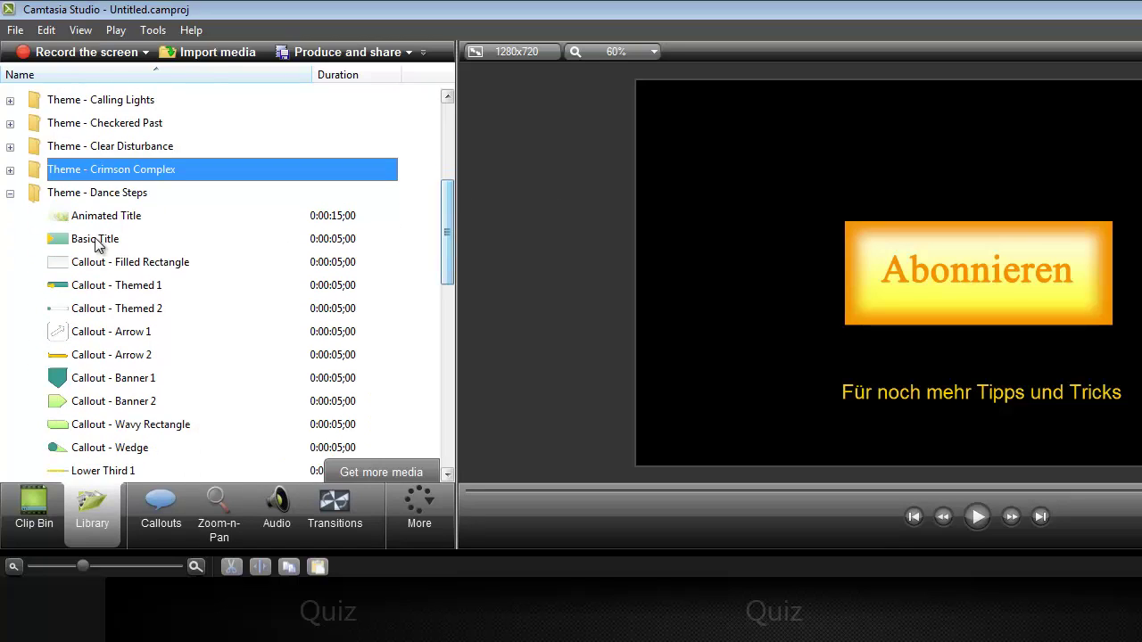
pyautogui.click(11, 194)
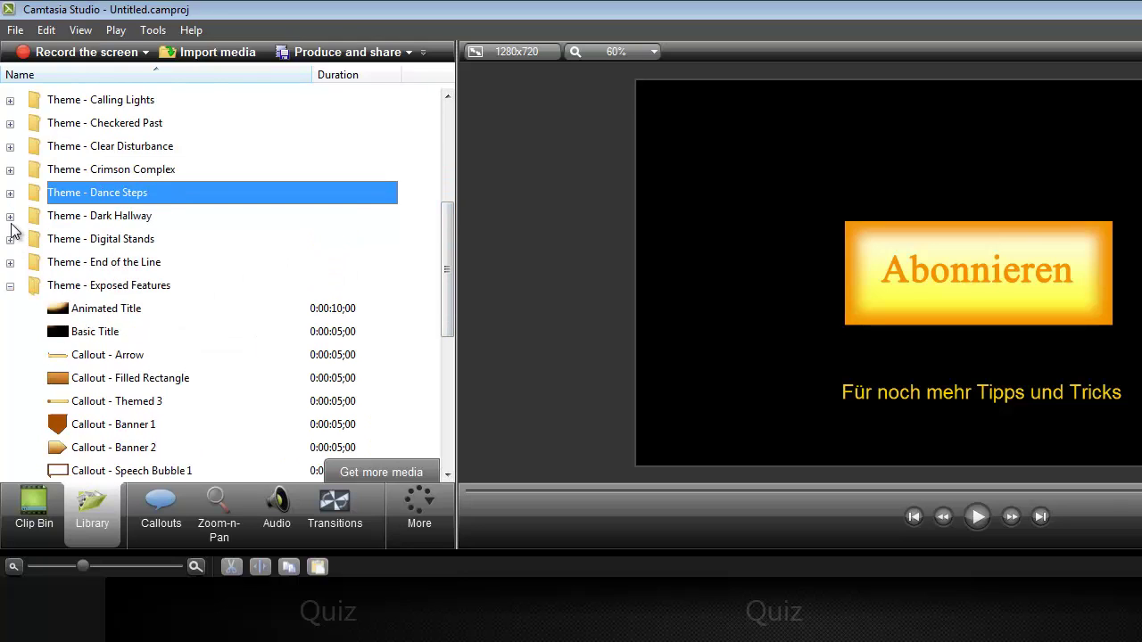
# - Expand the Dark Hallway theme folder, select its arrow callout and look over the theme's other callouts
pyautogui.click(10, 221)
pyautogui.moveTo(449, 258); pyautogui.dragTo(454, 243)
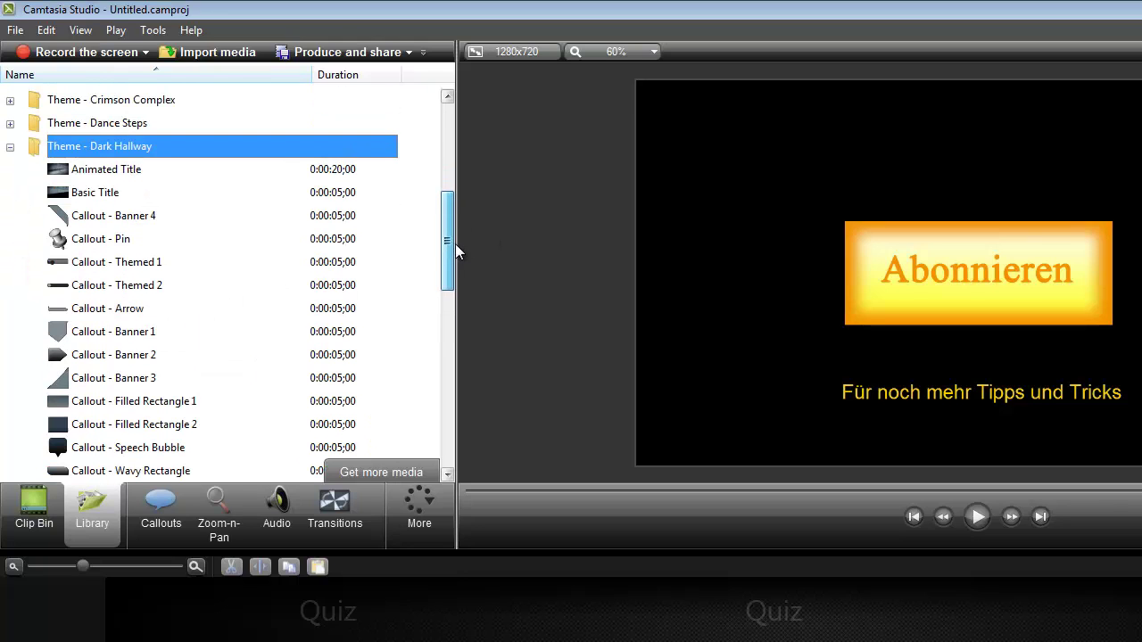
pyautogui.click(64, 313)
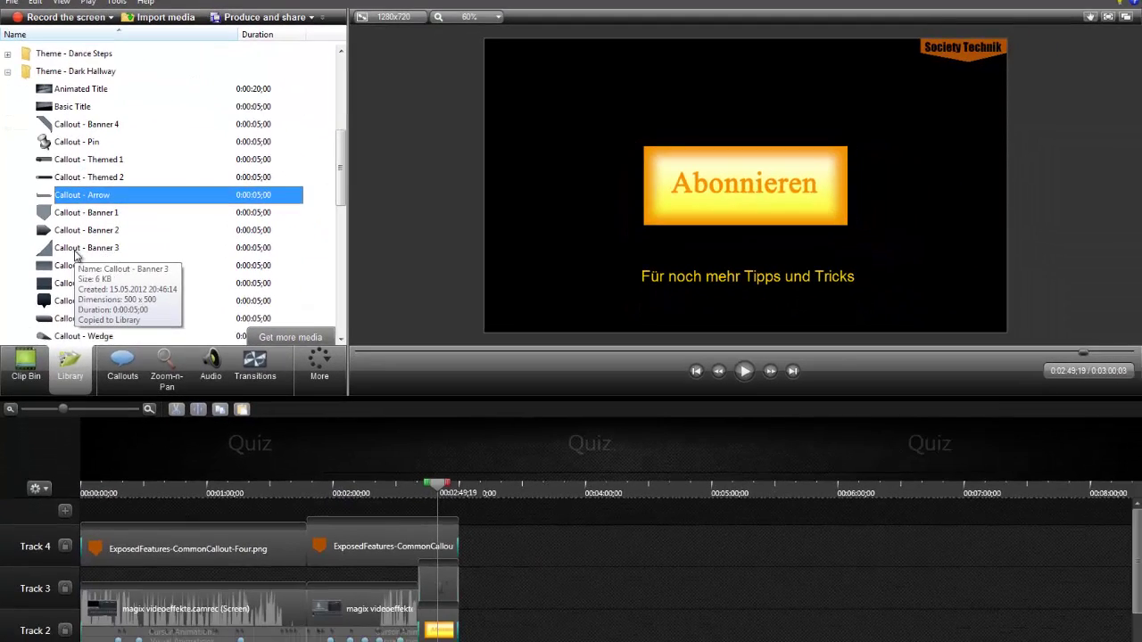
pyautogui.scroll(-1, 75, 255)
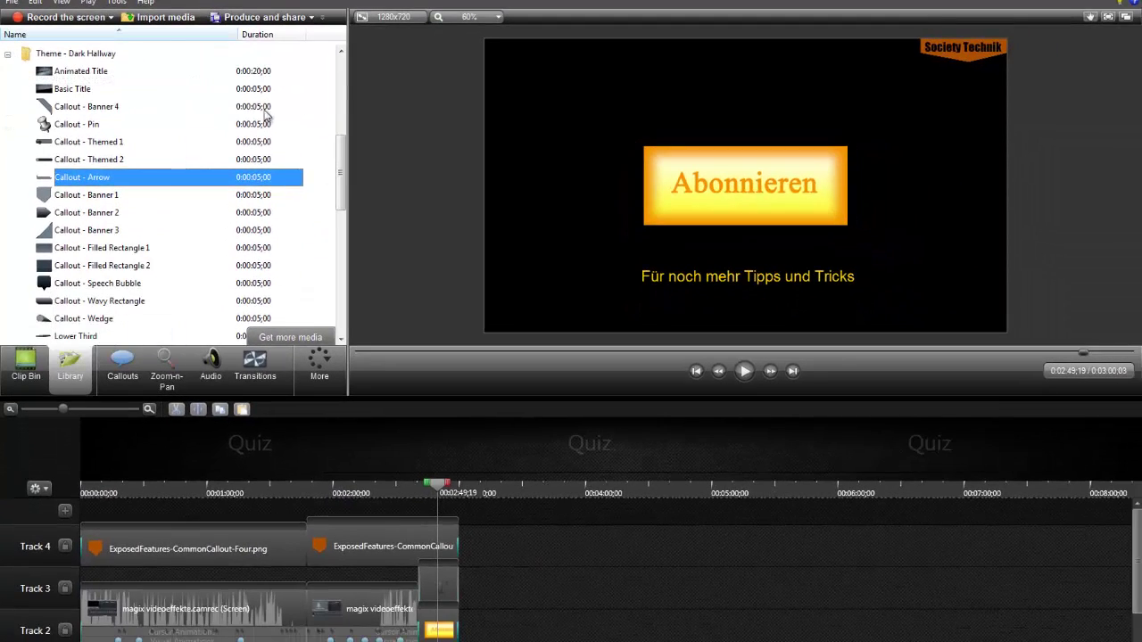
# - Browse the further theme folders and preview the Animated Title of the Exposed Features theme
pyautogui.moveTo(340, 198); pyautogui.dragTo(345, 282)
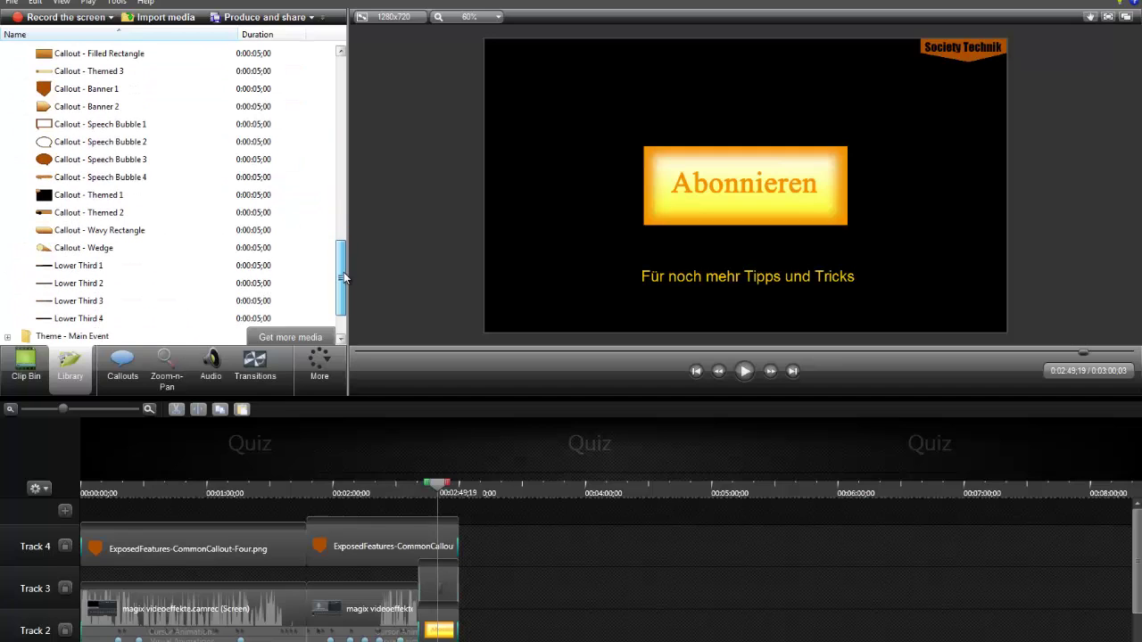
pyautogui.doubleClick(24, 335)
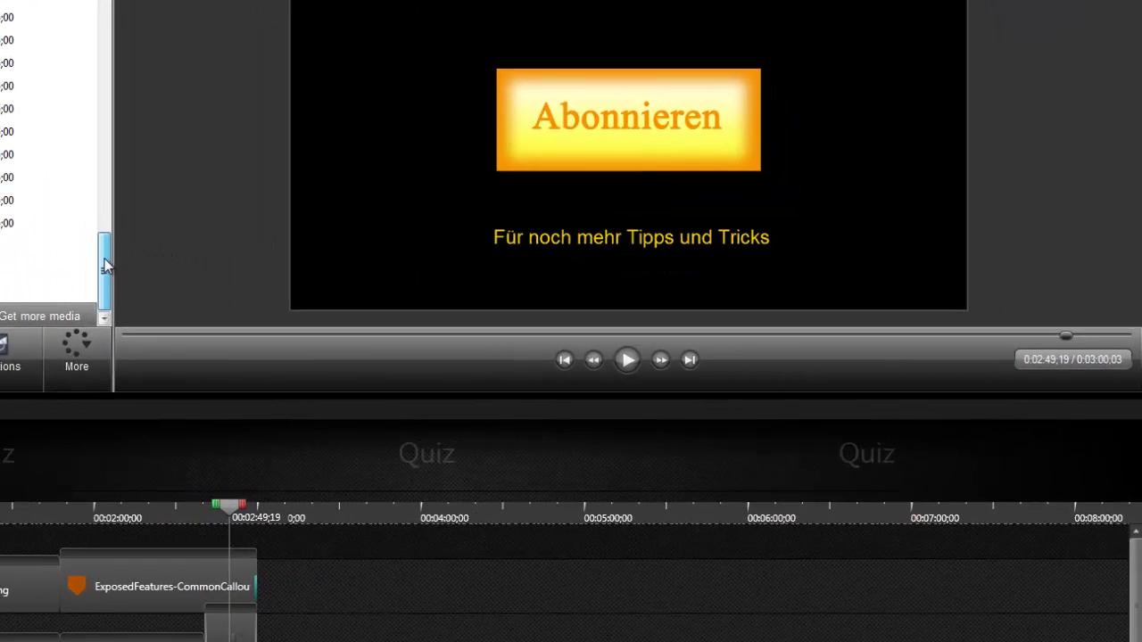
pyautogui.moveTo(318, 289); pyautogui.dragTo(318, 272)
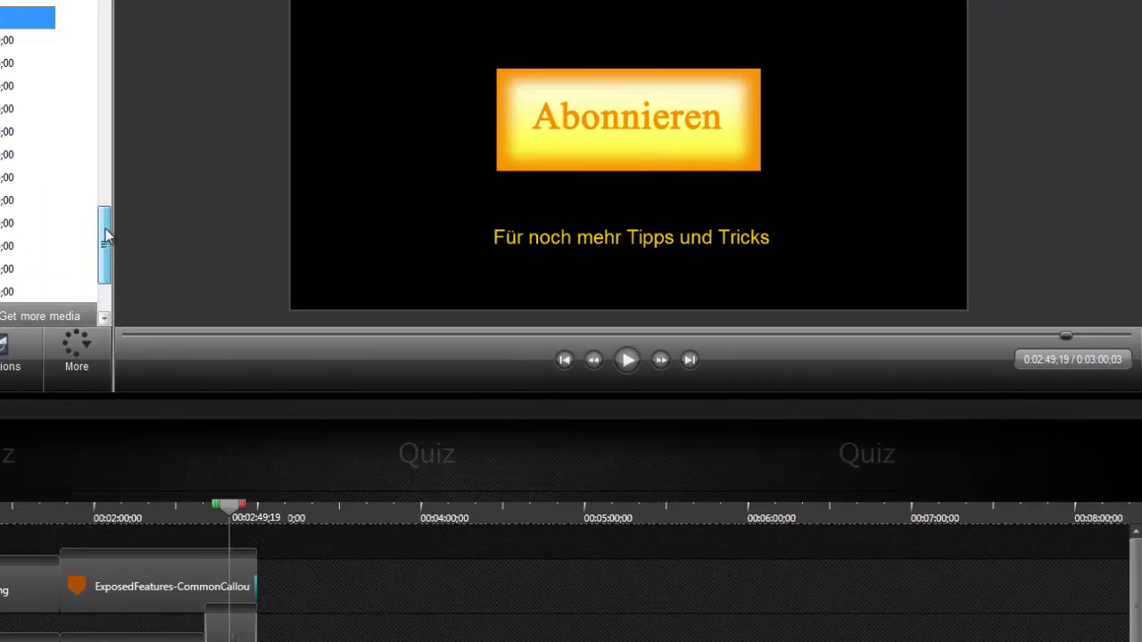
pyautogui.moveTo(104, 234); pyautogui.dragTo(117, 120)
pyautogui.click(27, 108)
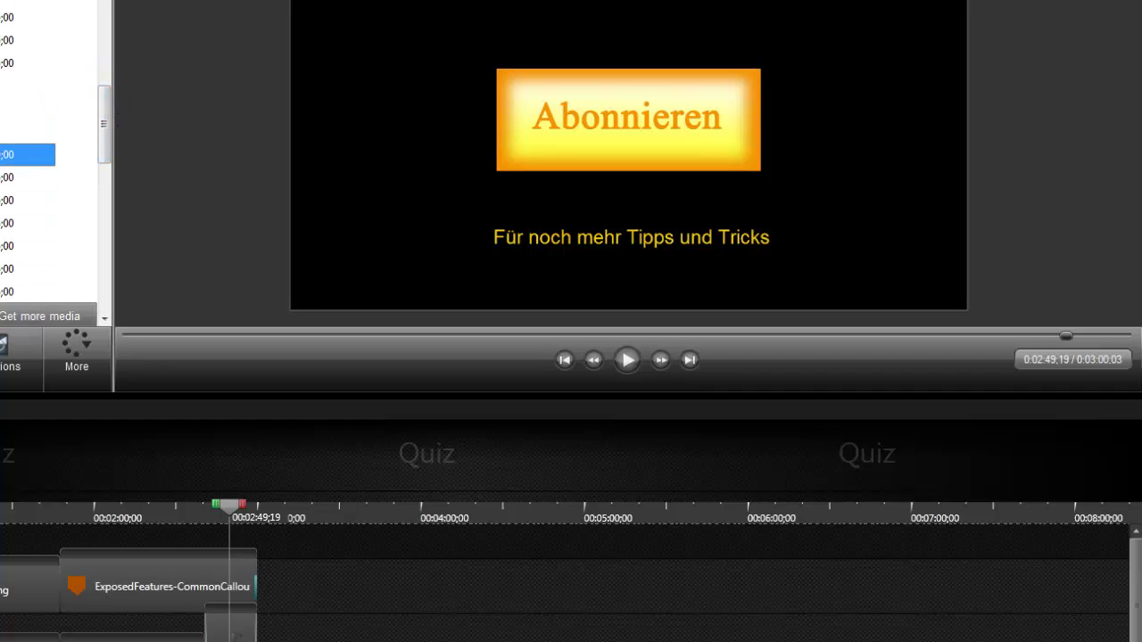
pyautogui.press('space')
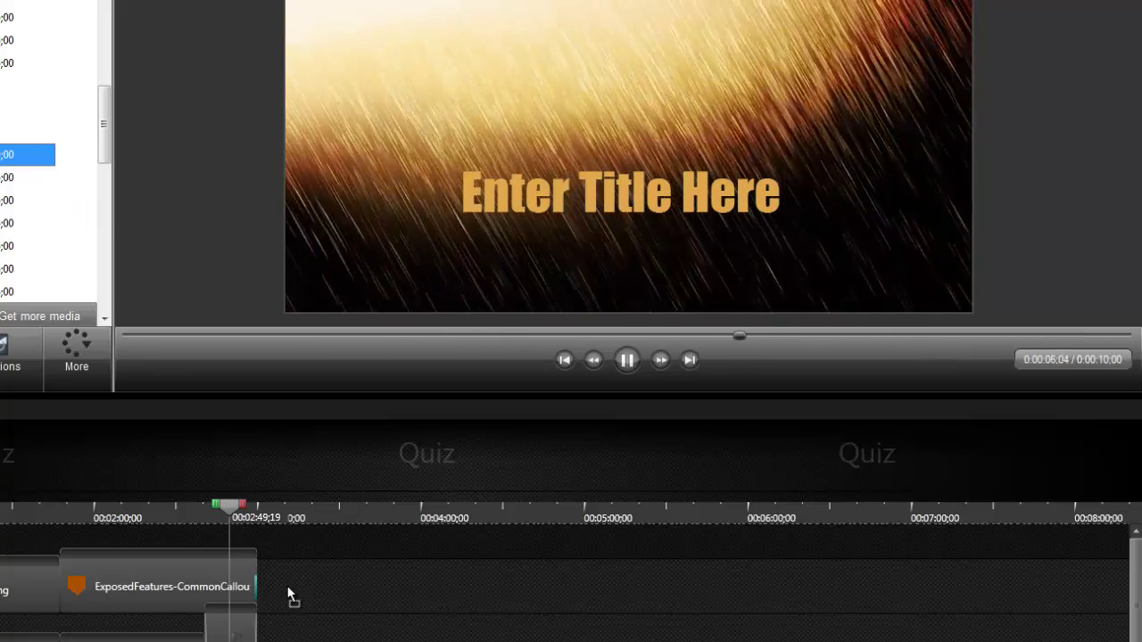
# - Place the Animated Title after the last clip on Track 4, extended to 0:04:07;19, and play it from 0:03:10;29
pyautogui.moveTo(287, 593); pyautogui.dragTo(290, 595)
pyautogui.moveTo(300, 597); pyautogui.dragTo(441, 586)
pyautogui.moveTo(266, 516); pyautogui.dragTo(287, 515)
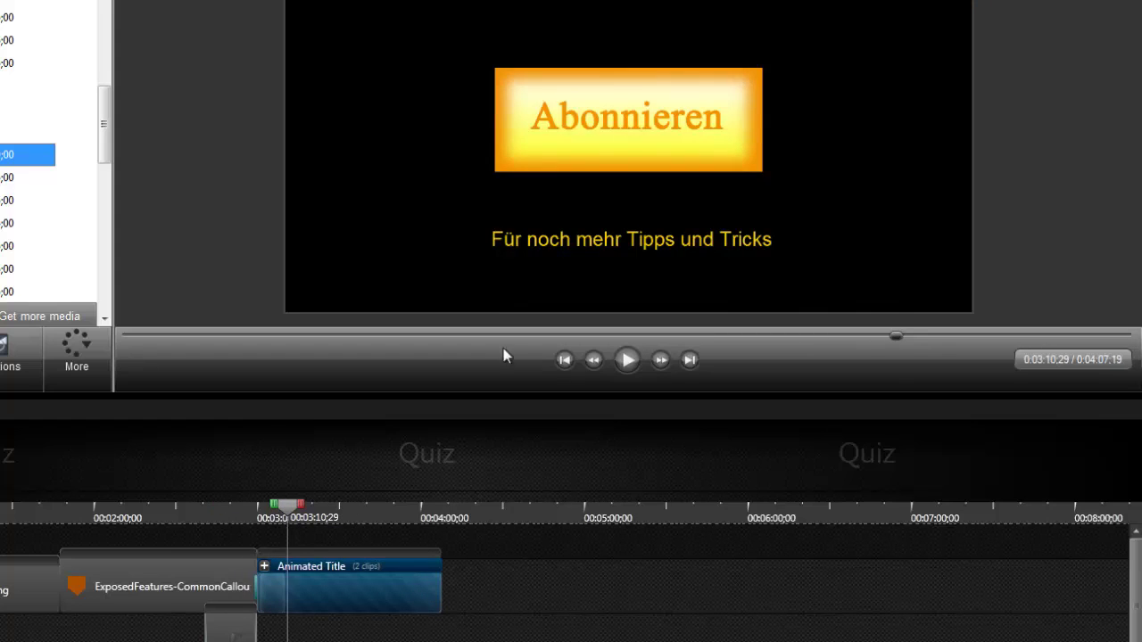
pyautogui.click(627, 360)
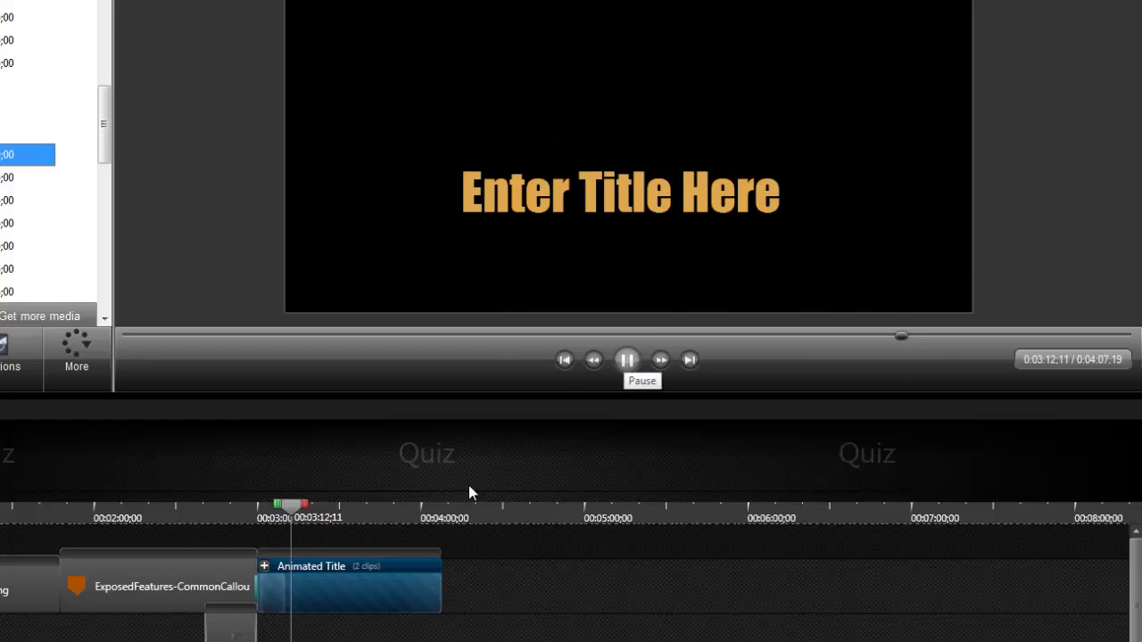
# - Open the Animated Title group and, with the playhead at 0:03:02;03, replace its callout text with "Intro"
pyautogui.click(264, 566)
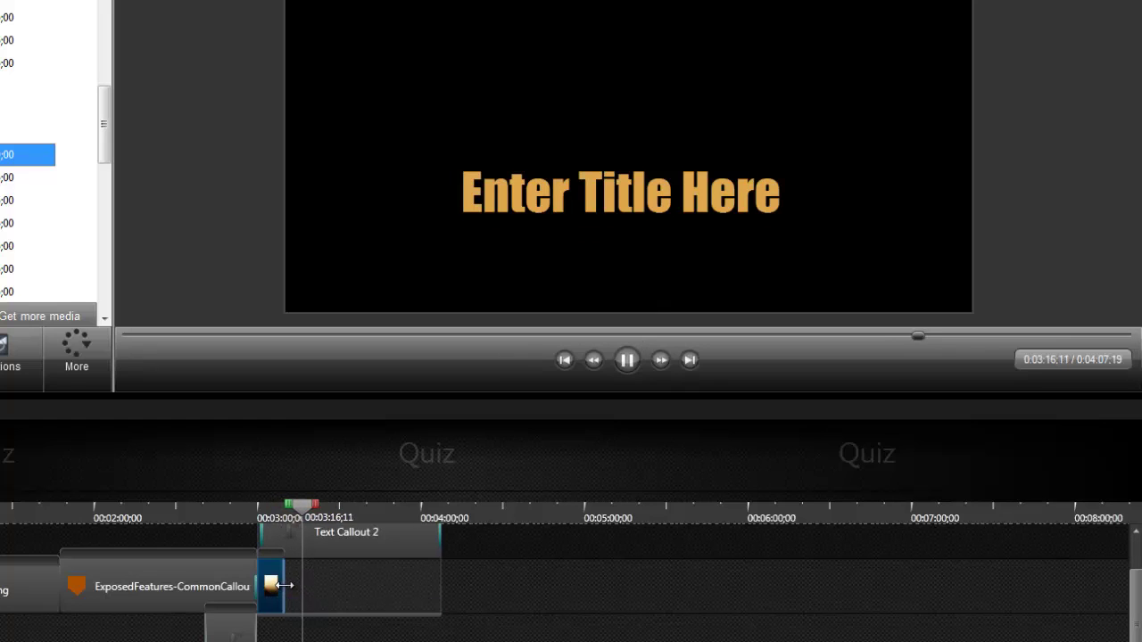
pyautogui.click(281, 587)
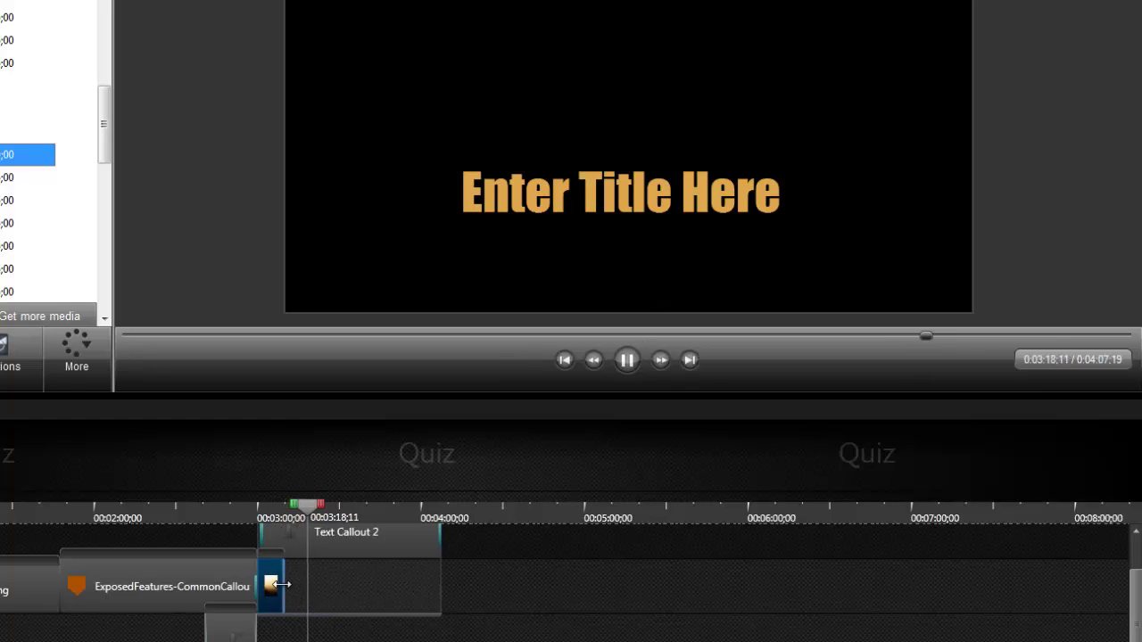
pyautogui.moveTo(311, 505); pyautogui.dragTo(256, 503)
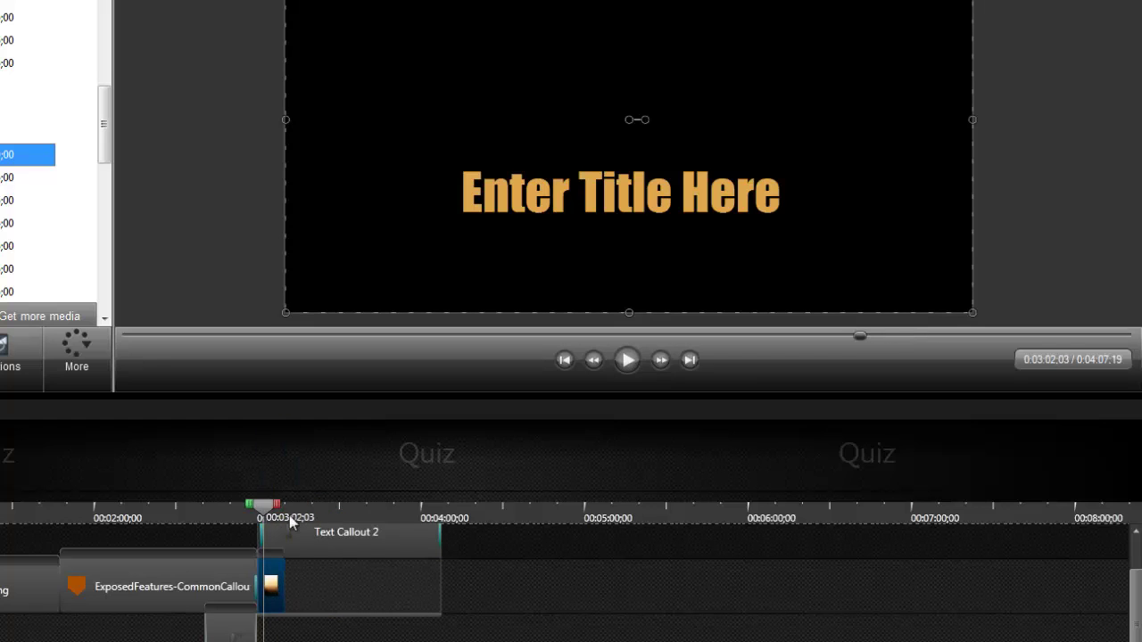
pyautogui.click(345, 536)
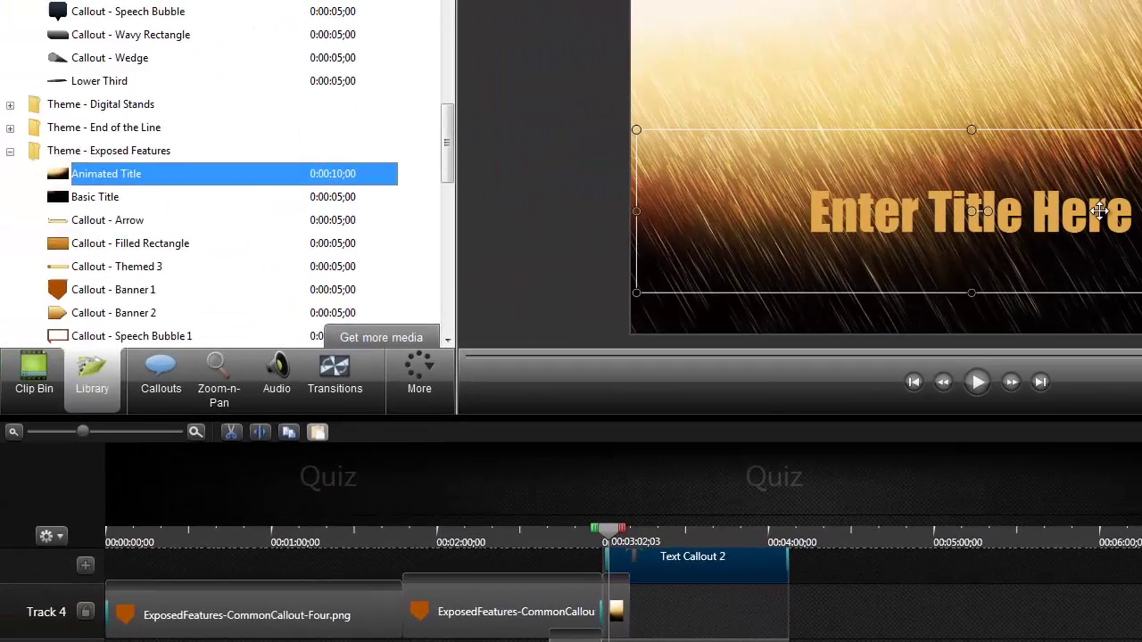
pyautogui.doubleClick(719, 192)
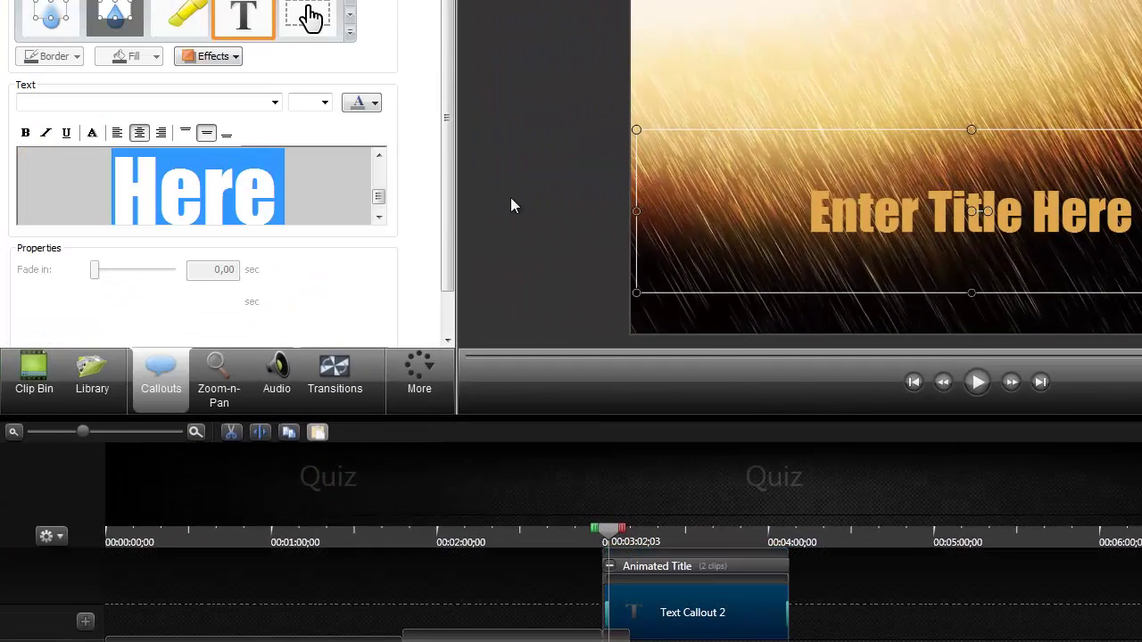
pyautogui.press('Delete')
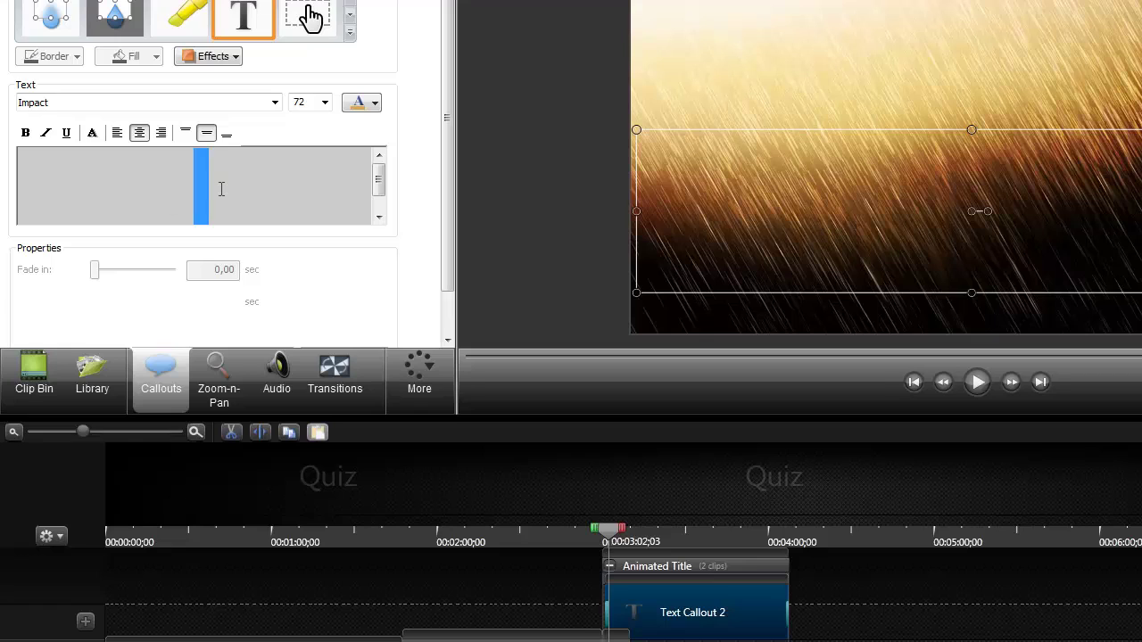
pyautogui.write('Intro')
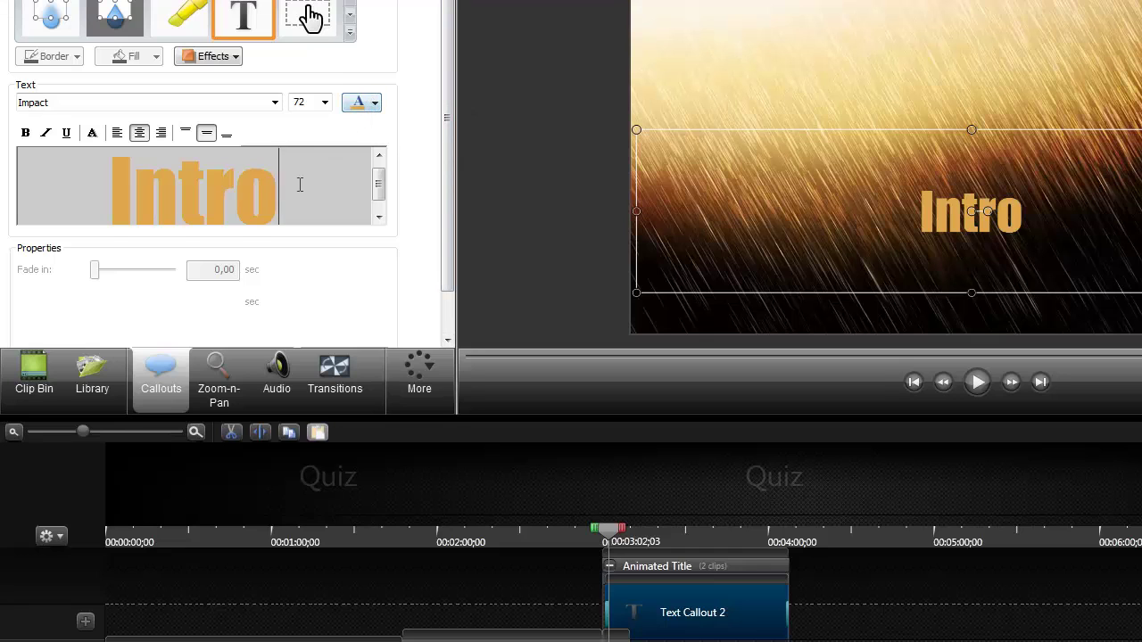
# - Color the whole "Intro" text primary yellow
pyautogui.moveTo(300, 185); pyautogui.dragTo(77, 185)
pyautogui.click(364, 103)
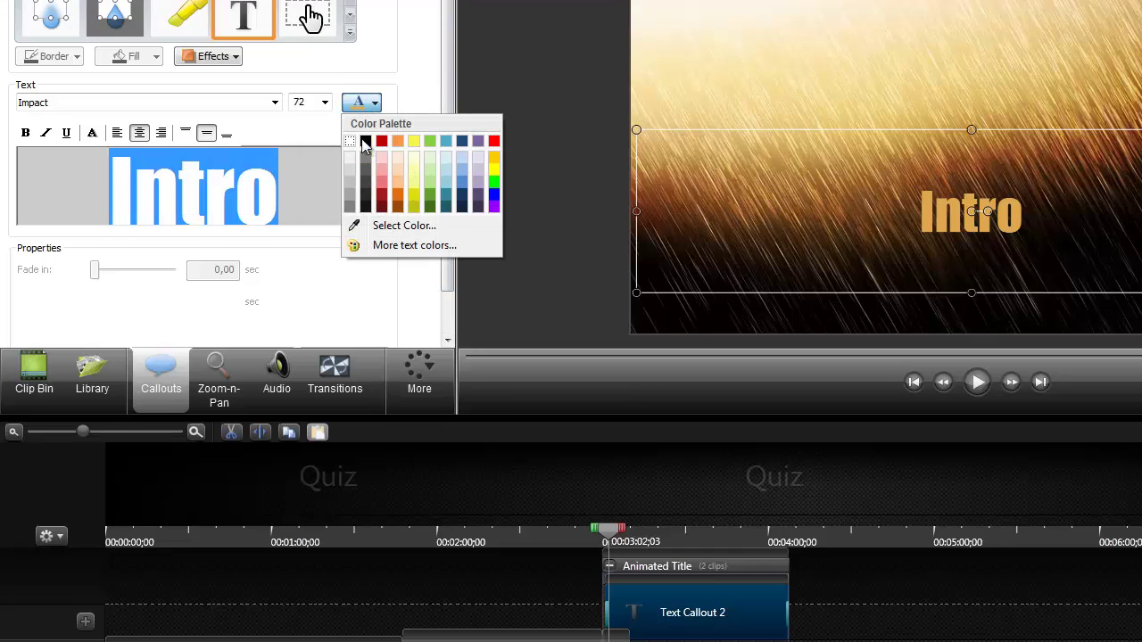
pyautogui.click(493, 159)
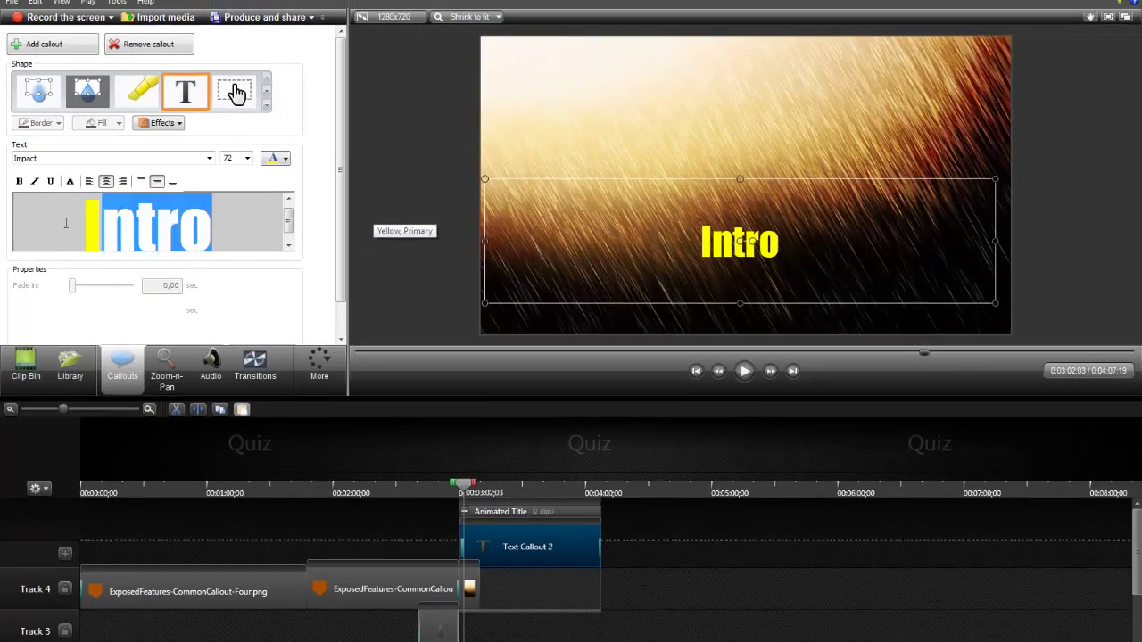
pyautogui.click(72, 233)
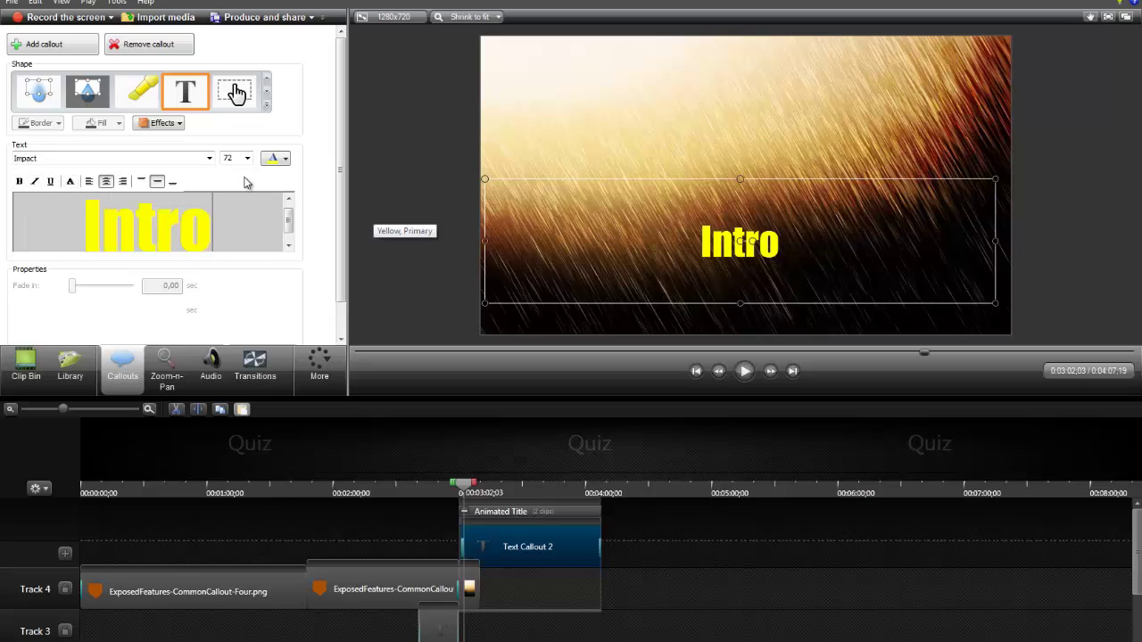
# - Apply the 3D Edge style to the "Intro" callout and move it slightly lower on the canvas
pyautogui.click(165, 123)
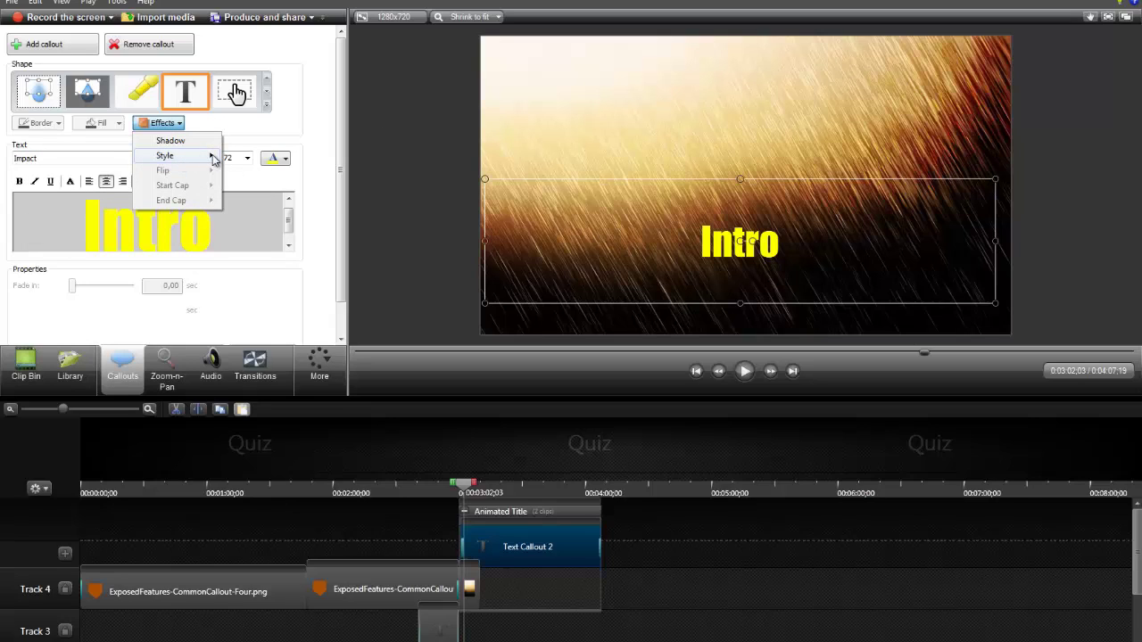
pyautogui.click(353, 184)
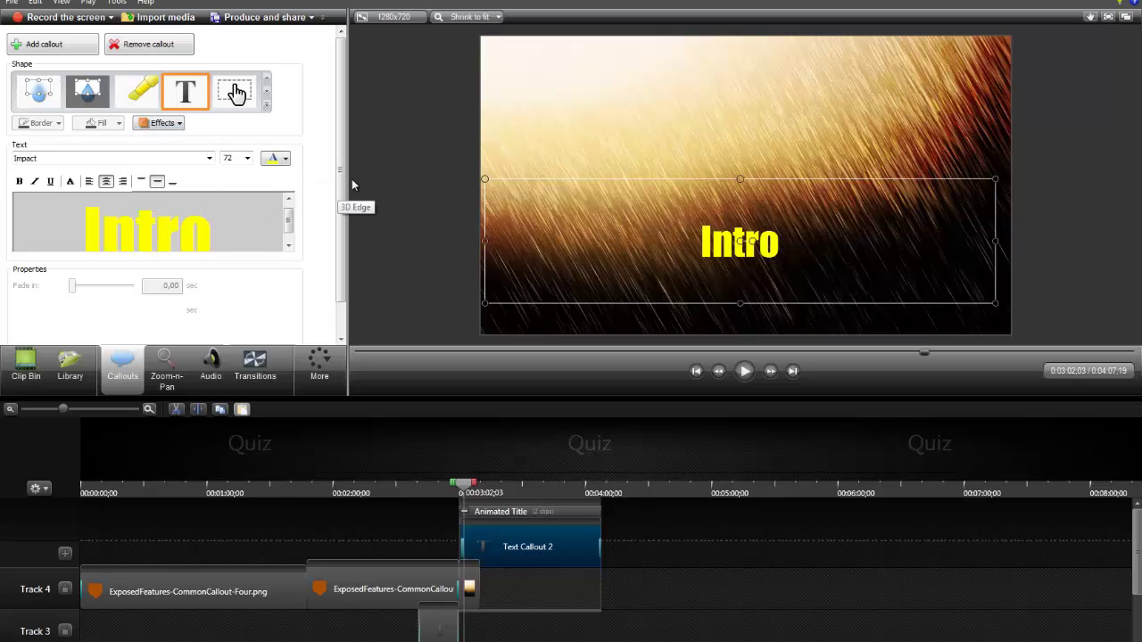
pyautogui.doubleClick(212, 217)
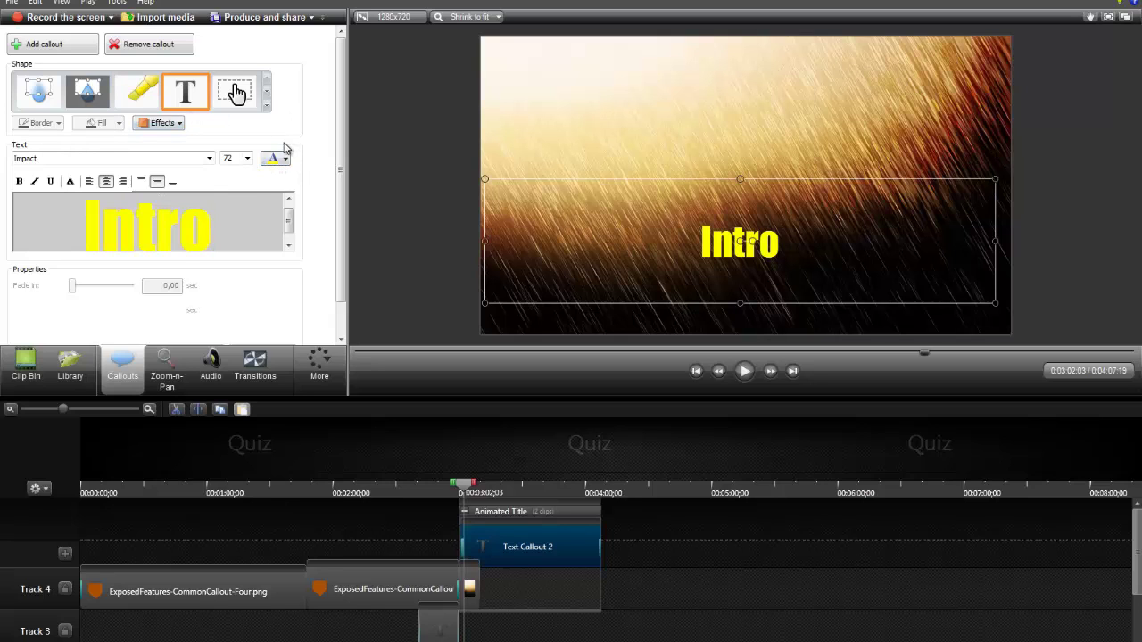
pyautogui.moveTo(705, 187); pyautogui.dragTo(694, 228)
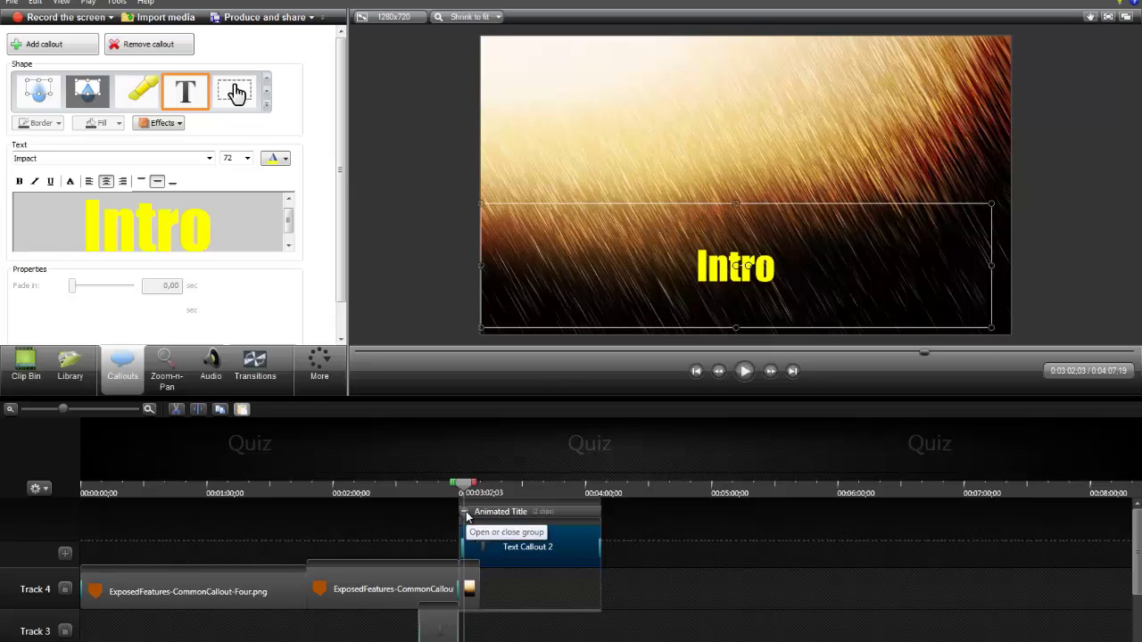
# - Close the Animated Title group and play the edited title, pausing at 0:03:11;02
pyautogui.click(464, 512)
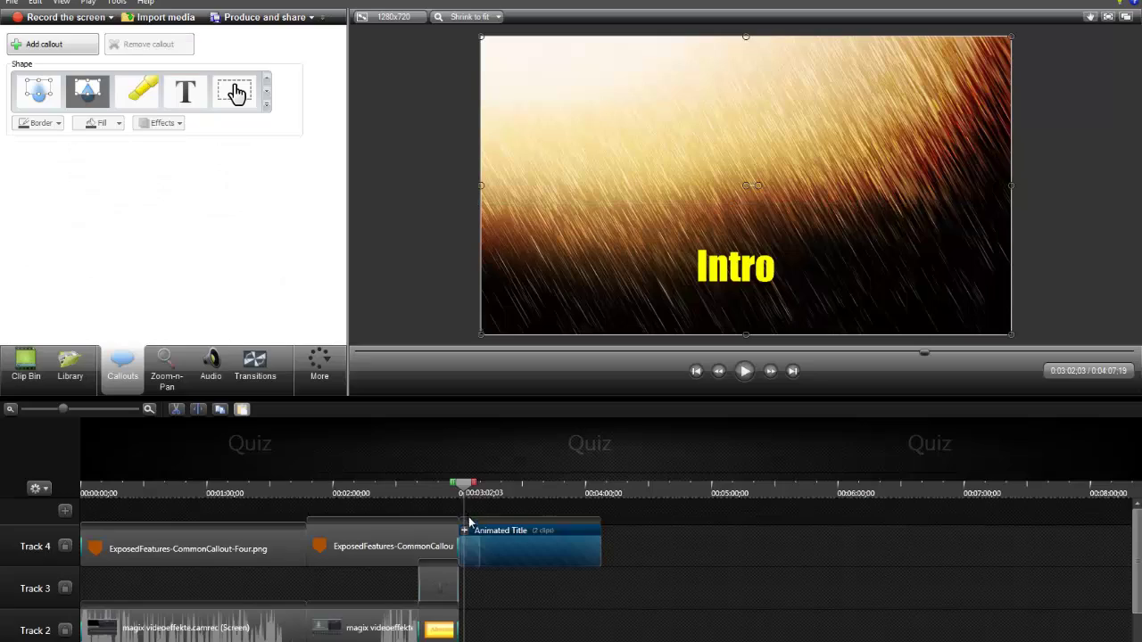
pyautogui.click(744, 371)
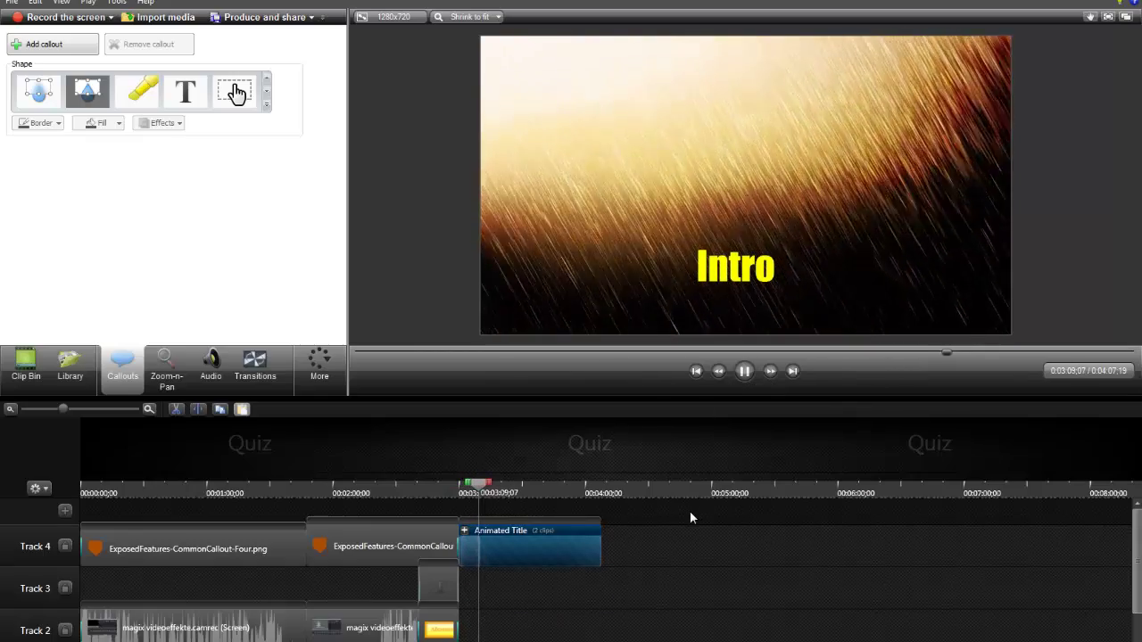
pyautogui.click(743, 371)
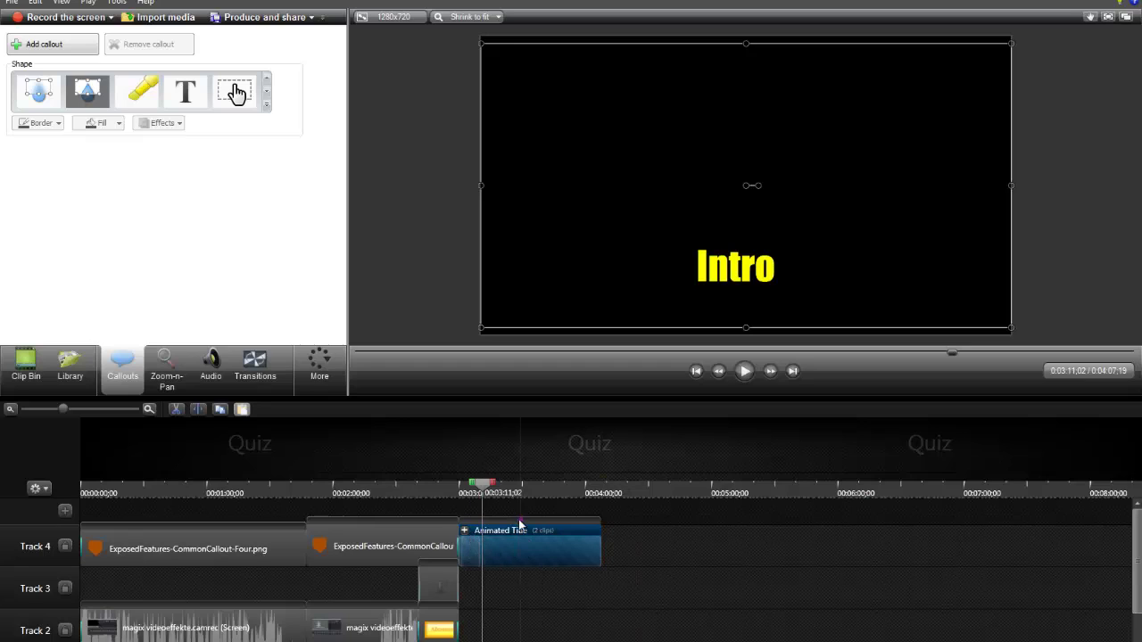
# - Open the Animated Title group, shorten Text Callout 2 to the playhead at 0:03:11;02, and trim the group's end to match
pyautogui.click(465, 532)
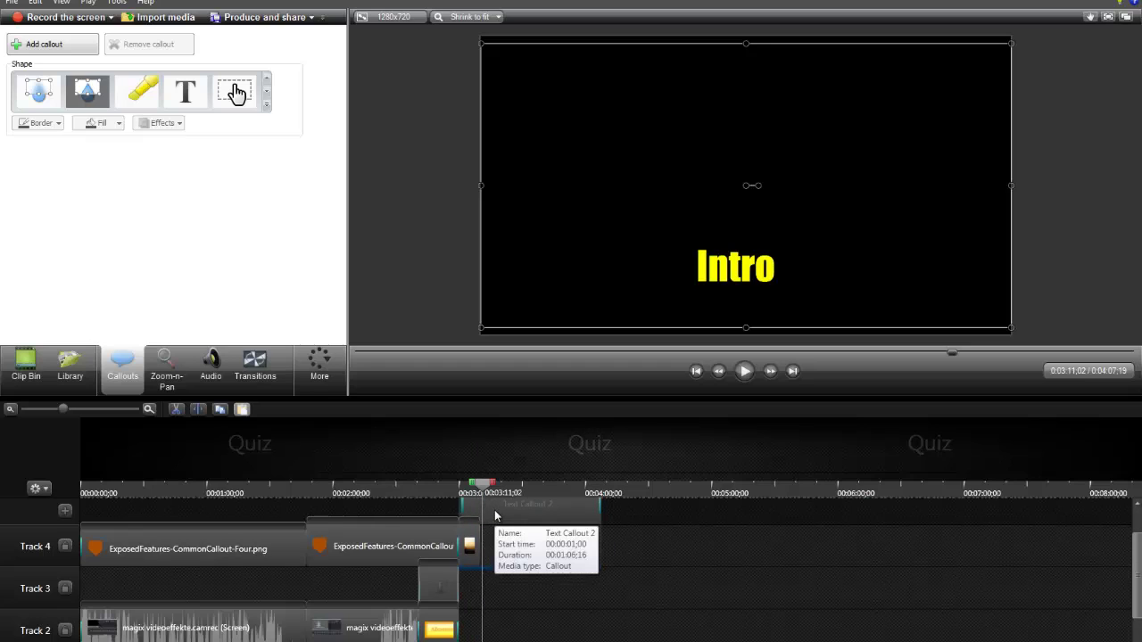
pyautogui.click(479, 544)
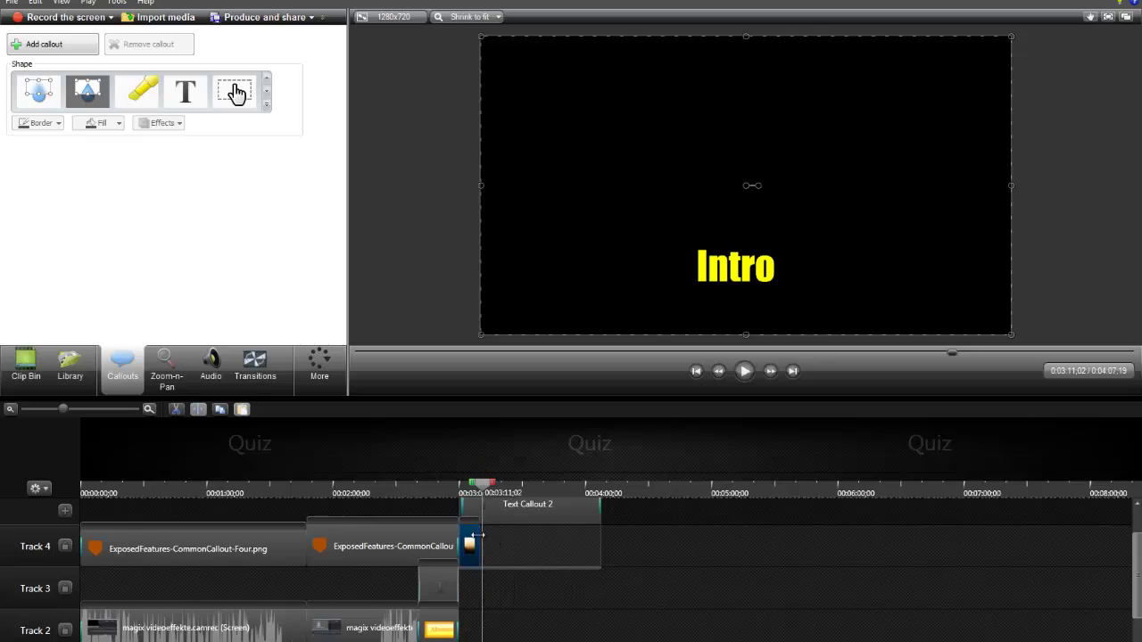
pyautogui.click(599, 514)
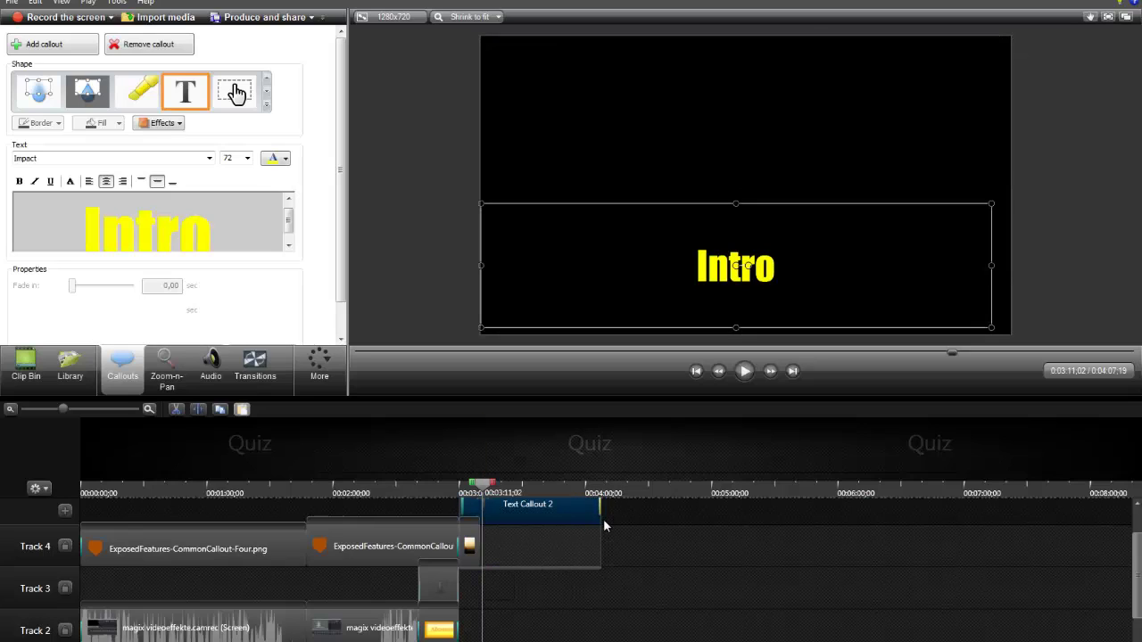
pyautogui.moveTo(600, 520); pyautogui.dragTo(480, 523)
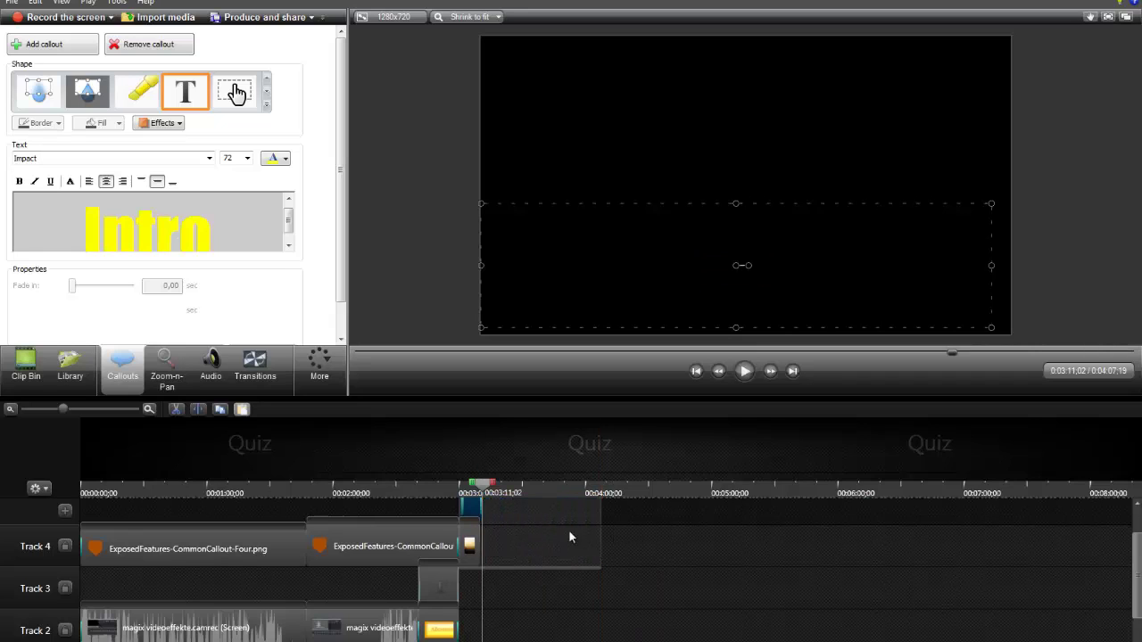
pyautogui.click(598, 543)
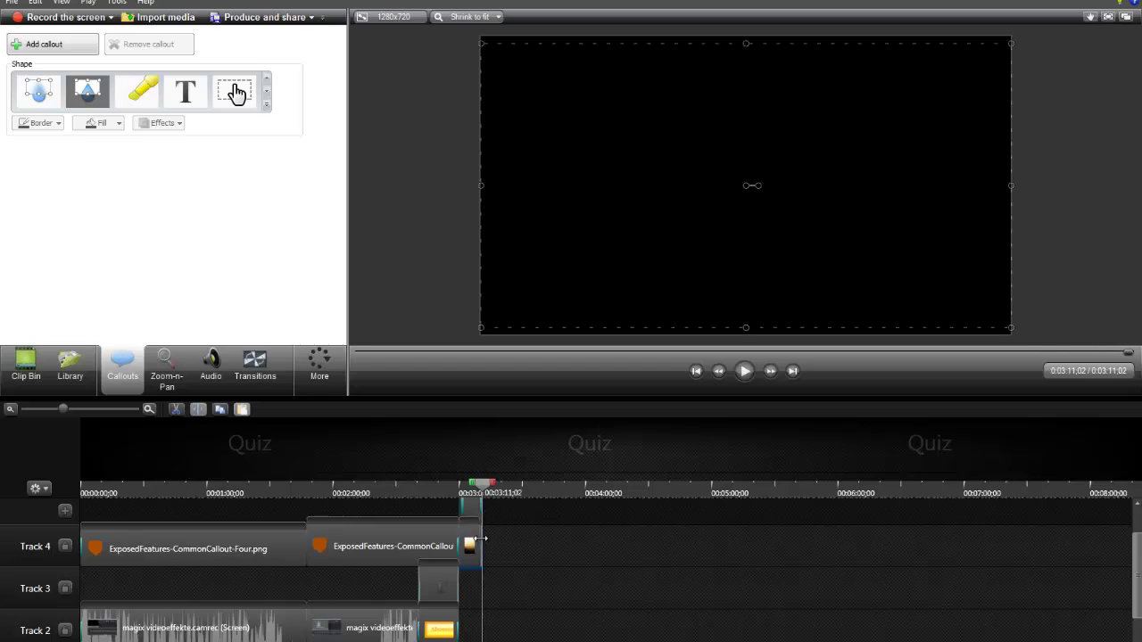
# - Extend the Animated Title group to 0:03:18;05 and try to lengthen its background clip on Track 4
pyautogui.moveTo(480, 538)
pyautogui.mouseDown()
pyautogui.moveTo(543, 541)
pyautogui.moveTo(478, 538)
pyautogui.moveTo(496, 541)
pyautogui.mouseUp()
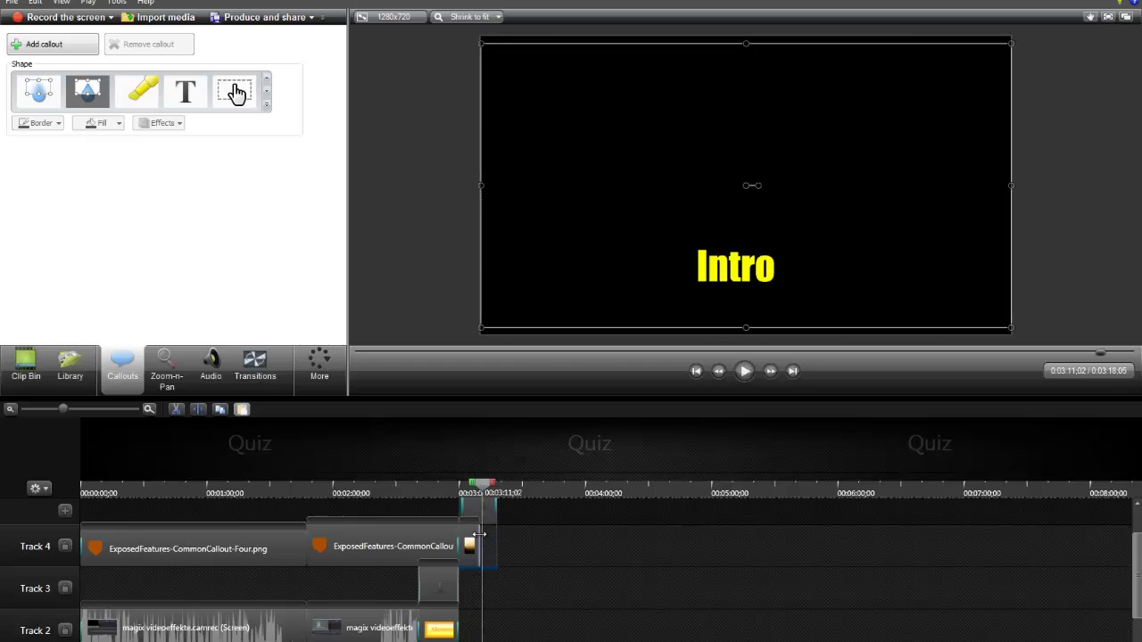
pyautogui.click(479, 533)
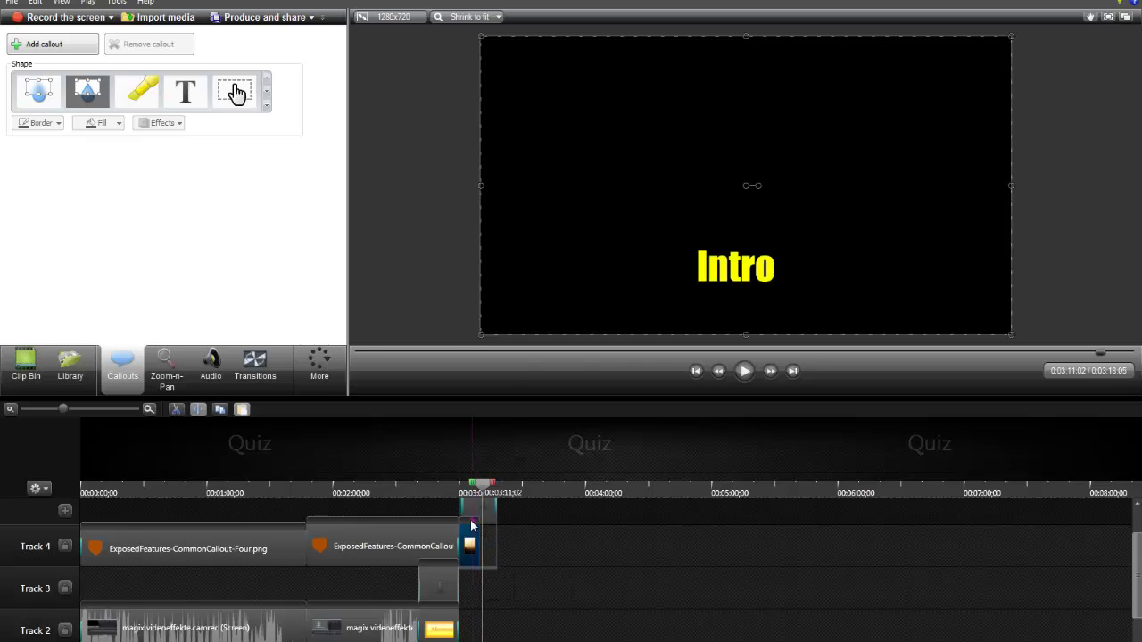
pyautogui.moveTo(479, 535); pyautogui.dragTo(507, 536)
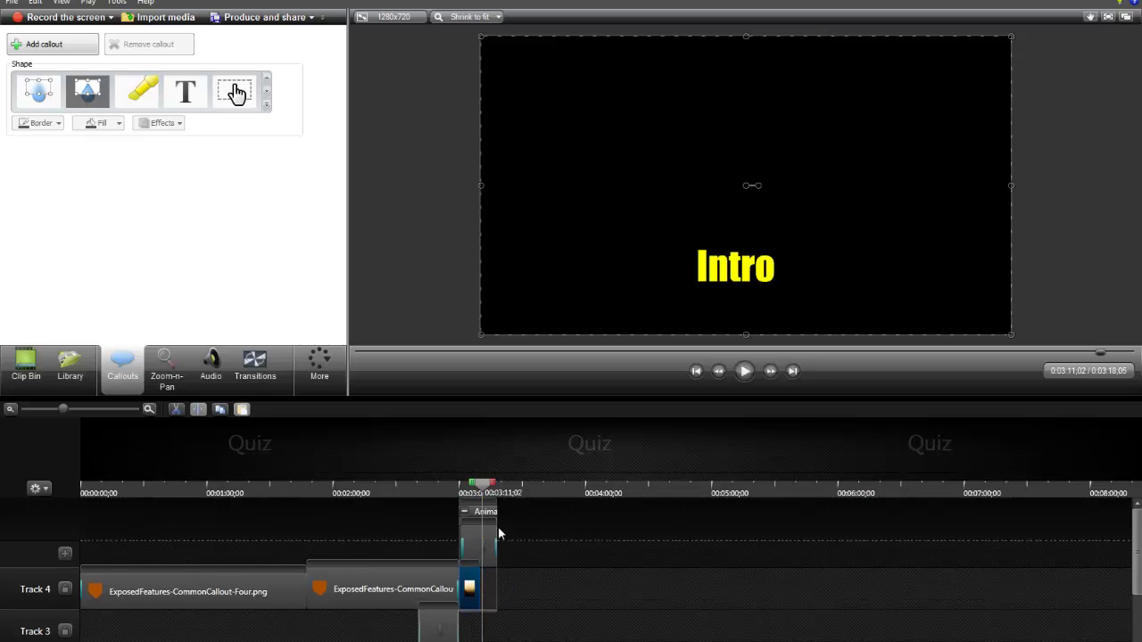
# - Trim Text Callout 2 inside the reopened Animated Title group back to the playhead at 0:03:11;02 and collapse the group
pyautogui.click(464, 512)
pyautogui.click(468, 533)
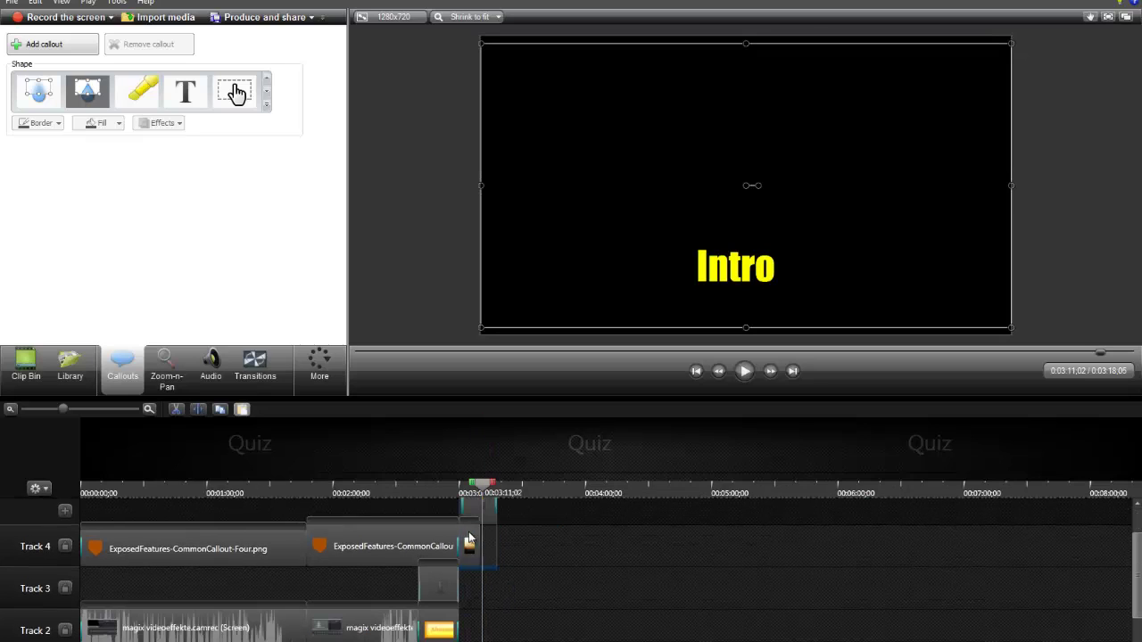
pyautogui.click(494, 517)
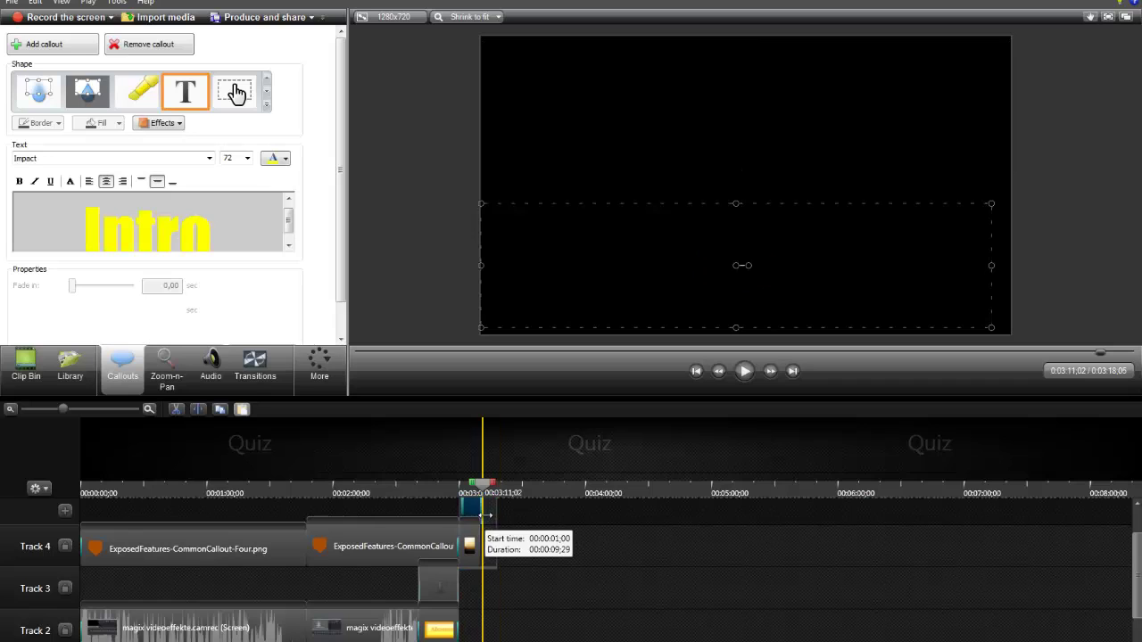
pyautogui.click(476, 525)
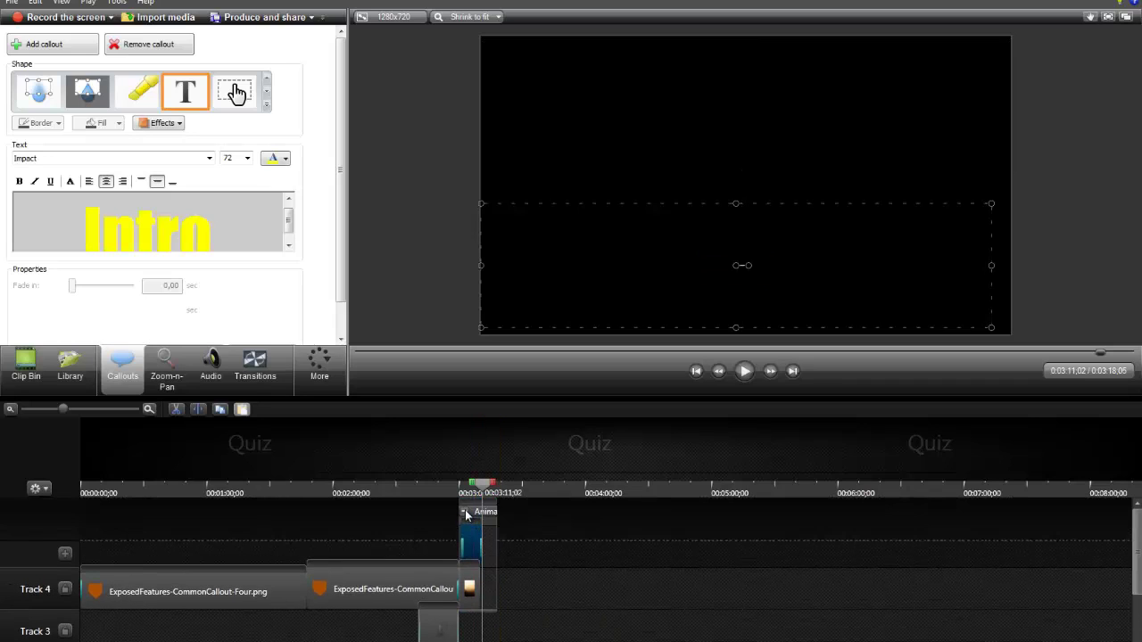
pyautogui.click(465, 513)
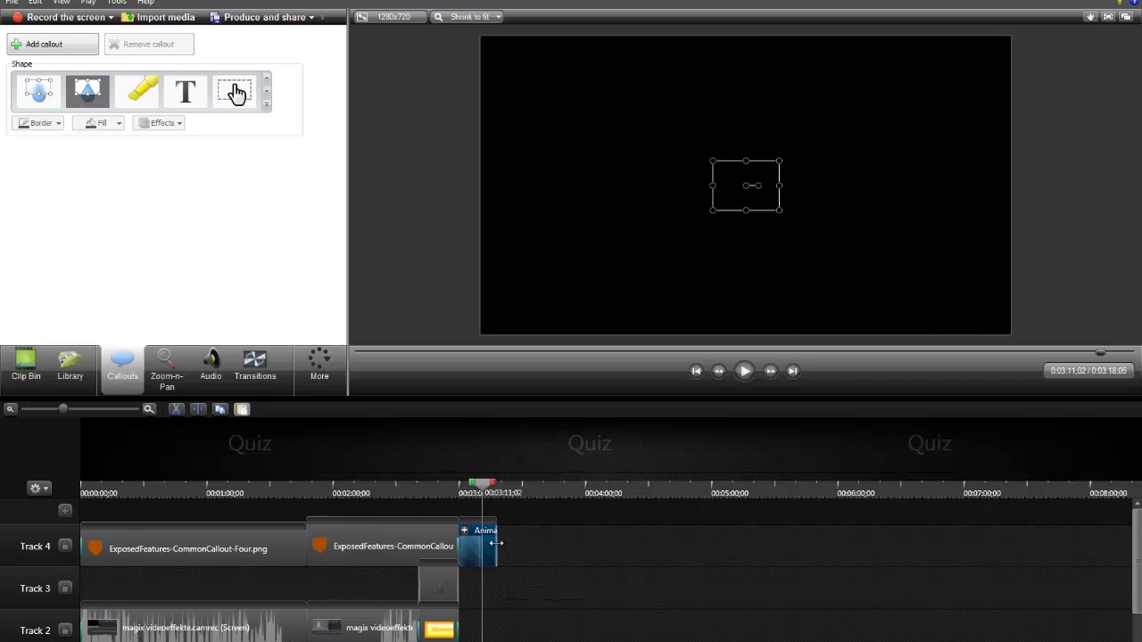
# - Extend the collapsed Animated Title group to 0:05:44;26 and check the playback at several points along its added length
pyautogui.moveTo(496, 542); pyautogui.dragTo(804, 541)
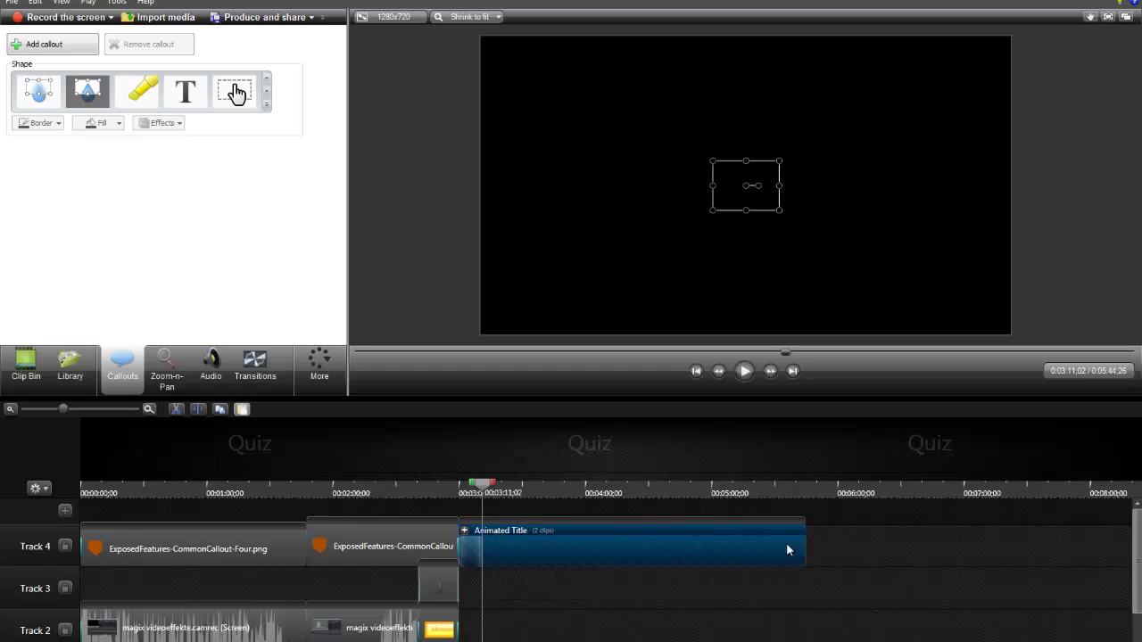
pyautogui.click(634, 495)
pyautogui.click(744, 371)
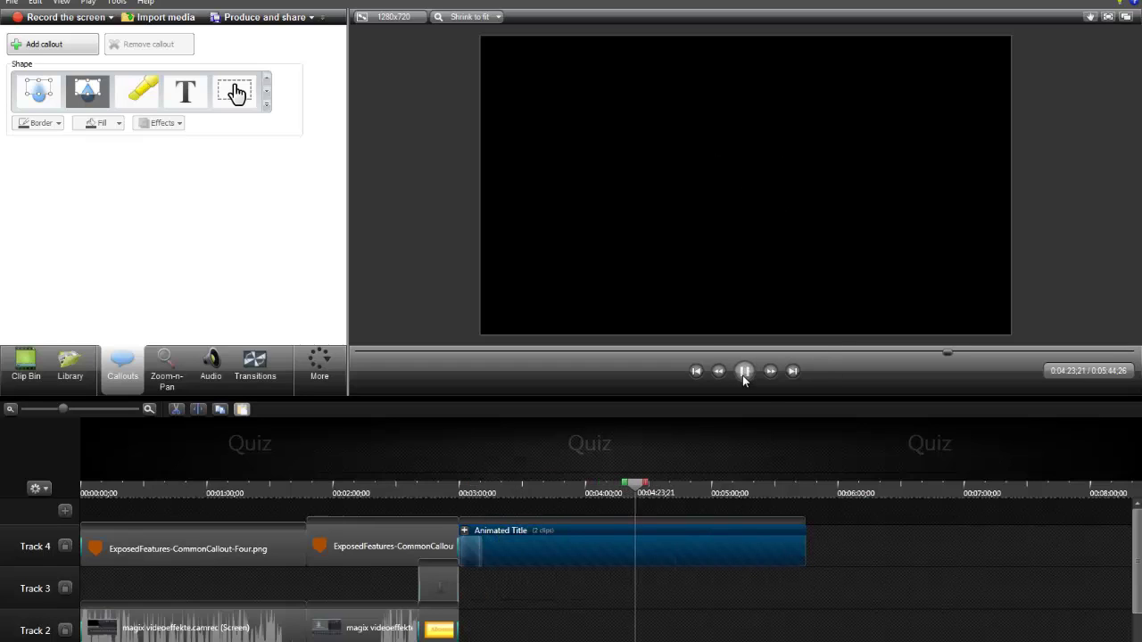
pyautogui.click(717, 496)
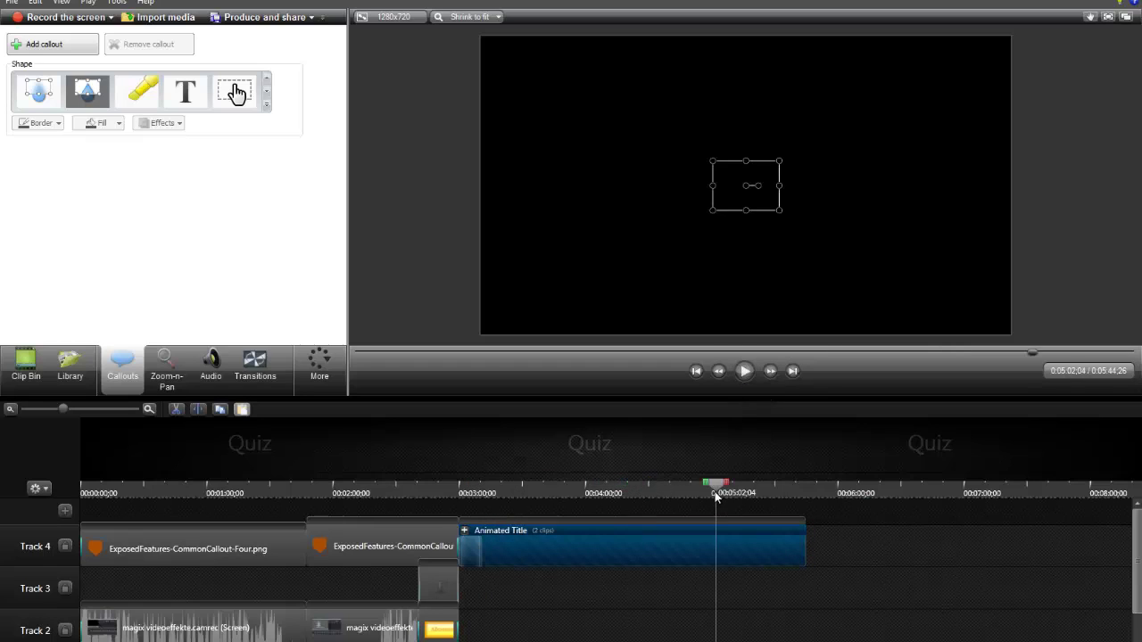
pyautogui.click(744, 371)
pyautogui.click(575, 495)
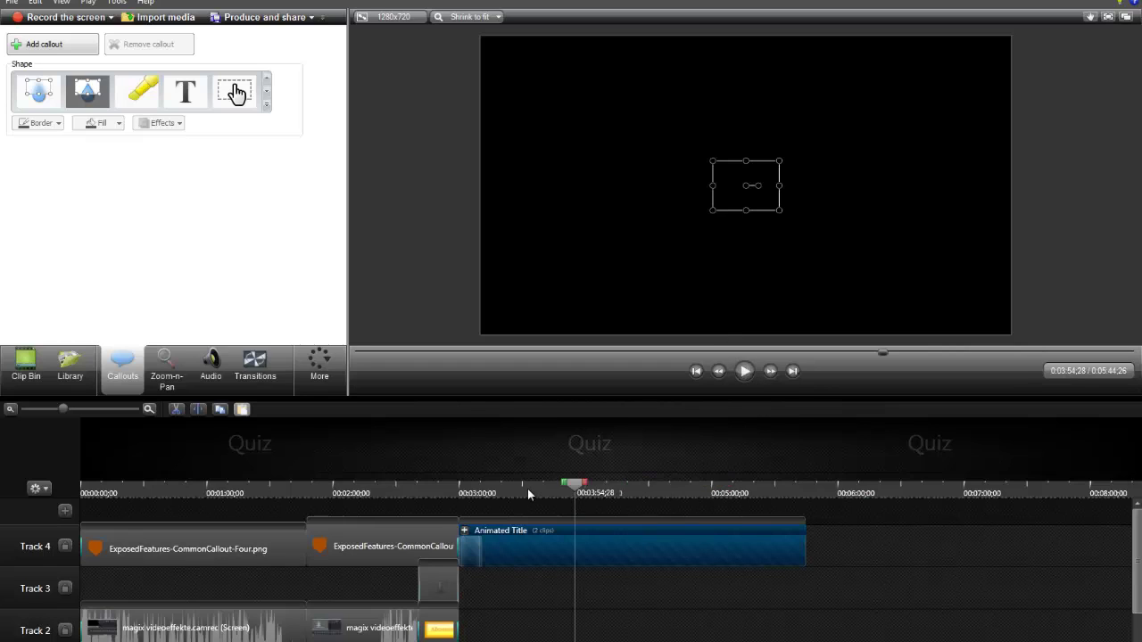
pyautogui.click(527, 495)
pyautogui.click(500, 492)
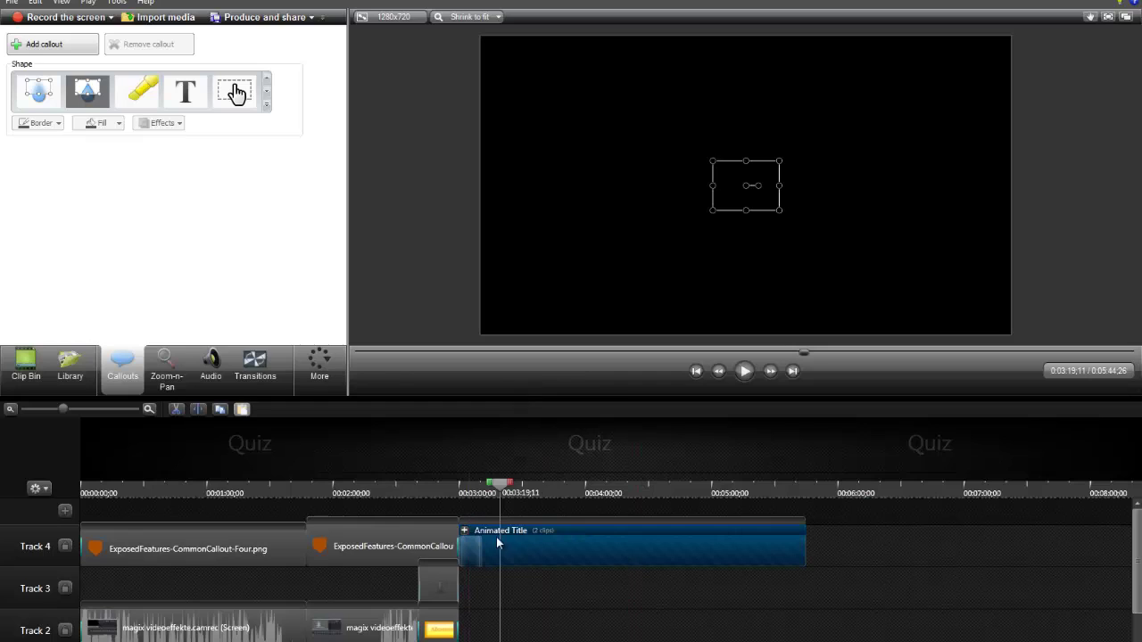
# - Reopen the Animated Title group, stretch Text Callout 2 to the group's end, and move the background clip to the end and back
pyautogui.click(465, 532)
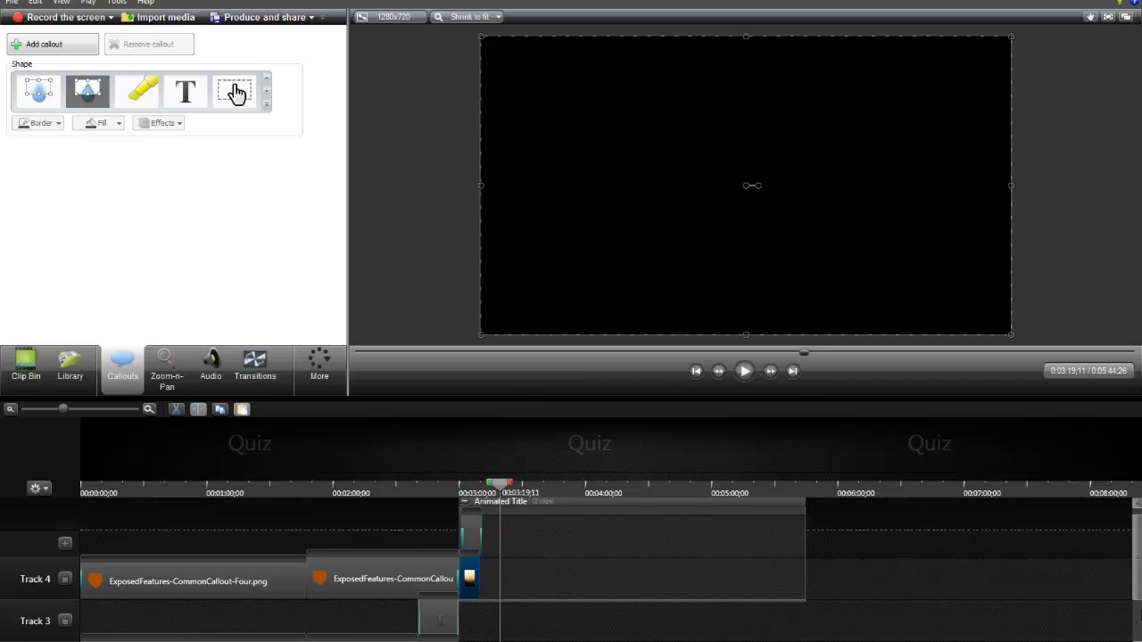
pyautogui.moveTo(481, 549); pyautogui.dragTo(866, 538)
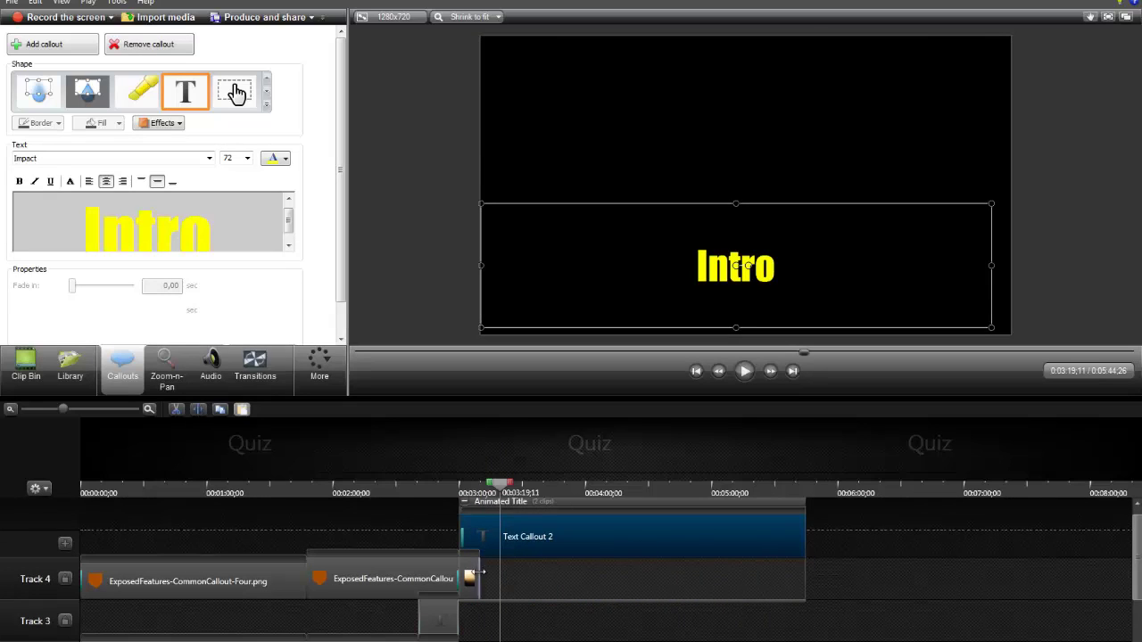
pyautogui.click(478, 571)
pyautogui.moveTo(475, 570); pyautogui.dragTo(793, 578)
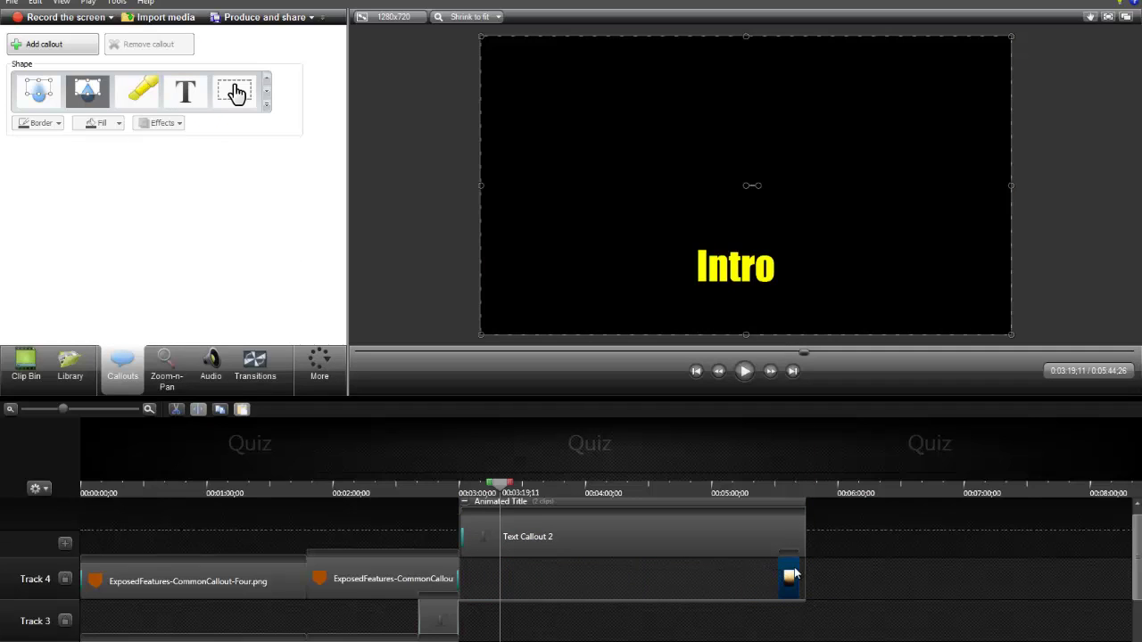
pyautogui.moveTo(796, 574); pyautogui.dragTo(445, 574)
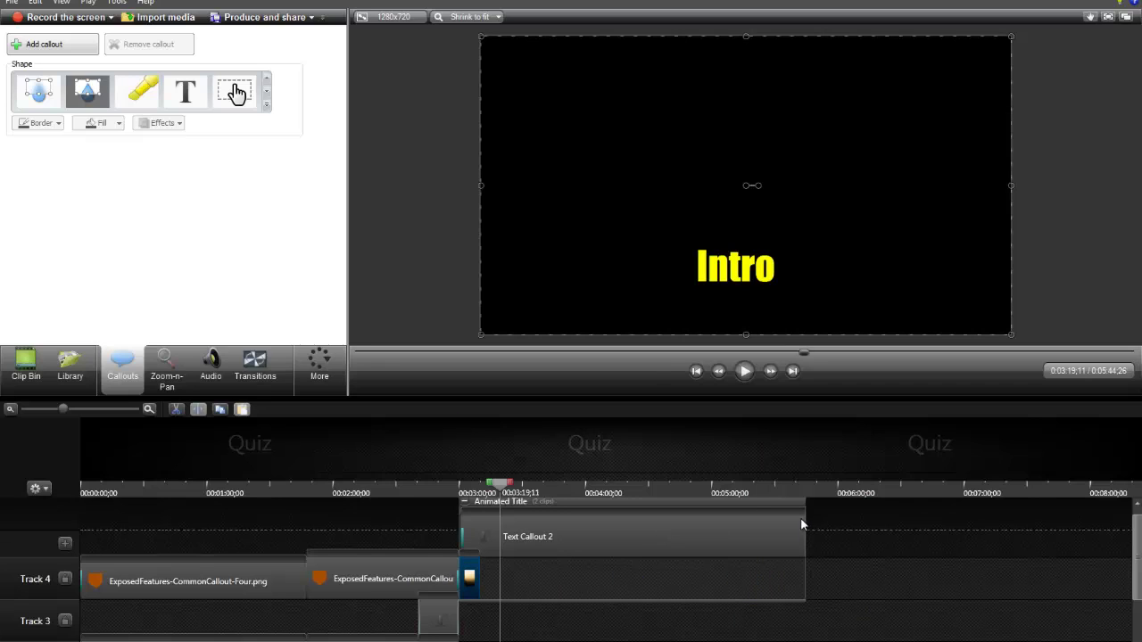
# - Shorten Text Callout 2 and the Animated Title group to end with the background clip at 0:03:10;03, and collapse the group
pyautogui.moveTo(801, 524); pyautogui.dragTo(485, 529)
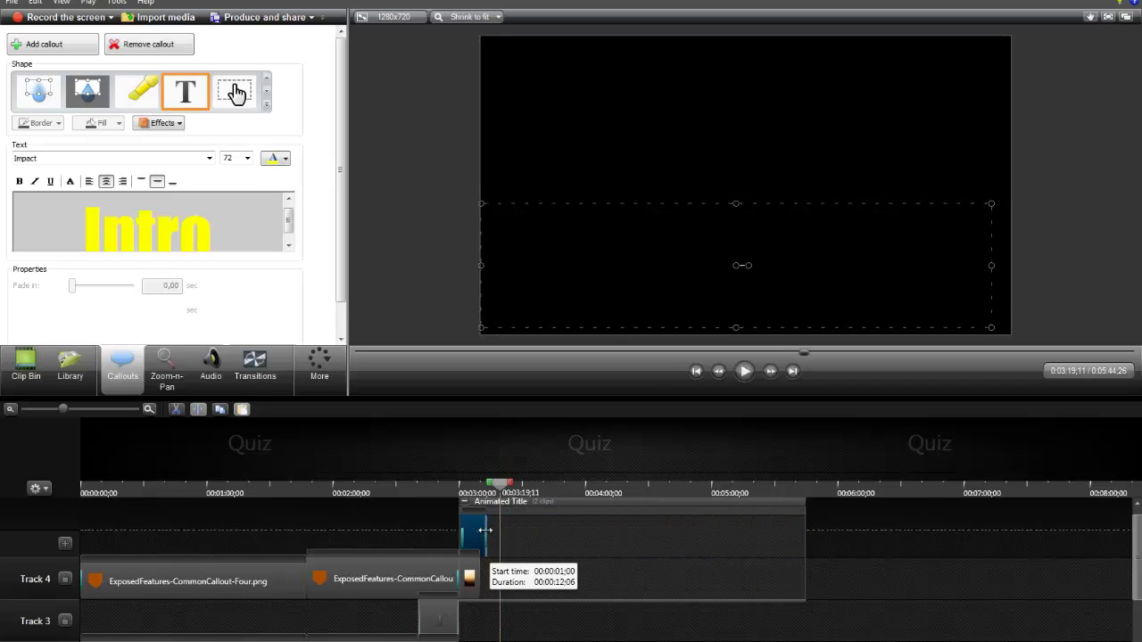
pyautogui.moveTo(803, 535); pyautogui.dragTo(480, 542)
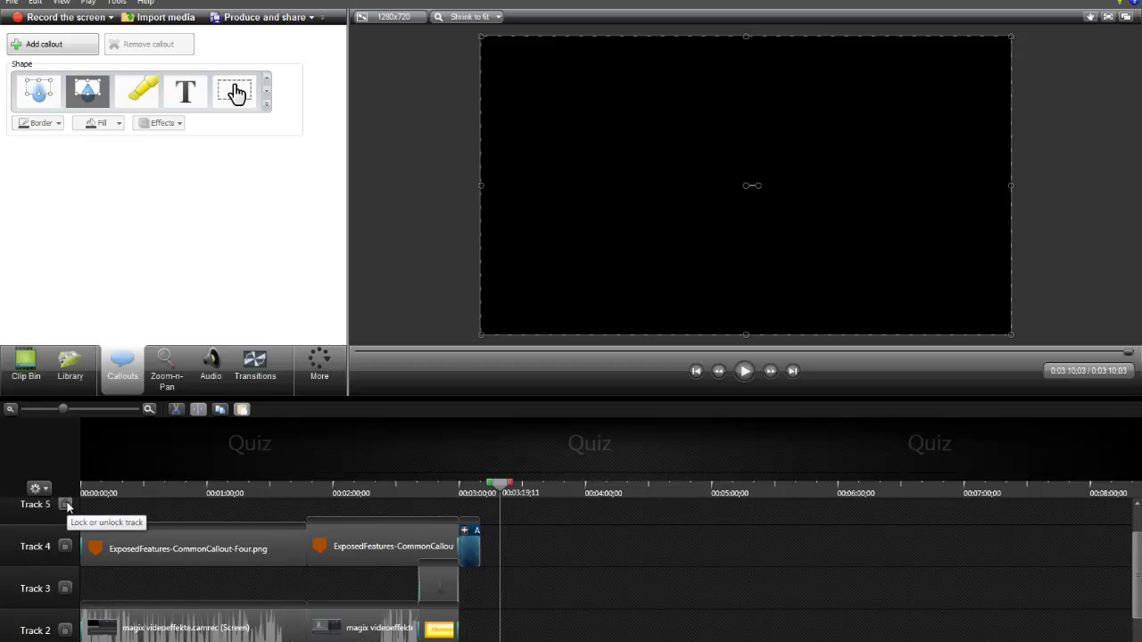
# - Add empty tracks to the timeline until it reaches Track 9
pyautogui.click(66, 511)
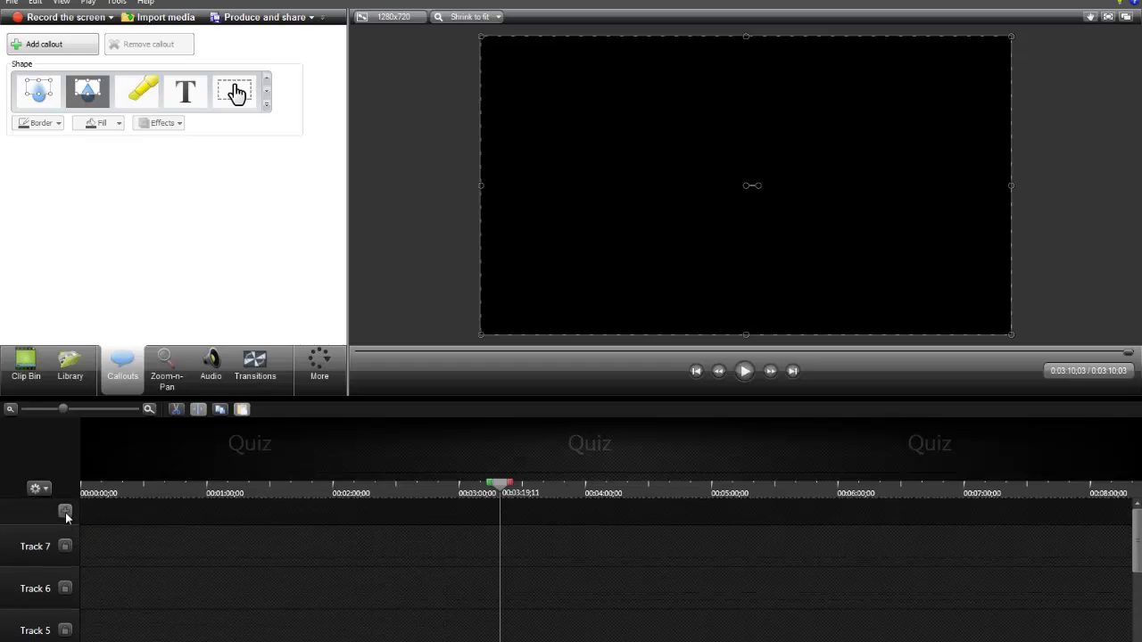
pyautogui.click(66, 508)
pyautogui.click(65, 509)
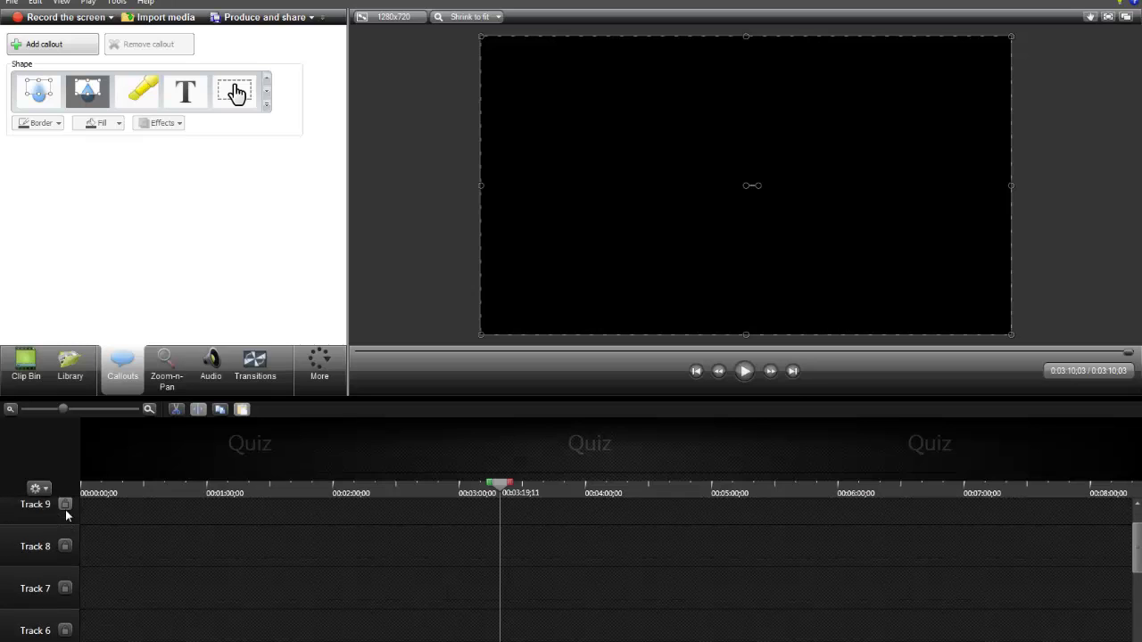
pyautogui.click(66, 504)
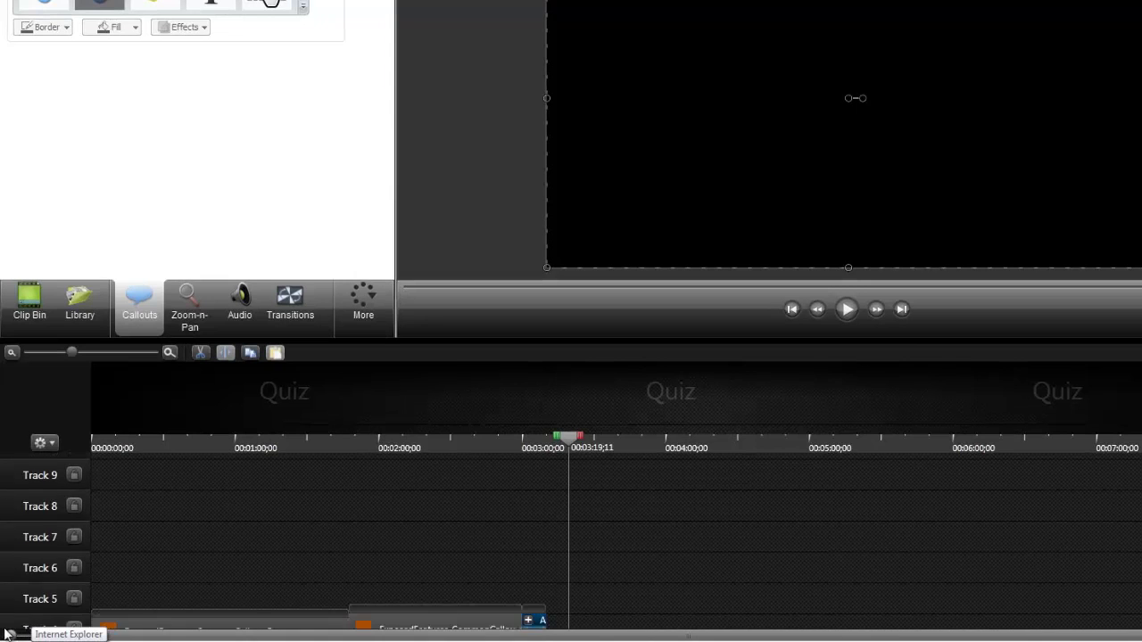
# - Enlarge the height of the timeline tracks and shrink it back to the smallest size
pyautogui.scroll(-5, 35, 615)
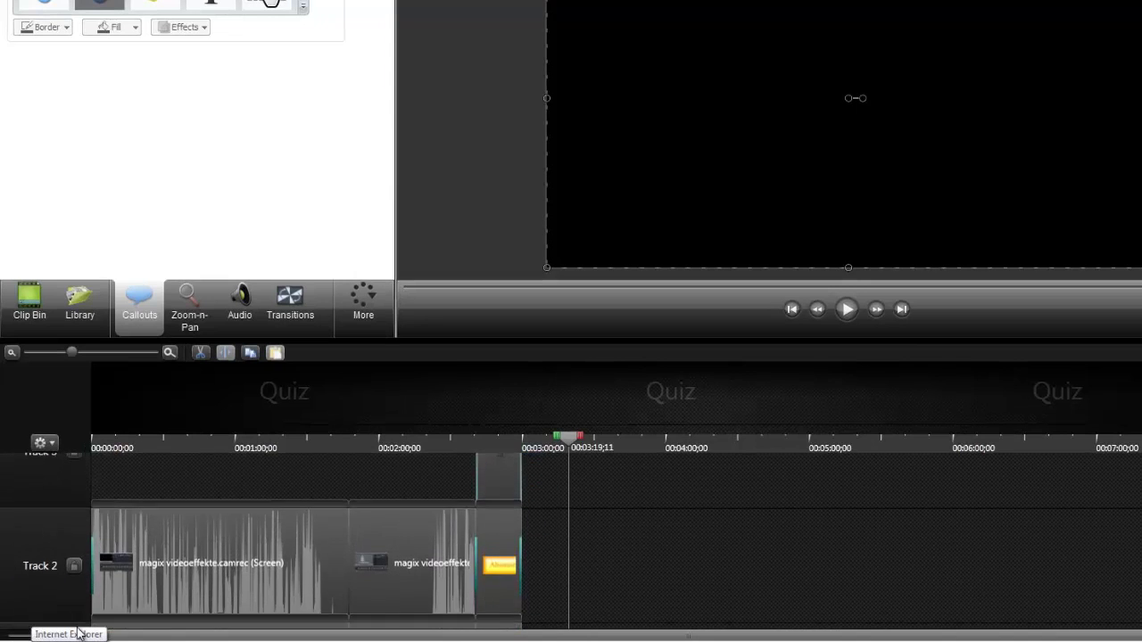
pyautogui.moveTo(78, 633); pyautogui.dragTo(2, 629)
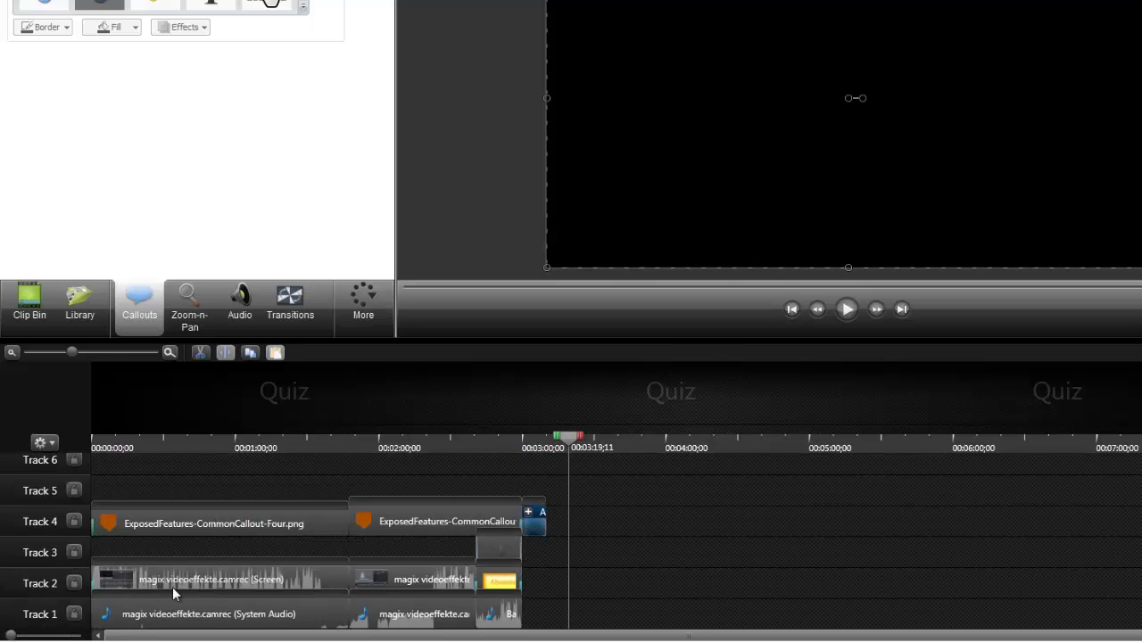
pyautogui.moveTo(171, 617); pyautogui.dragTo(169, 621)
pyautogui.moveTo(12, 635)
pyautogui.mouseDown()
pyautogui.moveTo(99, 634)
pyautogui.moveTo(7, 635)
pyautogui.mouseUp()
# - Place the playhead at 0:02:00;25 and scale the timeline up to frame-level detail and back out to a wide overview
pyautogui.moveTo(538, 438); pyautogui.dragTo(368, 443)
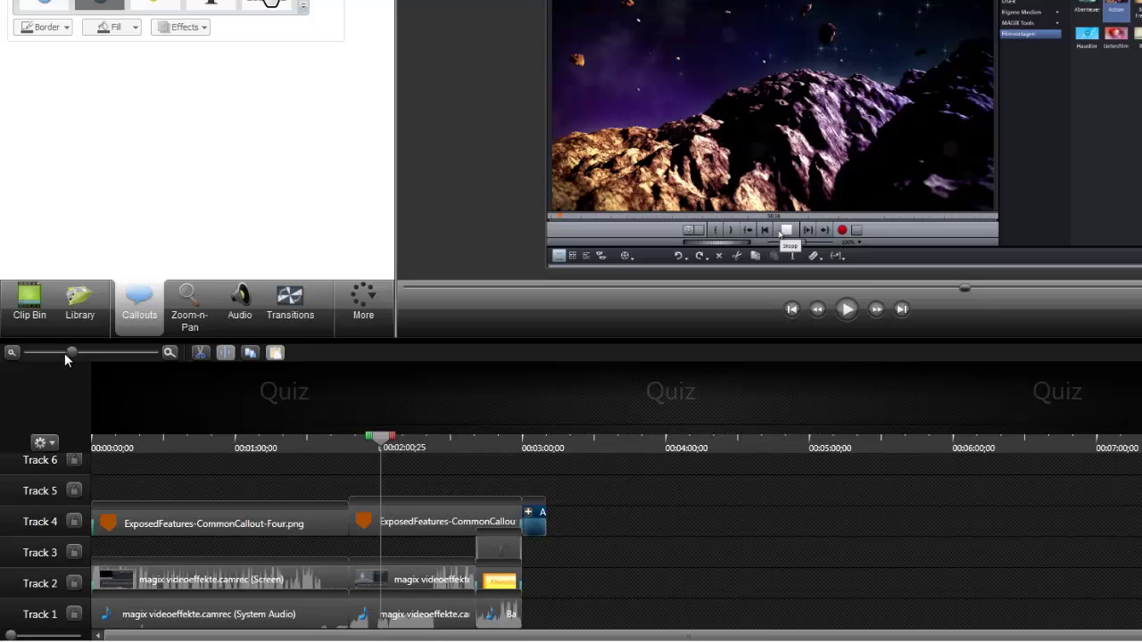
pyautogui.moveTo(69, 351); pyautogui.dragTo(174, 367)
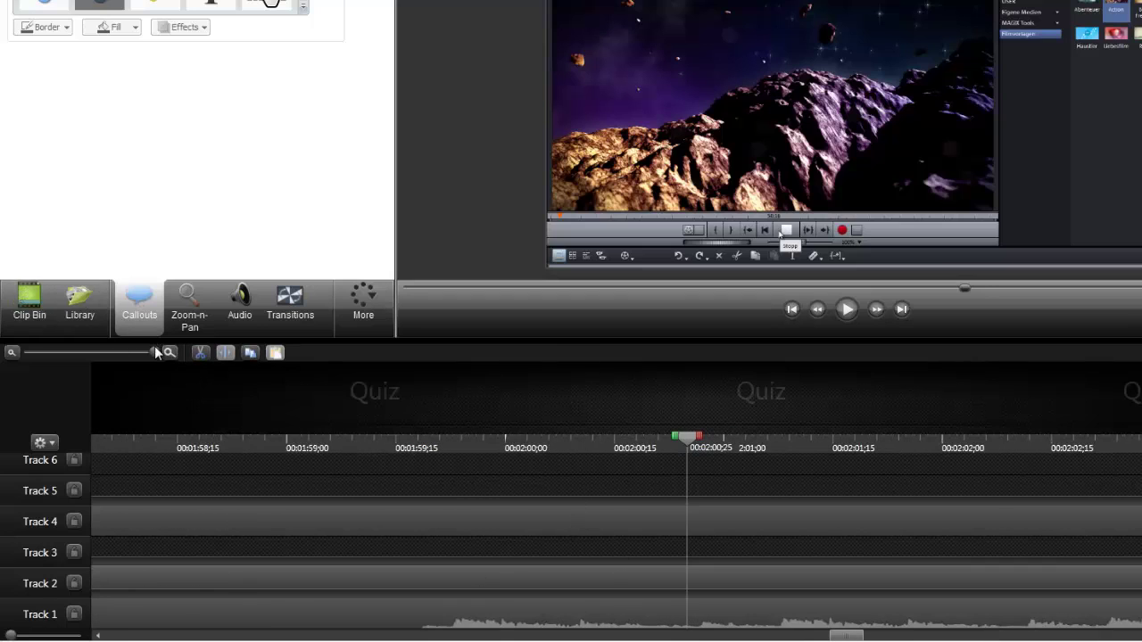
pyautogui.moveTo(157, 351); pyautogui.dragTo(38, 354)
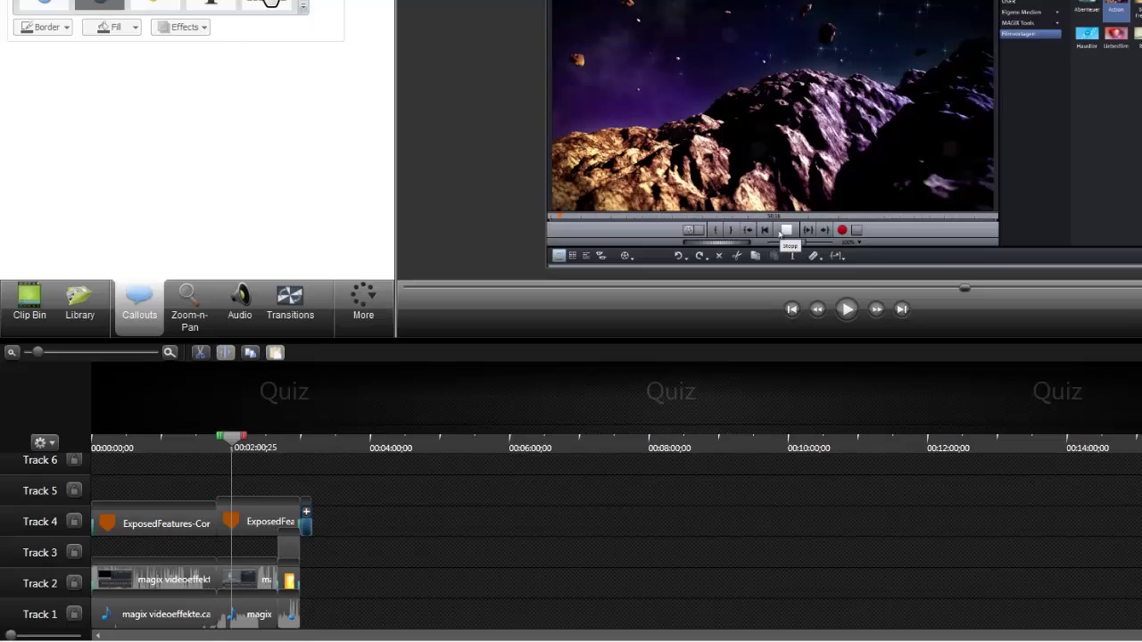
# - Preview Callout - Speech Bubble 1 from the Theme - Exposed Features folder of the media Library
pyautogui.click(103, 305)
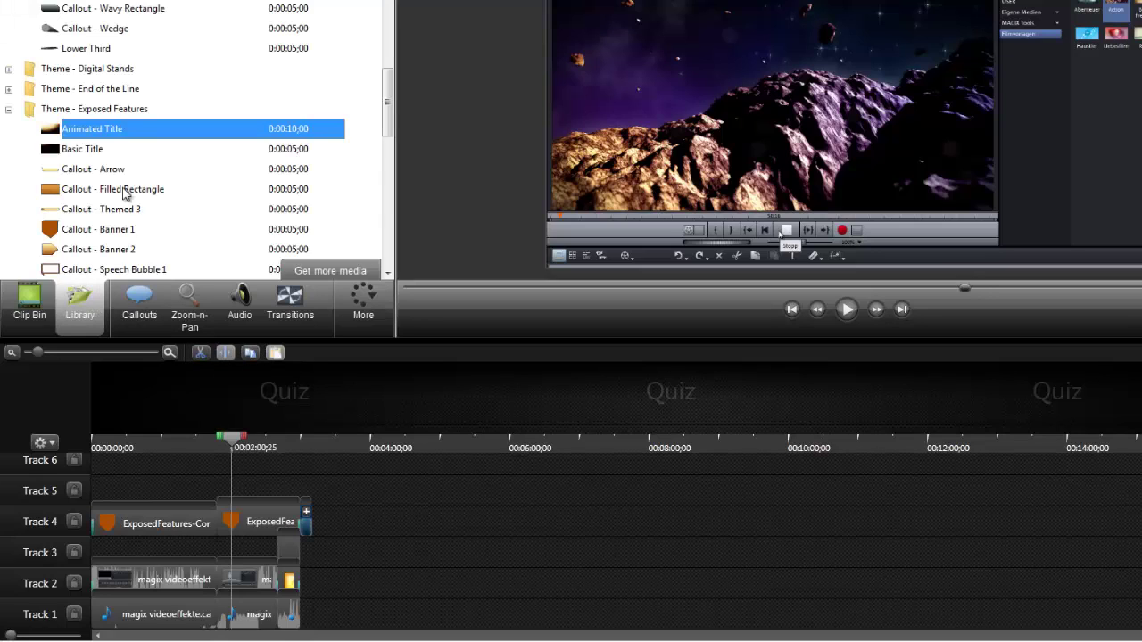
pyautogui.scroll(-3, 373, 121)
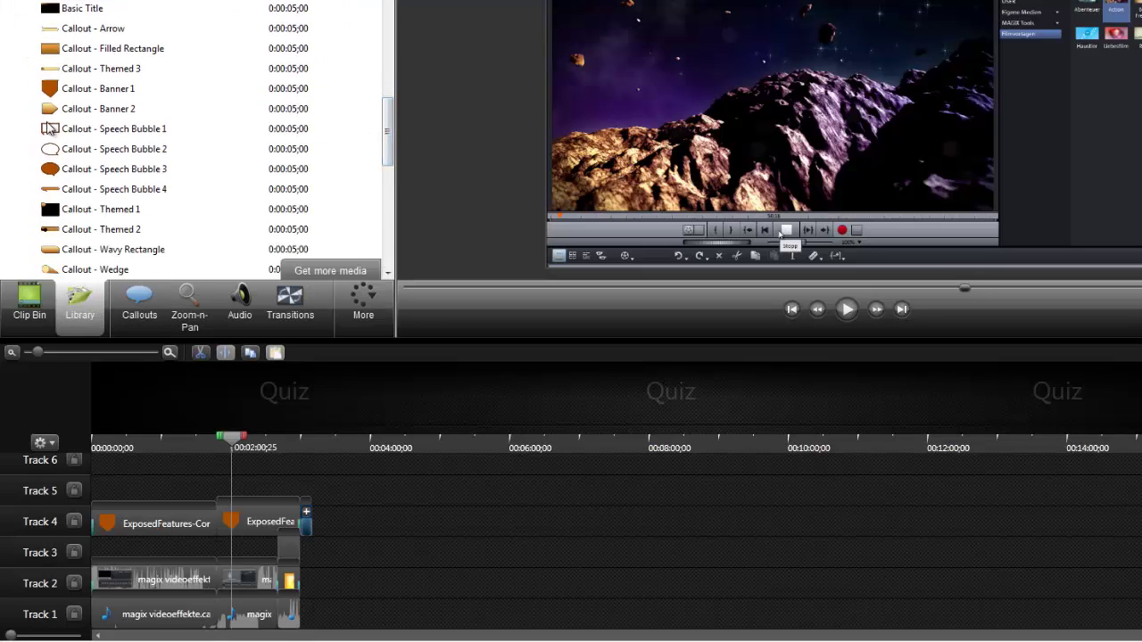
pyautogui.click(101, 131)
pyautogui.click(101, 131)
pyautogui.press('Escape')
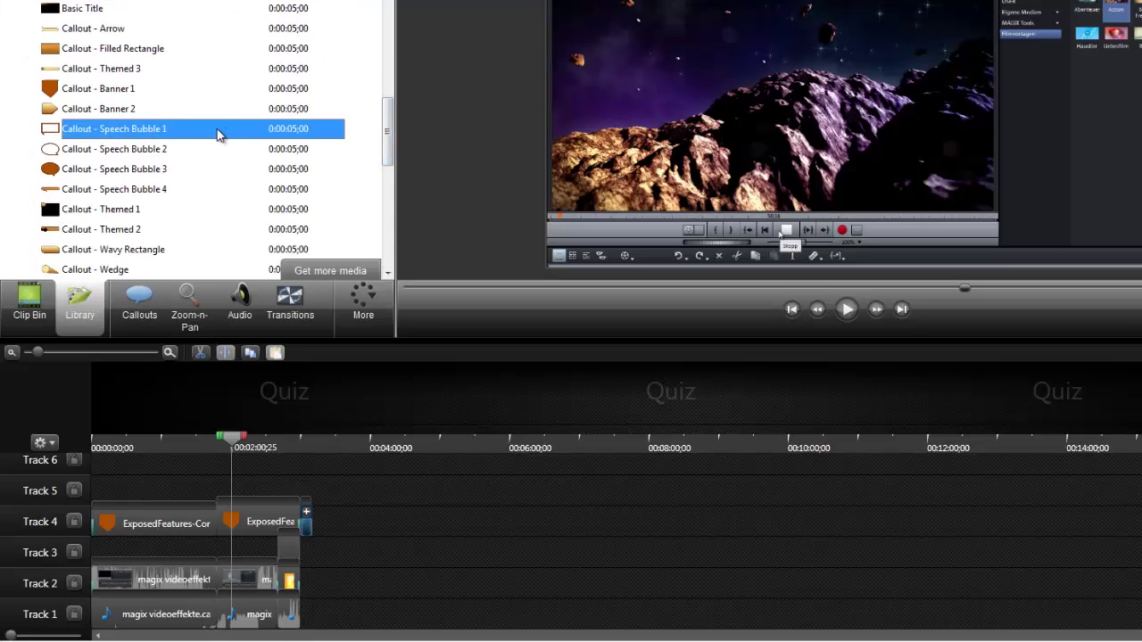
pyautogui.press('space')
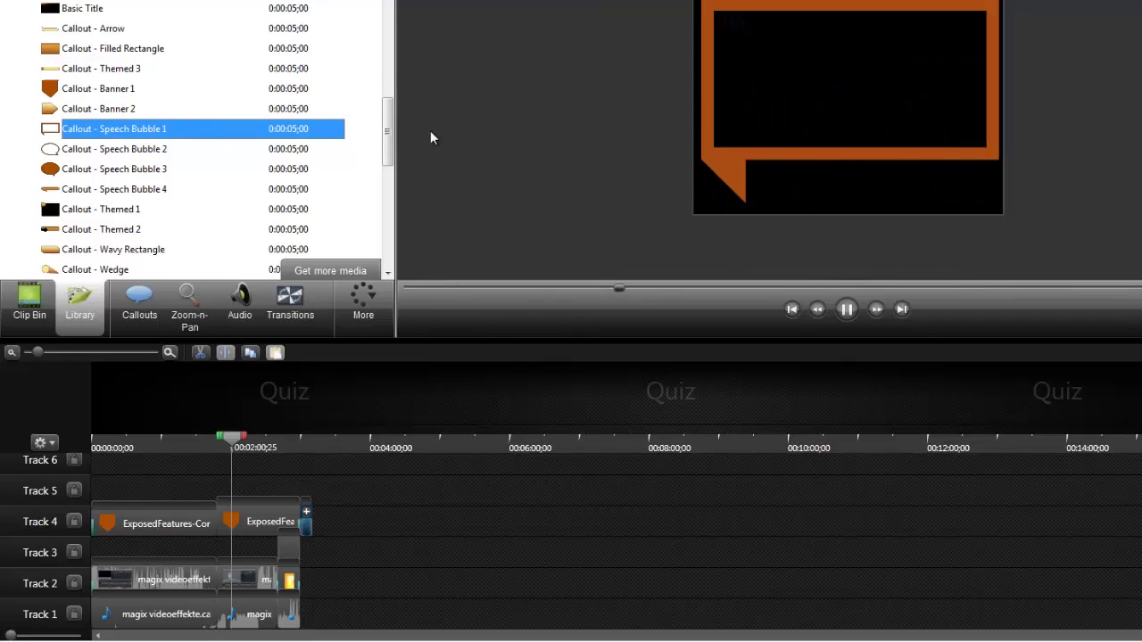
# - Place Callout - Speech Bubble 1 on Track 5 across the playhead, then shrink it and position it over the middle of the space scene
pyautogui.moveTo(129, 136); pyautogui.dragTo(305, 355)
pyautogui.moveTo(322, 468); pyautogui.dragTo(138, 486)
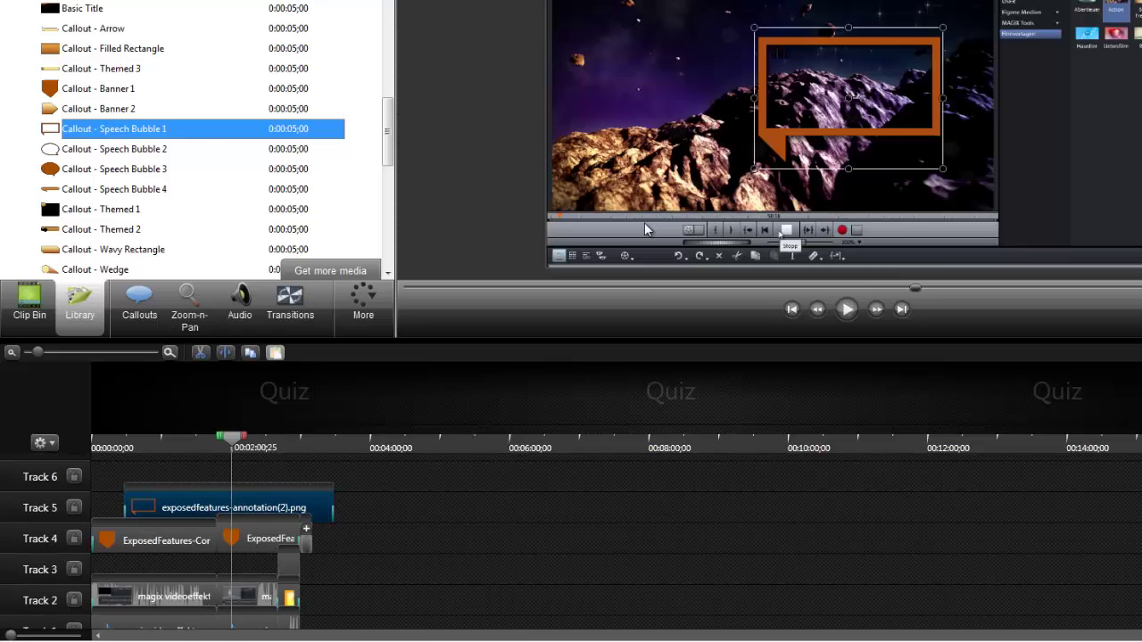
pyautogui.moveTo(843, 89); pyautogui.dragTo(683, 66)
pyautogui.moveTo(782, 122); pyautogui.dragTo(725, 80)
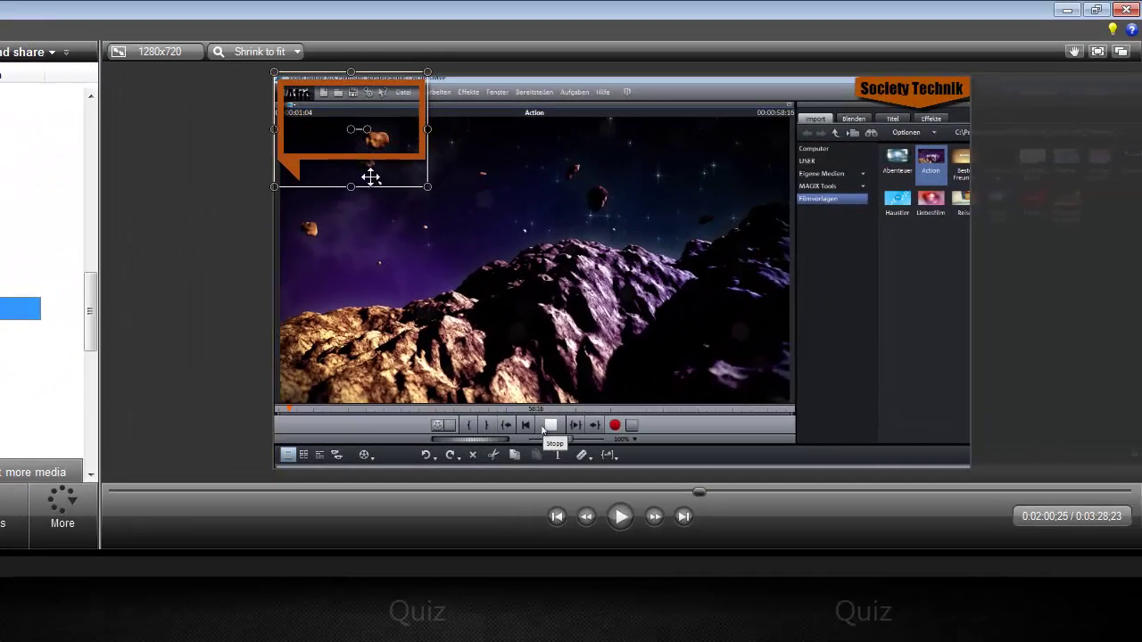
pyautogui.moveTo(314, 107); pyautogui.dragTo(602, 257)
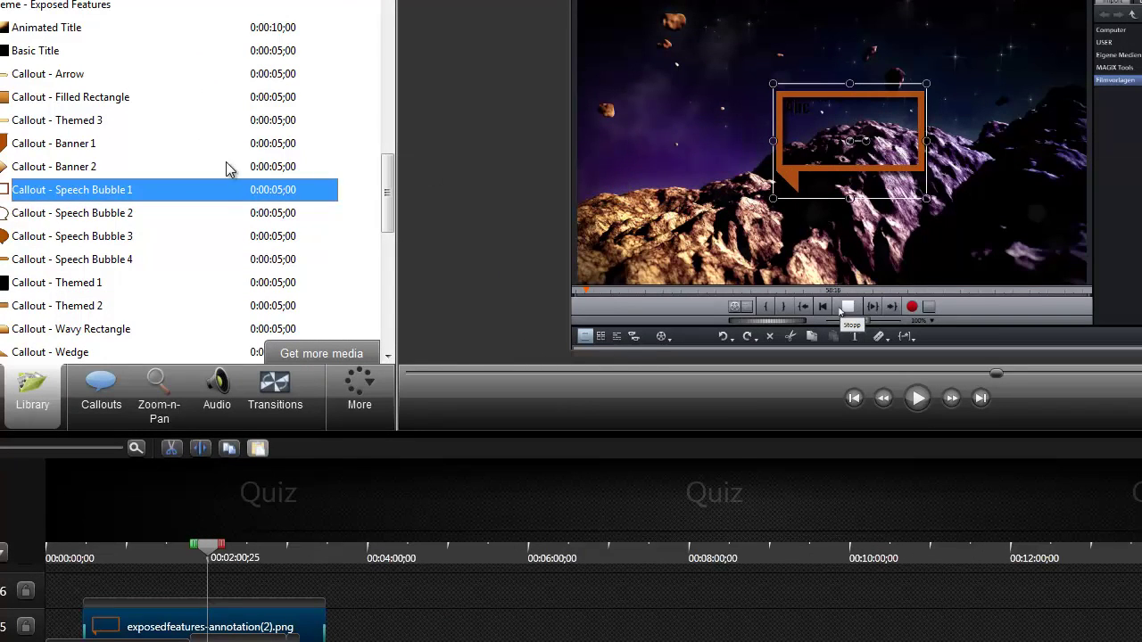
# - Preview Callout - Wedge from the Theme - Exposed Features folder of the media Library
pyautogui.moveTo(390, 206); pyautogui.dragTo(391, 237)
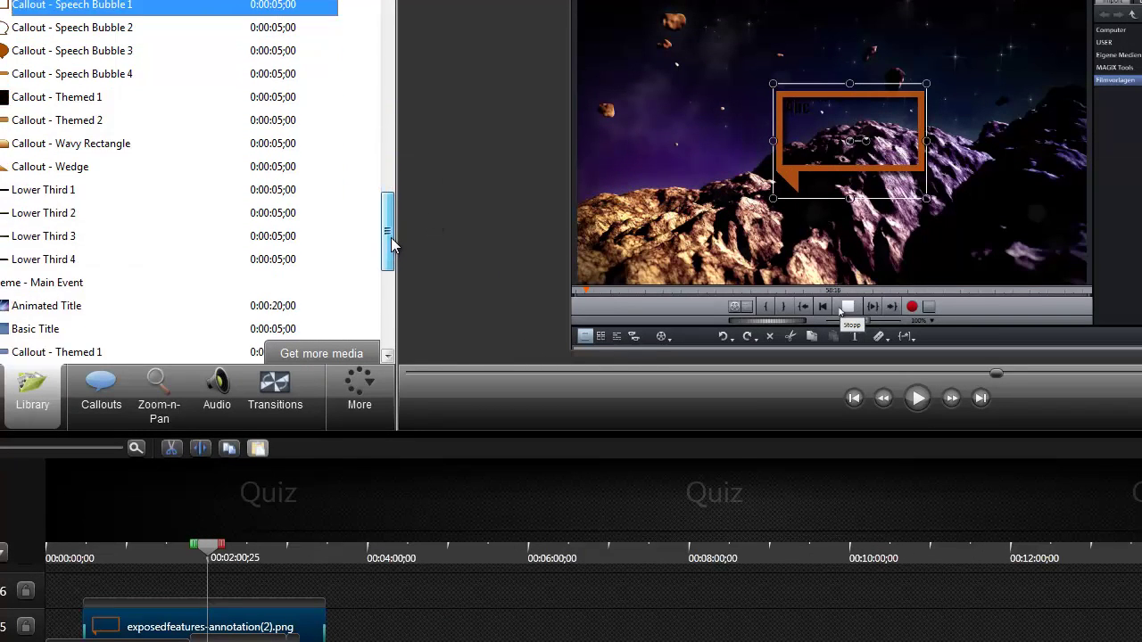
pyautogui.click(3, 173)
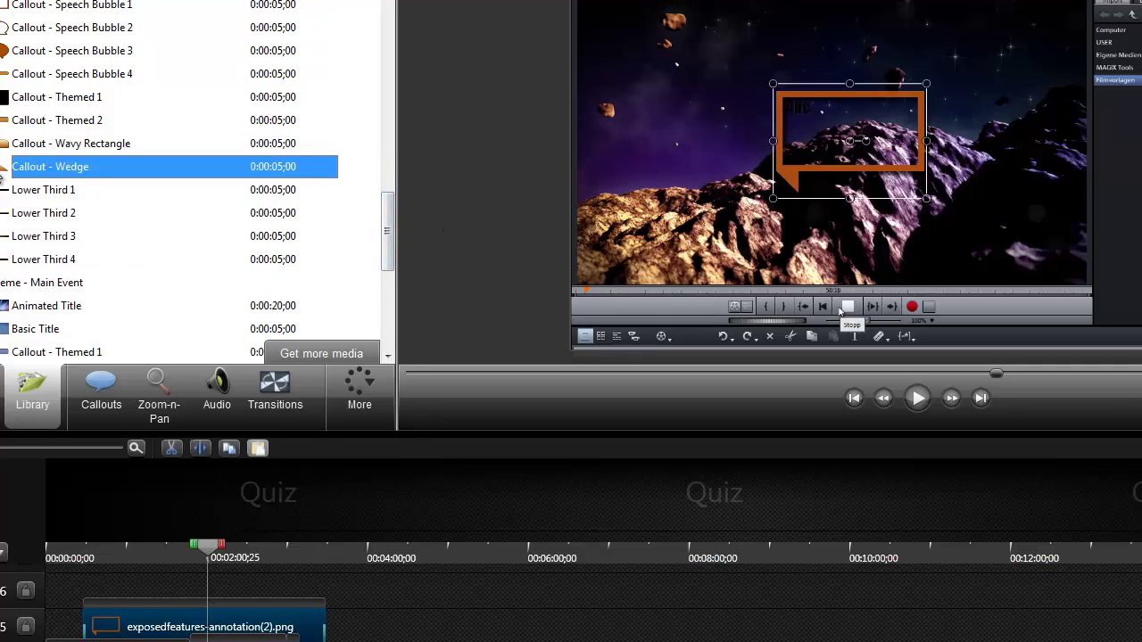
pyautogui.doubleClick(83, 178)
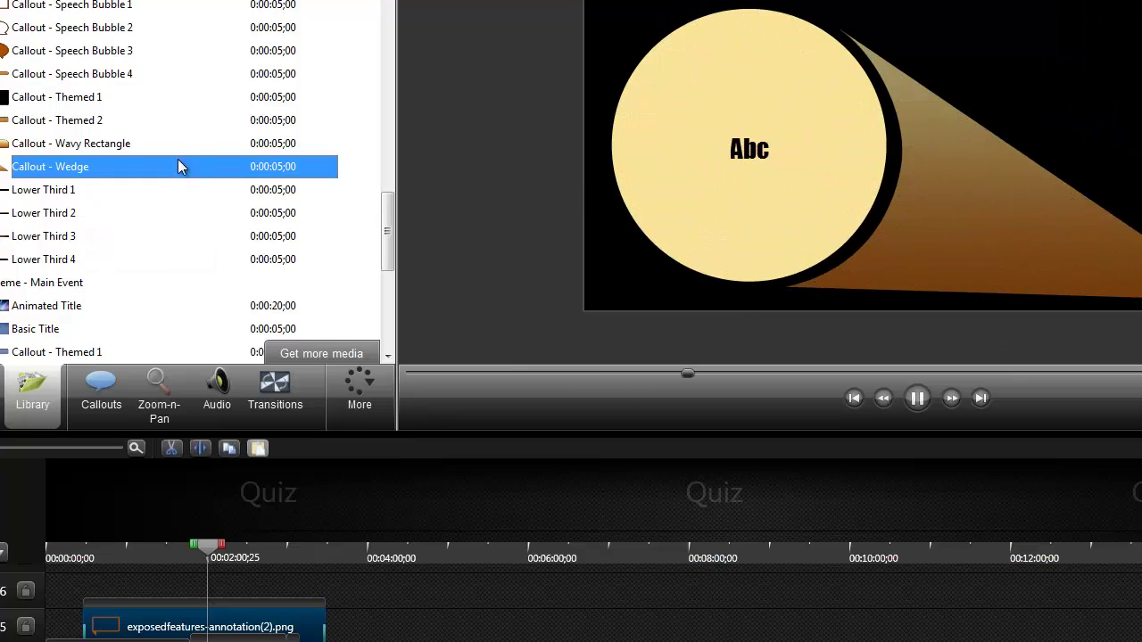
# - Add Callout - Wedge to Track 6 across the playhead and fit it, reduced in size, into the video's lower-right corner
pyautogui.moveTo(74, 178)
pyautogui.mouseDown()
pyautogui.moveTo(148, 349)
pyautogui.moveTo(364, 612)
pyautogui.moveTo(360, 579)
pyautogui.moveTo(340, 580)
pyautogui.mouseUp()
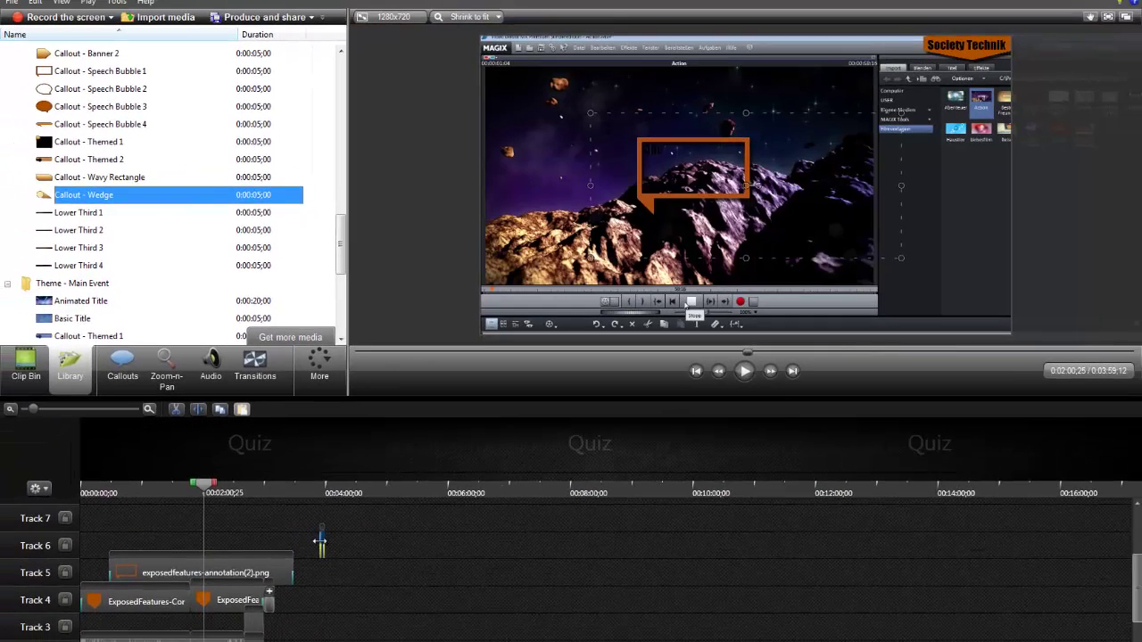
pyautogui.moveTo(320, 542); pyautogui.dragTo(319, 544)
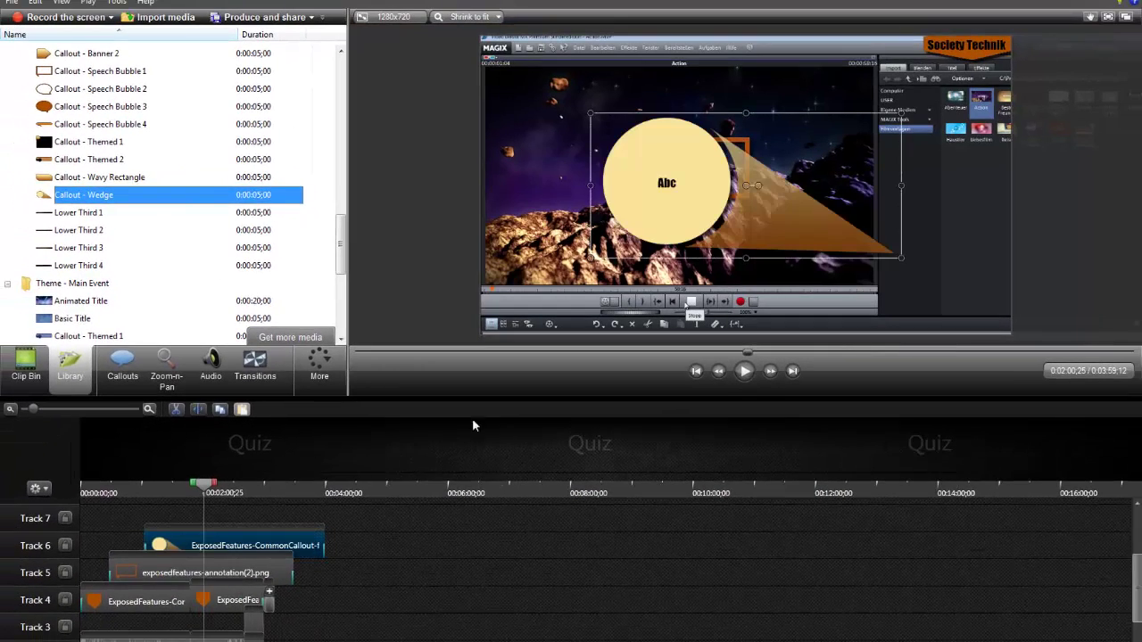
pyautogui.click(742, 373)
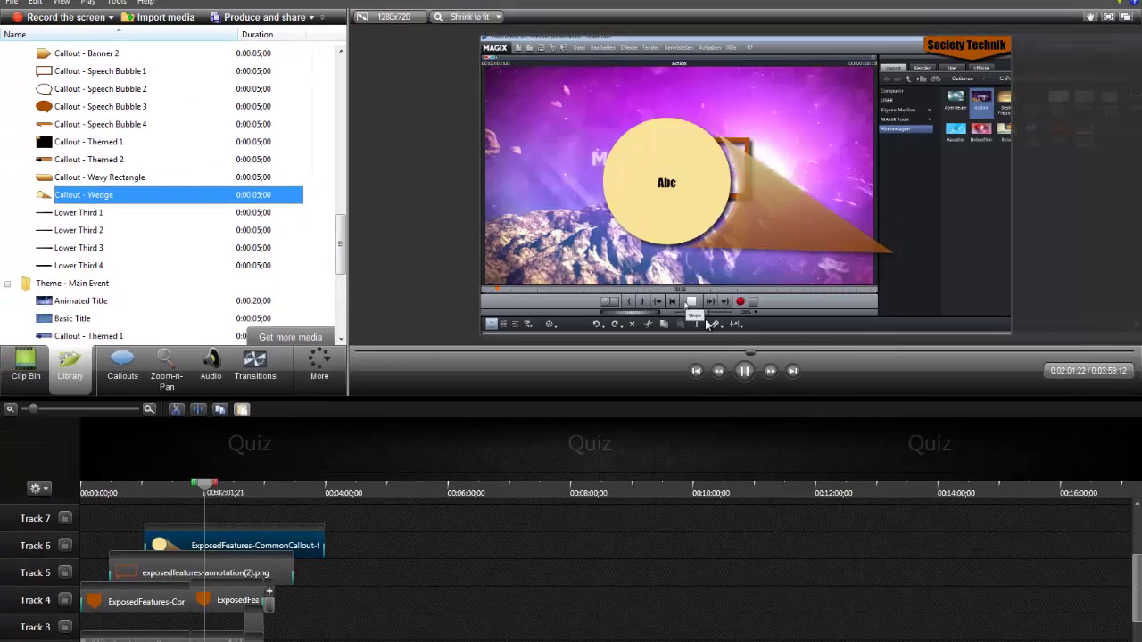
pyautogui.click(746, 371)
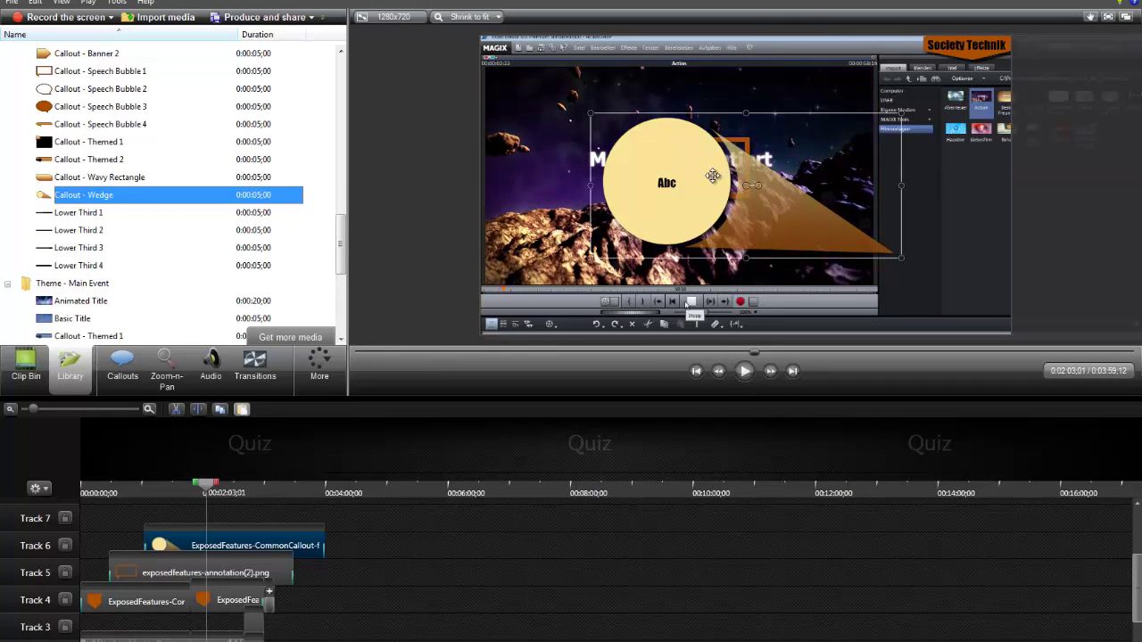
pyautogui.moveTo(900, 259); pyautogui.dragTo(780, 202)
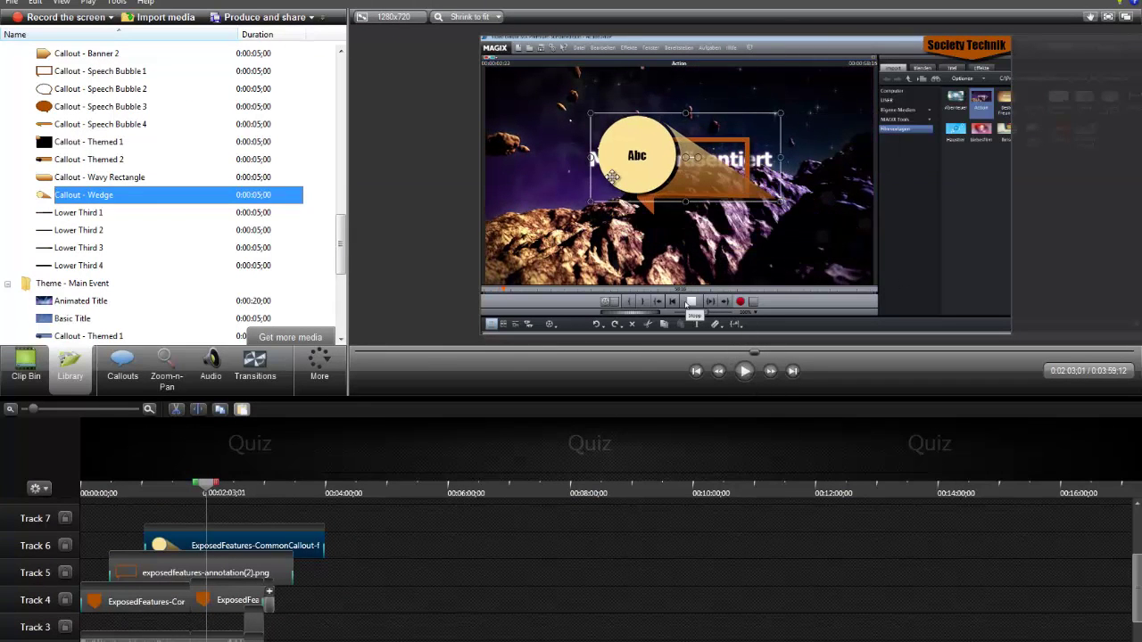
pyautogui.moveTo(637, 160); pyautogui.dragTo(869, 288)
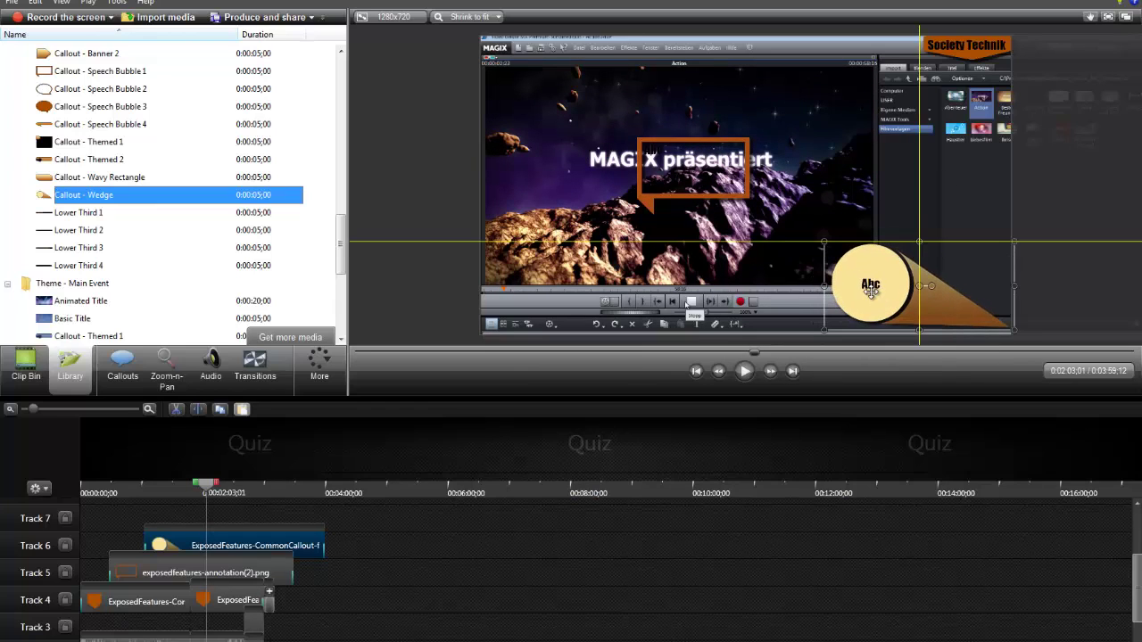
# - Preview Animated Title from the Theme - Main Event folder of the media Library
pyautogui.scroll(-1, 347, 232)
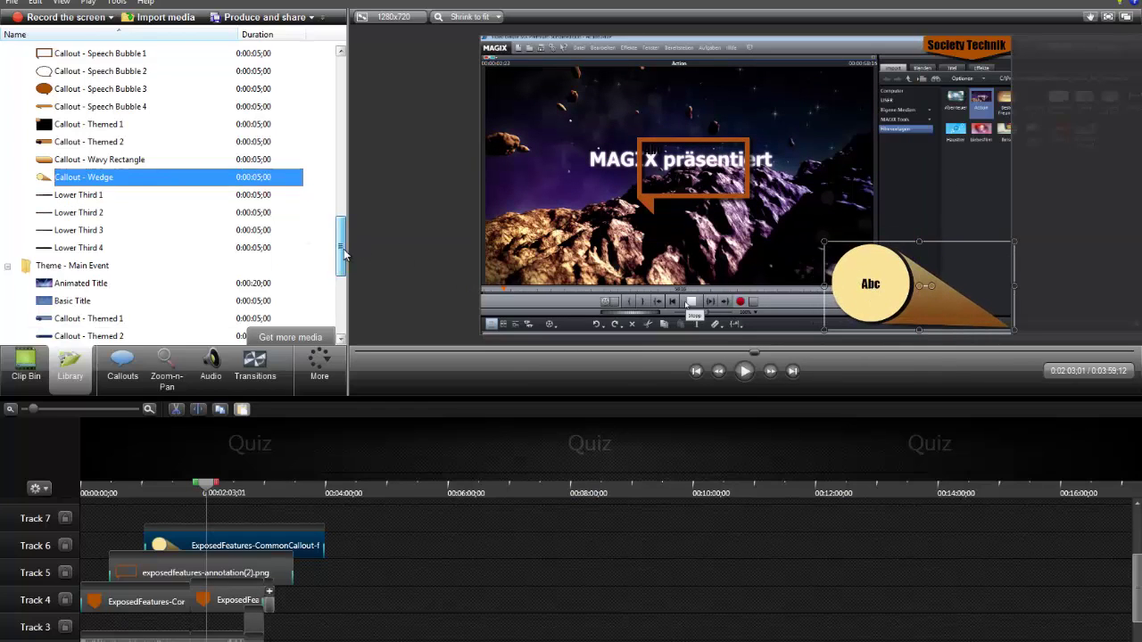
pyautogui.click(132, 249)
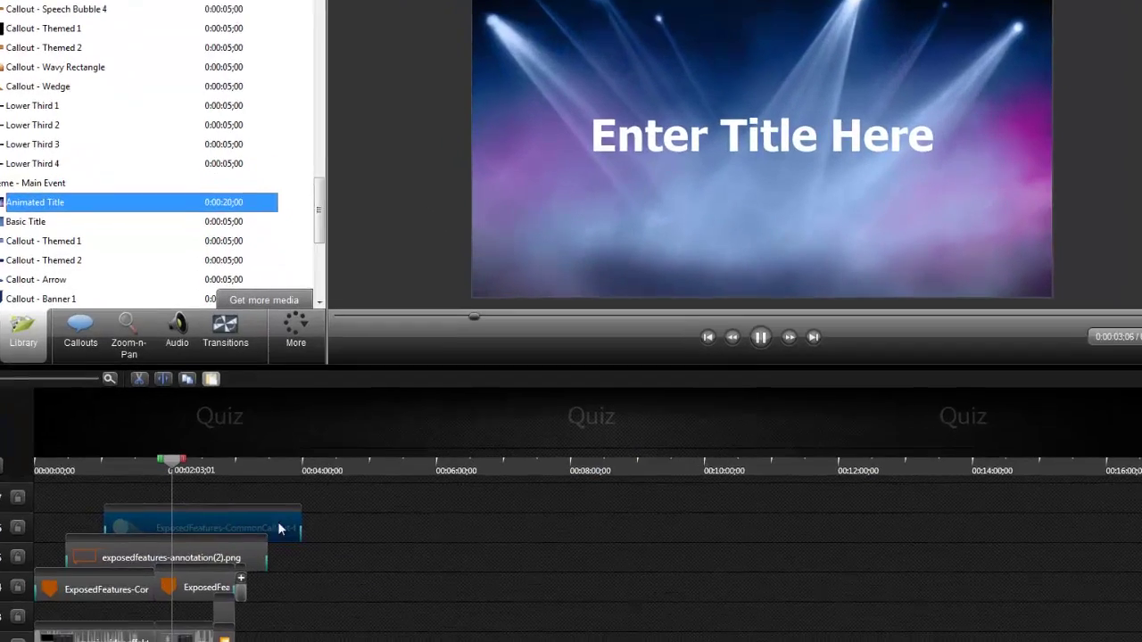
# - Try the wedge callout clip at 0:05:37;19 on Track 6, then return it so it ends flush with the Track 5 callout
pyautogui.moveTo(252, 546); pyautogui.dragTo(529, 538)
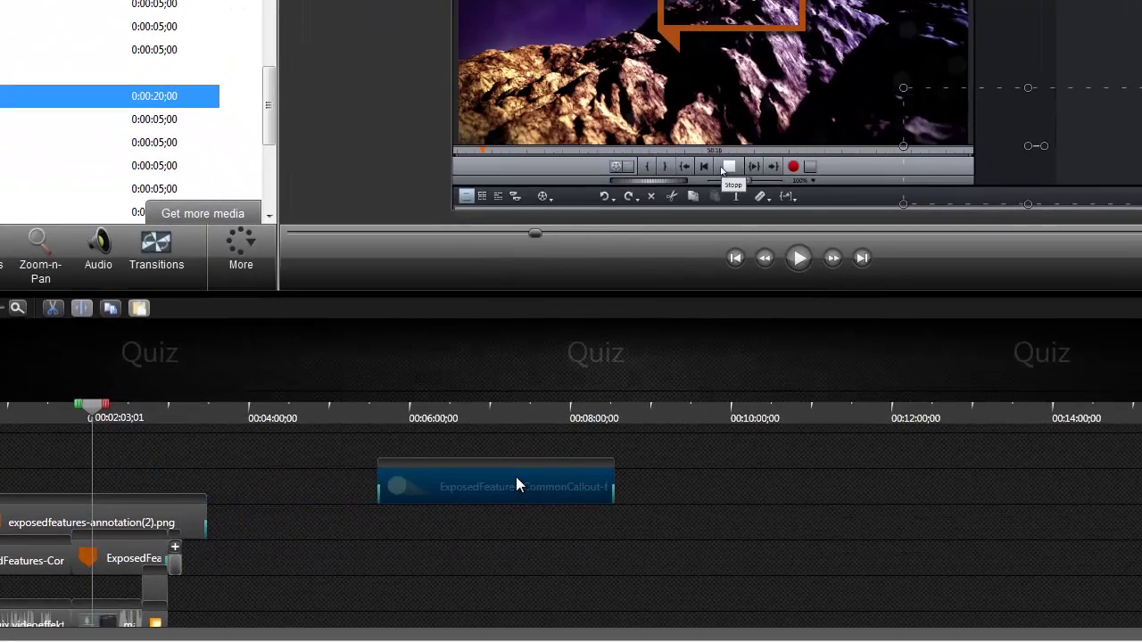
pyautogui.click(380, 416)
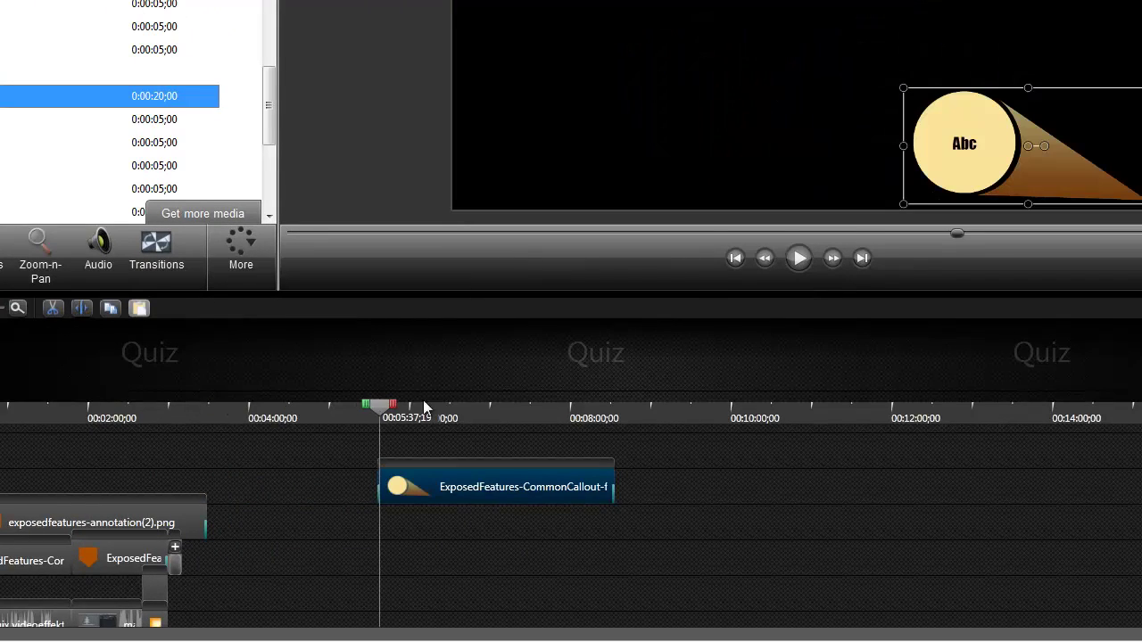
pyautogui.click(800, 257)
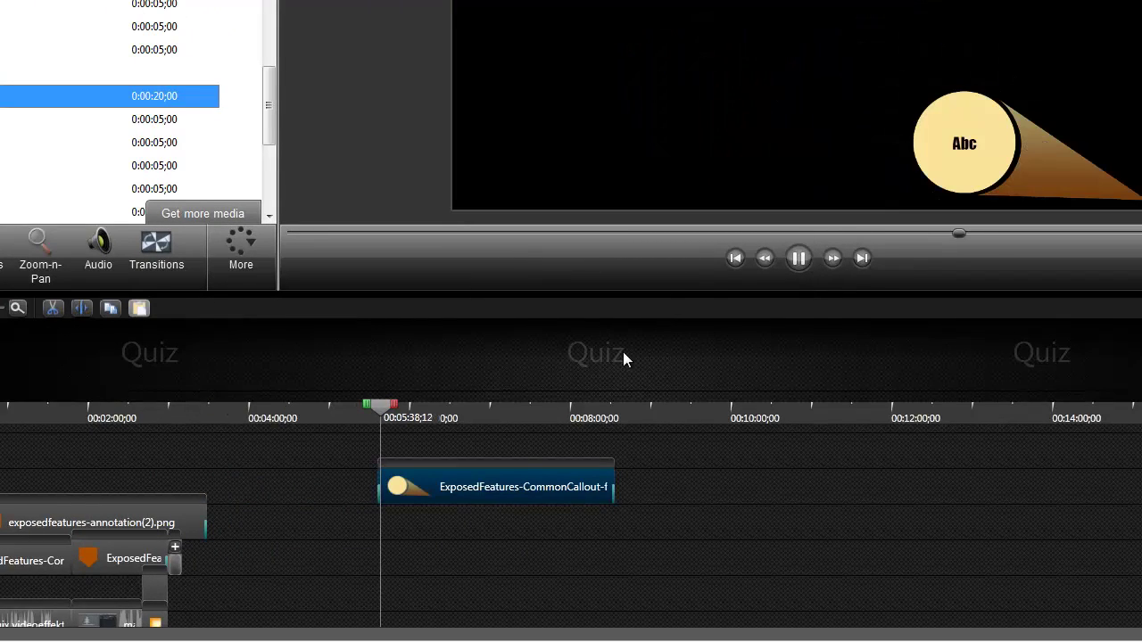
pyautogui.moveTo(441, 479); pyautogui.dragTo(35, 395)
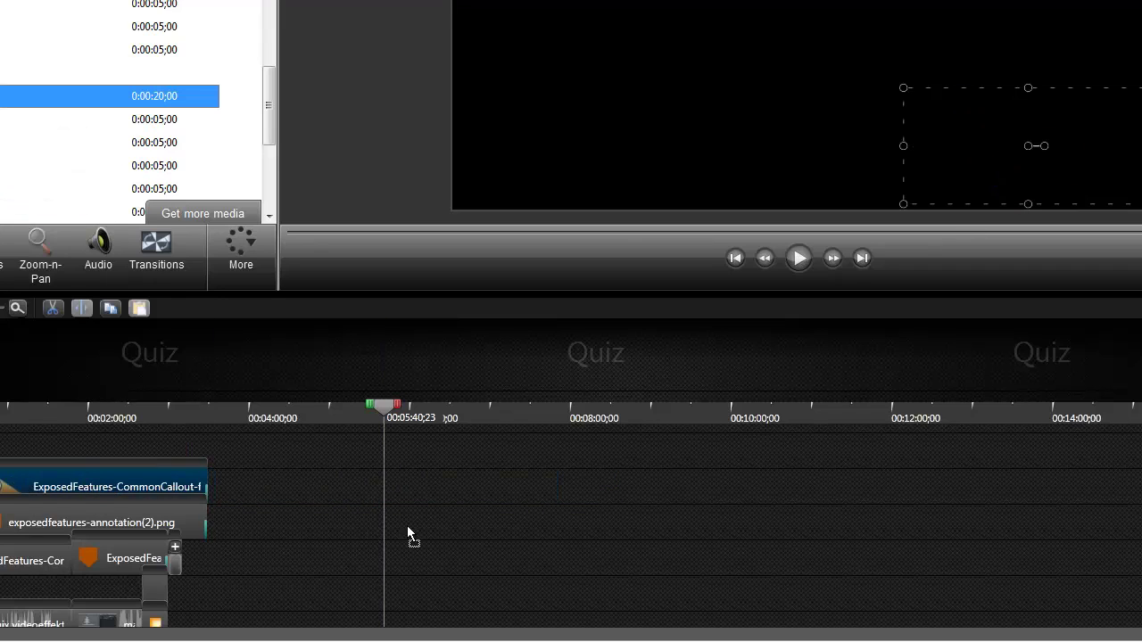
# - Place the Main Event Animated Title on Track 6 from about 0:05:17, stretched to 0:08:34;03, and play it from 0:06:45;16
pyautogui.moveTo(351, 491); pyautogui.dragTo(615, 518)
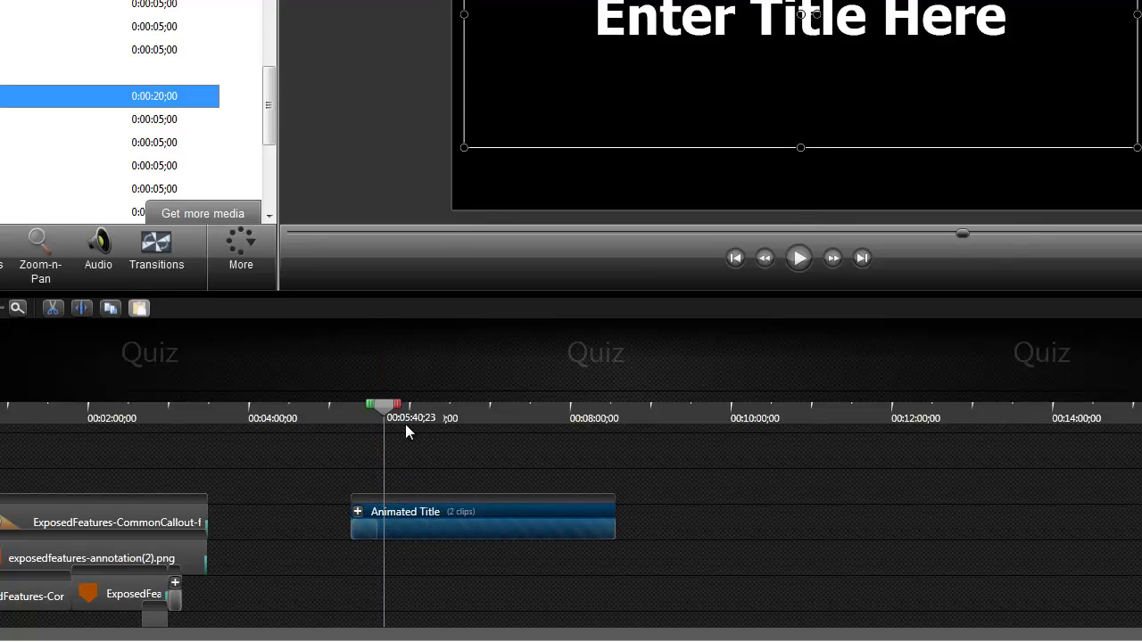
pyautogui.click(473, 431)
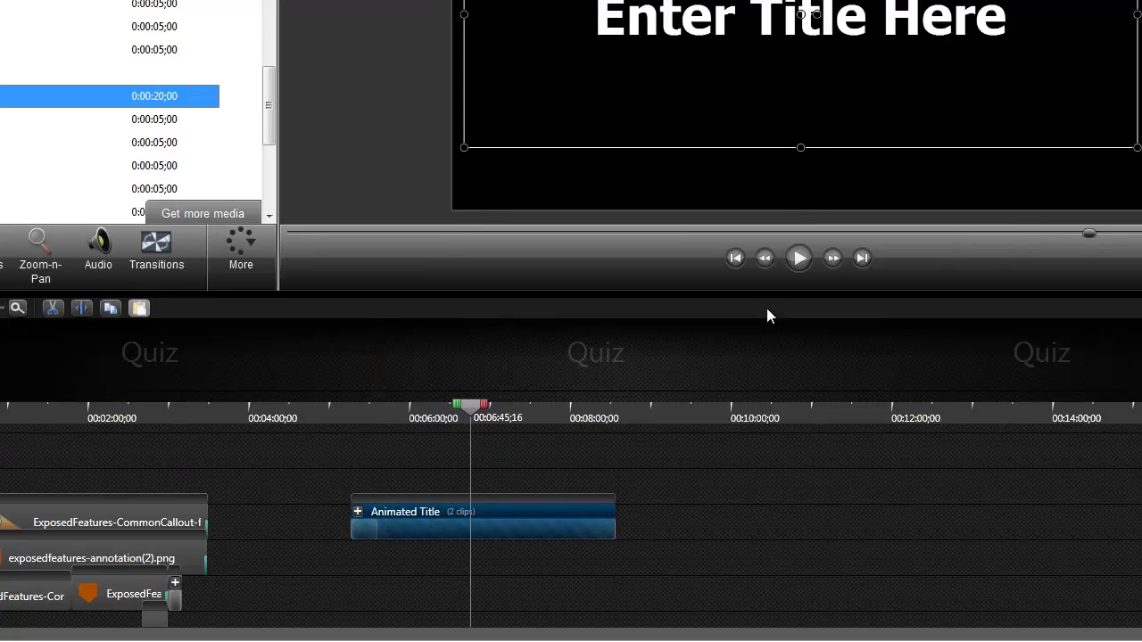
pyautogui.click(797, 257)
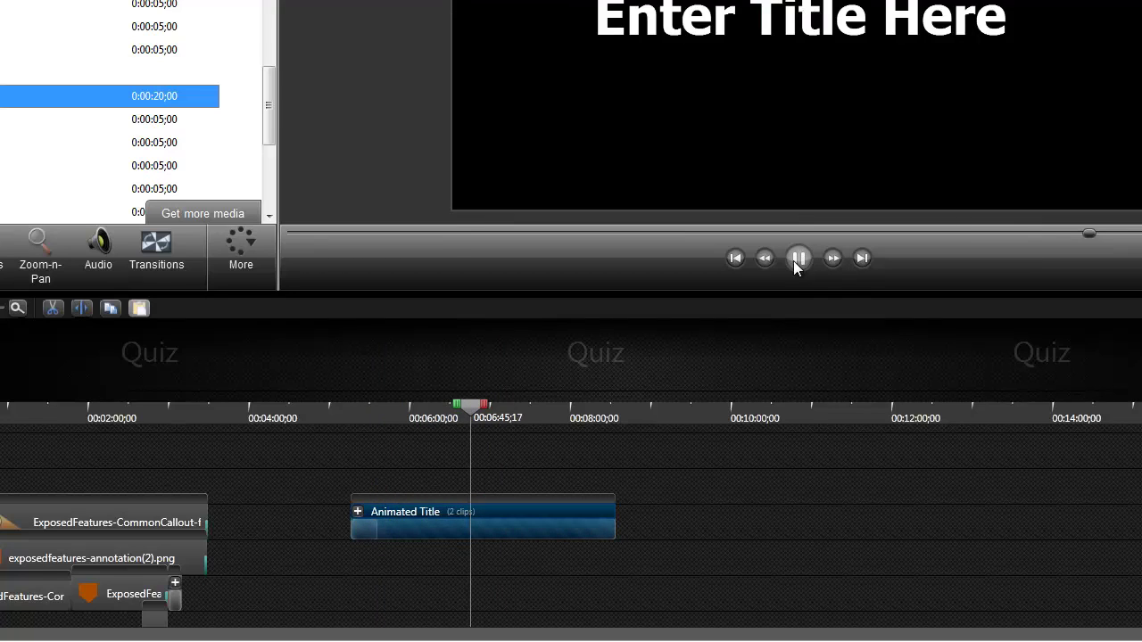
# - Copy the background video clip inside the Animated Title group and paste it as a separate clip on Track 7 at 0:06:55;22
pyautogui.click(357, 511)
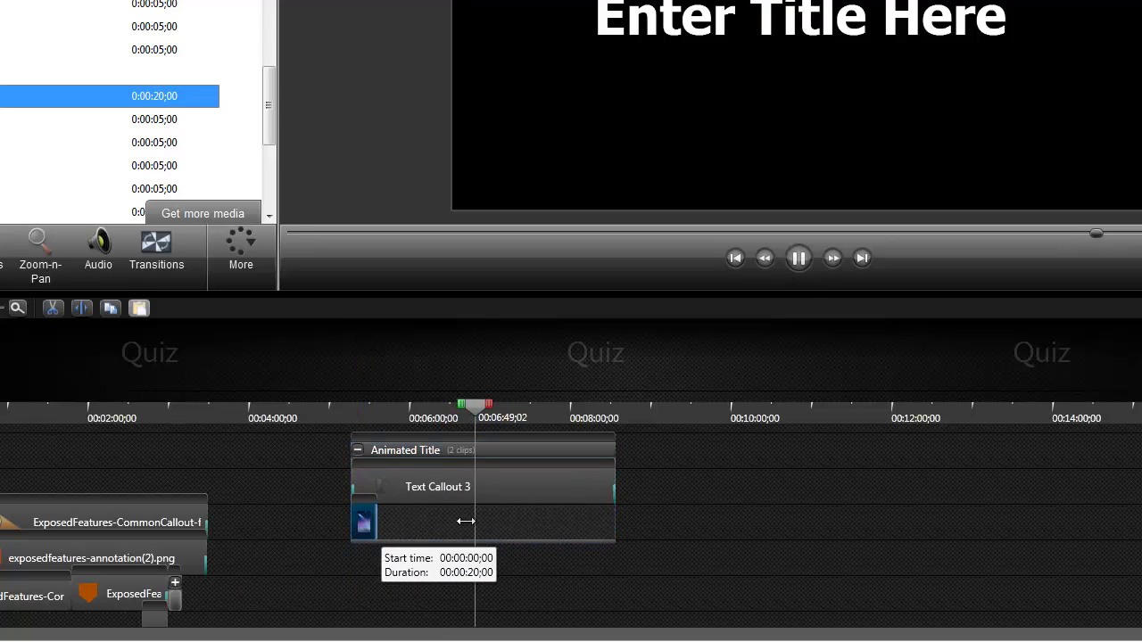
pyautogui.click(498, 492)
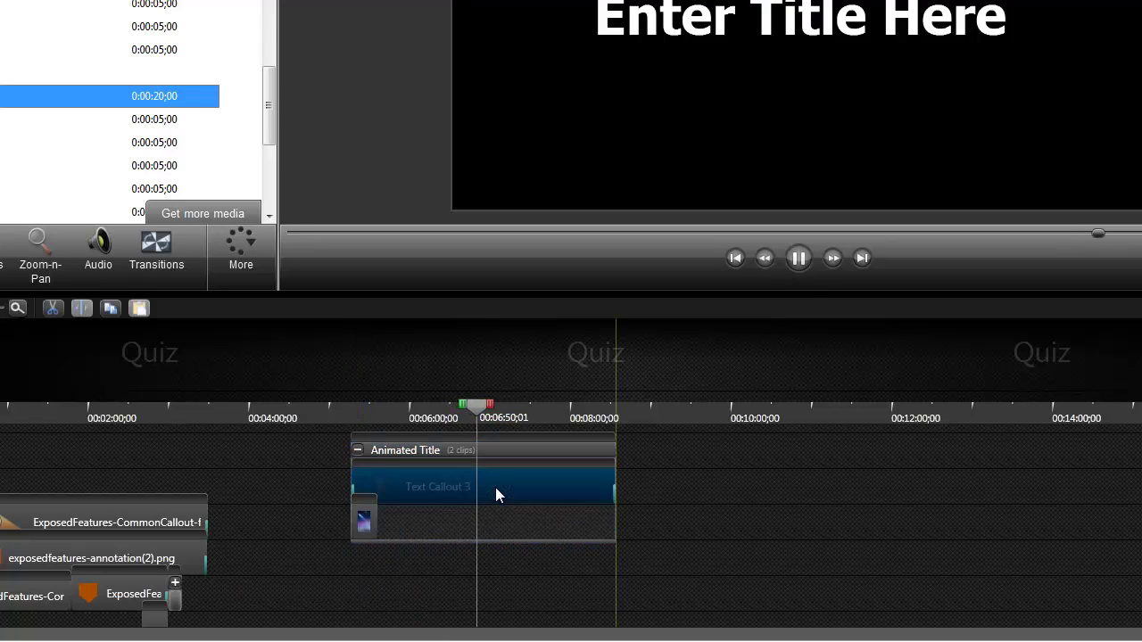
pyautogui.rightClick(364, 524)
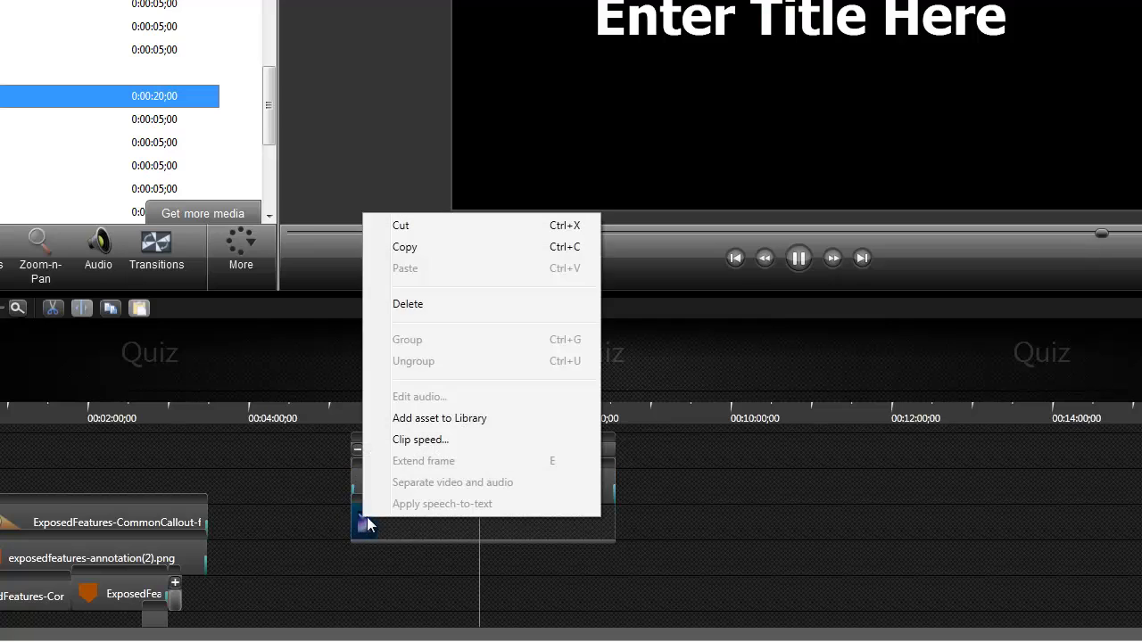
pyautogui.click(402, 255)
pyautogui.rightClick(655, 487)
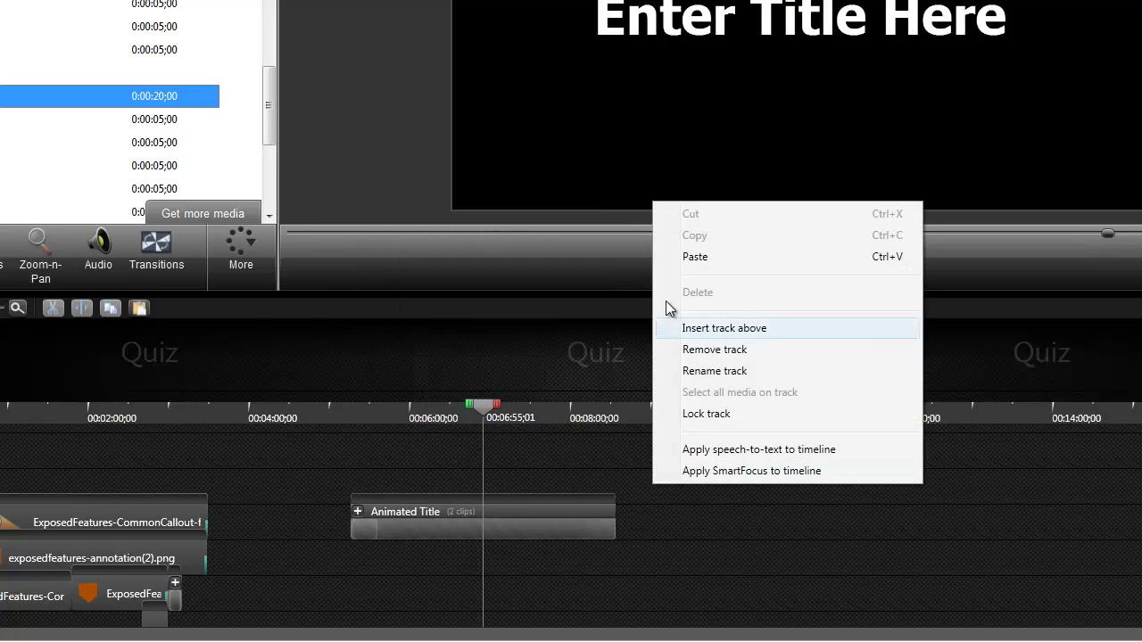
pyautogui.click(689, 257)
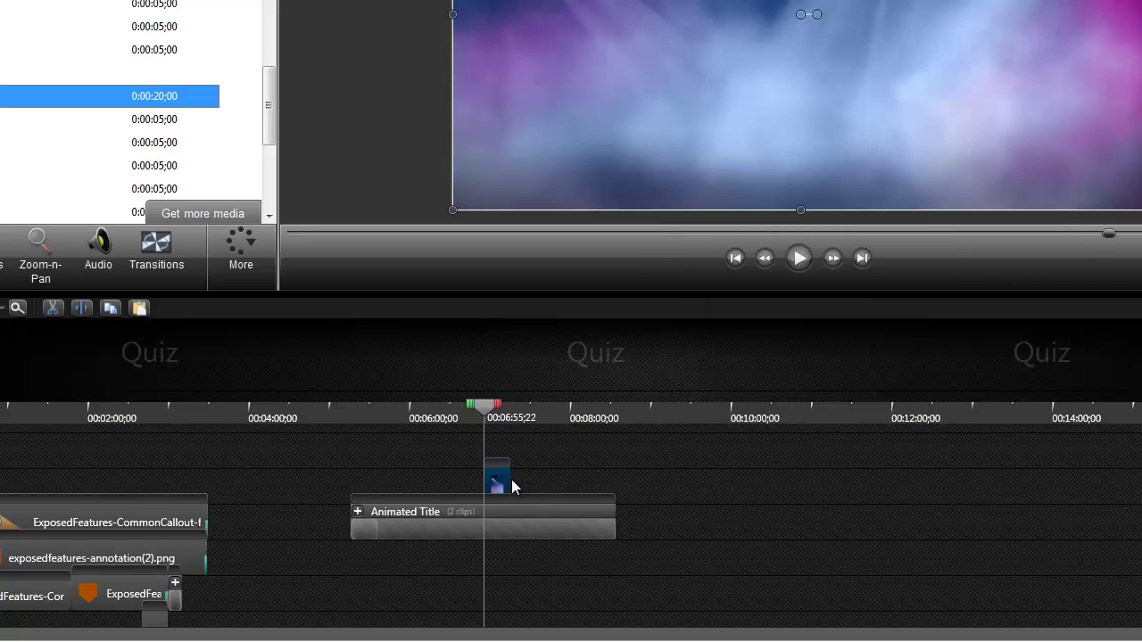
# - Try the pasted background clip at different timeline positions and settle it on Track 7 at 0:03:27;23, where the wedge callout ends
pyautogui.moveTo(510, 480); pyautogui.dragTo(559, 490)
pyautogui.moveTo(521, 490); pyautogui.dragTo(546, 484)
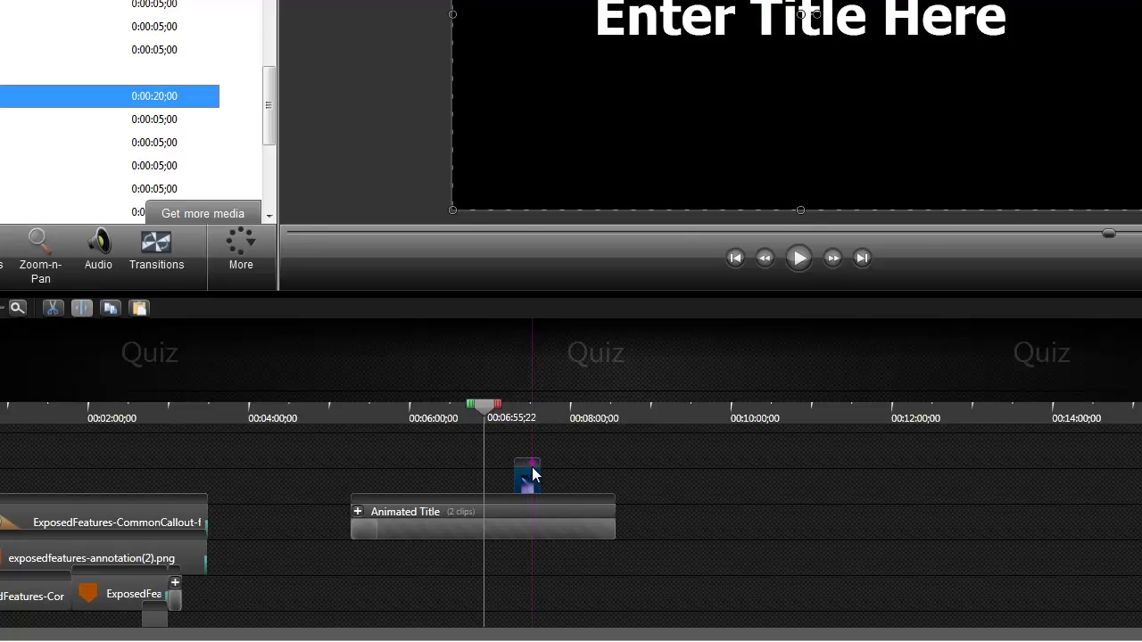
pyautogui.click(354, 508)
pyautogui.moveTo(535, 475); pyautogui.dragTo(349, 533)
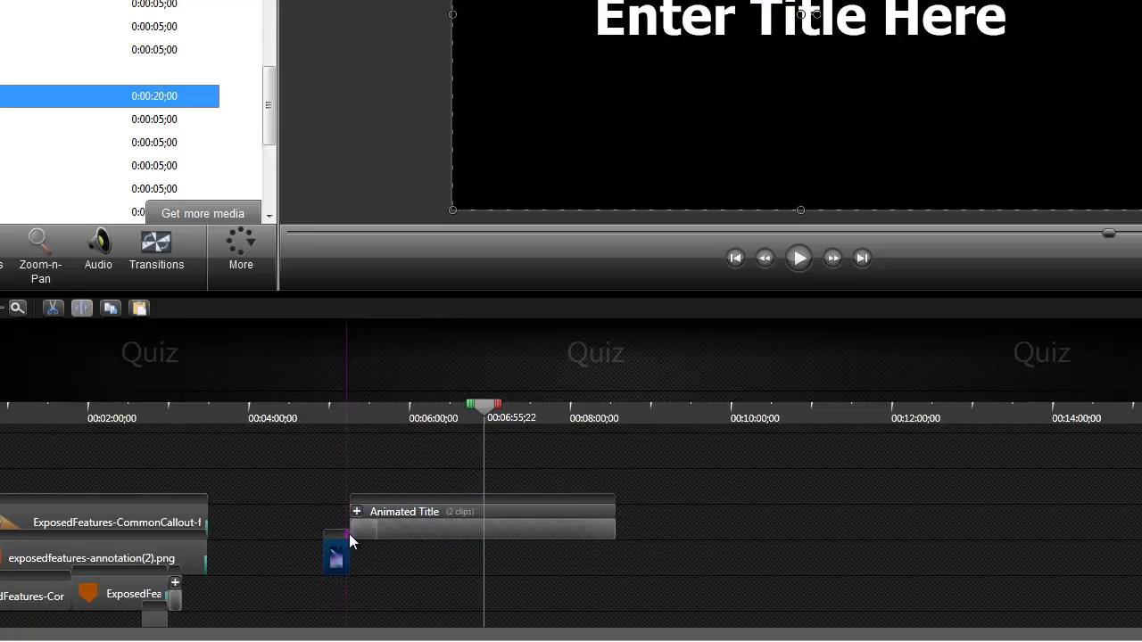
pyautogui.moveTo(367, 579); pyautogui.dragTo(229, 512)
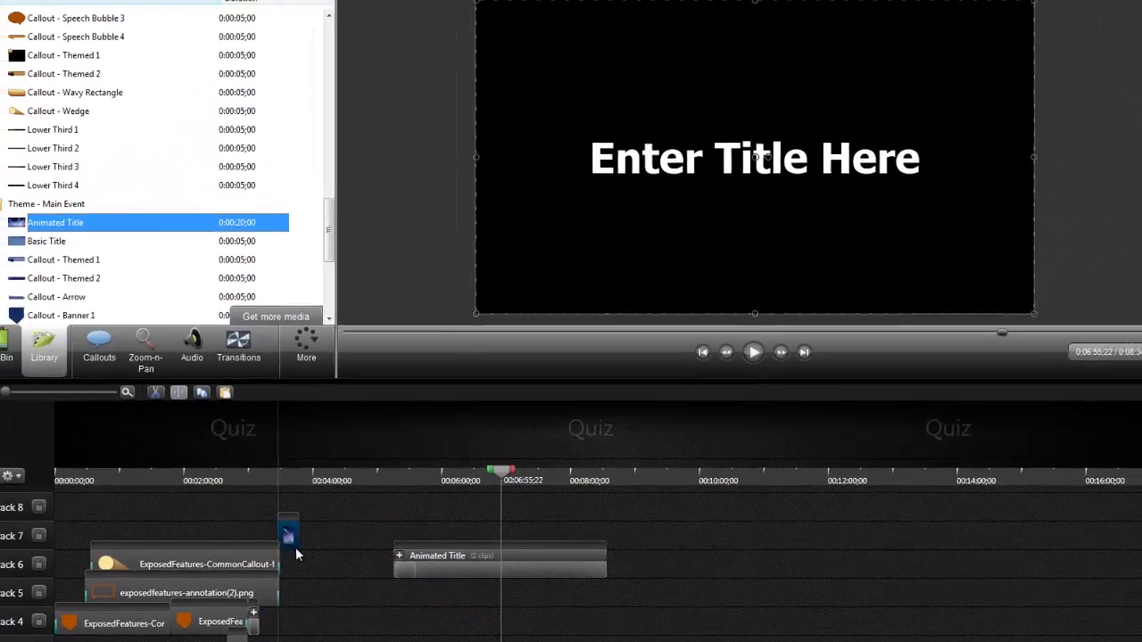
pyautogui.moveTo(310, 562)
pyautogui.mouseDown()
pyautogui.moveTo(306, 532)
pyautogui.moveTo(306, 546)
pyautogui.mouseUp()
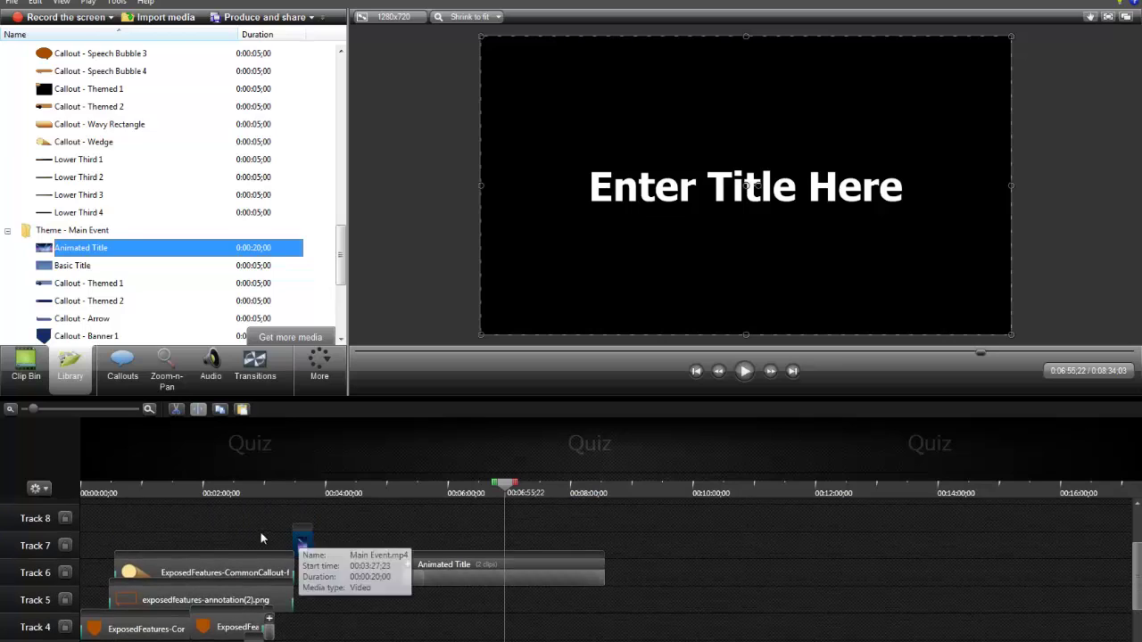
# - Lock and unlock Track 7, then lock and unlock Track 6
pyautogui.click(67, 551)
pyautogui.click(67, 551)
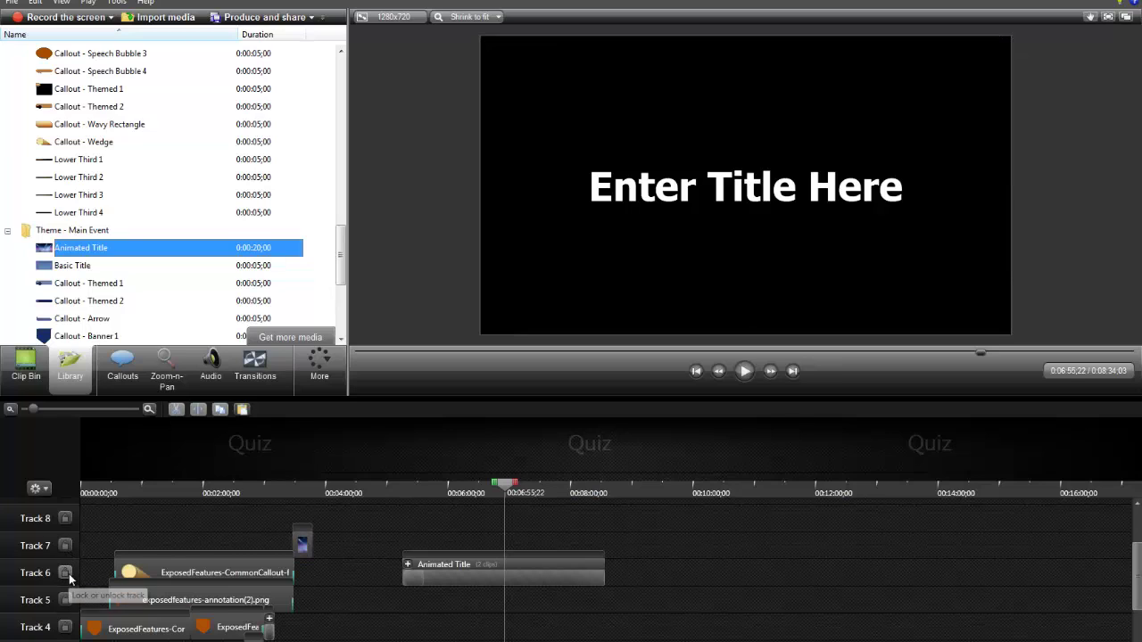
pyautogui.click(68, 578)
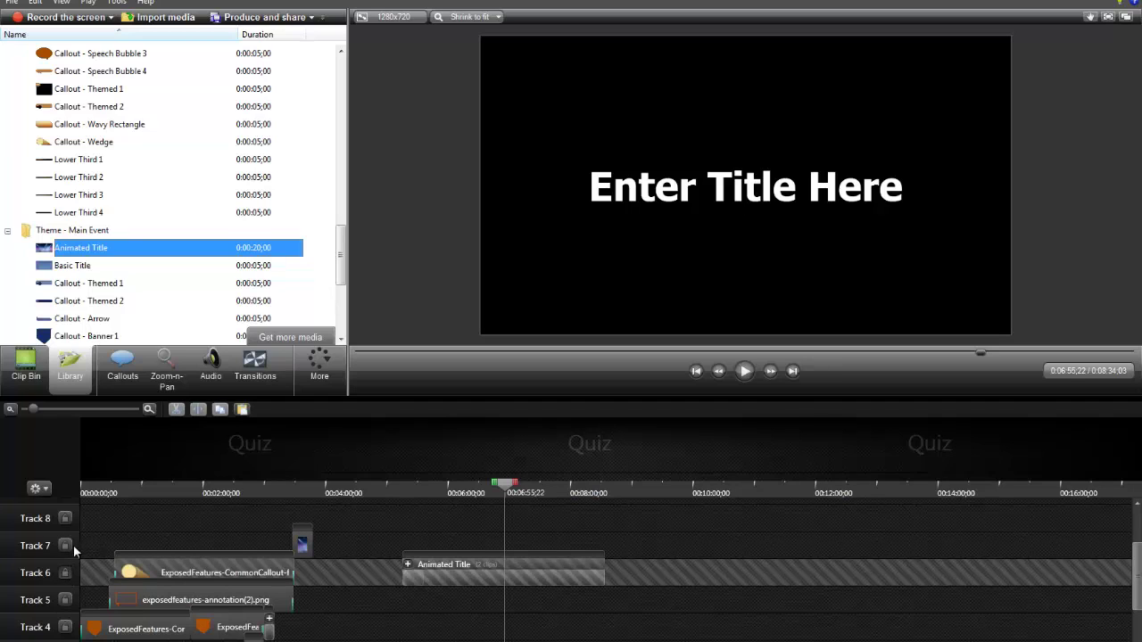
pyautogui.click(65, 578)
# - Move the background video clip across the tracks and place it on Track 8 at about 0:01:57
pyautogui.moveTo(302, 544); pyautogui.dragTo(314, 639)
pyautogui.moveTo(323, 512); pyautogui.dragTo(177, 481)
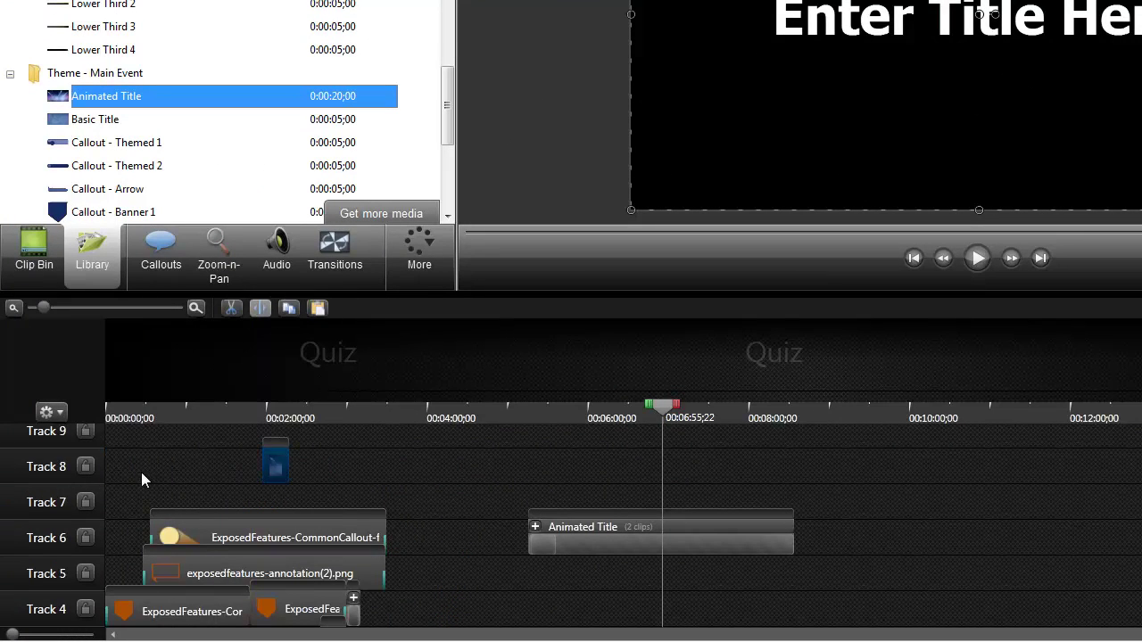
# - Add a thick green arrow callout, move it to the upper-left of the canvas and rotate it to point diagonally down
pyautogui.click(160, 251)
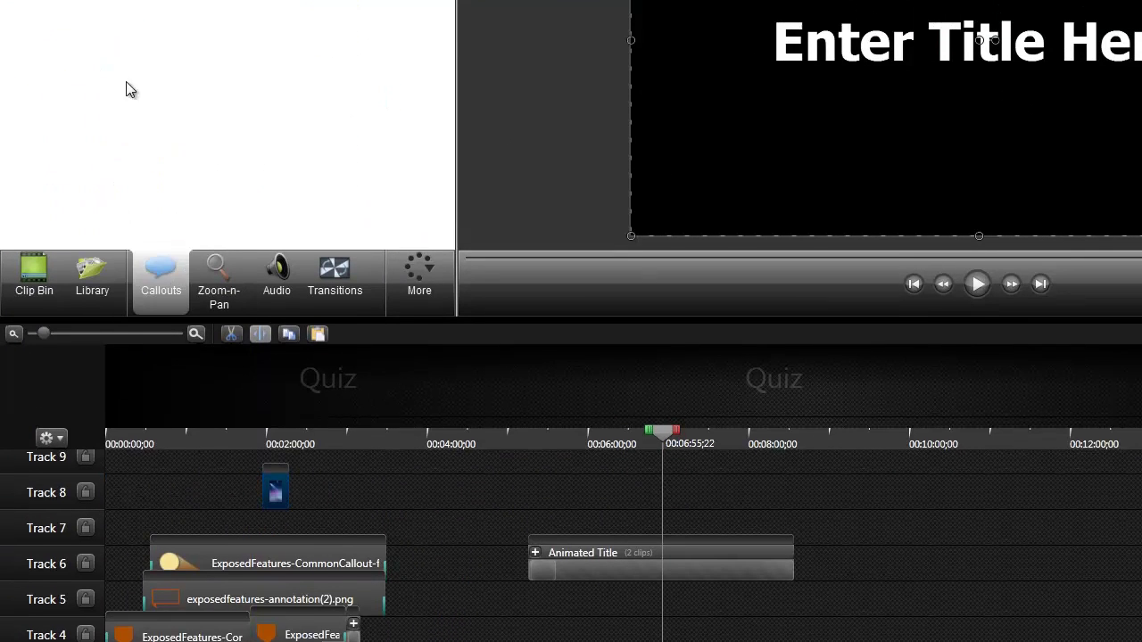
pyautogui.scroll(-2, 347, 142)
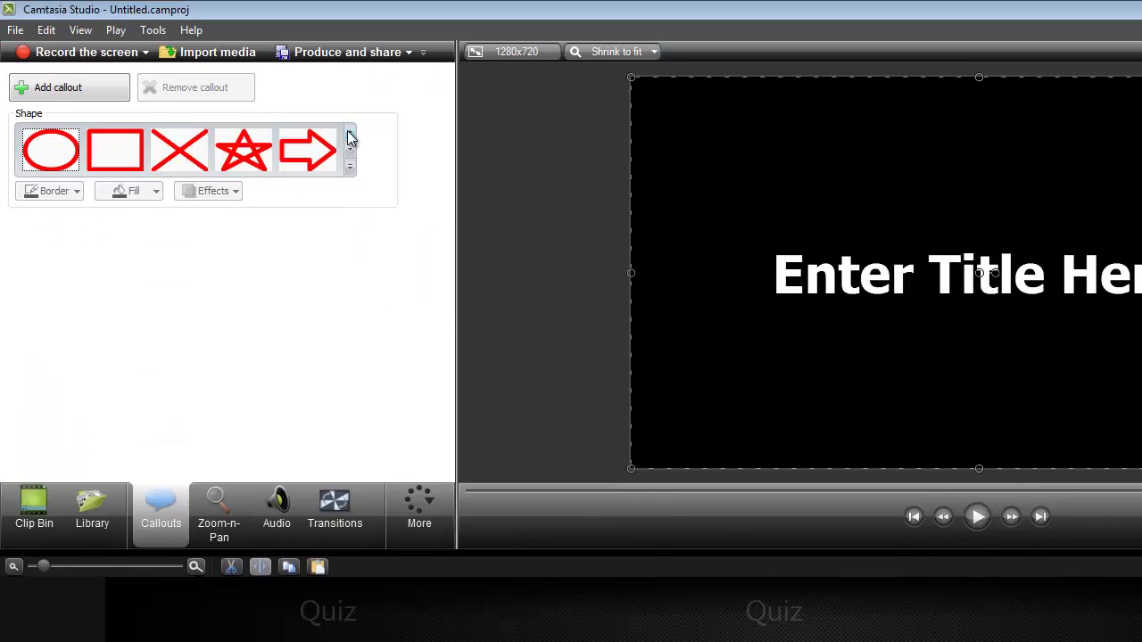
pyautogui.click(76, 151)
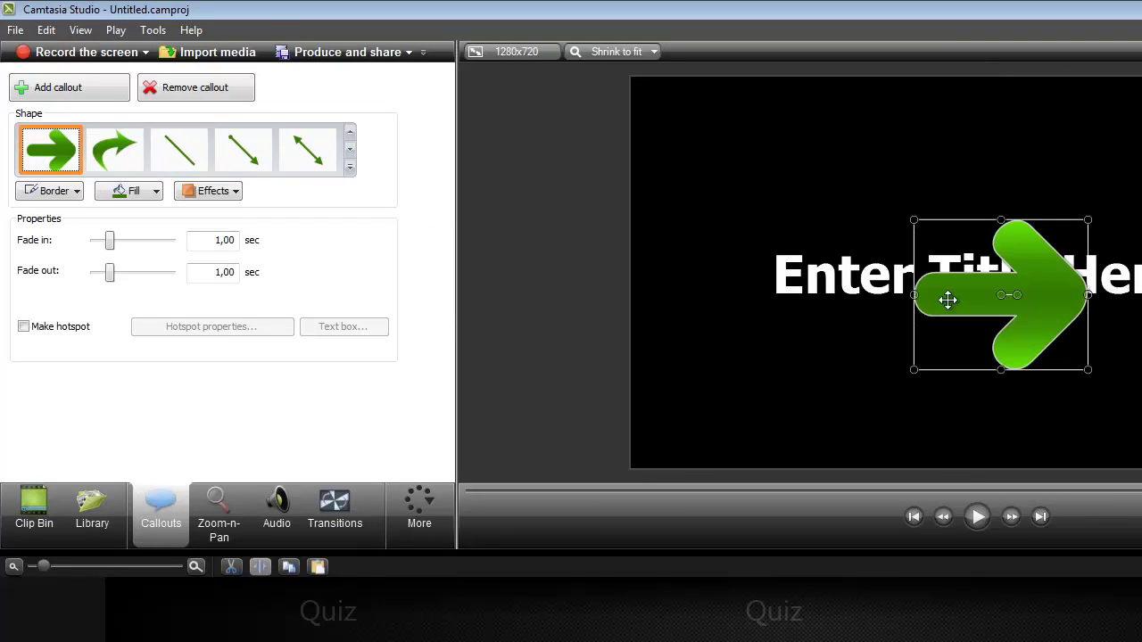
pyautogui.moveTo(949, 300); pyautogui.dragTo(769, 197)
# - Look through the available callout shapes, including the sketch shapes, blur, spotlight, highlighter, text and hotspot types
pyautogui.click(351, 152)
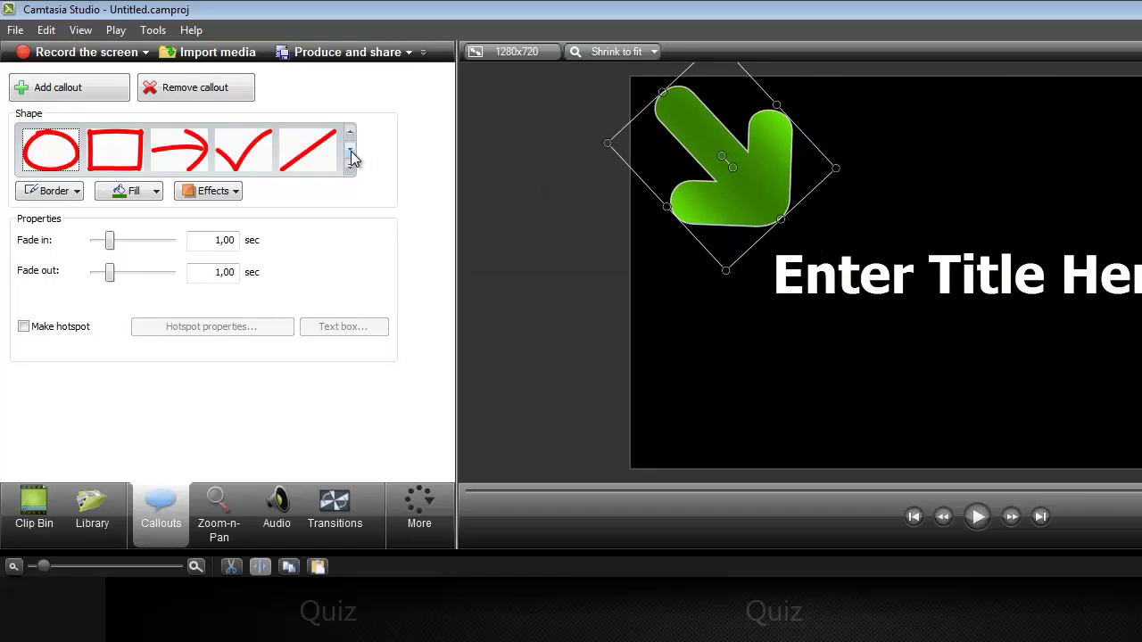
pyautogui.click(351, 153)
pyautogui.click(351, 153)
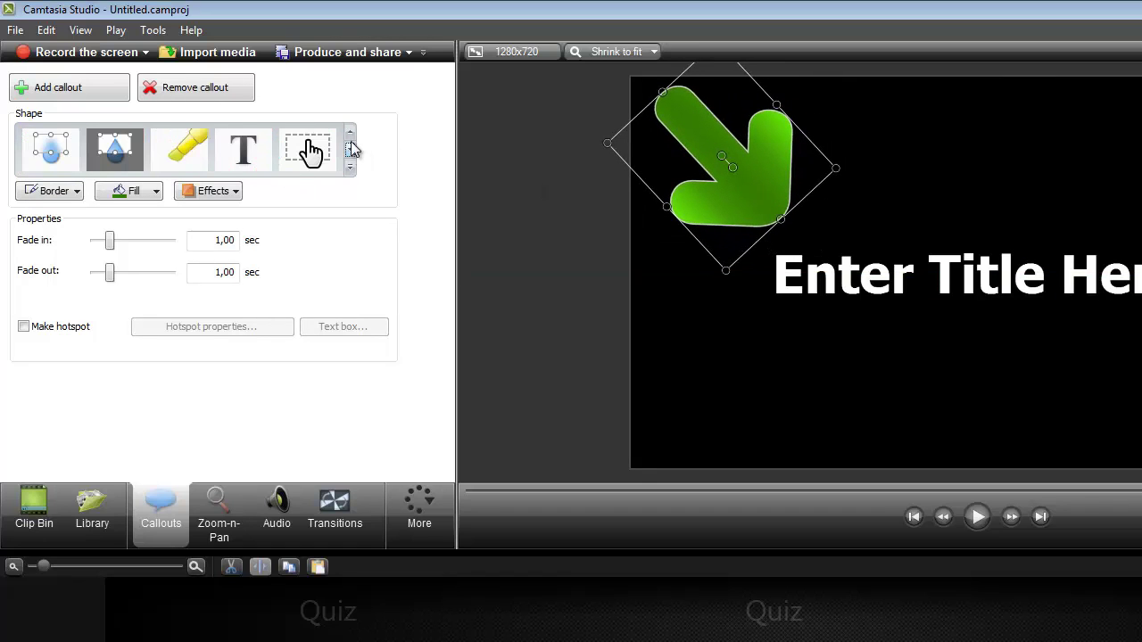
pyautogui.click(353, 133)
pyautogui.click(353, 133)
pyautogui.click(353, 133)
pyautogui.click(350, 149)
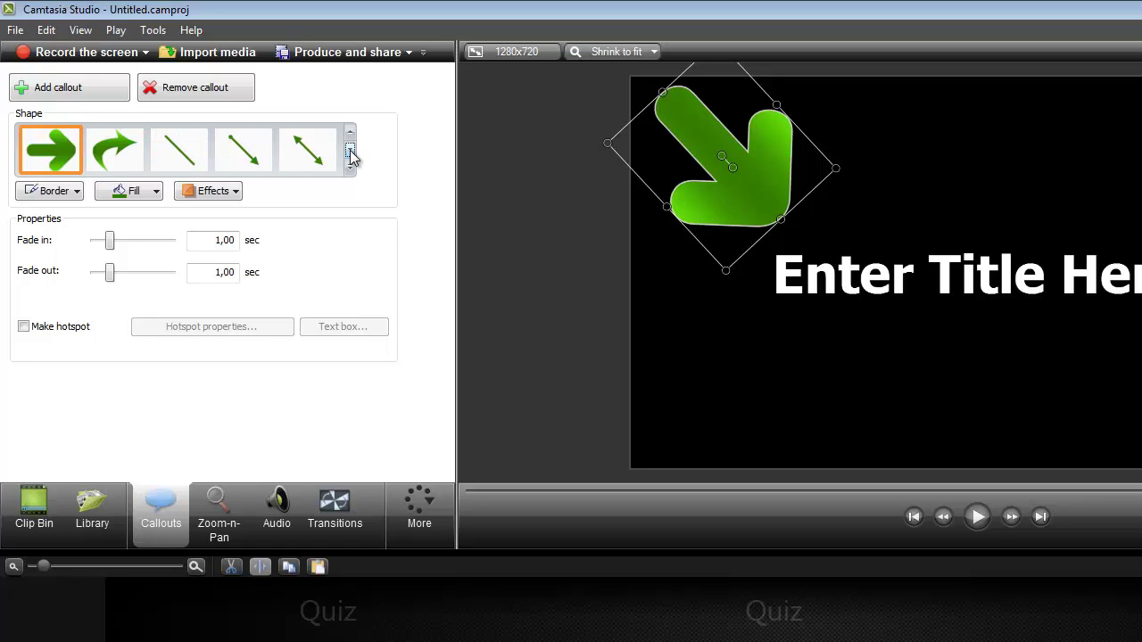
pyautogui.click(350, 152)
pyautogui.click(350, 152)
pyautogui.click(350, 152)
pyautogui.click(349, 132)
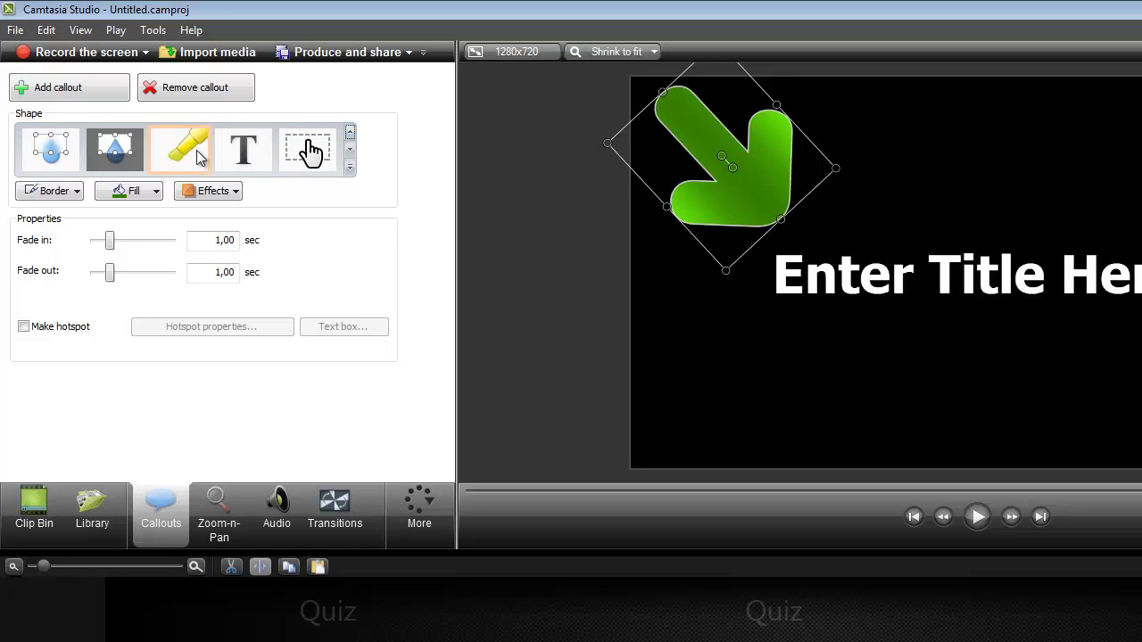
# - Change the arrow callout to a Text callout and replace the word "Enter" in its text with "hallo"
pyautogui.click(244, 150)
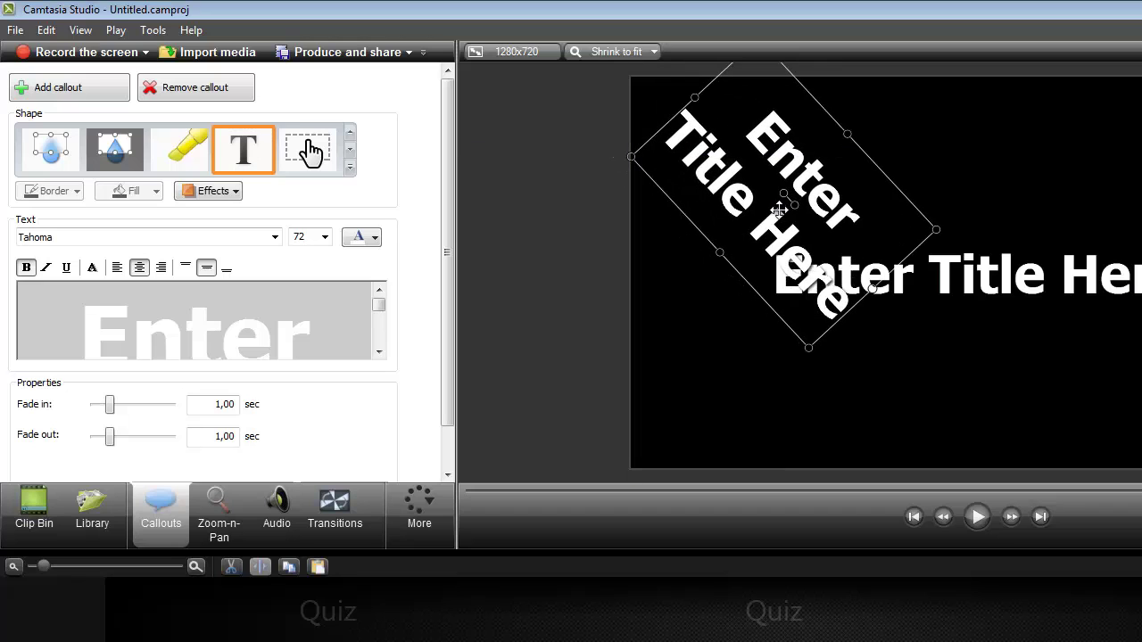
pyautogui.moveTo(328, 321); pyautogui.dragTo(125, 339)
pyautogui.press('BackSpace')
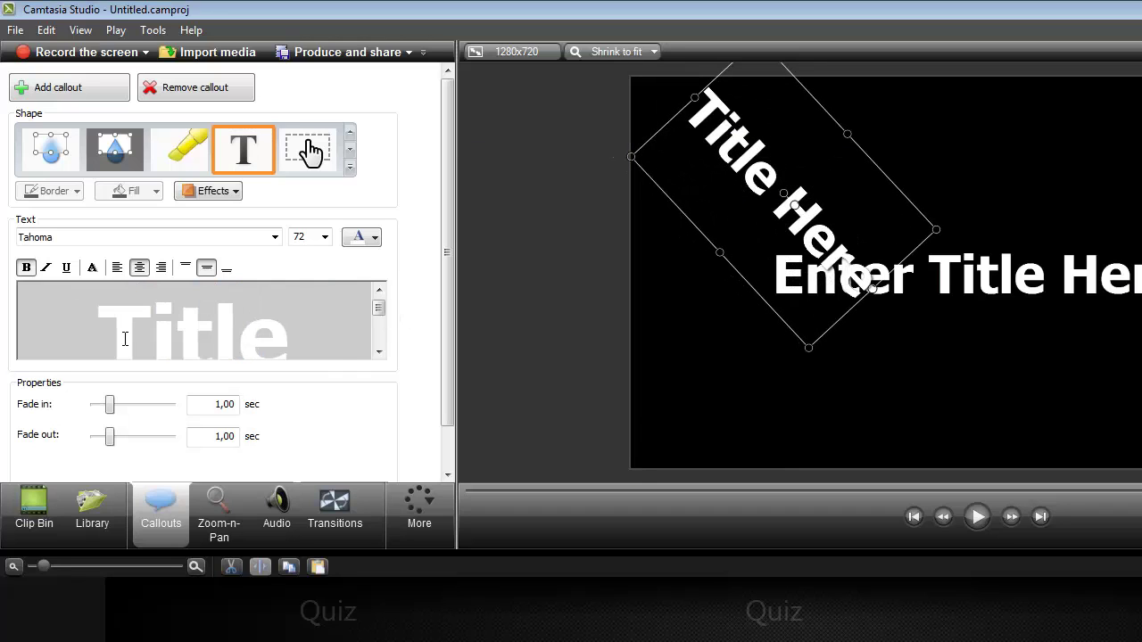
pyautogui.write('h')
pyautogui.press('BackSpace')
pyautogui.write('hallo')
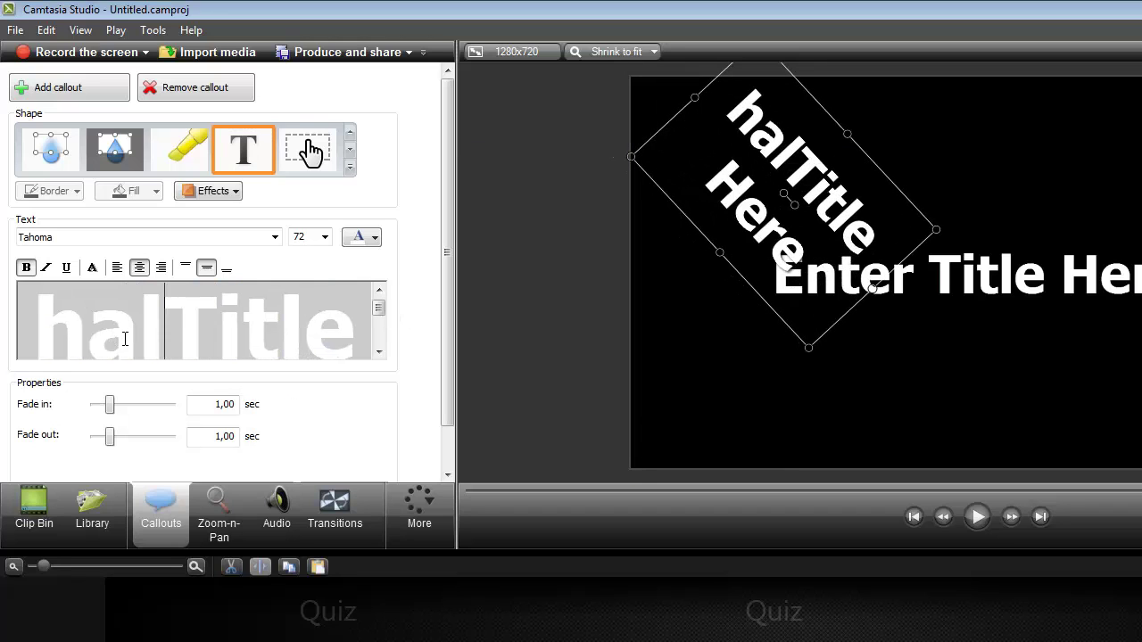
pyautogui.scroll(-1, 241, 321)
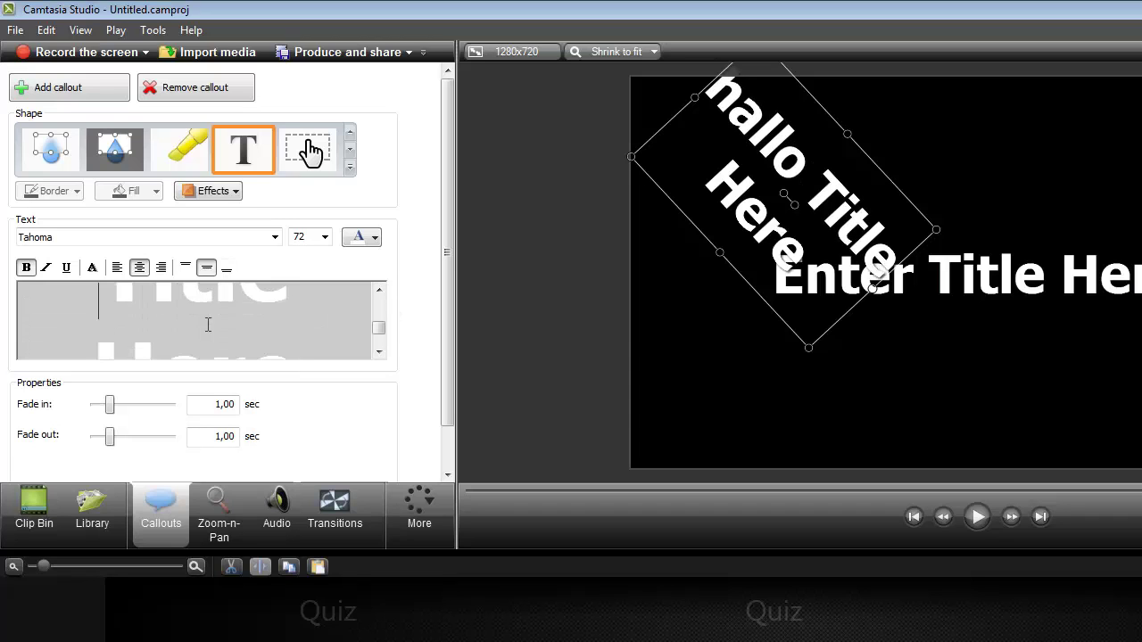
# - Change the text callout to a Highlighter, straighten it and place it over the word "Enter" in the title
pyautogui.click(189, 152)
pyautogui.moveTo(772, 226); pyautogui.dragTo(823, 273)
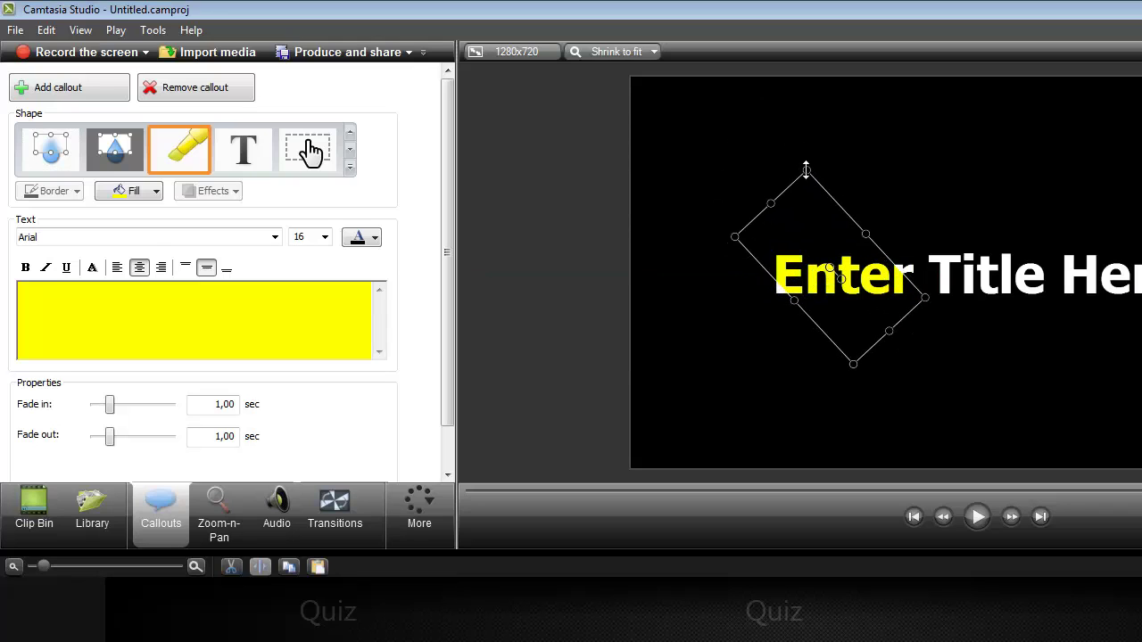
pyautogui.moveTo(805, 168); pyautogui.dragTo(790, 140)
pyautogui.moveTo(806, 223); pyautogui.dragTo(847, 273)
pyautogui.click(854, 377)
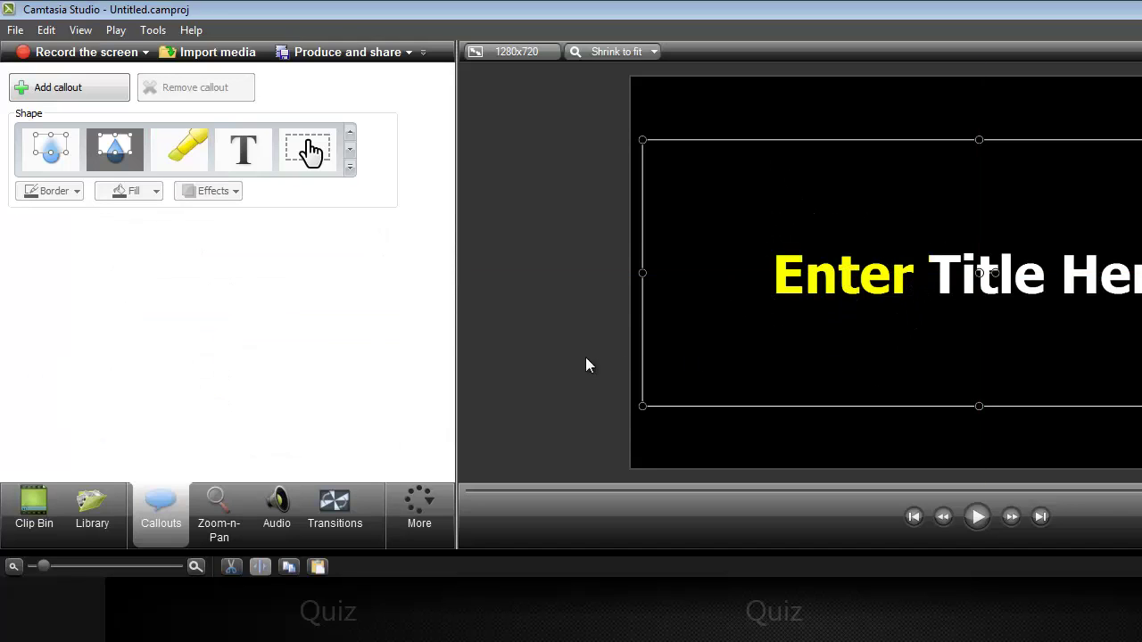
# - Add another Highlighter callout over the title and change it to a Transparent Hotspot
pyautogui.click(206, 143)
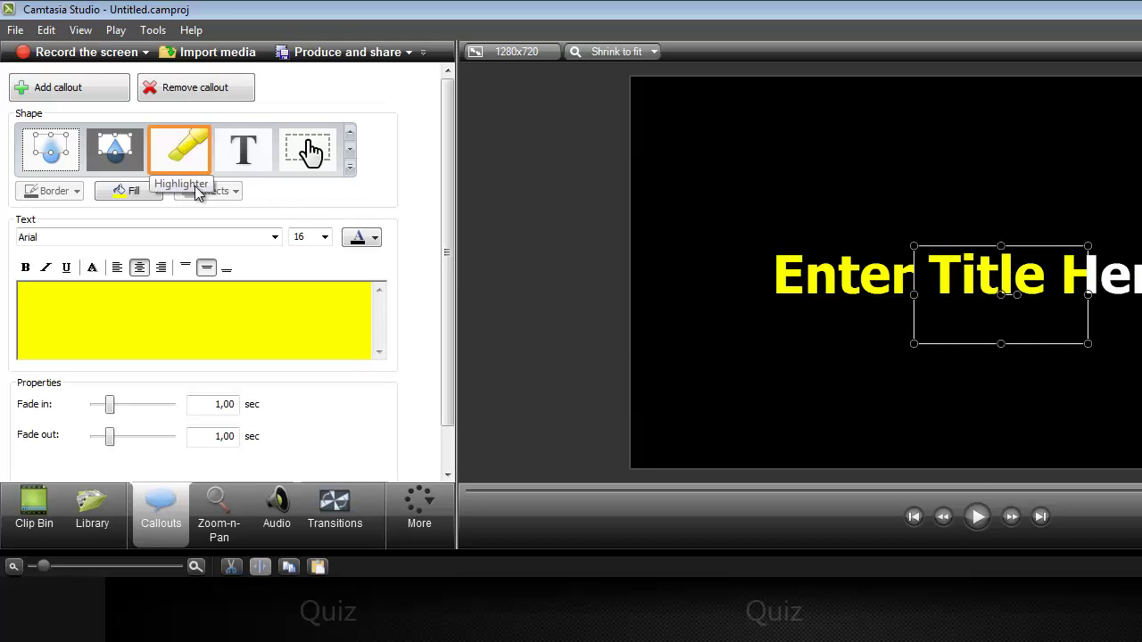
pyautogui.click(308, 152)
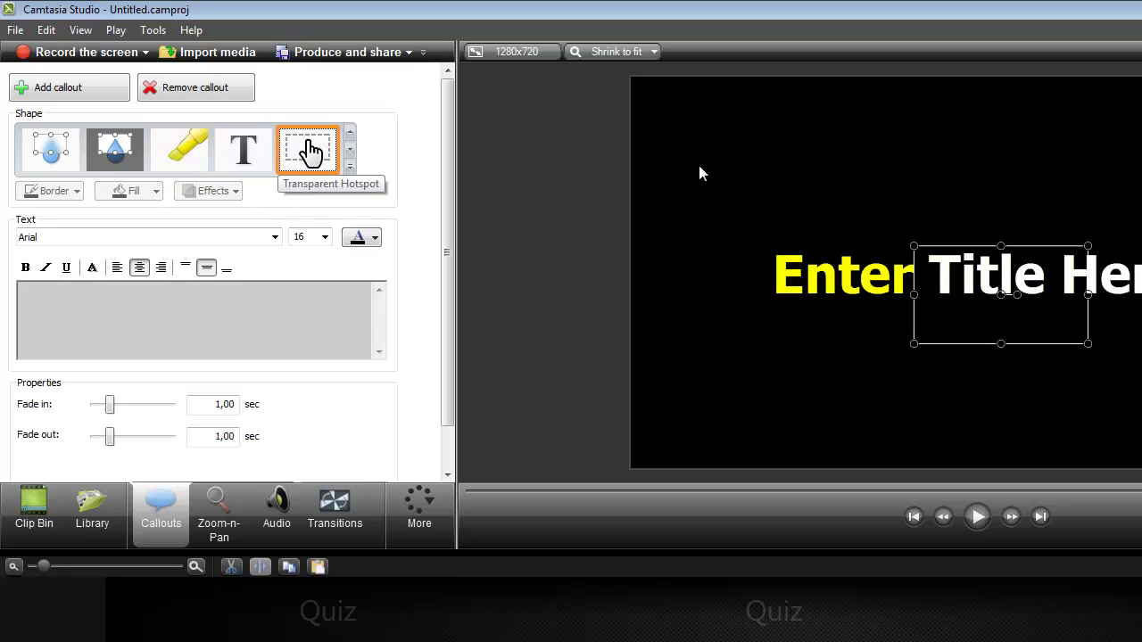
# - Move the title slightly lower, realign the highlighter over "Enter", and change that highlighter to a Transparent Hotspot
pyautogui.moveTo(698, 173)
pyautogui.mouseDown()
pyautogui.moveTo(889, 268)
pyautogui.moveTo(719, 155)
pyautogui.moveTo(705, 191)
pyautogui.moveTo(719, 178)
pyautogui.mouseUp()
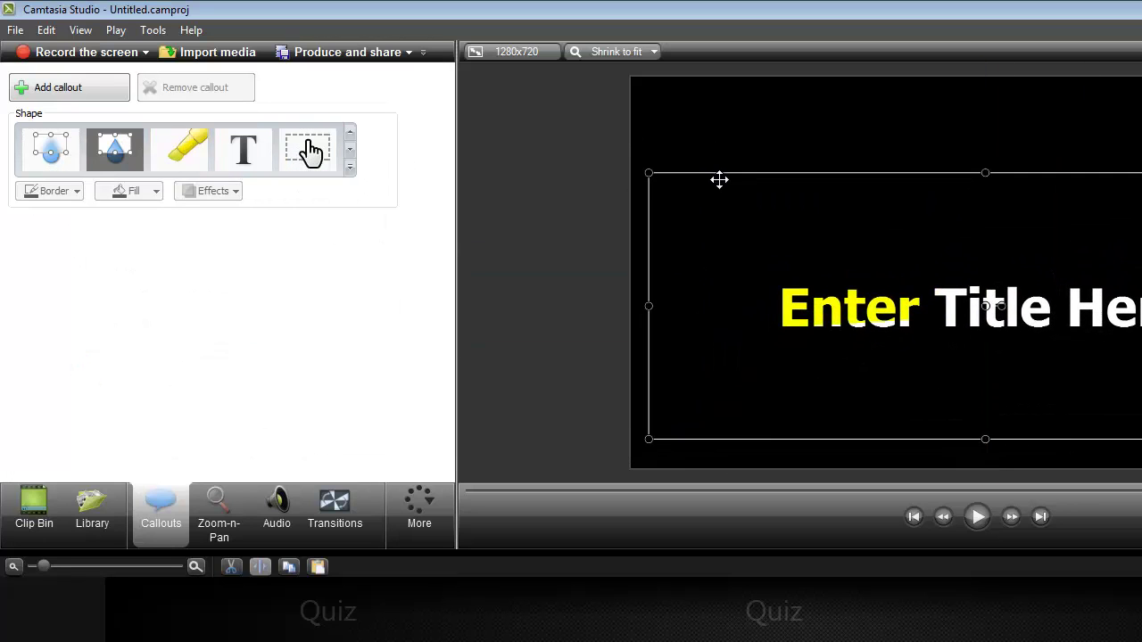
pyautogui.click(719, 179)
pyautogui.moveTo(810, 234); pyautogui.dragTo(818, 313)
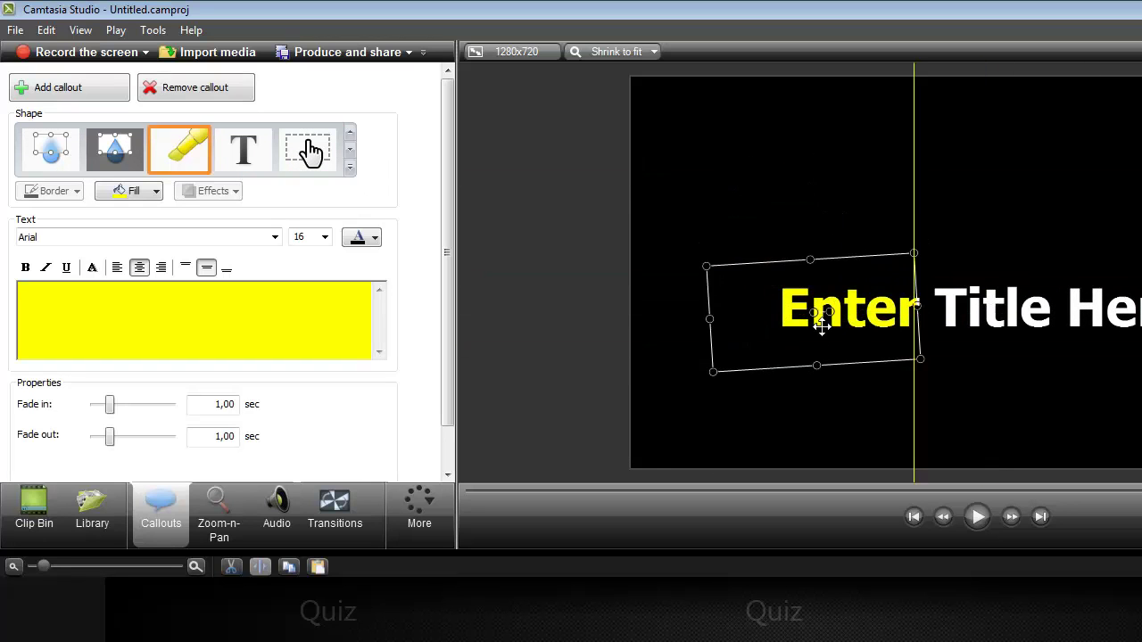
pyautogui.click(308, 151)
pyautogui.click(739, 179)
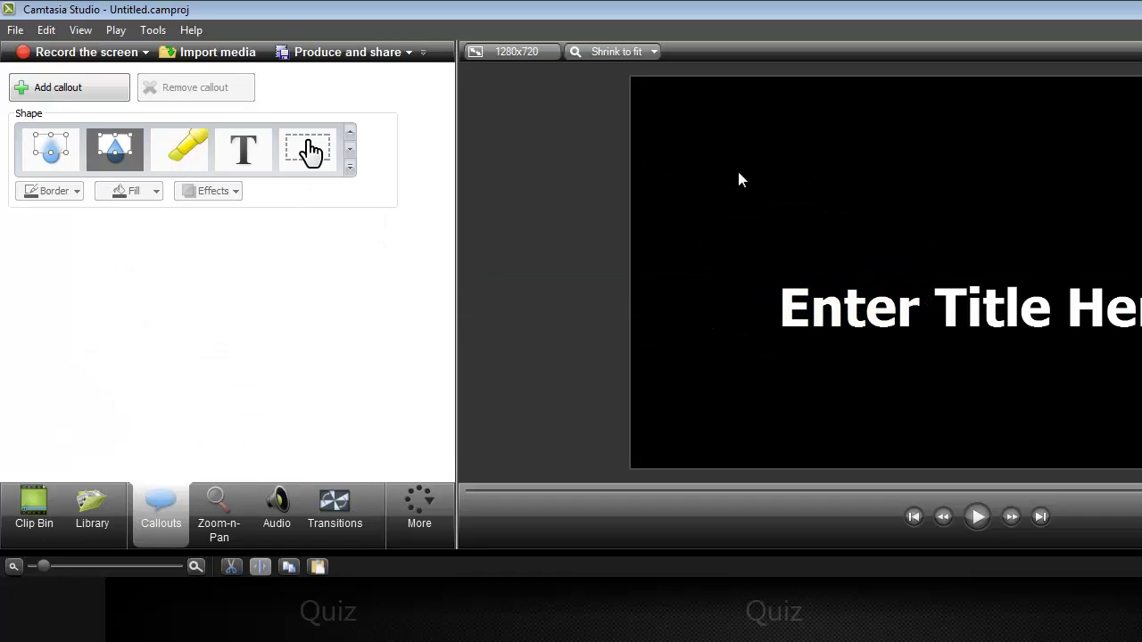
# - Add a Transparent Hotspot callout with the text "gfg" and place it just above the title
pyautogui.click(310, 157)
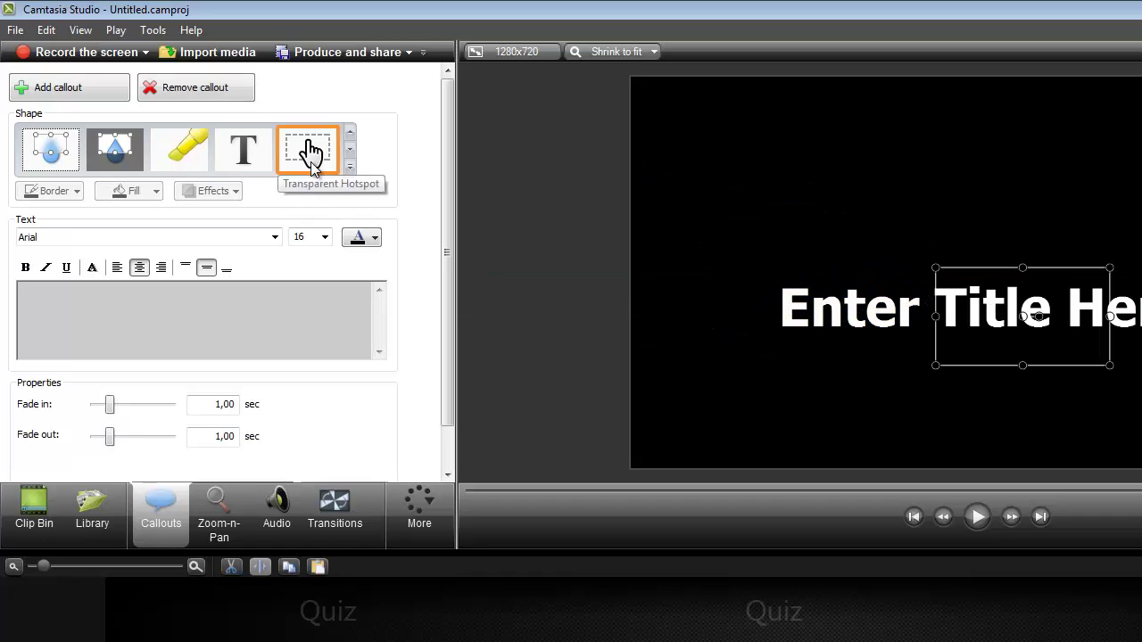
pyautogui.click(198, 338)
pyautogui.write('gfg')
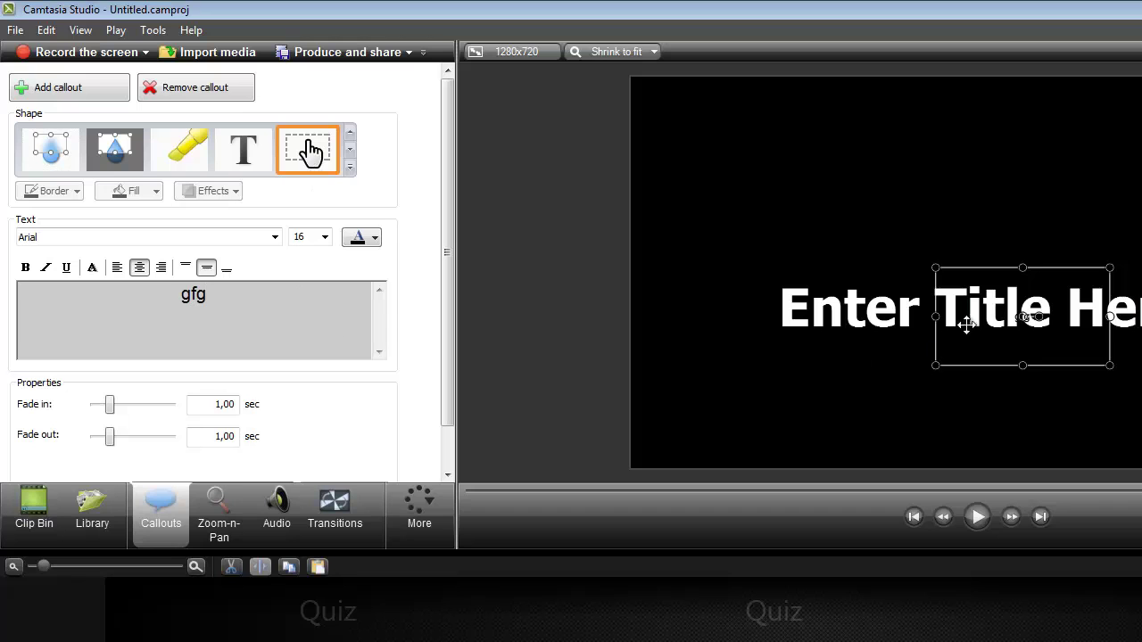
pyautogui.moveTo(966, 326); pyautogui.dragTo(861, 253)
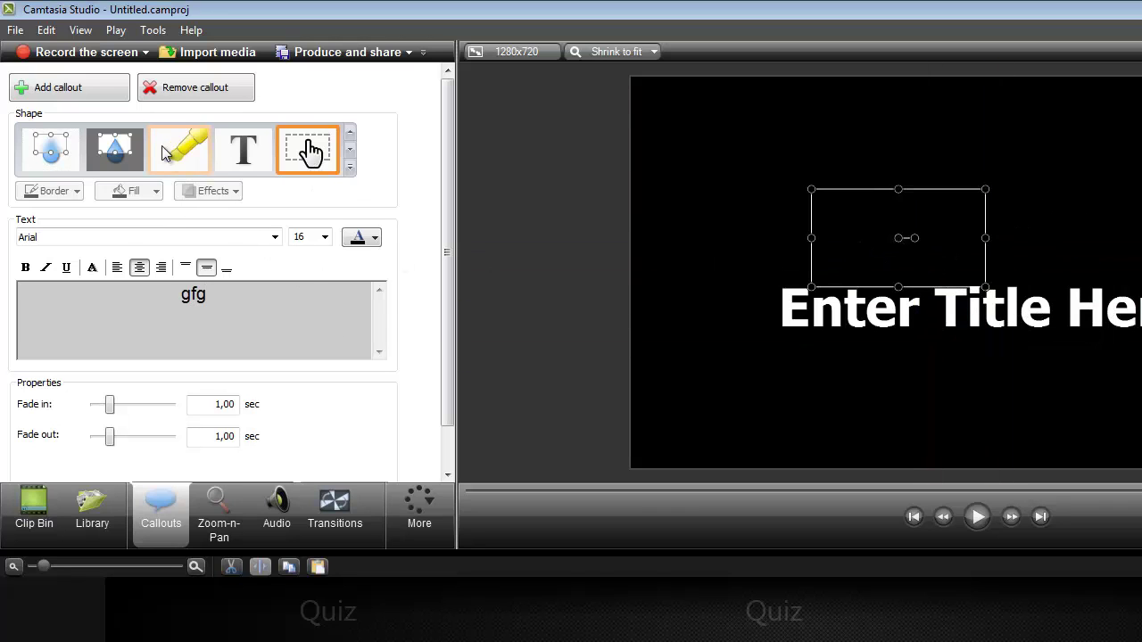
# - Change the "gfg" hotspot to a Spotlight callout and add a second Spotlight over the middle of the title
pyautogui.click(116, 150)
pyautogui.click(852, 232)
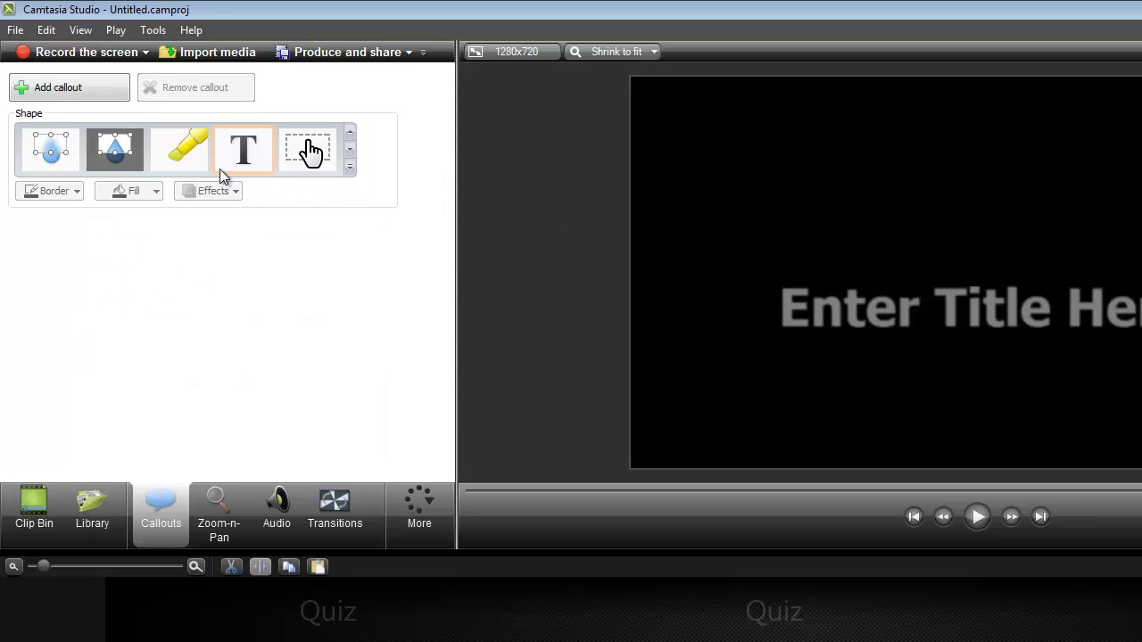
pyautogui.click(116, 150)
pyautogui.moveTo(981, 294); pyautogui.dragTo(891, 269)
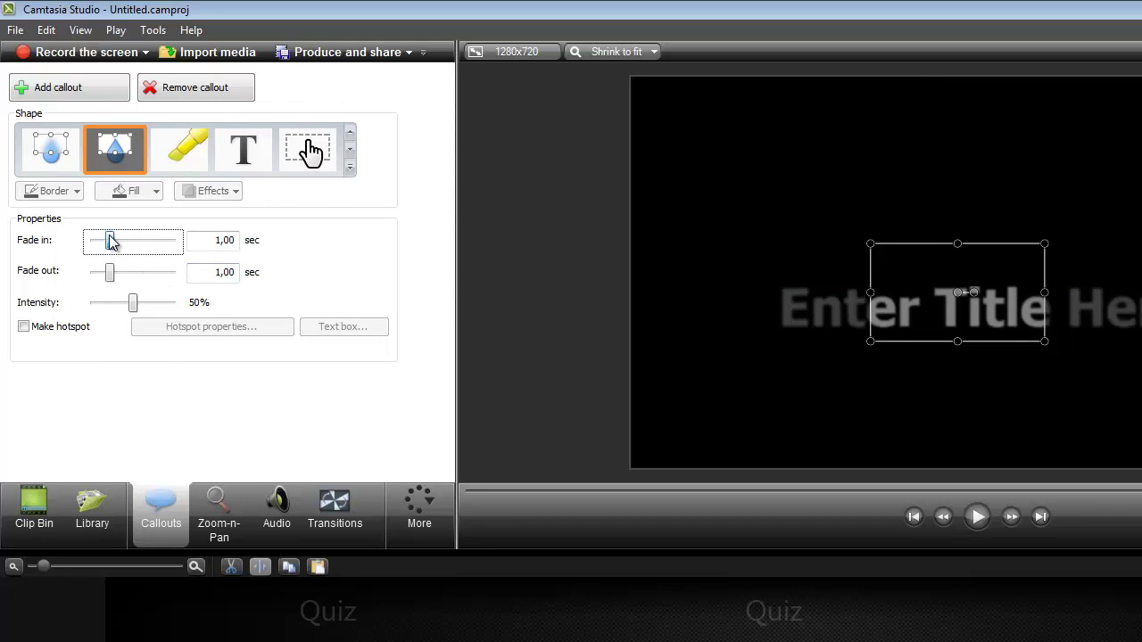
# - Set the new spotlight's fade in and fade out to 2,17 sec and its intensity to 65%, and preview it
pyautogui.moveTo(109, 272); pyautogui.dragTo(144, 302)
pyautogui.click(977, 516)
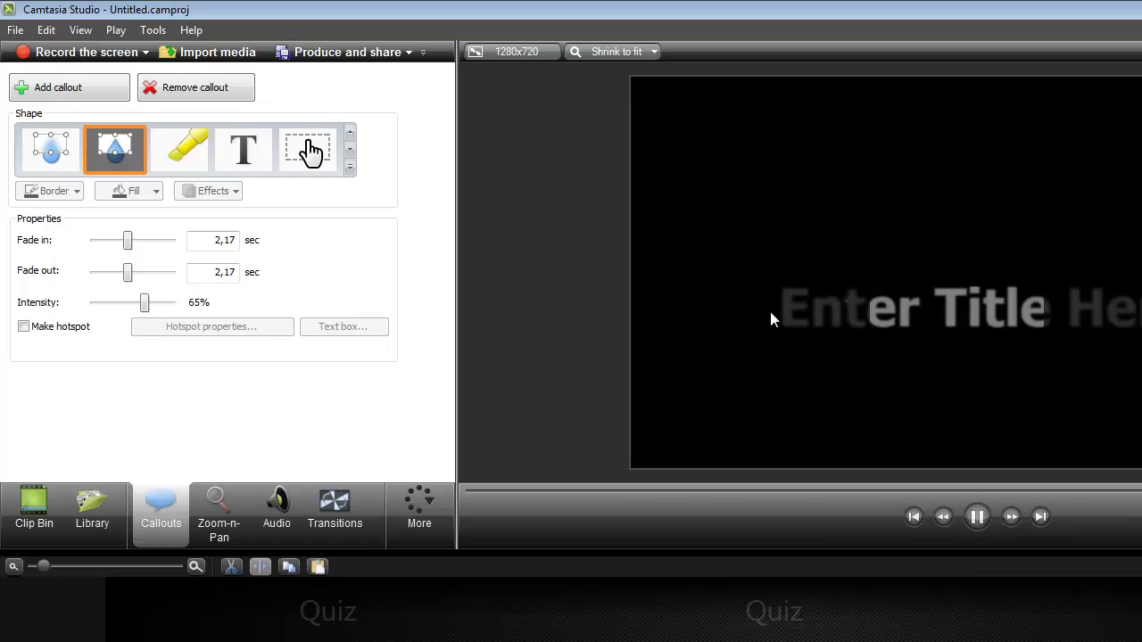
pyautogui.moveTo(971, 312)
pyautogui.mouseDown()
pyautogui.moveTo(947, 311)
pyautogui.moveTo(980, 319)
pyautogui.mouseUp()
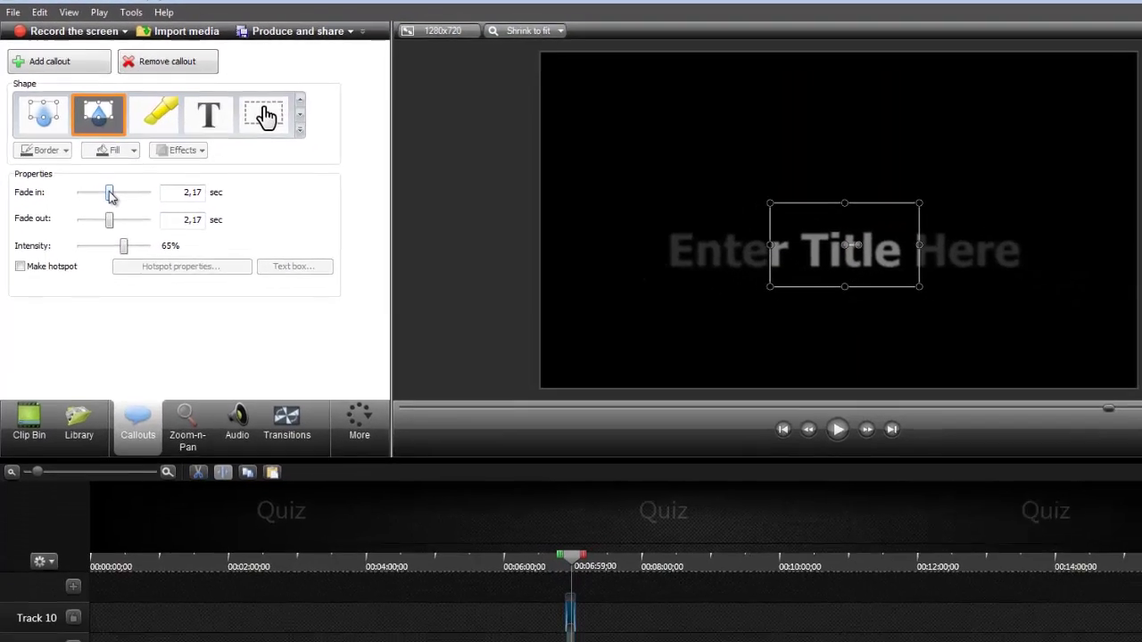
# - Set the spotlight's fade in to 0,30 sec and fade out to 2,67 sec, and shift its Track 10 clip earlier to end with the callouts below
pyautogui.moveTo(109, 197); pyautogui.dragTo(44, 169)
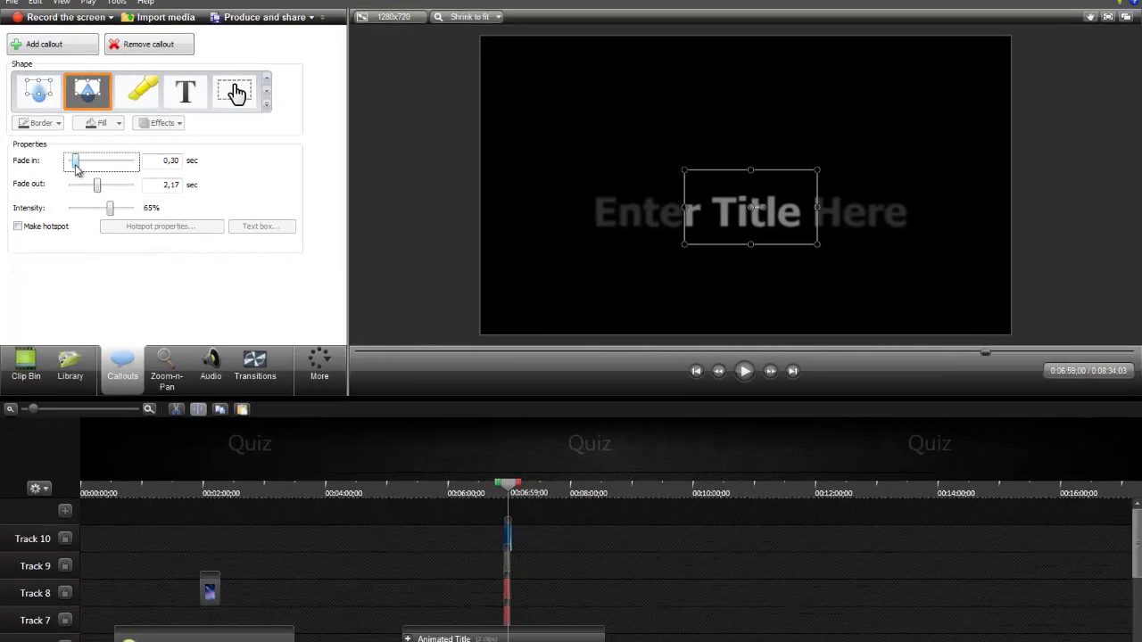
pyautogui.moveTo(96, 184); pyautogui.dragTo(103, 185)
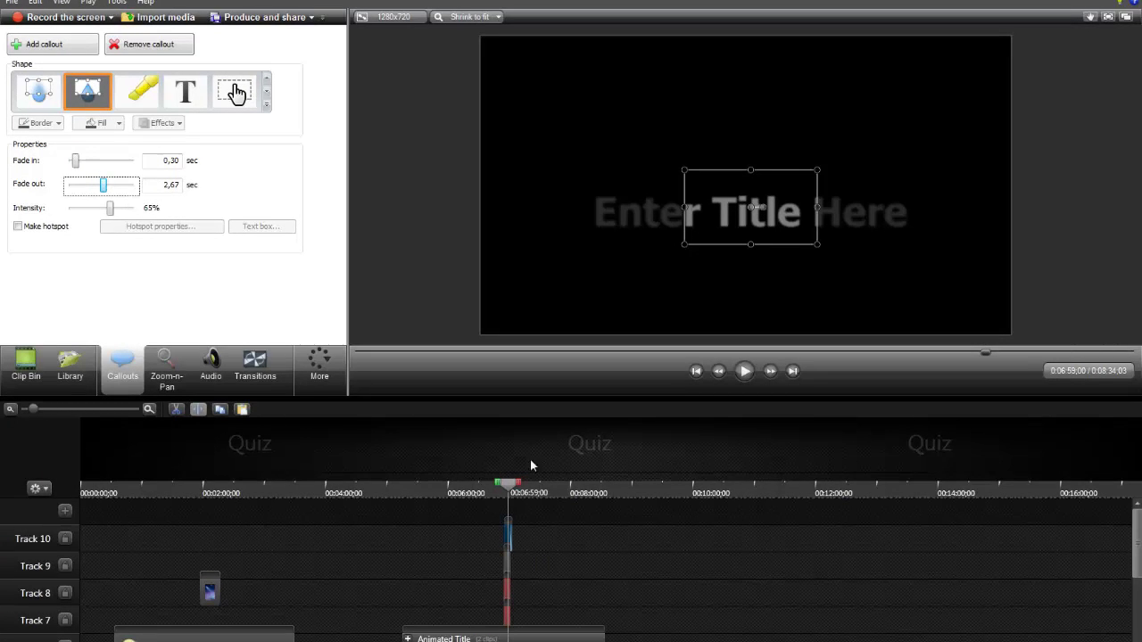
pyautogui.moveTo(34, 409); pyautogui.dragTo(81, 408)
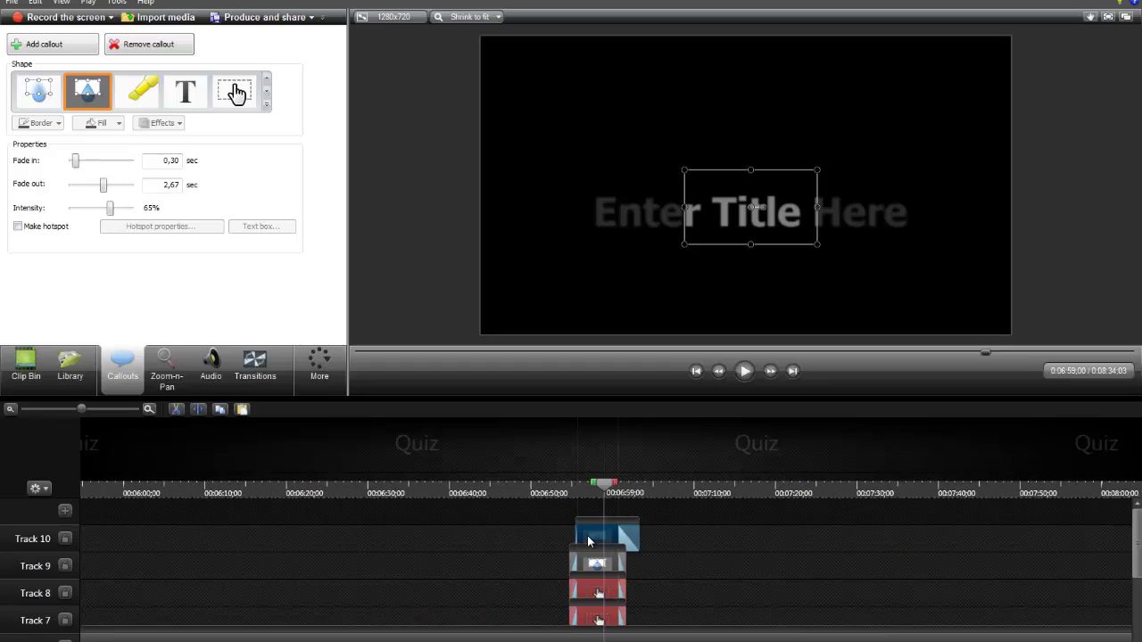
pyautogui.moveTo(587, 539); pyautogui.dragTo(555, 532)
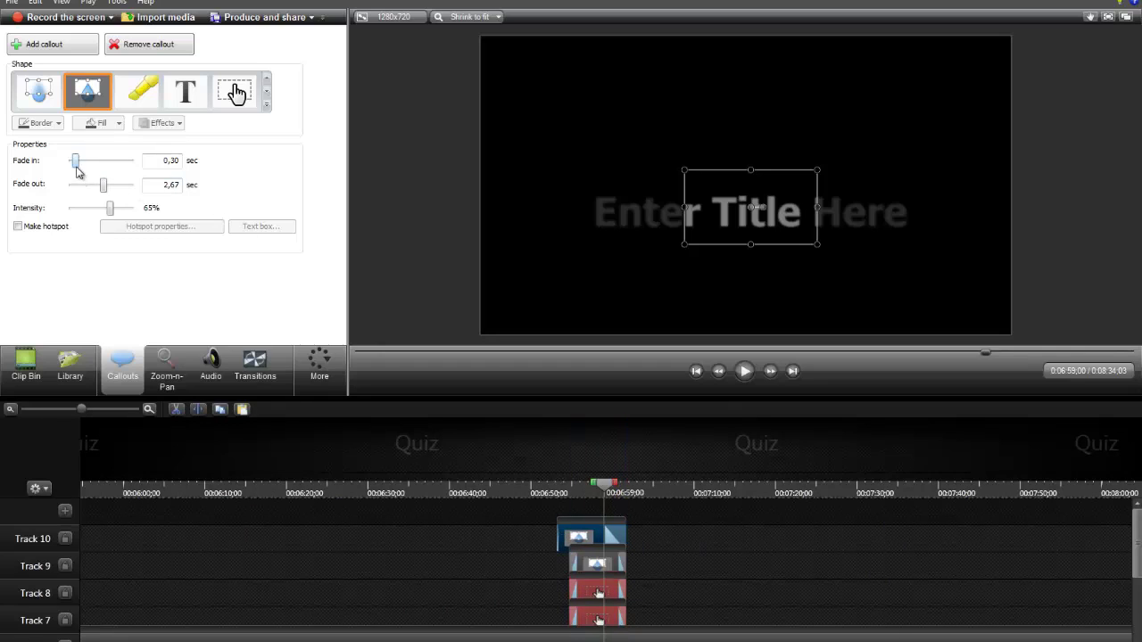
# - Try the spotlight at 100% intensity, settle on 67%, and make the callout a hotspot
pyautogui.moveTo(110, 208); pyautogui.dragTo(151, 211)
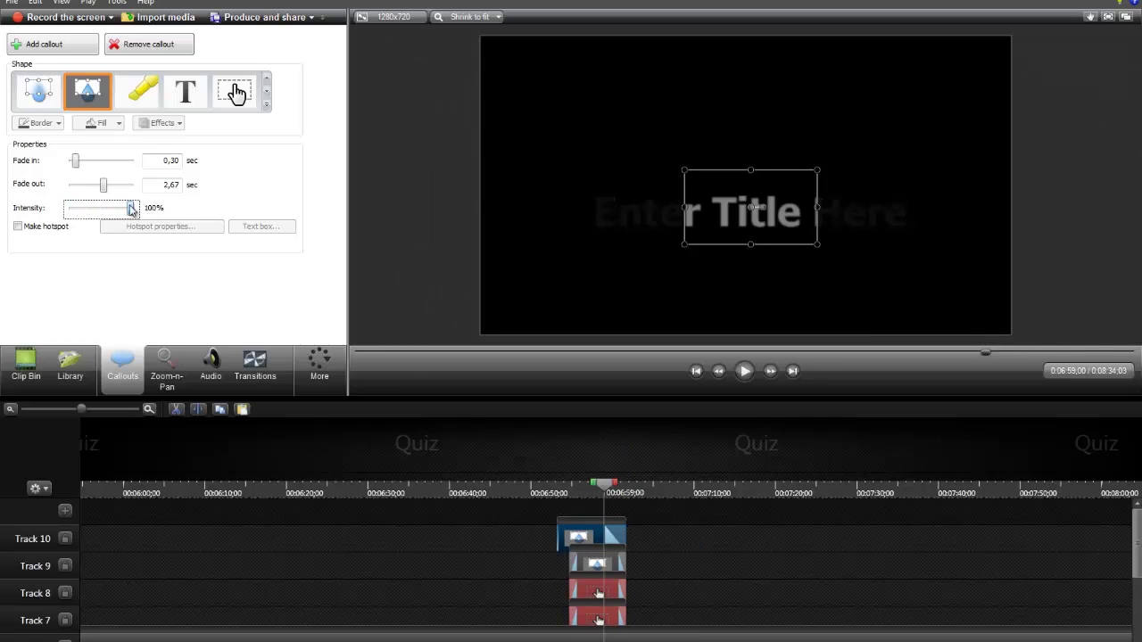
pyautogui.moveTo(131, 208)
pyautogui.mouseDown()
pyautogui.moveTo(93, 209)
pyautogui.moveTo(124, 209)
pyautogui.moveTo(113, 210)
pyautogui.mouseUp()
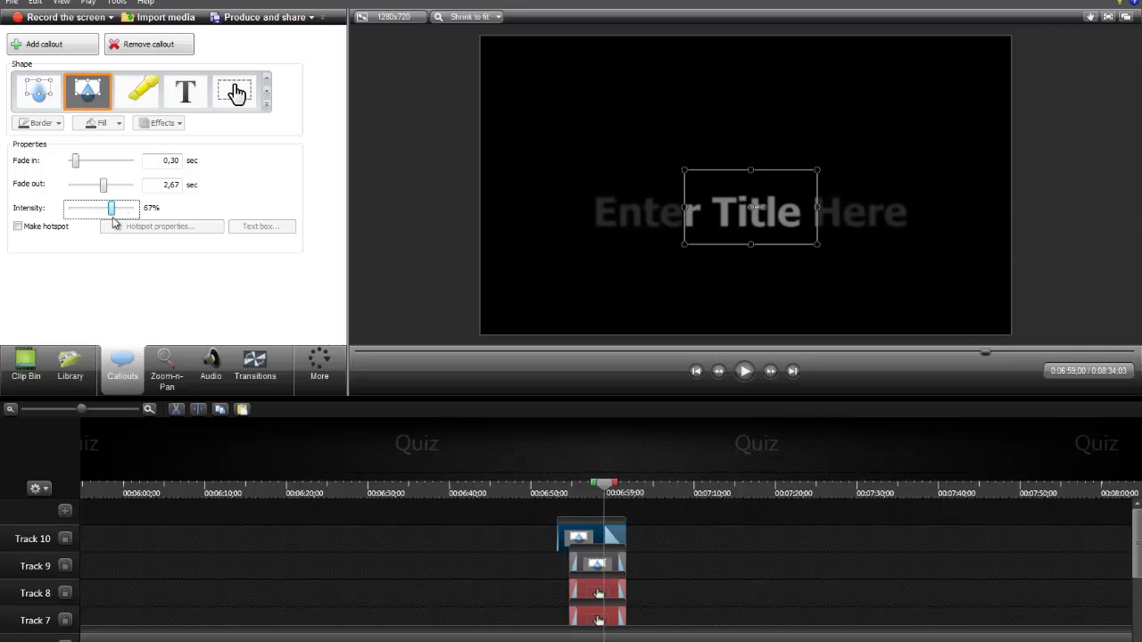
pyautogui.click(57, 229)
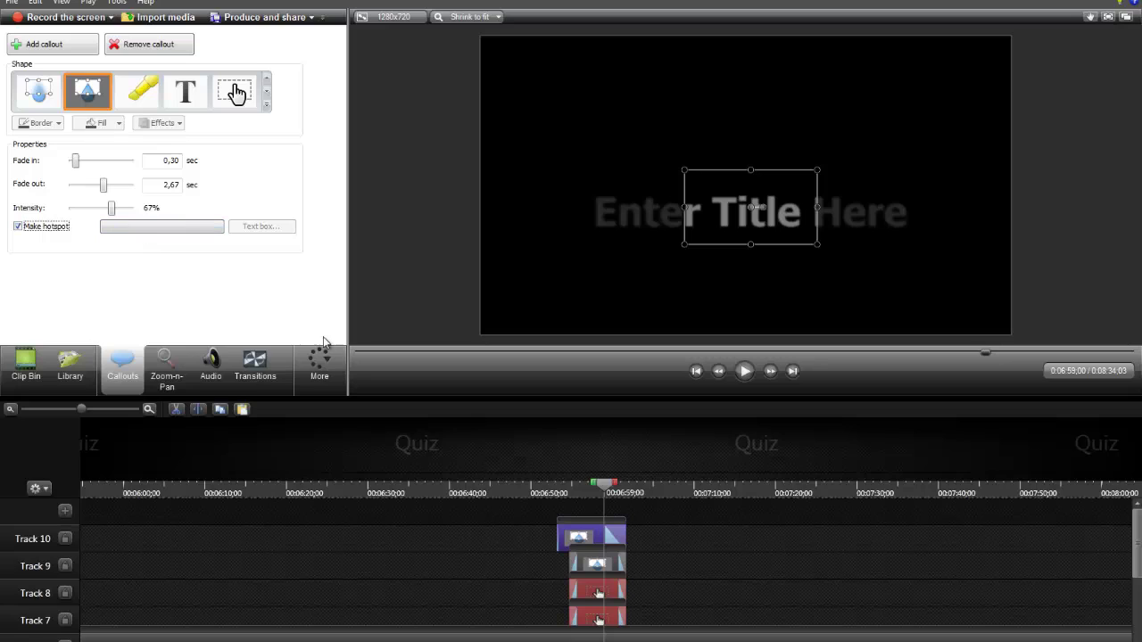
# - Examine the hotspot's properties, trying the Go to frame at time action and the pause option, and discard the changes
pyautogui.click(205, 231)
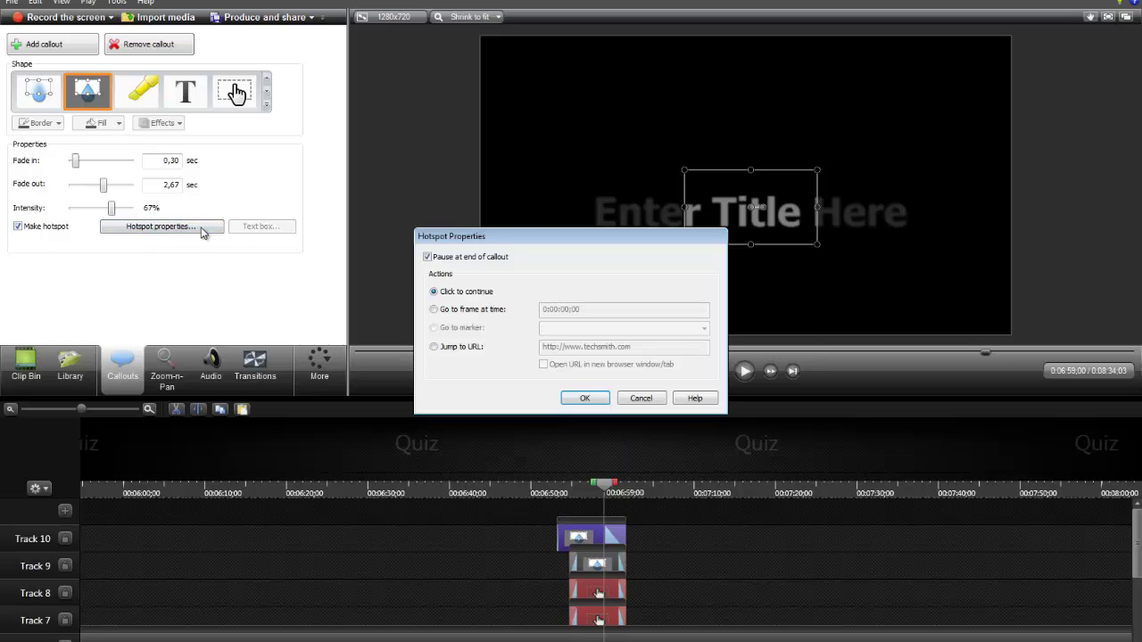
pyautogui.click(455, 313)
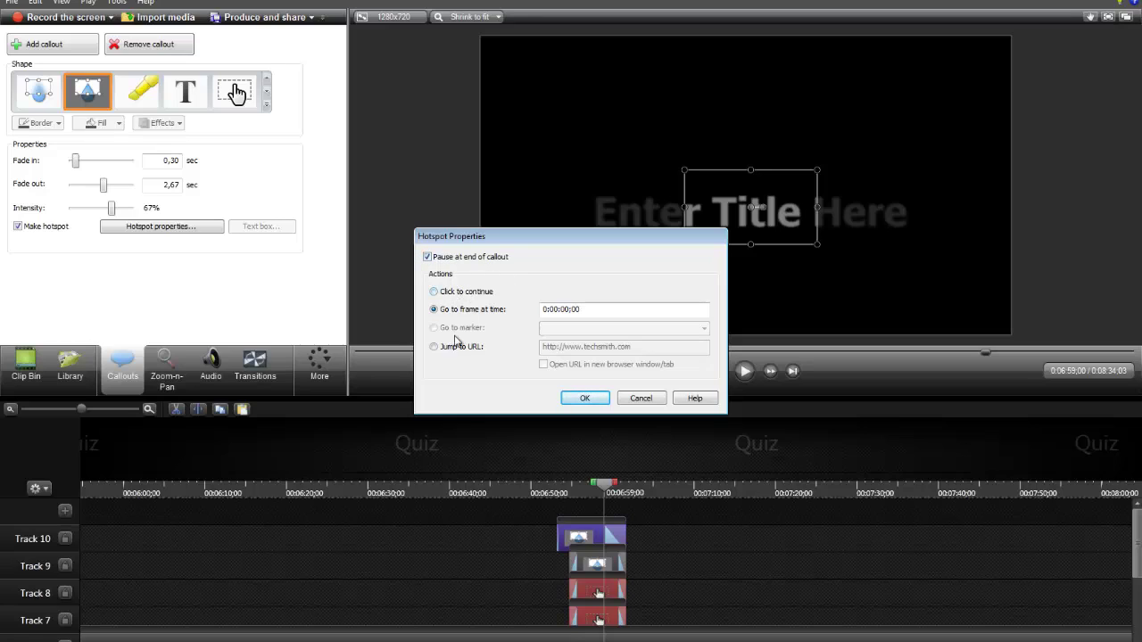
pyautogui.click(428, 257)
pyautogui.click(641, 398)
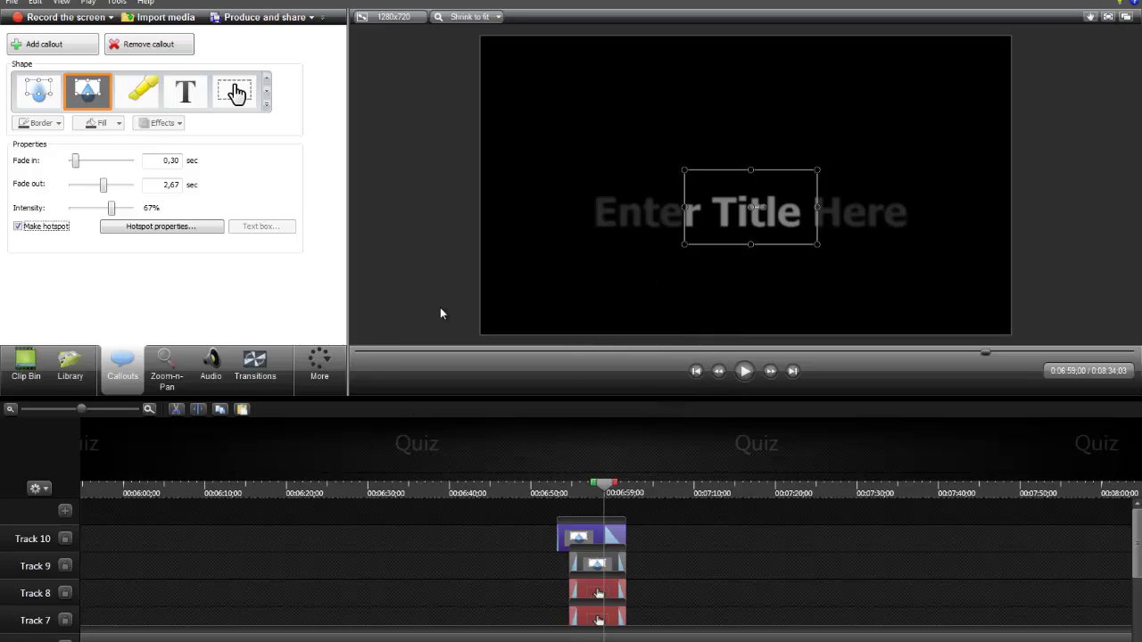
# - Change the Track 10 callout to the blur effect at 100% intensity and place it over the title's word Enter
pyautogui.click(40, 92)
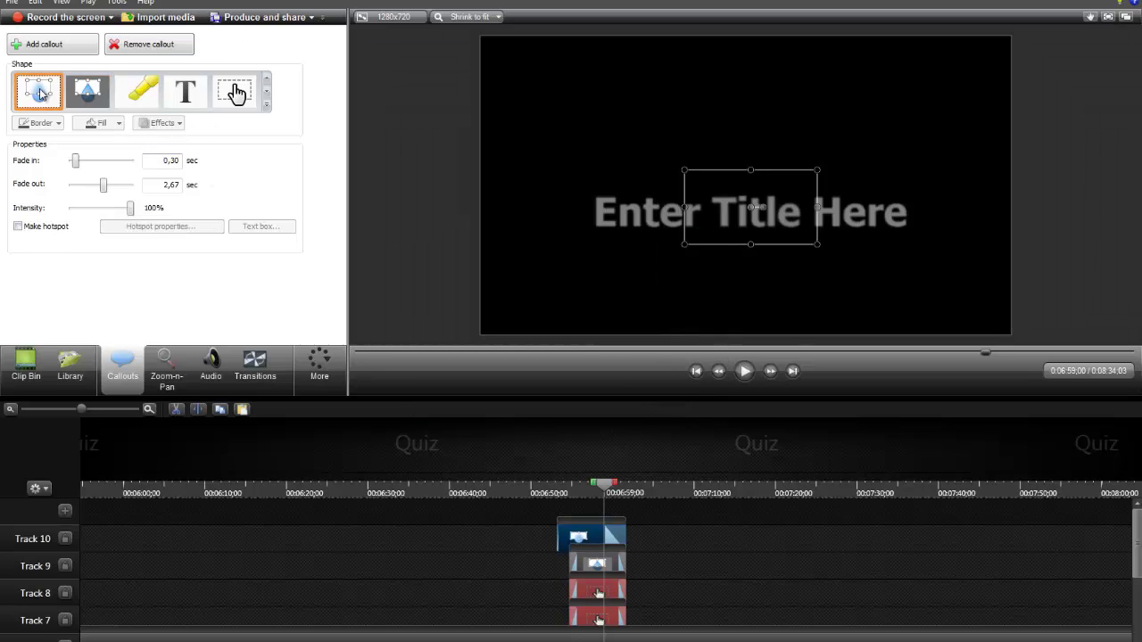
pyautogui.moveTo(769, 199); pyautogui.dragTo(630, 210)
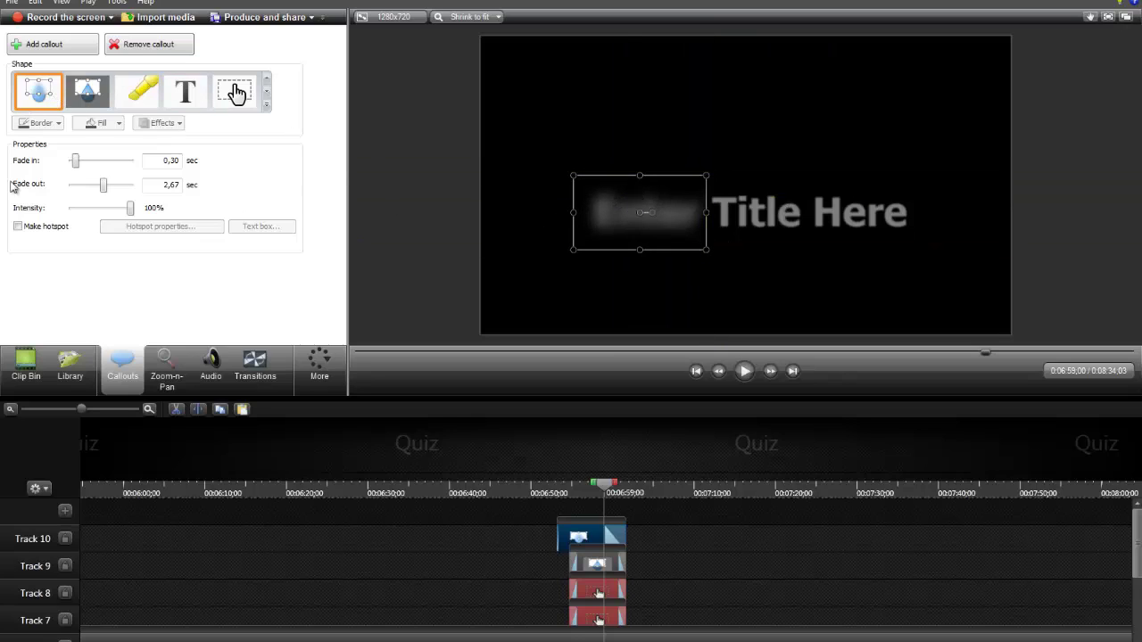
pyautogui.moveTo(128, 208)
pyautogui.mouseDown()
pyautogui.moveTo(85, 209)
pyautogui.moveTo(130, 208)
pyautogui.mouseUp()
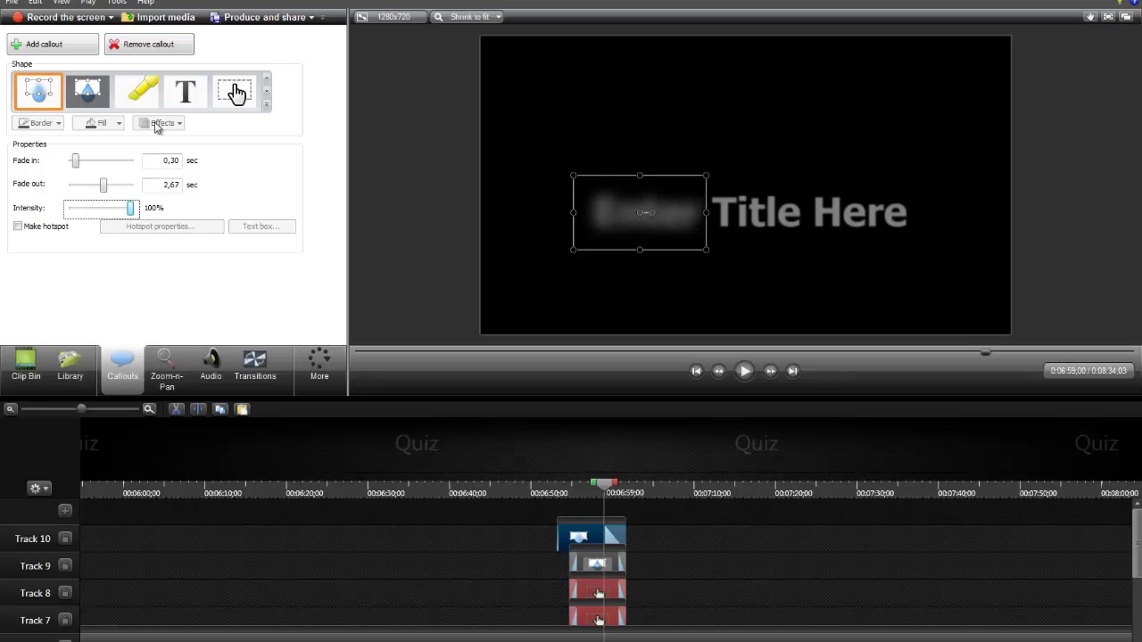
# - Change the callout over the word Enter to the pixelate effect
pyautogui.click(265, 97)
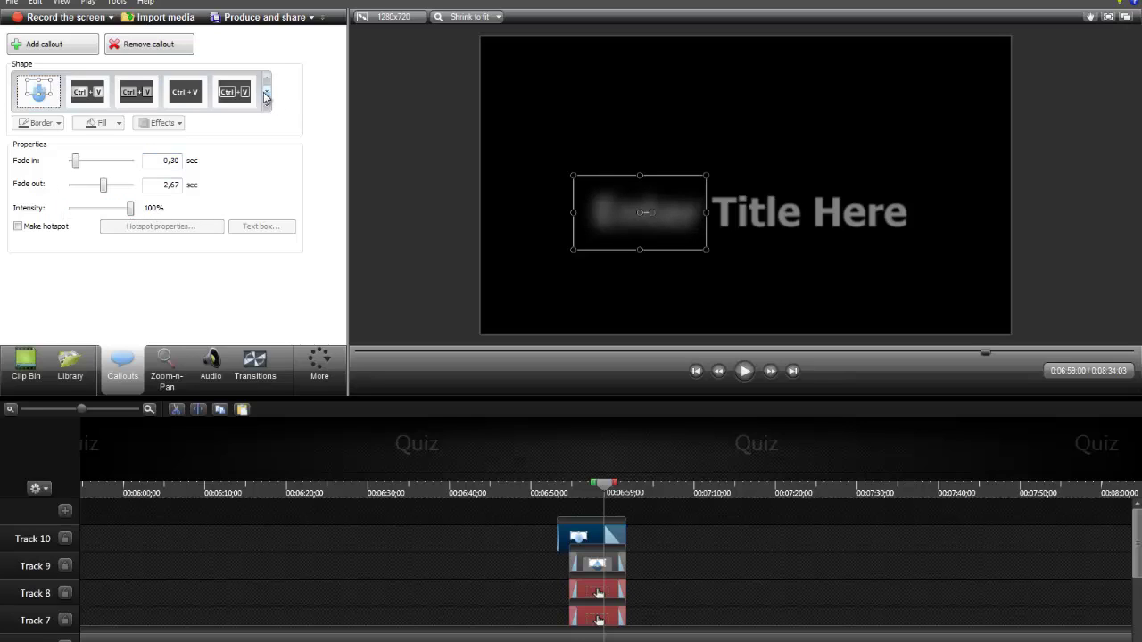
pyautogui.click(37, 92)
pyautogui.click(611, 194)
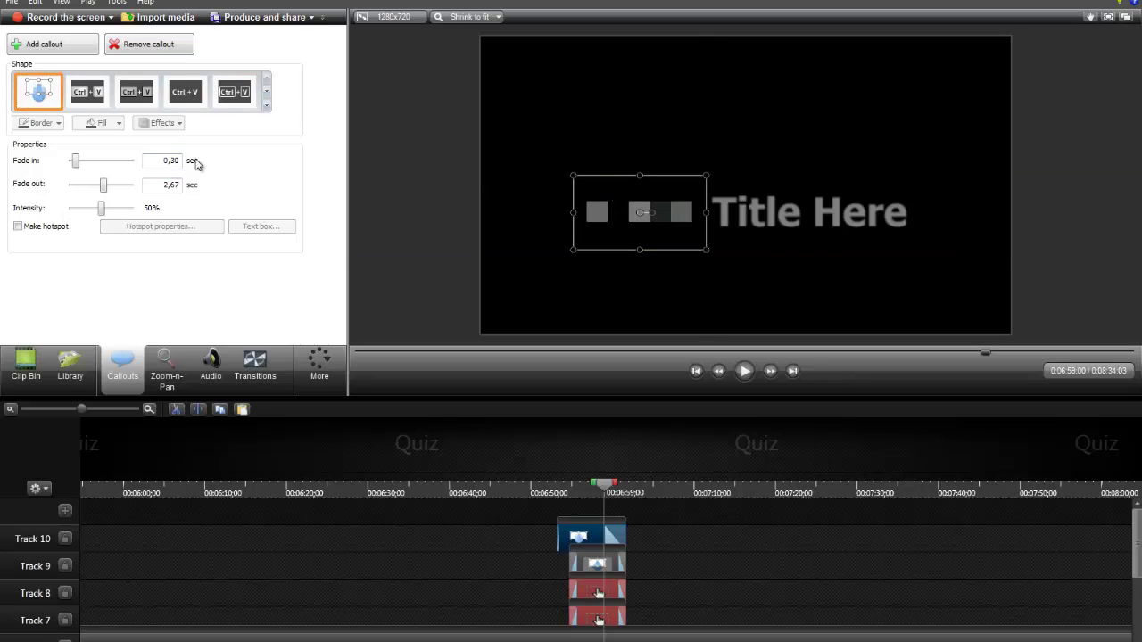
# - Change the callout to the raised keystroke style listed before Gray Keystrokes, enlarge it, and place it above the start of the title
pyautogui.click(101, 98)
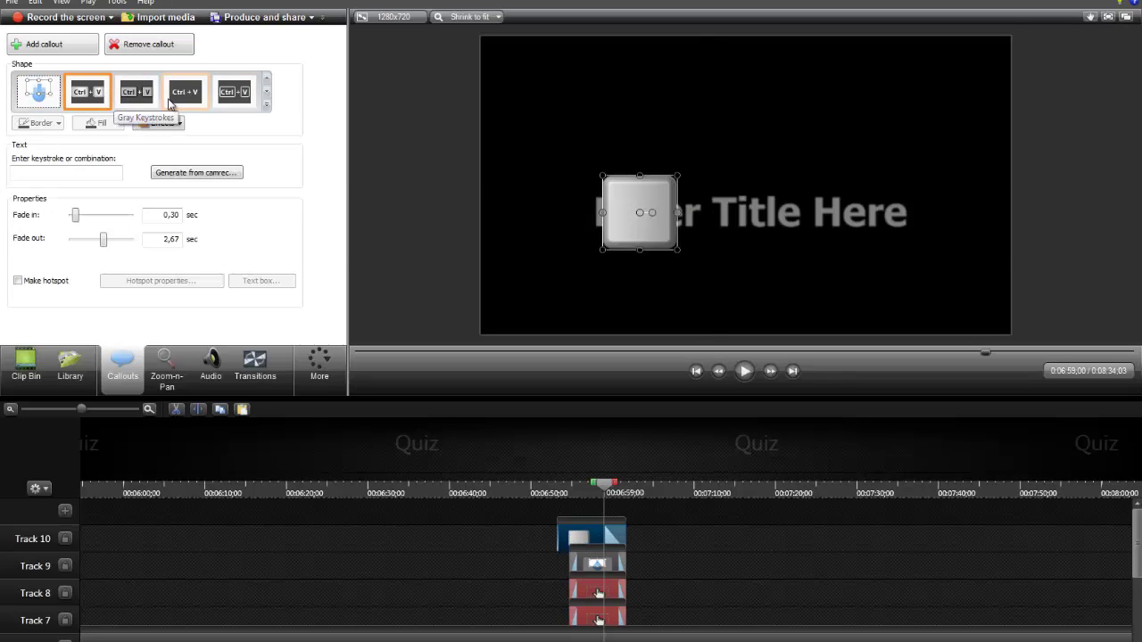
pyautogui.click(619, 195)
pyautogui.moveTo(619, 194); pyautogui.dragTo(521, 167)
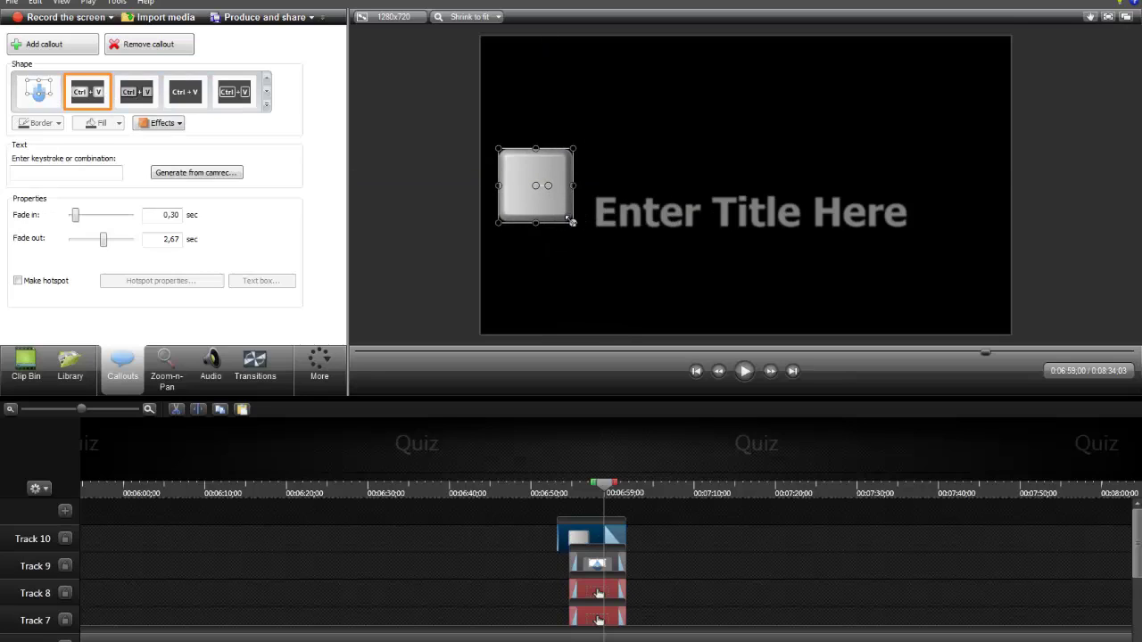
pyautogui.moveTo(563, 224); pyautogui.dragTo(607, 256)
pyautogui.click(552, 203)
pyautogui.moveTo(552, 203); pyautogui.dragTo(577, 172)
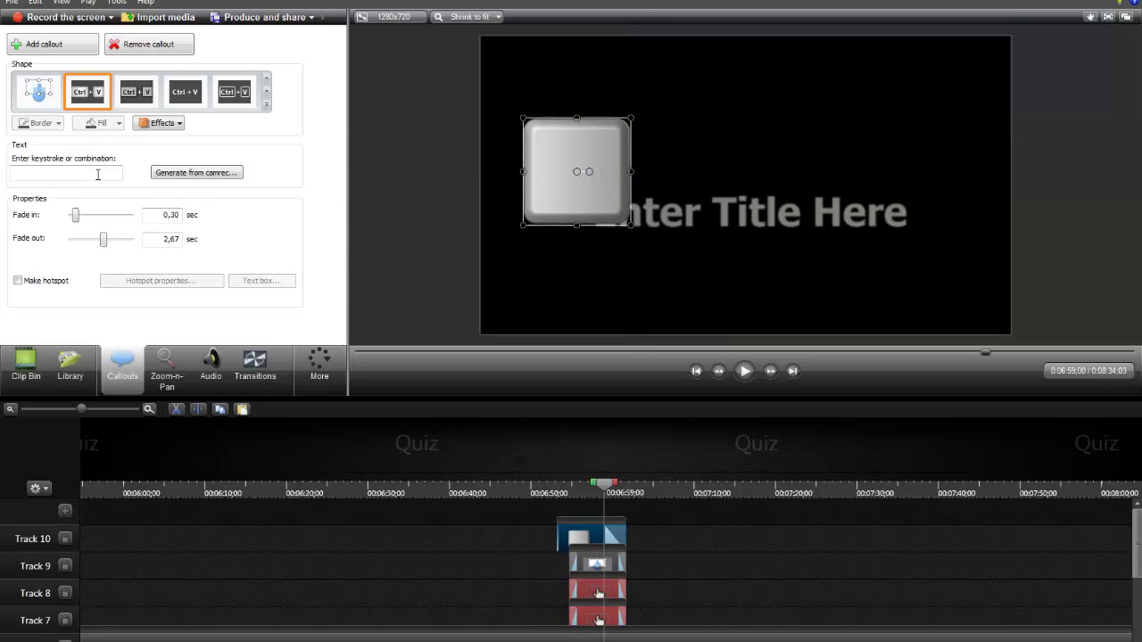
# - Try to generate keystroke callouts from the camrec recording
pyautogui.click(158, 173)
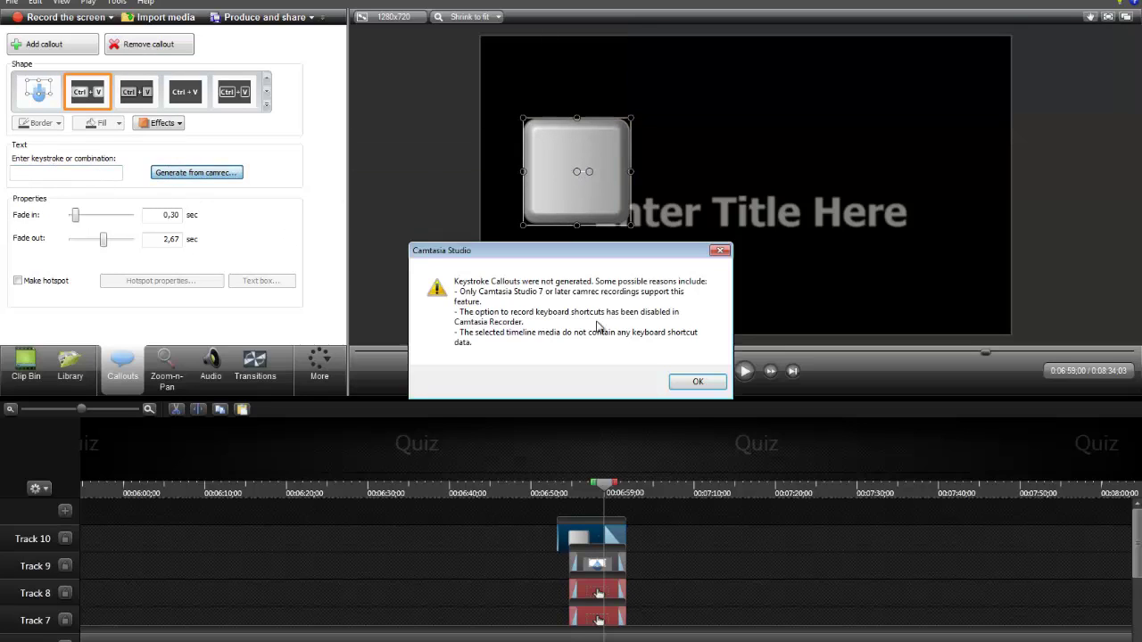
pyautogui.click(694, 382)
# - Shift the title up and left, place the keystroke callout over its start, and set the callout's fade out to 2,03 sec
pyautogui.moveTo(594, 250); pyautogui.dragTo(493, 142)
pyautogui.moveTo(564, 156)
pyautogui.mouseDown()
pyautogui.moveTo(569, 212)
pyautogui.moveTo(596, 181)
pyautogui.moveTo(577, 174)
pyautogui.mouseUp()
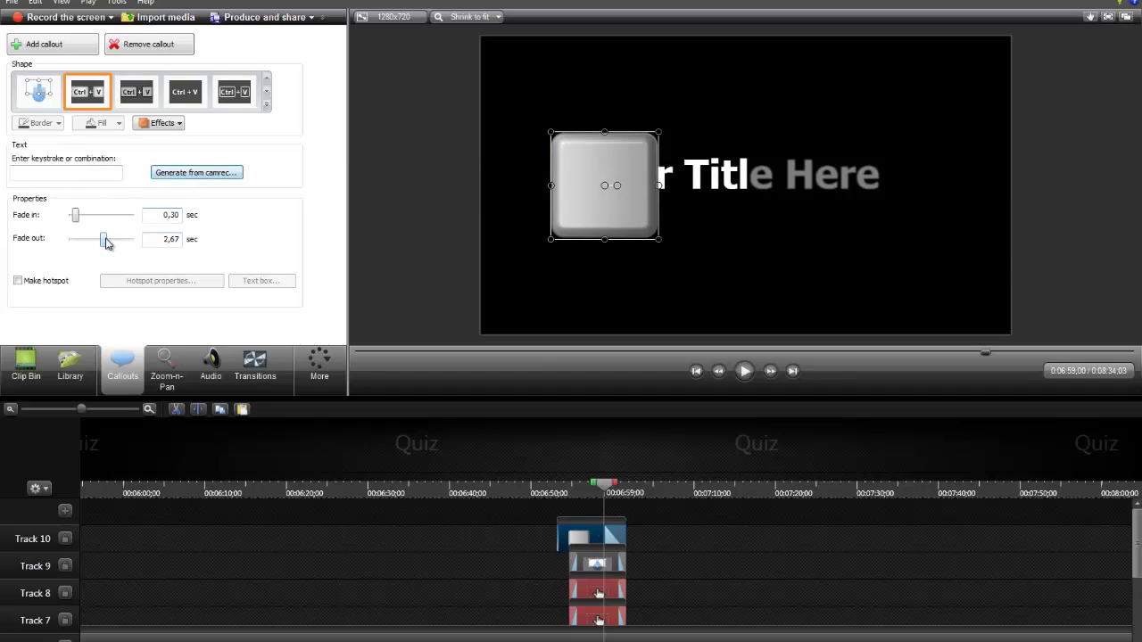
pyautogui.moveTo(105, 242)
pyautogui.mouseDown()
pyautogui.moveTo(89, 243)
pyautogui.moveTo(122, 244)
pyautogui.moveTo(96, 242)
pyautogui.mouseUp()
# - Switch the callout to Gray Keystrokes below the title's first letters and try generating its keystrokes from the camrec
pyautogui.click(135, 92)
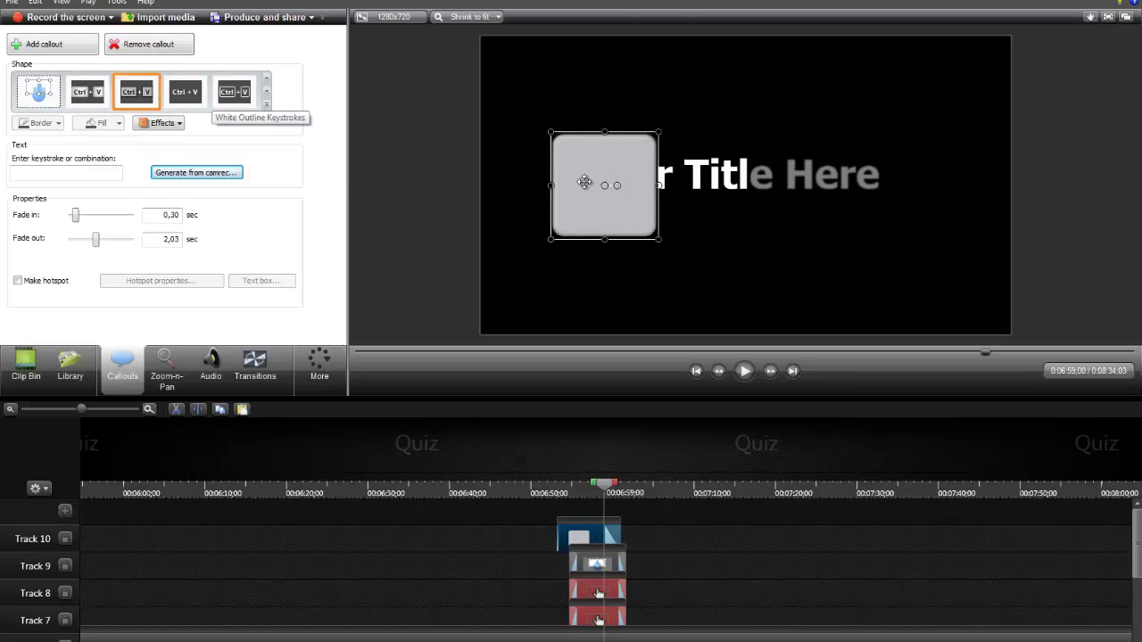
pyautogui.moveTo(584, 182); pyautogui.dragTo(573, 240)
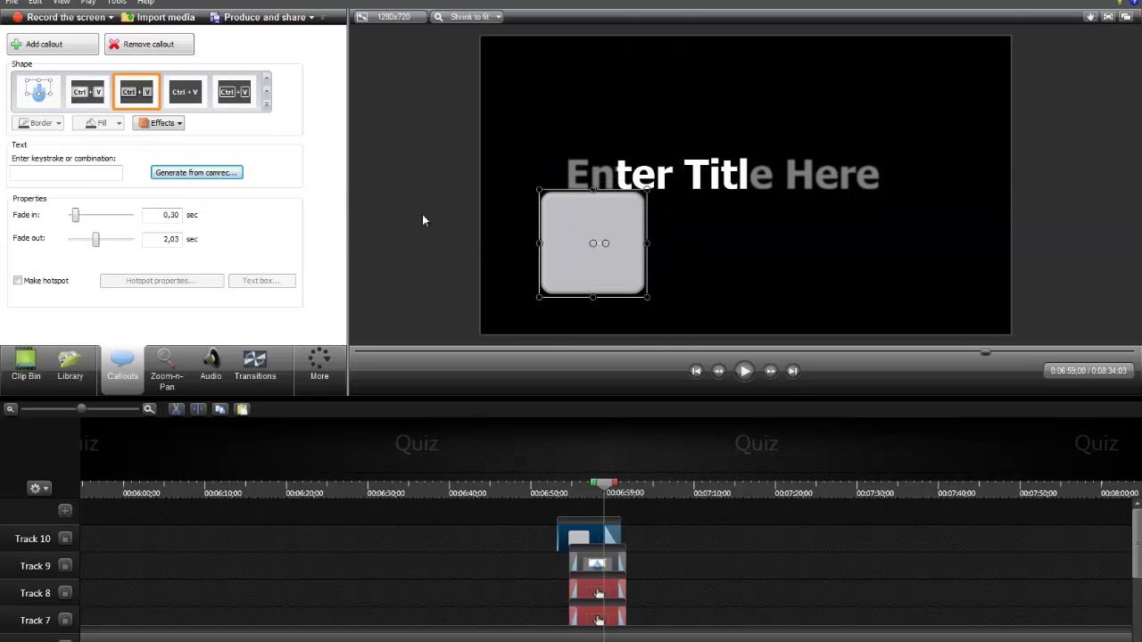
pyautogui.click(167, 175)
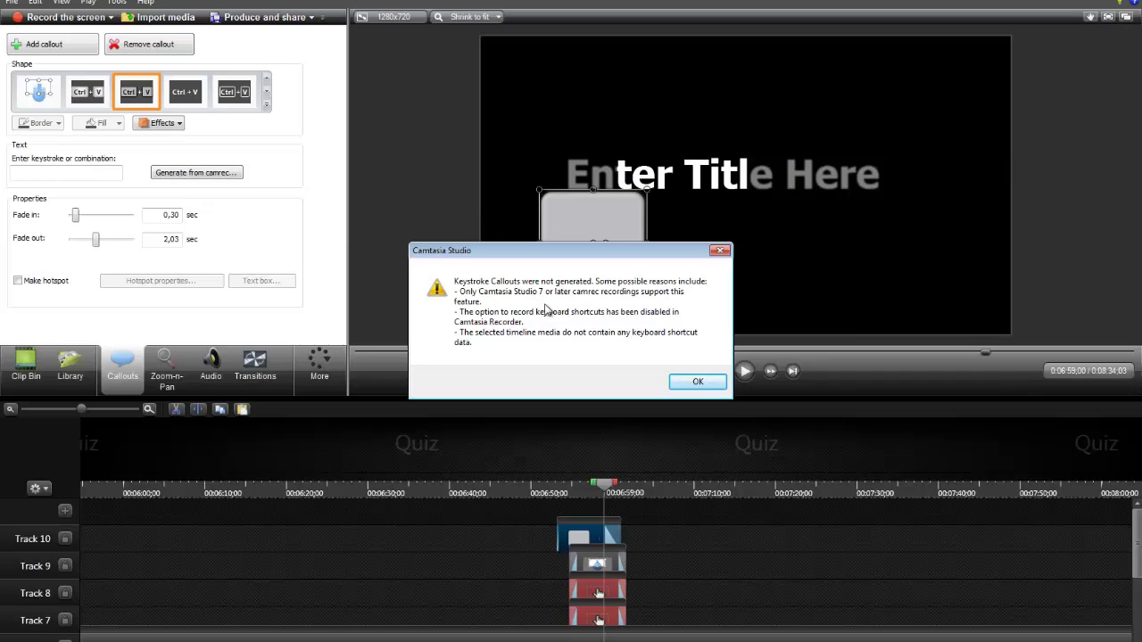
pyautogui.click(700, 381)
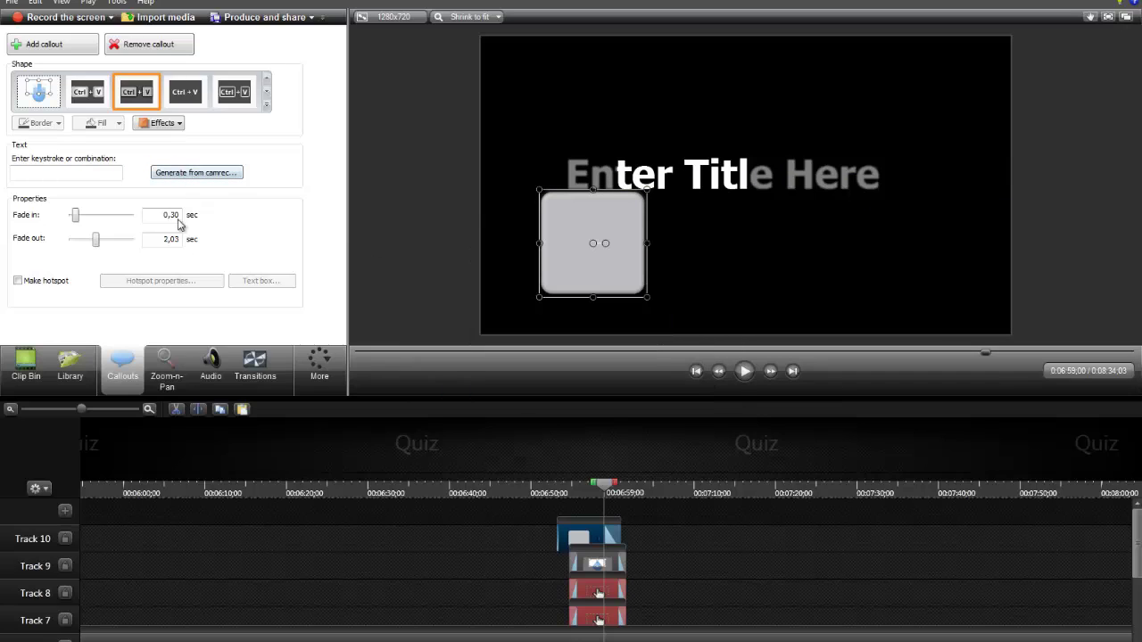
# - Try the remaining keystroke styles, including White Outline Keystrokes, then change the callout to a starburst and move it over the title's second half
pyautogui.click(187, 95)
pyautogui.click(236, 95)
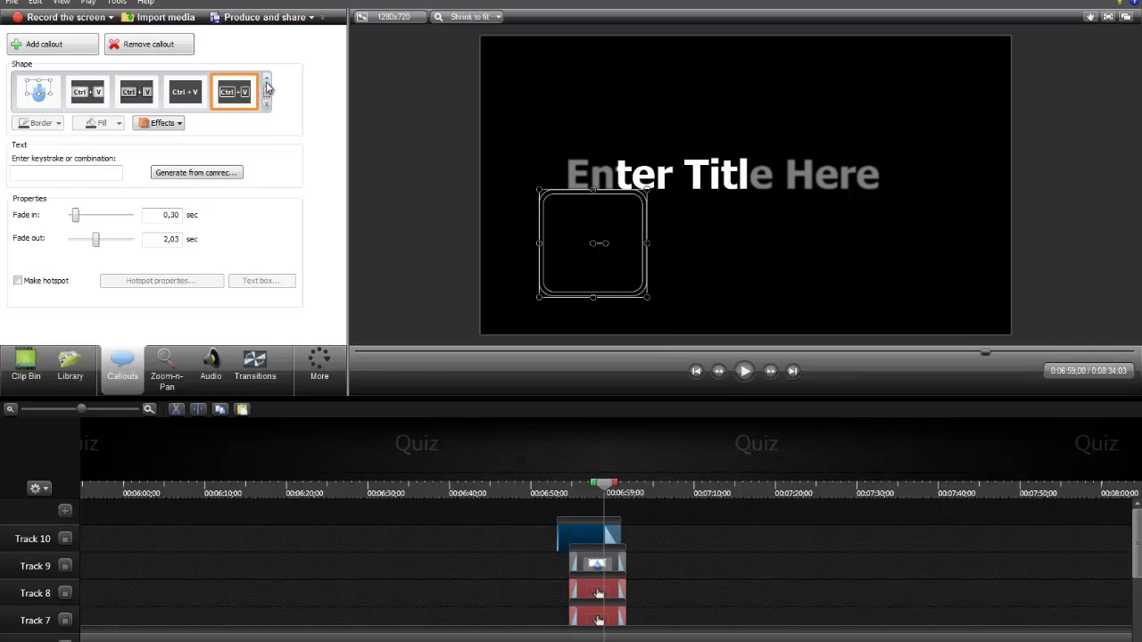
pyautogui.click(266, 82)
pyautogui.click(266, 81)
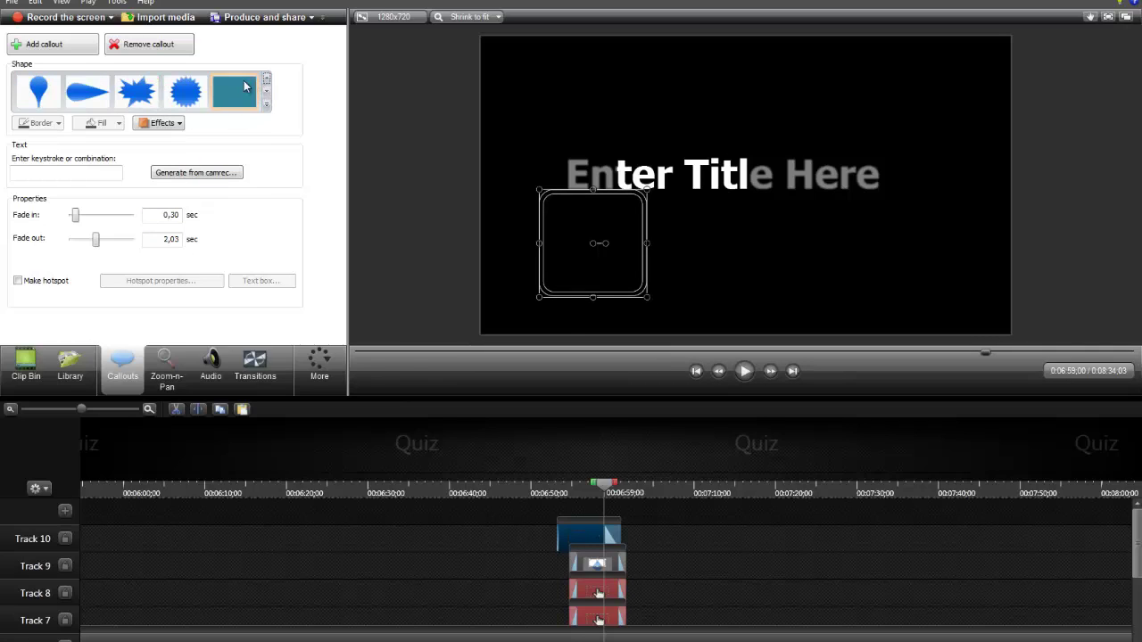
pyautogui.click(186, 91)
pyautogui.moveTo(619, 237); pyautogui.dragTo(796, 115)
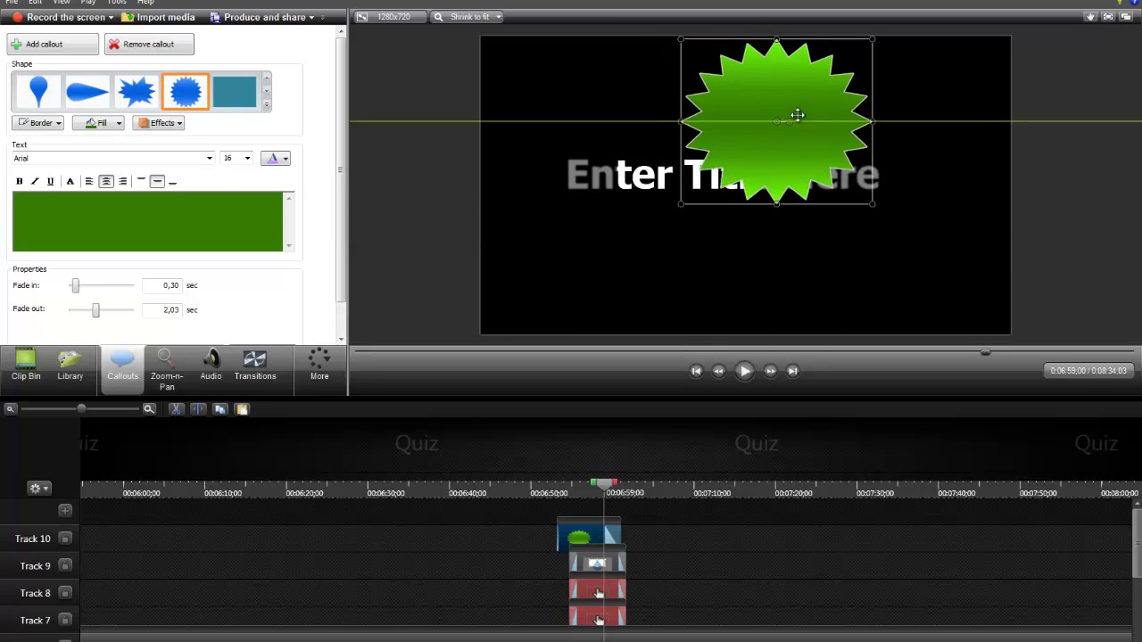
pyautogui.click(612, 204)
pyautogui.click(388, 197)
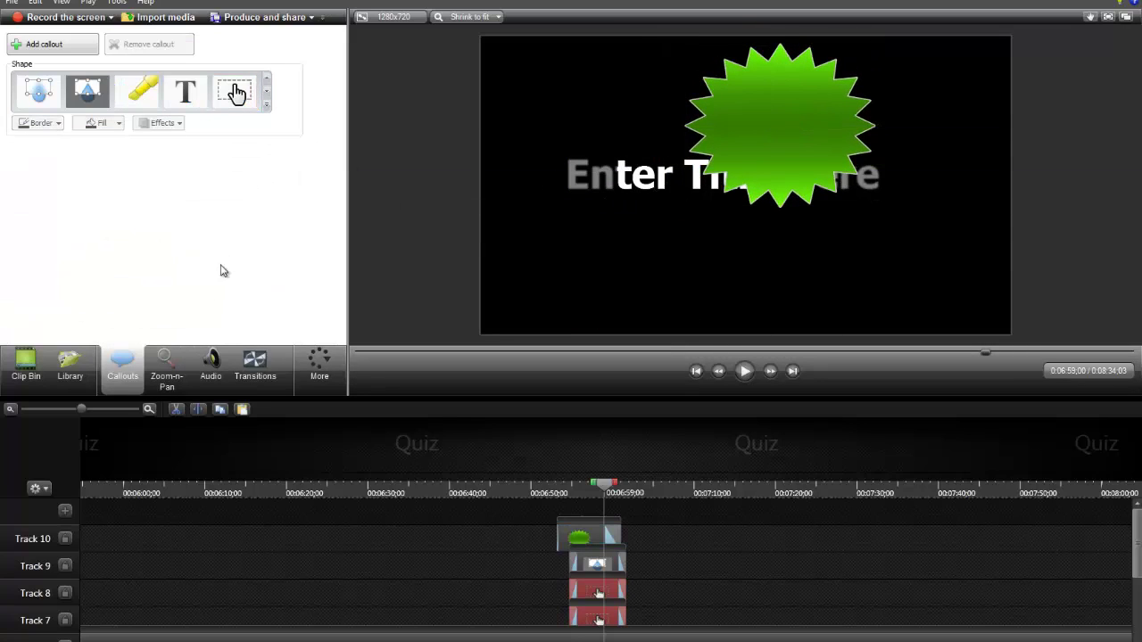
# - Move the starburst across the canvas's right edge and use Zoom-n-Pan to zoom in on the beginning of the title
pyautogui.click(166, 366)
pyautogui.moveTo(793, 131); pyautogui.dragTo(1035, 207)
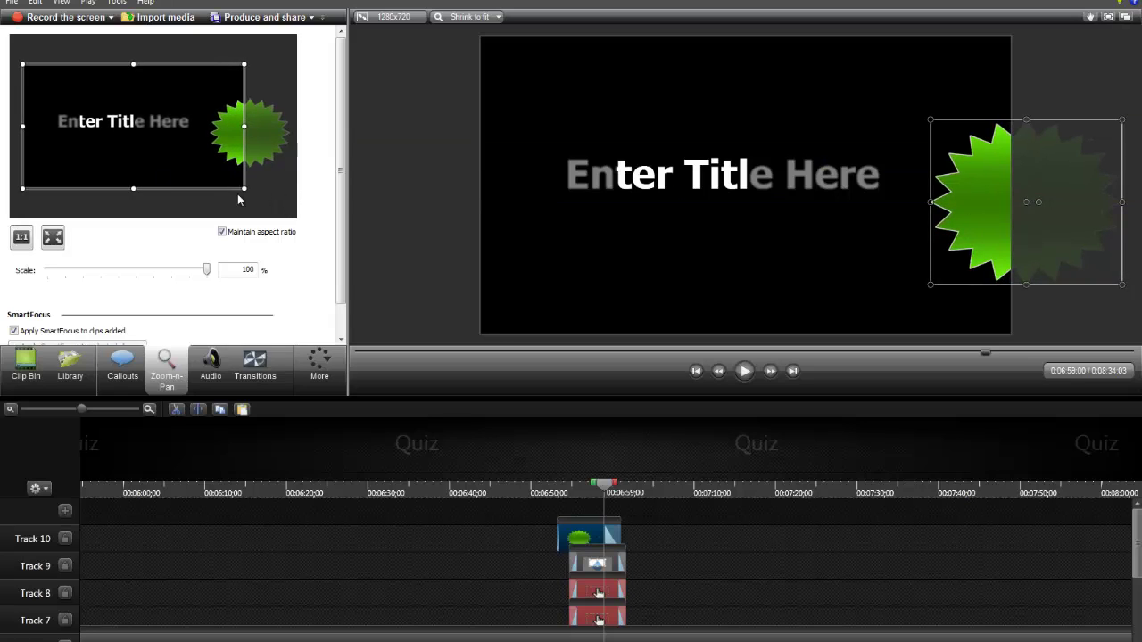
pyautogui.moveTo(242, 189); pyautogui.dragTo(141, 131)
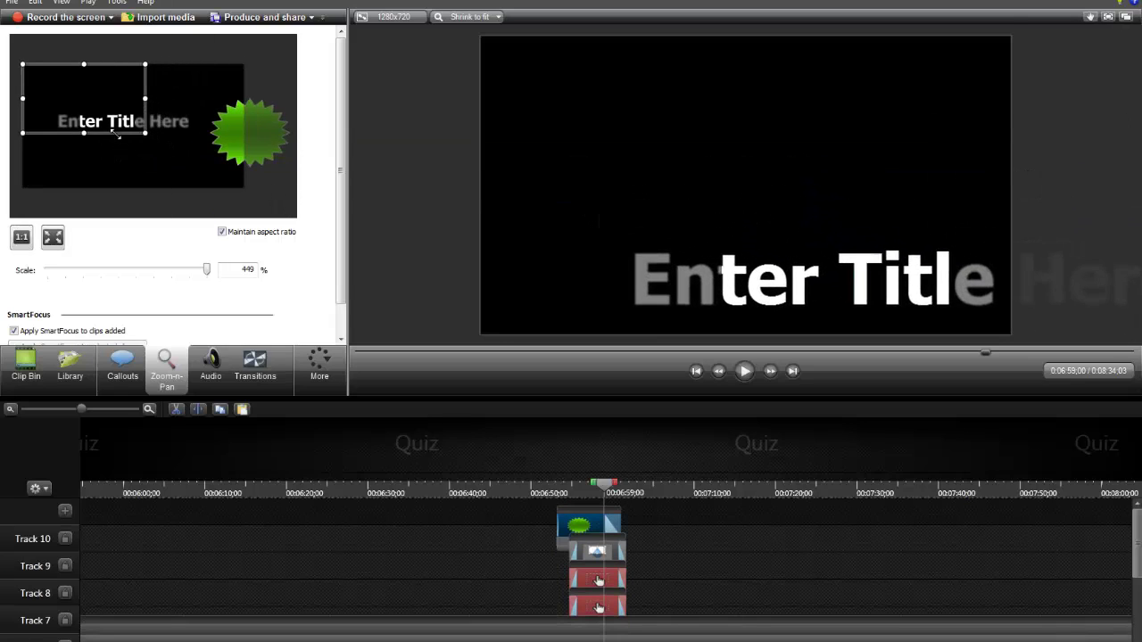
pyautogui.moveTo(92, 102)
pyautogui.mouseDown()
pyautogui.moveTo(87, 117)
pyautogui.moveTo(132, 148)
pyautogui.moveTo(83, 108)
pyautogui.moveTo(79, 116)
pyautogui.mouseUp()
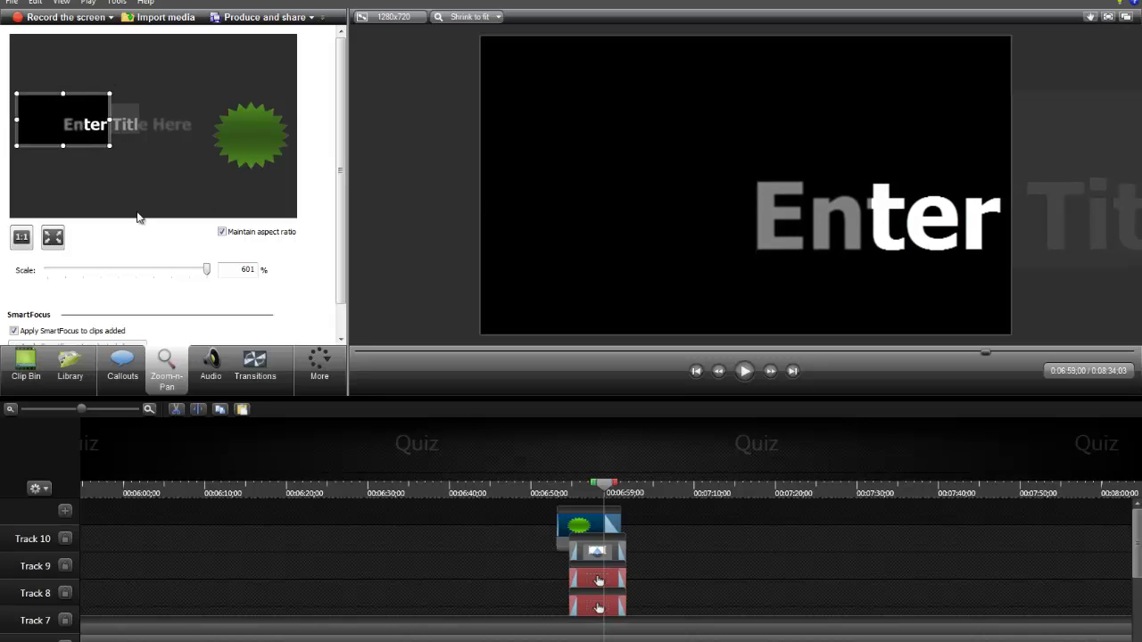
# - Zoom back out with the aspect ratio maintained and scale the media to fit the entire canvas
pyautogui.moveTo(211, 277); pyautogui.dragTo(224, 247)
pyautogui.click(224, 233)
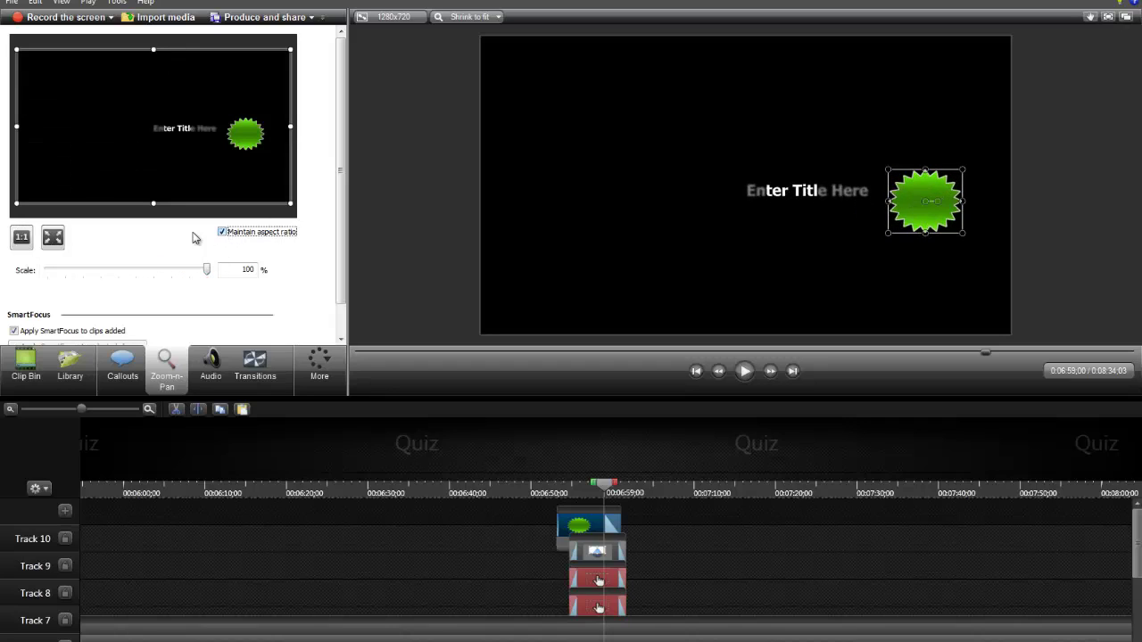
pyautogui.click(22, 237)
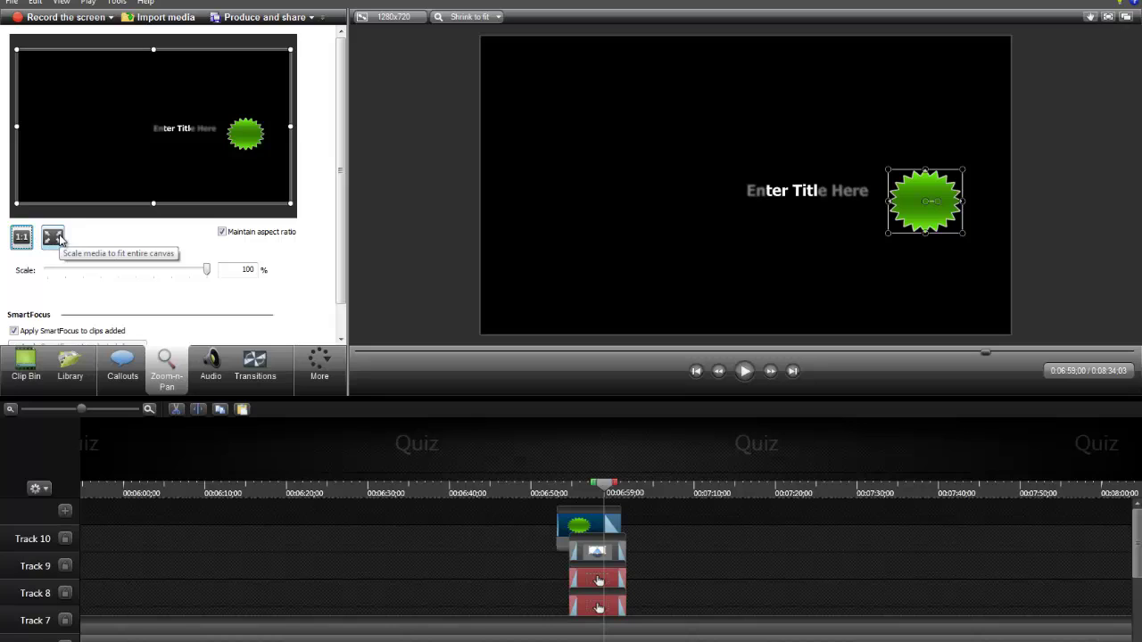
pyautogui.click(58, 238)
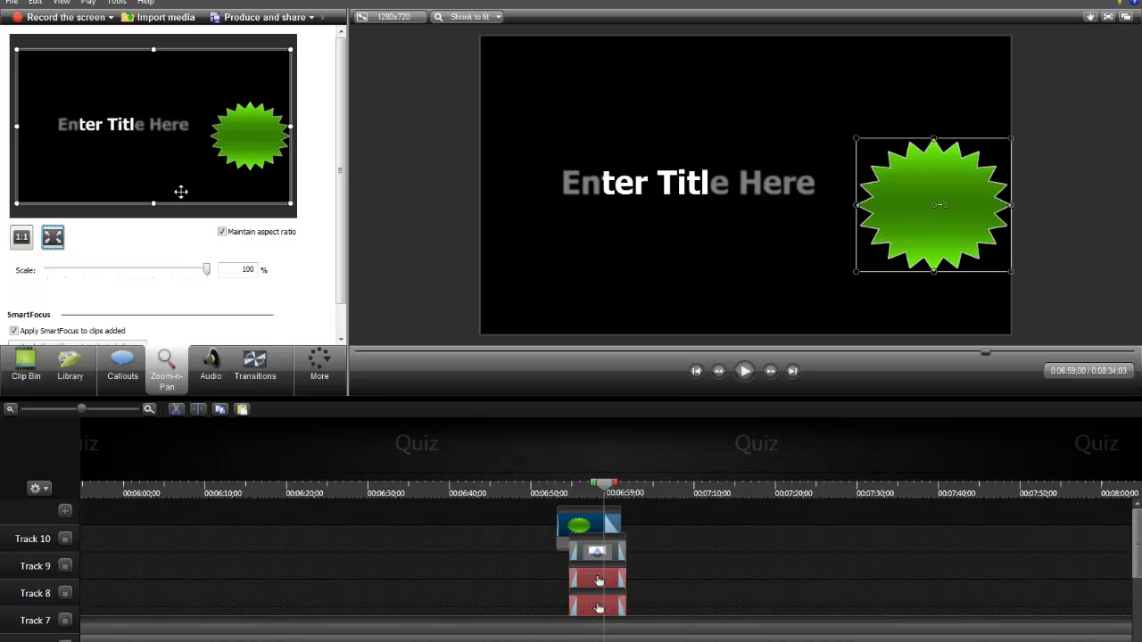
# - Zoom in on the title to a 384% scale with Zoom-n-Pan, and move and shrink the title on the canvas
pyautogui.moveTo(297, 207); pyautogui.dragTo(265, 126)
pyautogui.moveTo(187, 135); pyautogui.dragTo(166, 120)
pyautogui.scroll(-2, 200, 280)
pyautogui.scroll(-1, 200, 281)
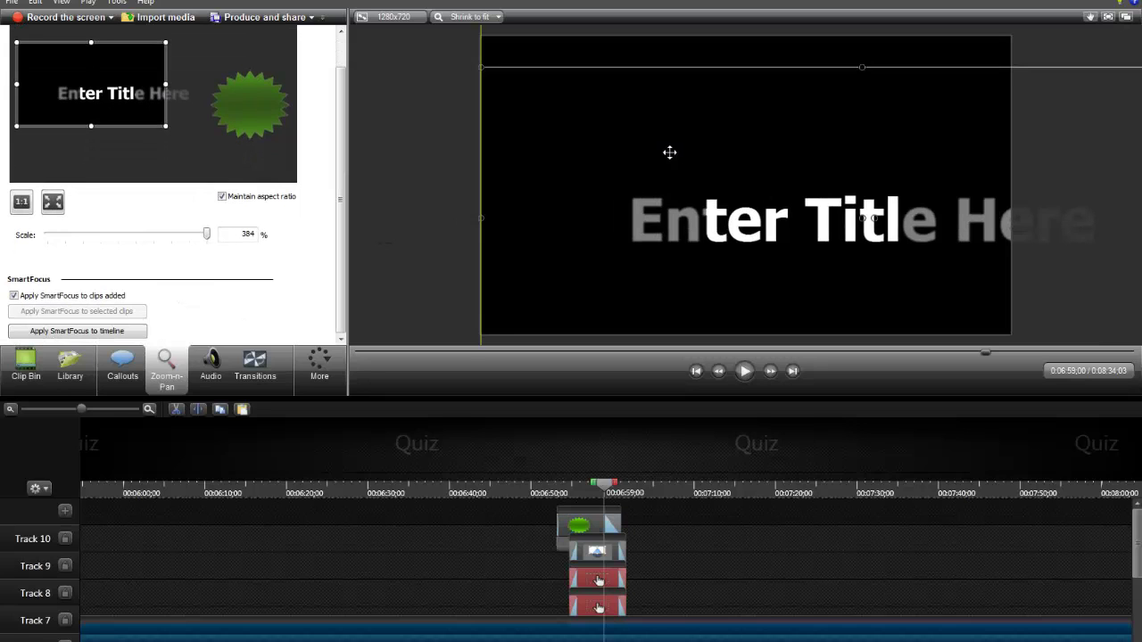
pyautogui.moveTo(667, 152); pyautogui.dragTo(557, 153)
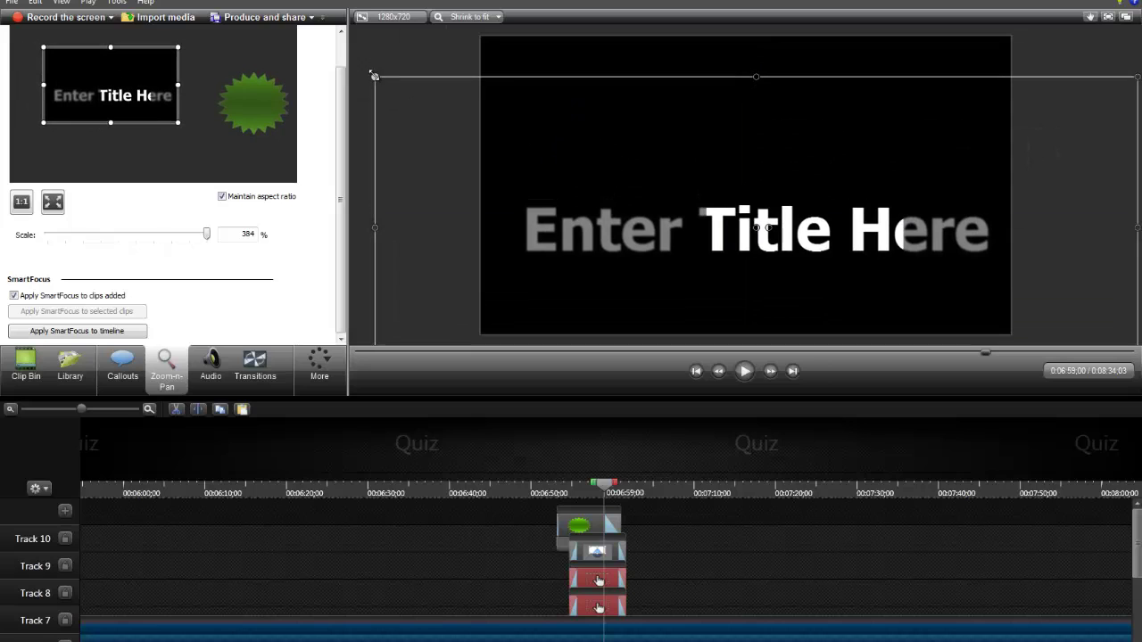
pyautogui.moveTo(376, 76); pyautogui.dragTo(594, 154)
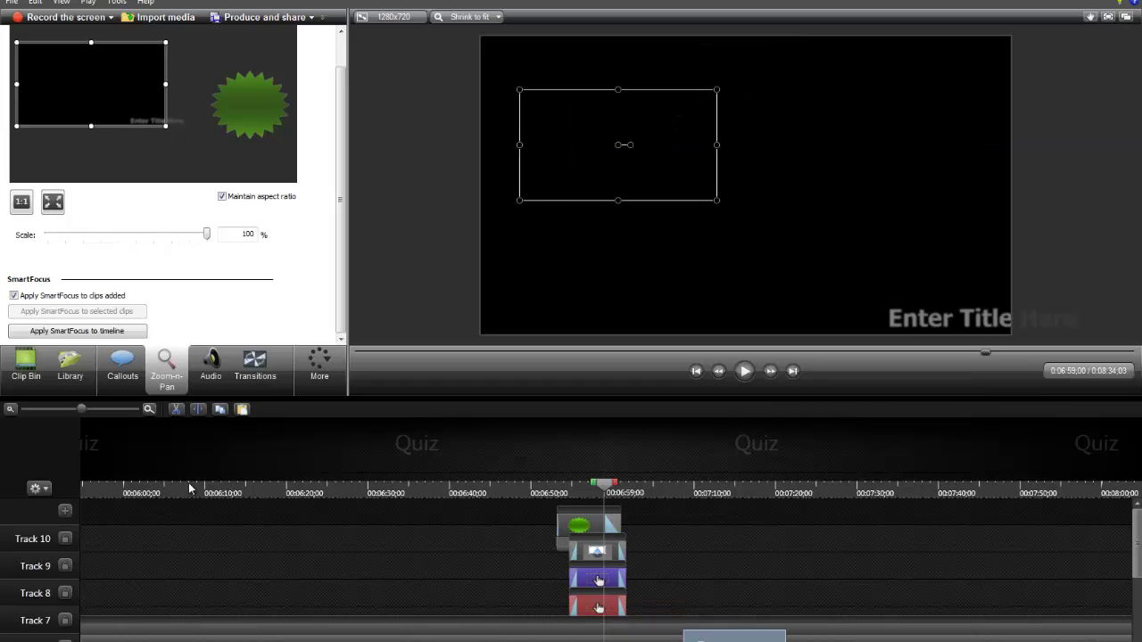
# - Select all clips on every timeline track and delete them
pyautogui.moveTo(89, 409); pyautogui.dragTo(51, 408)
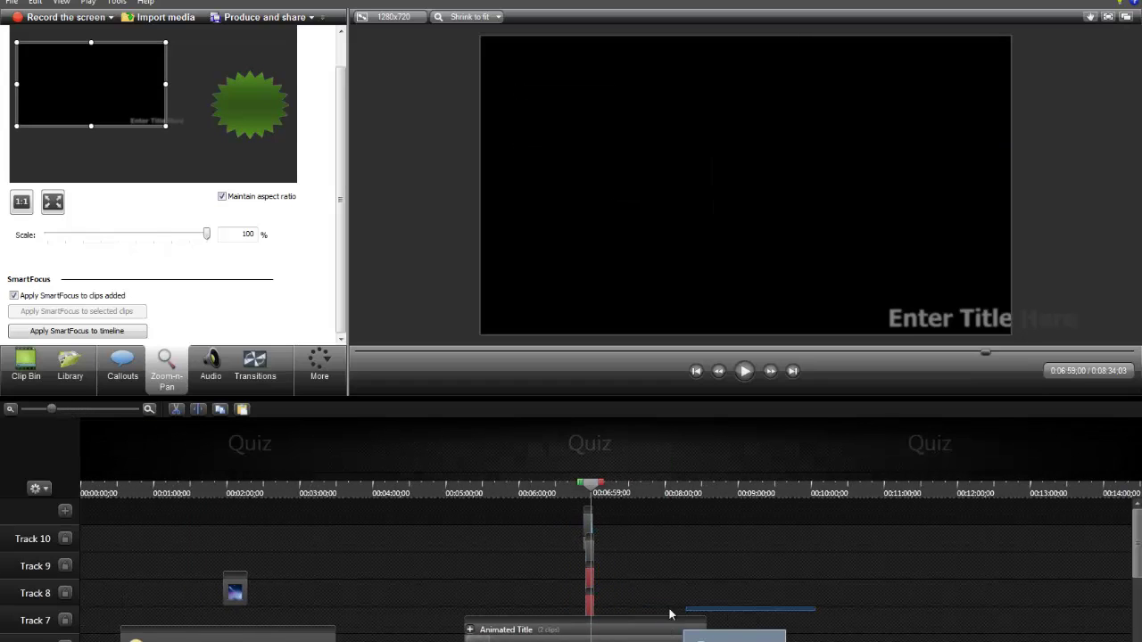
pyautogui.click(588, 608)
pyautogui.moveTo(166, 537); pyautogui.dragTo(746, 635)
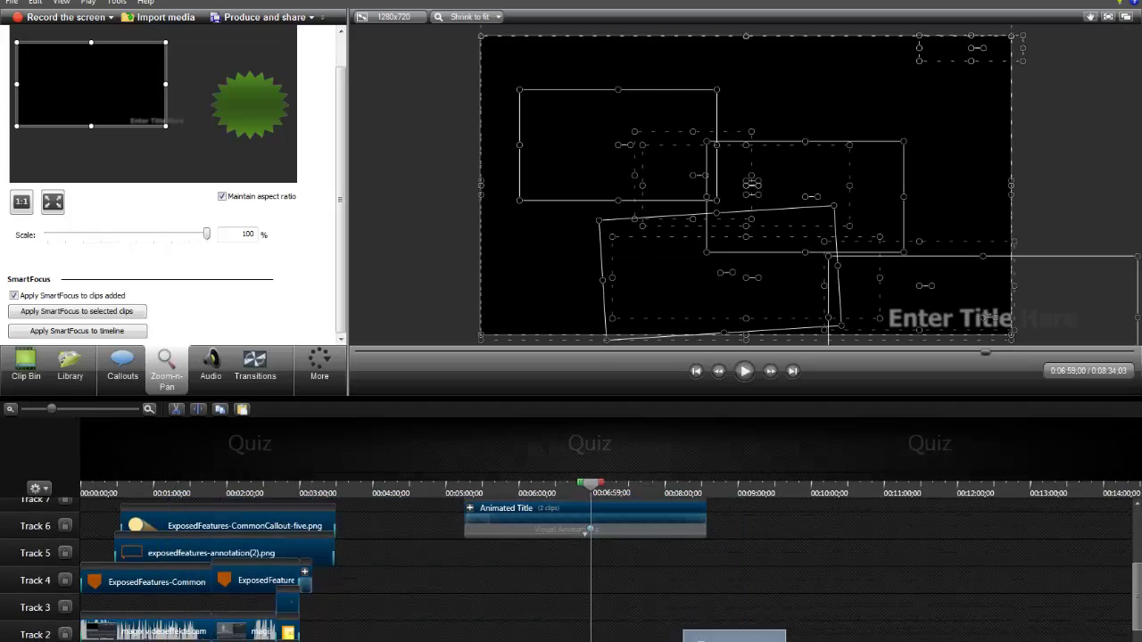
pyautogui.press('Delete')
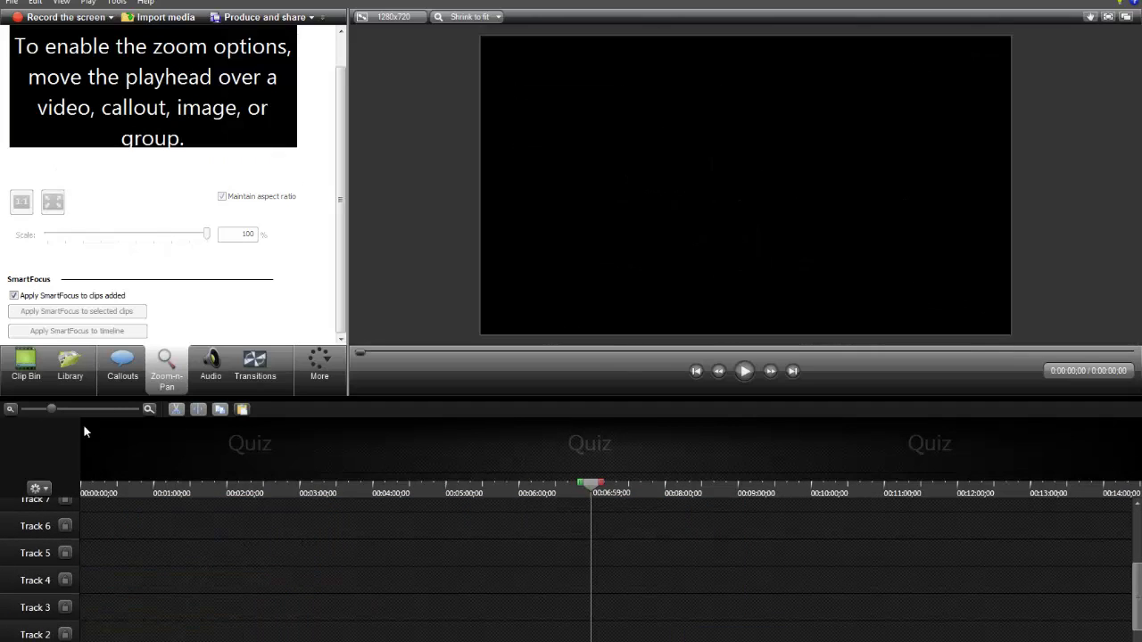
# - Add the Animated Title from Theme - Dark Hallway at the start of Track 3 and extend it to about 4:07
pyautogui.click(69, 366)
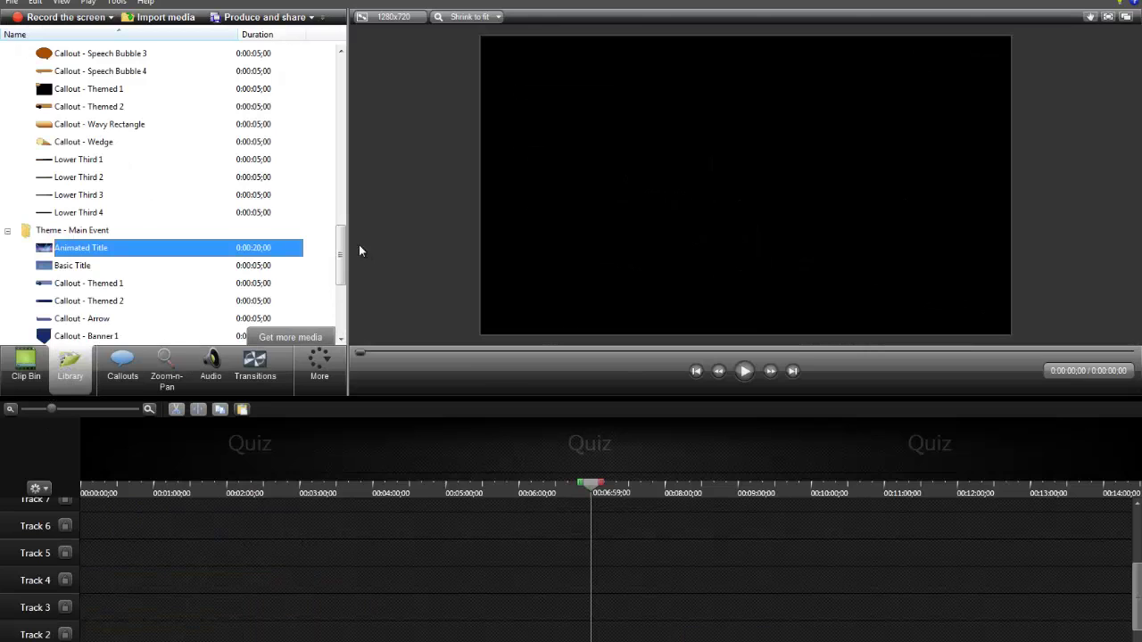
pyautogui.moveTo(341, 256); pyautogui.dragTo(345, 106)
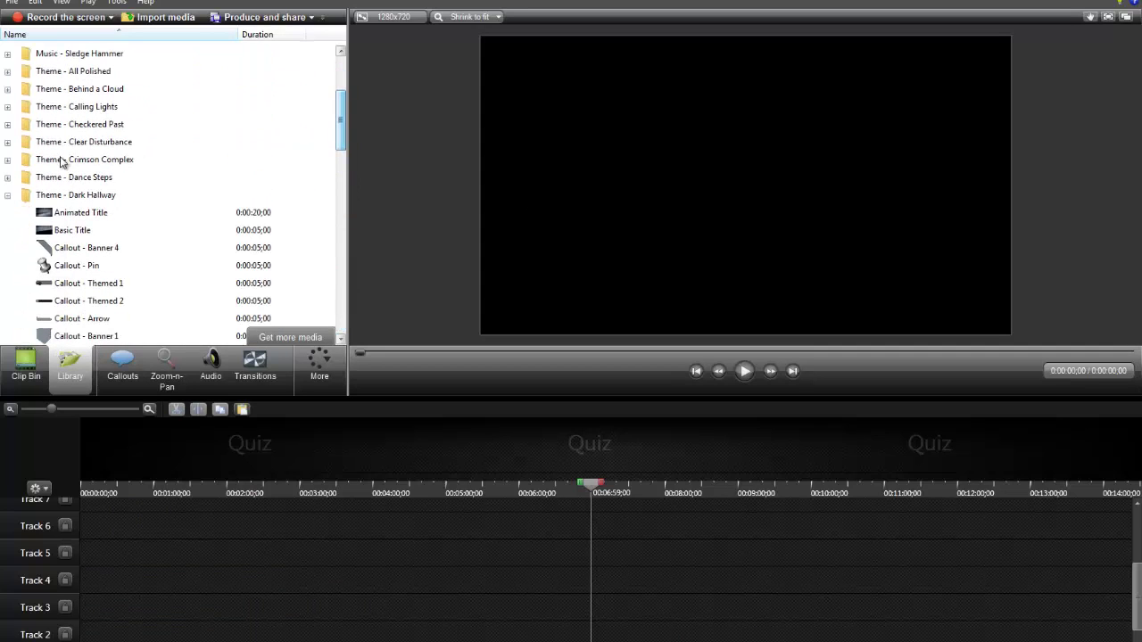
pyautogui.click(59, 214)
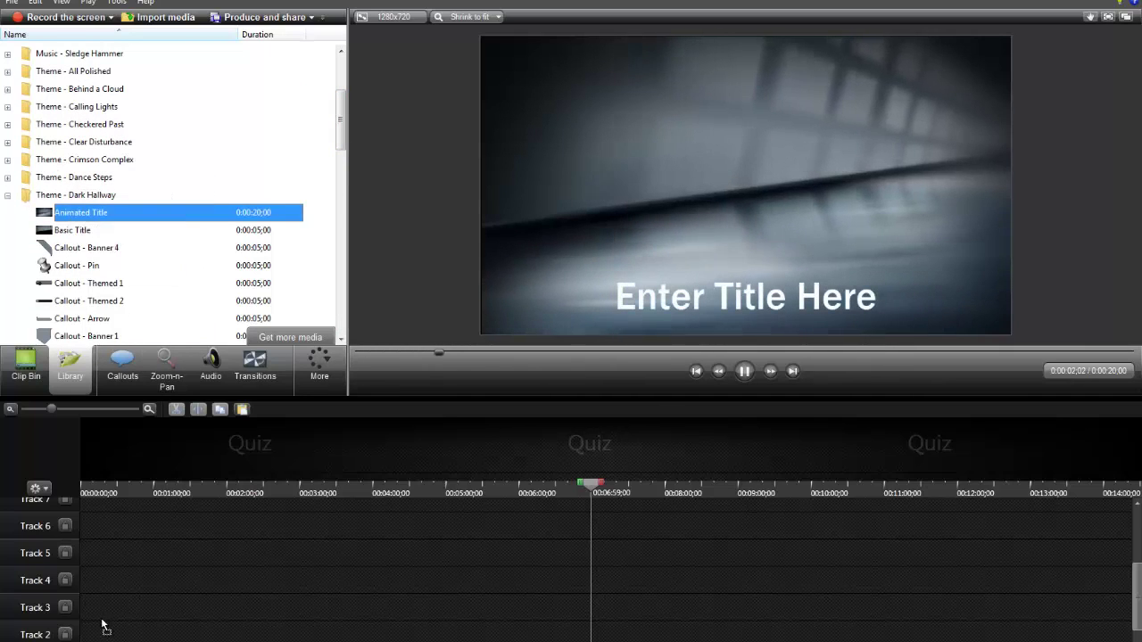
pyautogui.moveTo(98, 612)
pyautogui.mouseDown()
pyautogui.moveTo(112, 601)
pyautogui.moveTo(96, 606)
pyautogui.mouseUp()
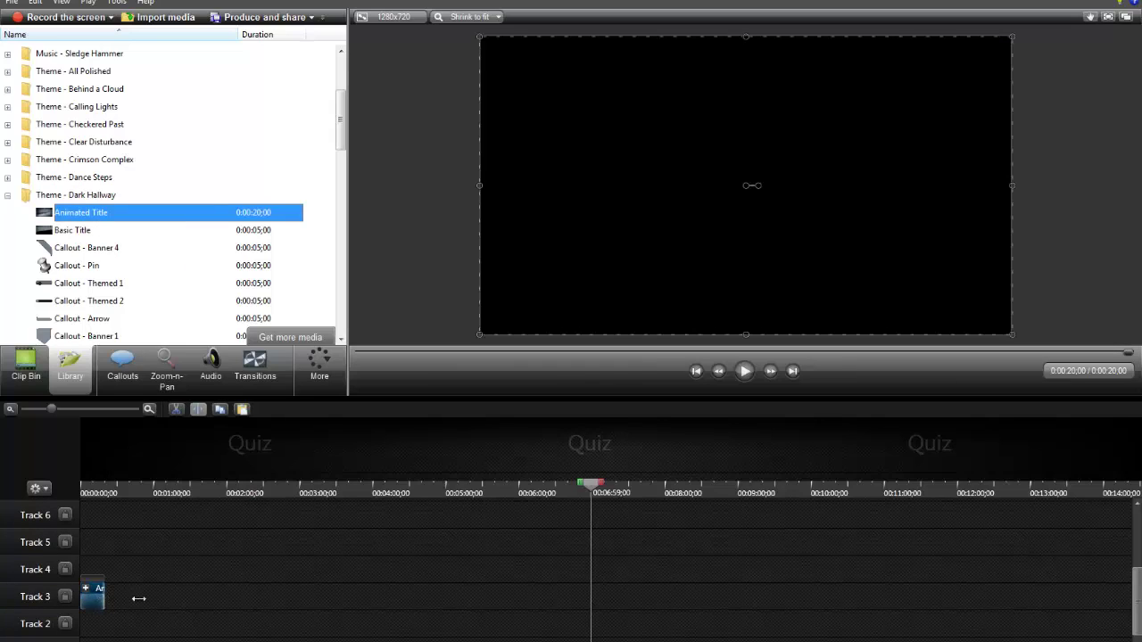
pyautogui.moveTo(138, 599); pyautogui.dragTo(382, 597)
pyautogui.click(129, 494)
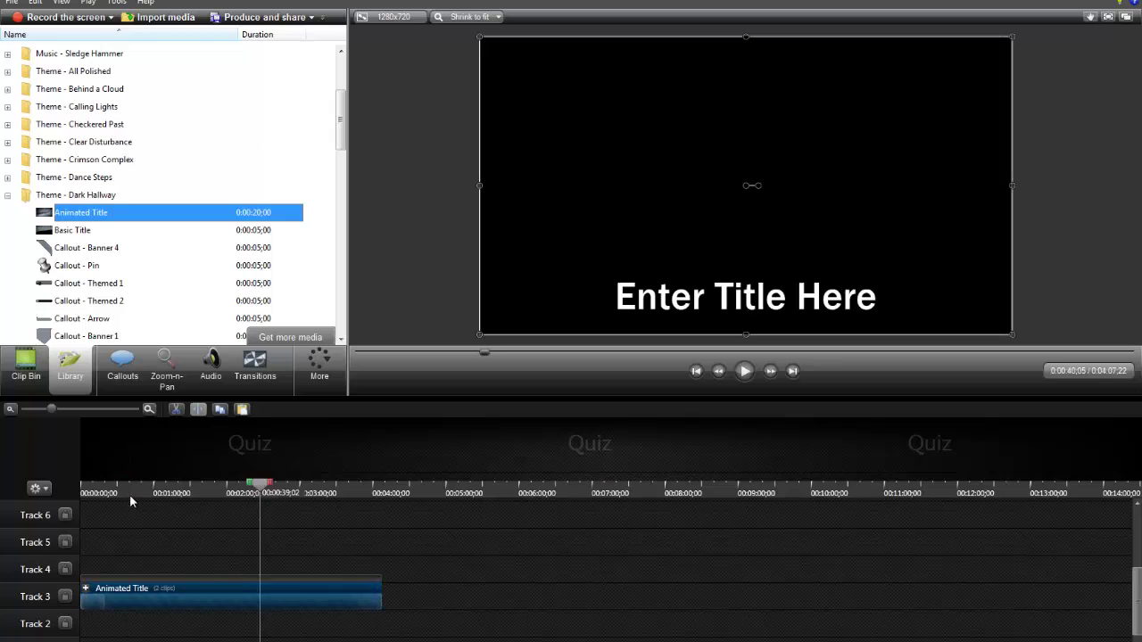
# - View the Audio editing tools and move the playhead to about 0:39;22
pyautogui.click(130, 494)
pyautogui.click(8, 177)
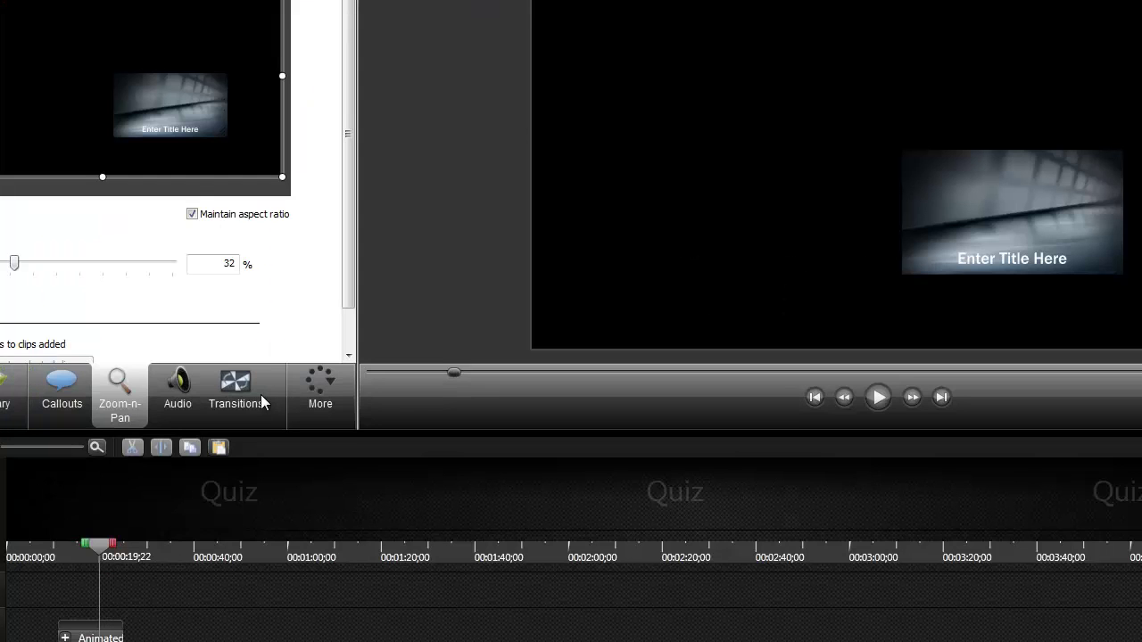
pyautogui.click(202, 365)
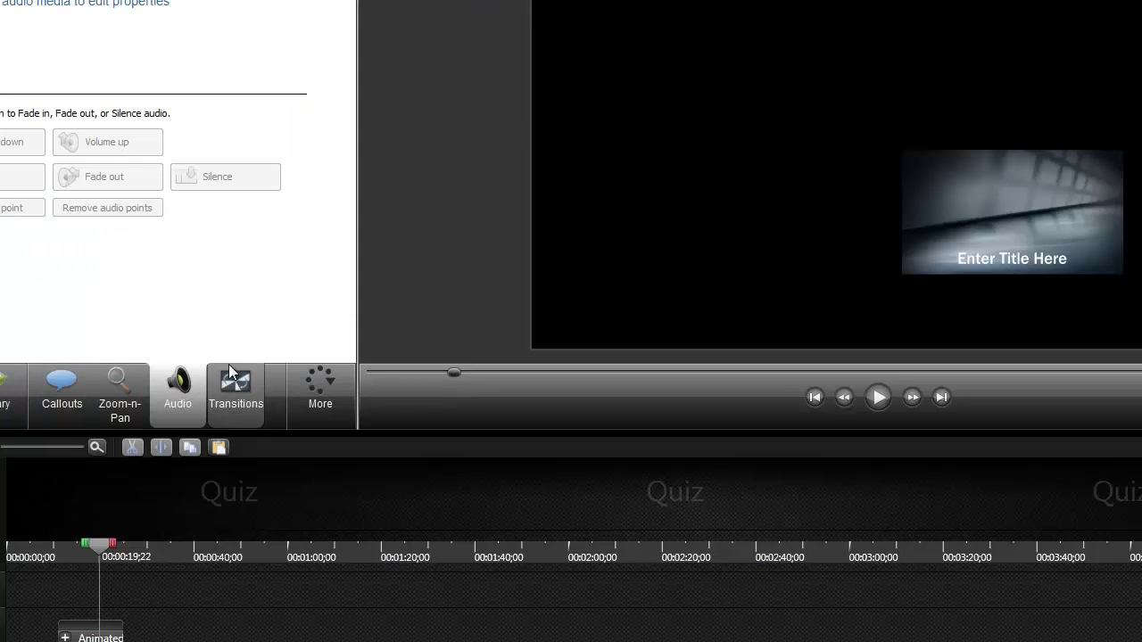
pyautogui.moveTo(100, 543); pyautogui.dragTo(192, 545)
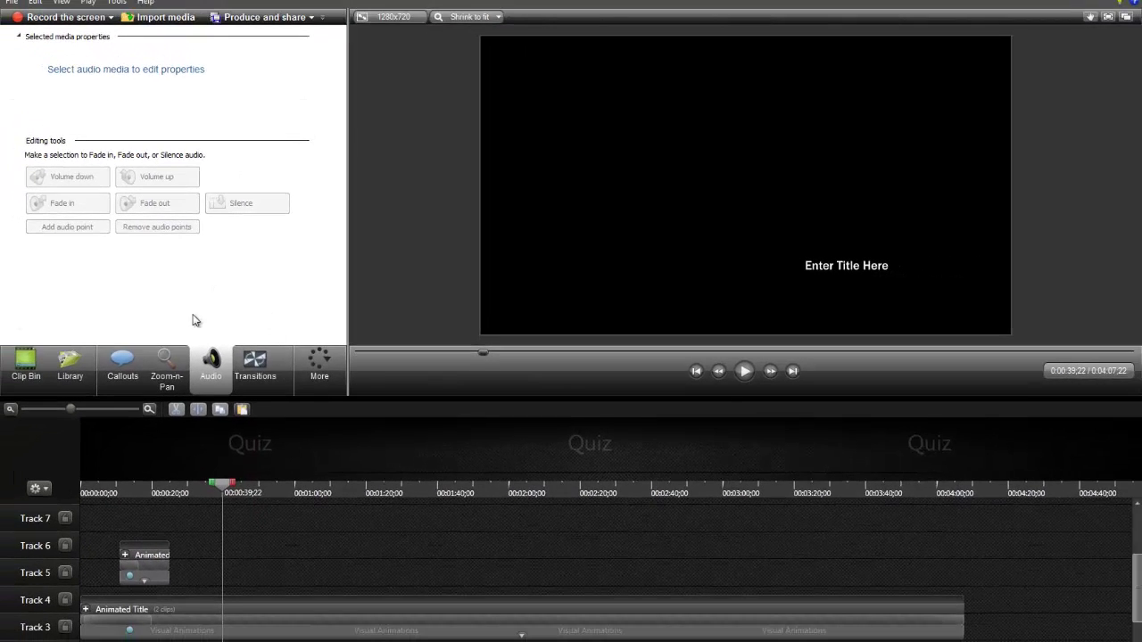
# - Browse the available transitions and apply the Barn transition to the start of the Animated Title clip on Track 5
pyautogui.click(251, 359)
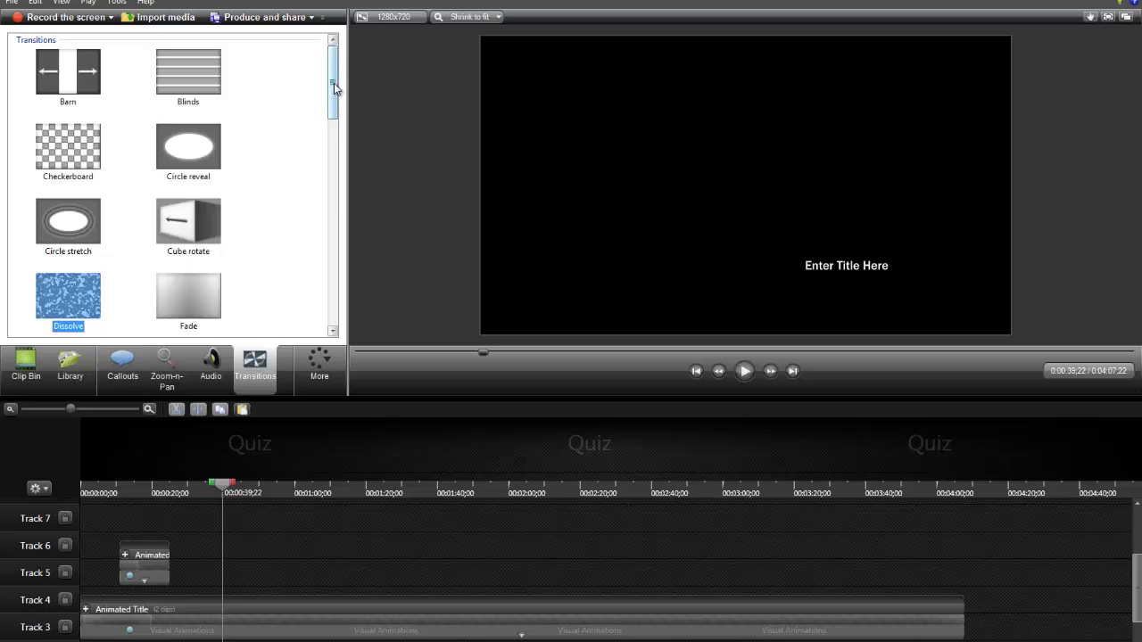
pyautogui.moveTo(334, 83); pyautogui.dragTo(311, 114)
pyautogui.scroll(1, 330, 110)
pyautogui.moveTo(69, 78); pyautogui.dragTo(127, 580)
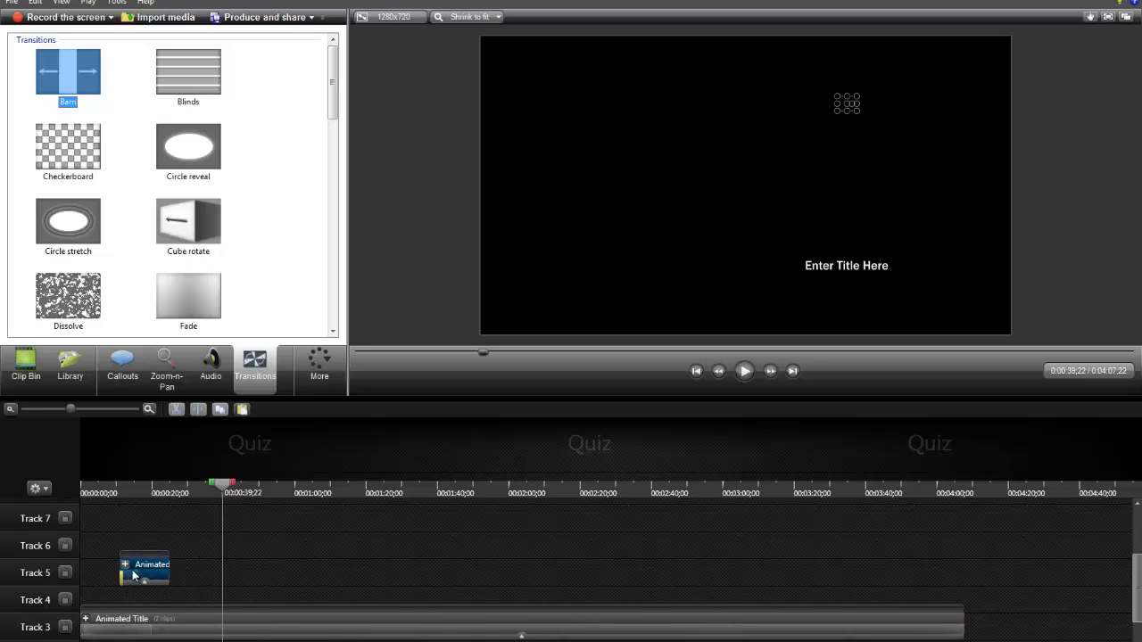
# - Apply the Cube rotate transition to the end of the Animated Title on Track 3 and shorten the transition slightly
pyautogui.click(183, 225)
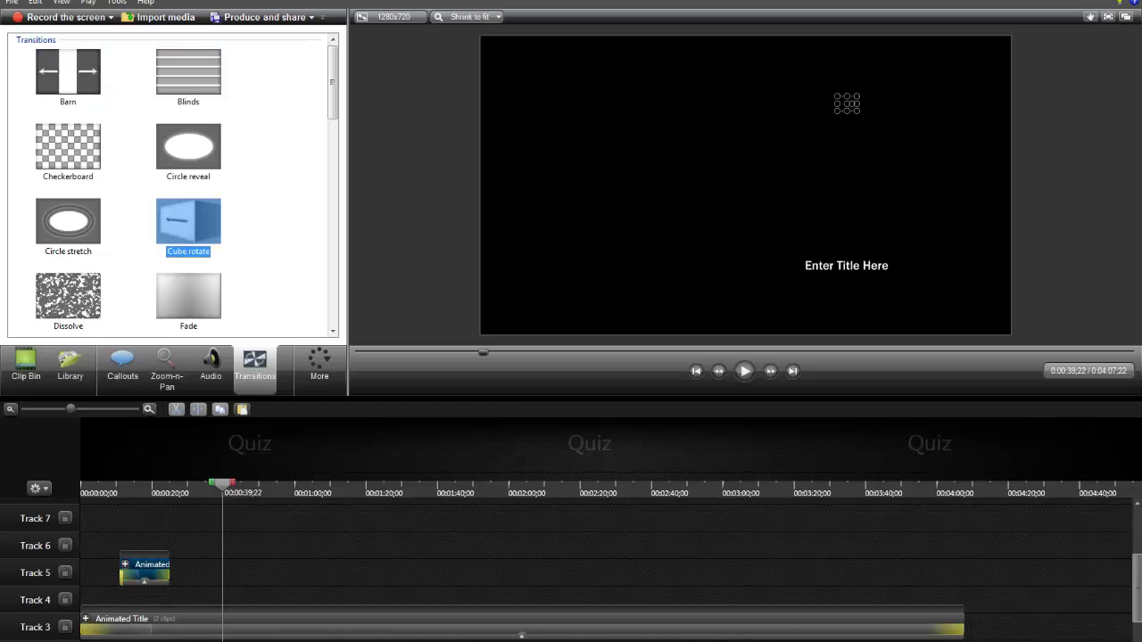
pyautogui.moveTo(963, 637); pyautogui.dragTo(963, 637)
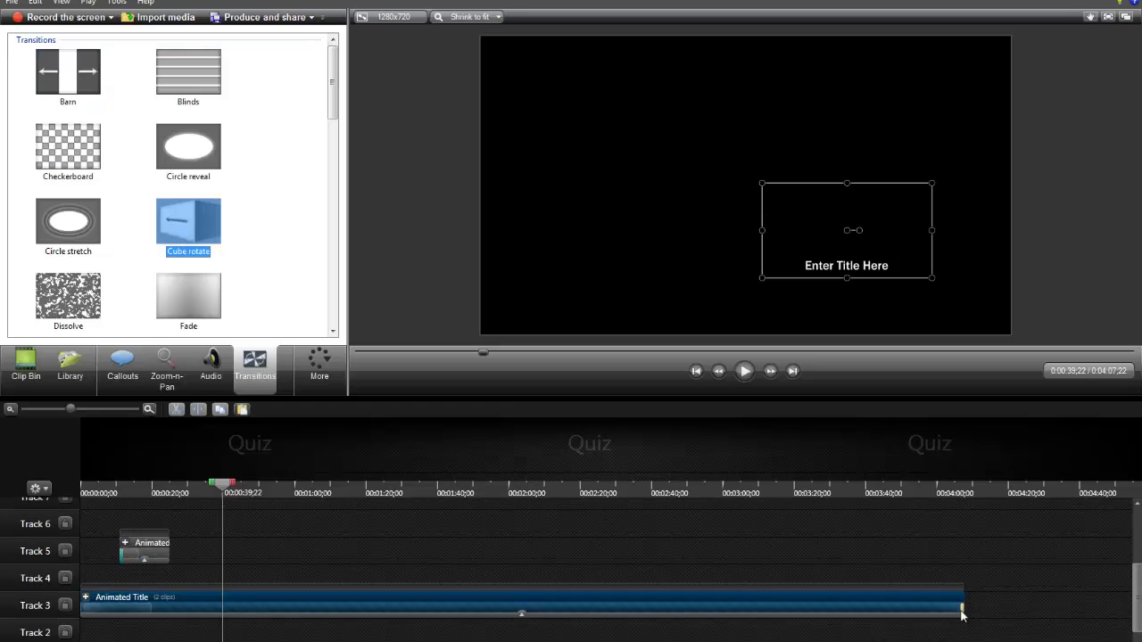
pyautogui.moveTo(69, 409); pyautogui.dragTo(187, 420)
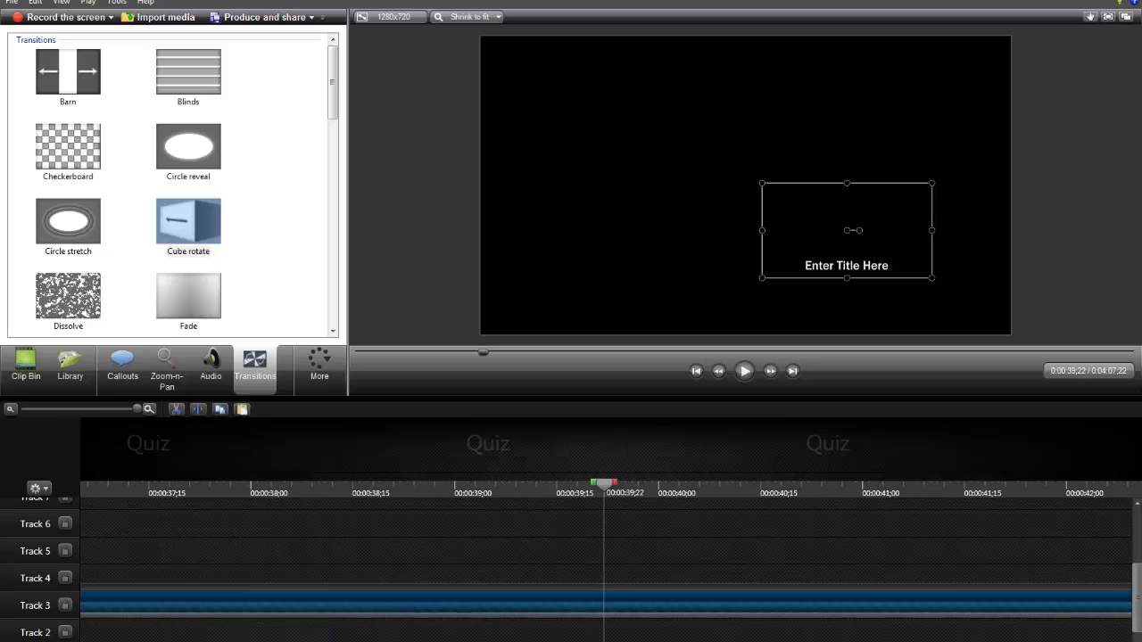
pyautogui.hscroll(15, 611, 553)
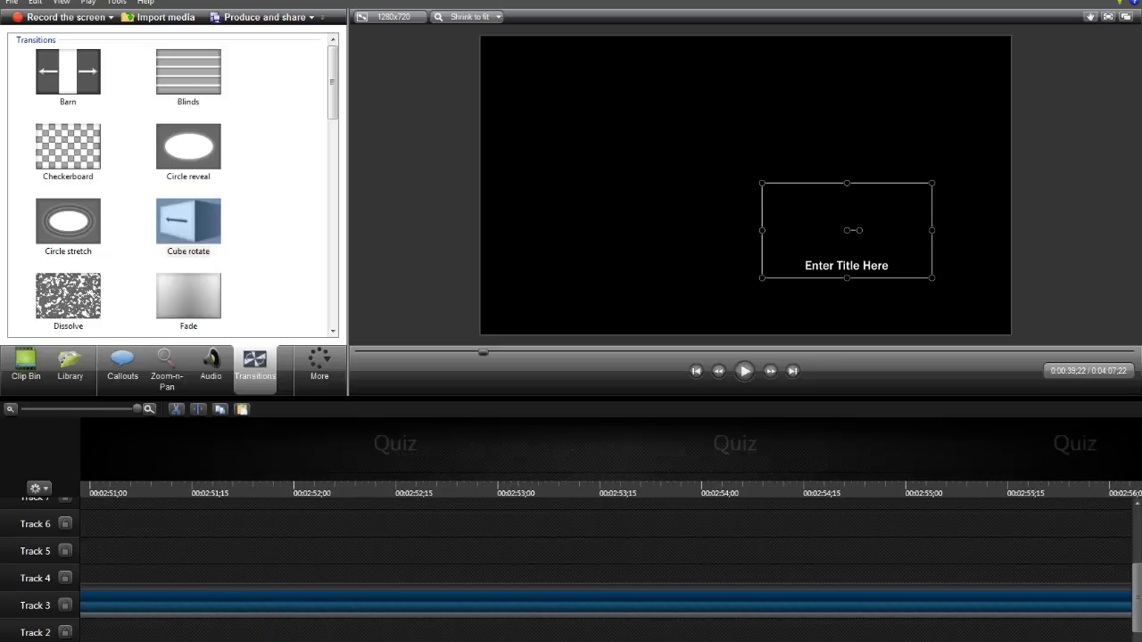
pyautogui.hscroll(2, 611, 553)
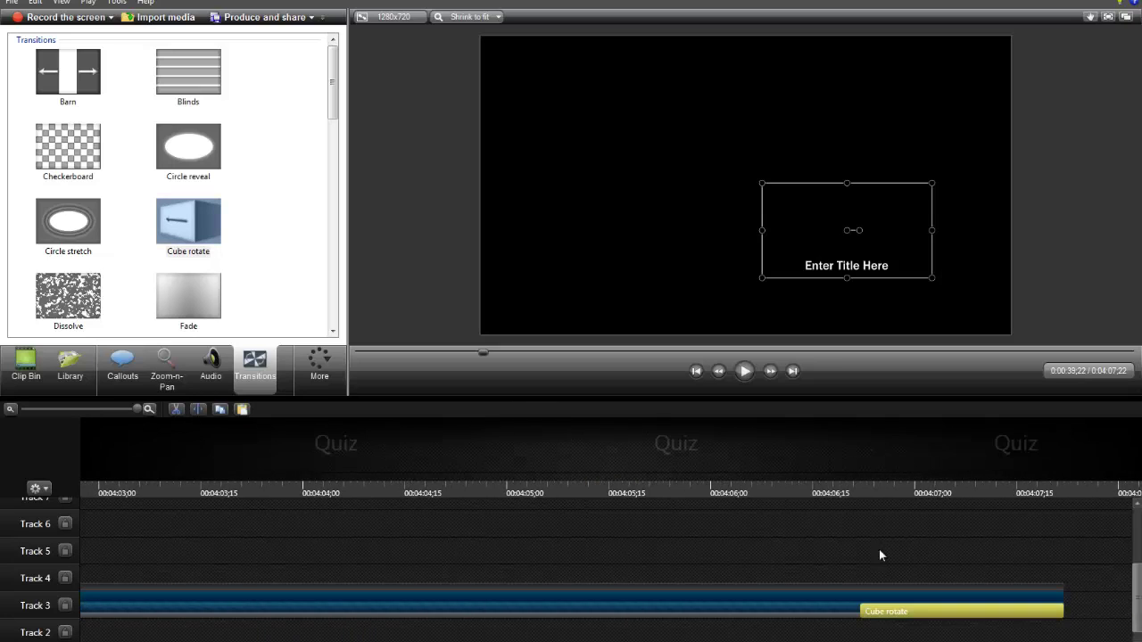
pyautogui.moveTo(872, 613); pyautogui.dragTo(911, 607)
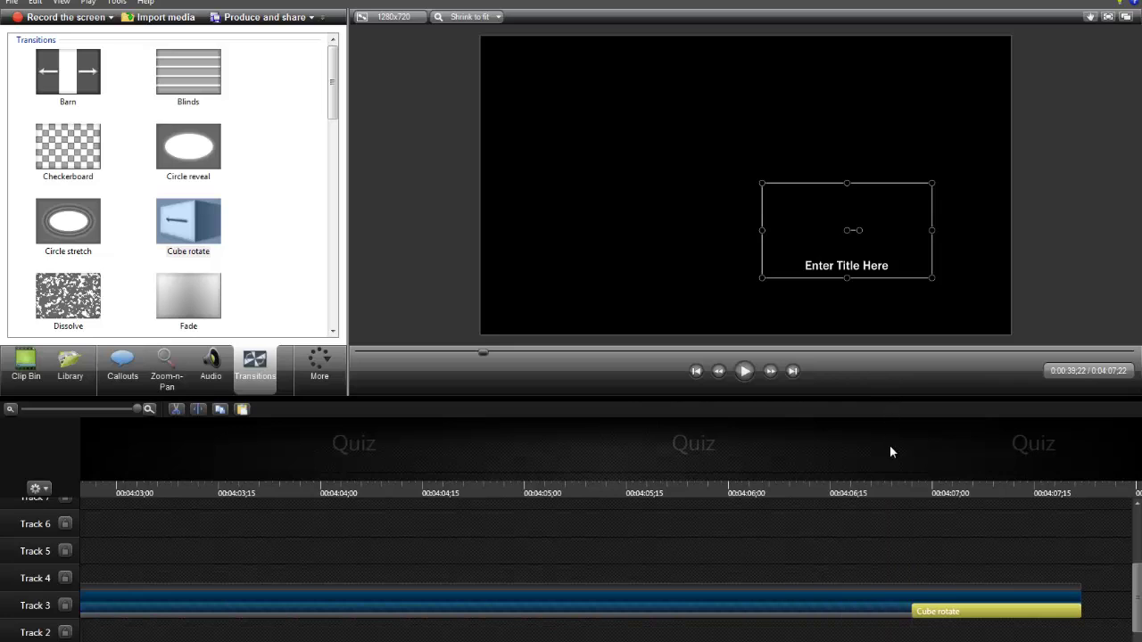
# - Play the end of the Track 3 title from just before its Cube rotate transition to preview the effect
pyautogui.click(893, 489)
pyautogui.click(744, 371)
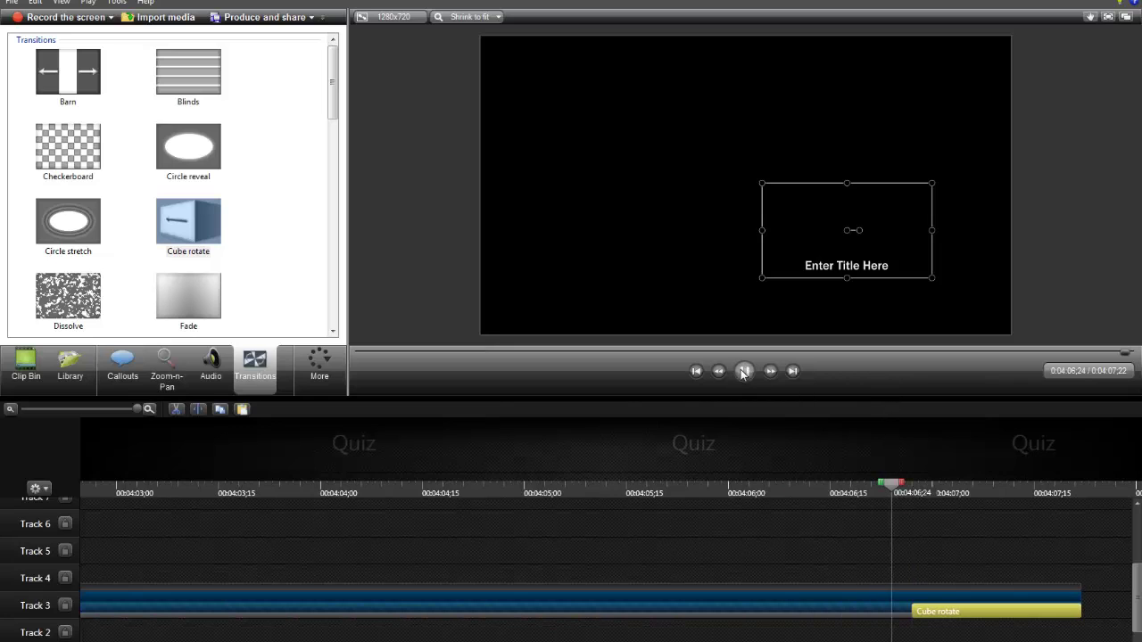
pyautogui.click(744, 371)
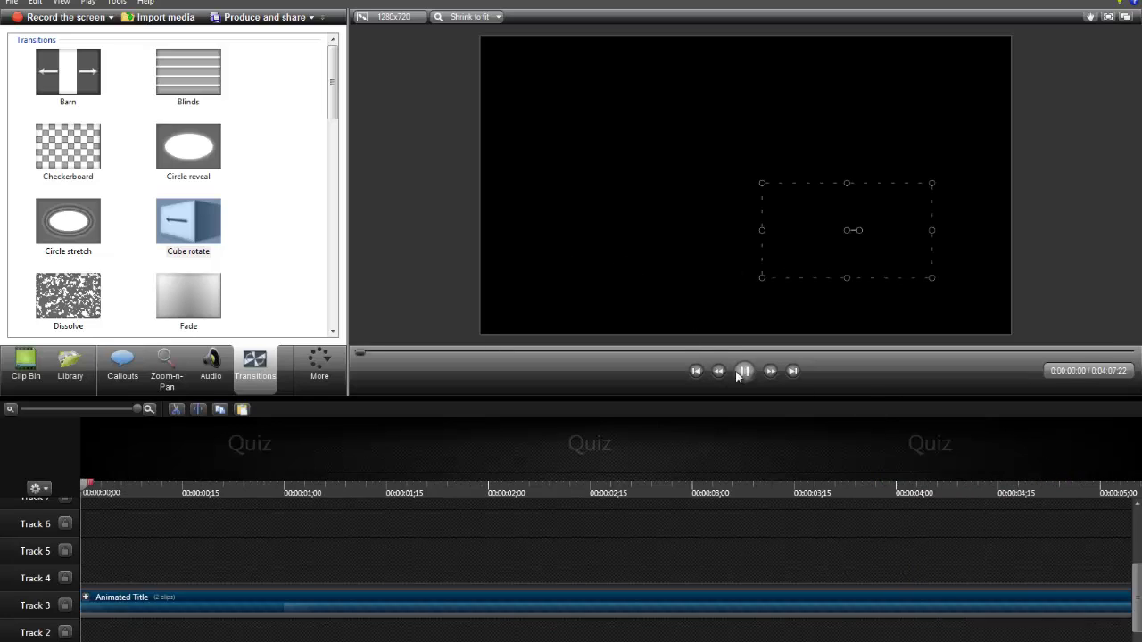
# - Add the Cube rotate transition to the start of the Animated Title on Track 3 and play it from the beginning
pyautogui.moveTo(192, 234); pyautogui.dragTo(259, 602)
pyautogui.moveTo(456, 486); pyautogui.dragTo(14, 486)
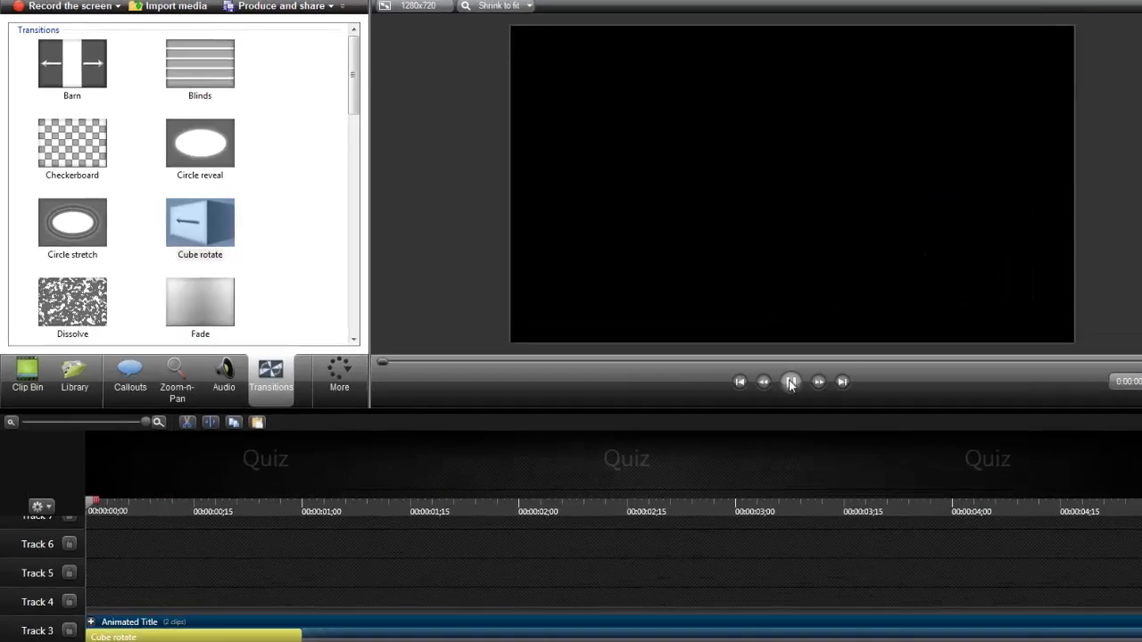
pyautogui.click(744, 371)
pyautogui.click(977, 426)
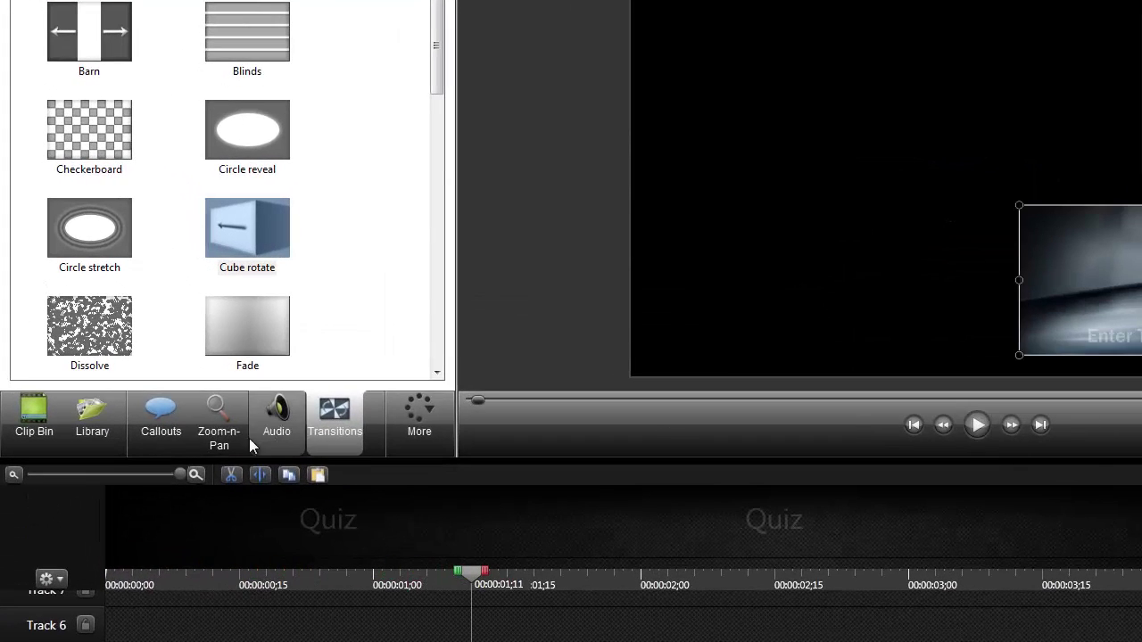
# - Browse the remaining transitions to the end of the list and view the Cursor Effects options
pyautogui.moveTo(181, 475); pyautogui.dragTo(26, 475)
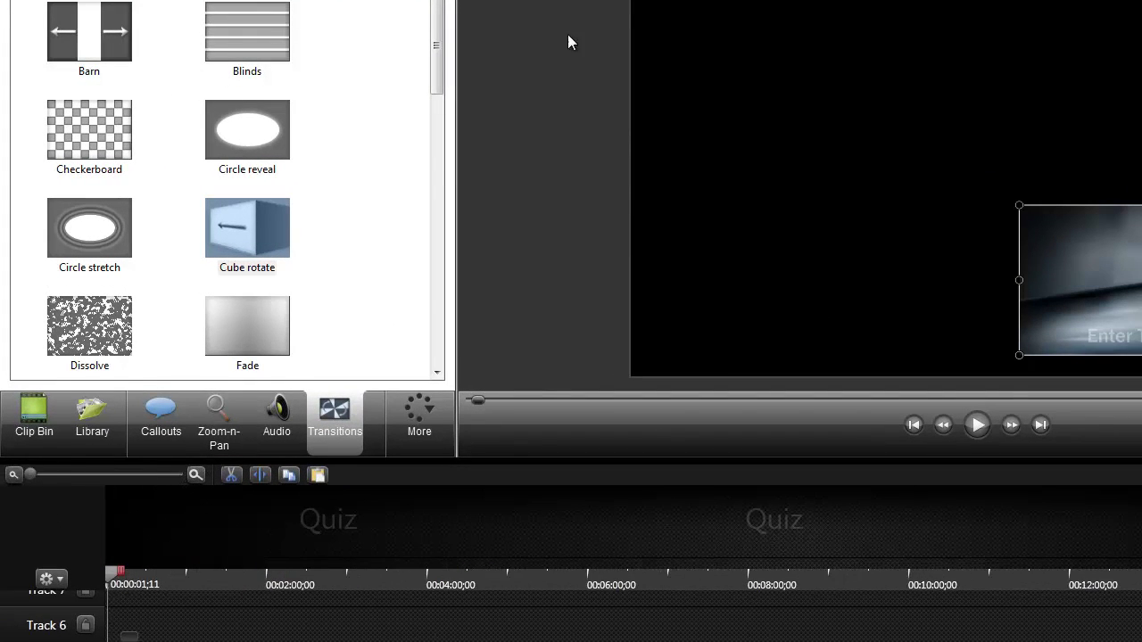
pyautogui.moveTo(437, 80); pyautogui.dragTo(438, 375)
pyautogui.click(427, 414)
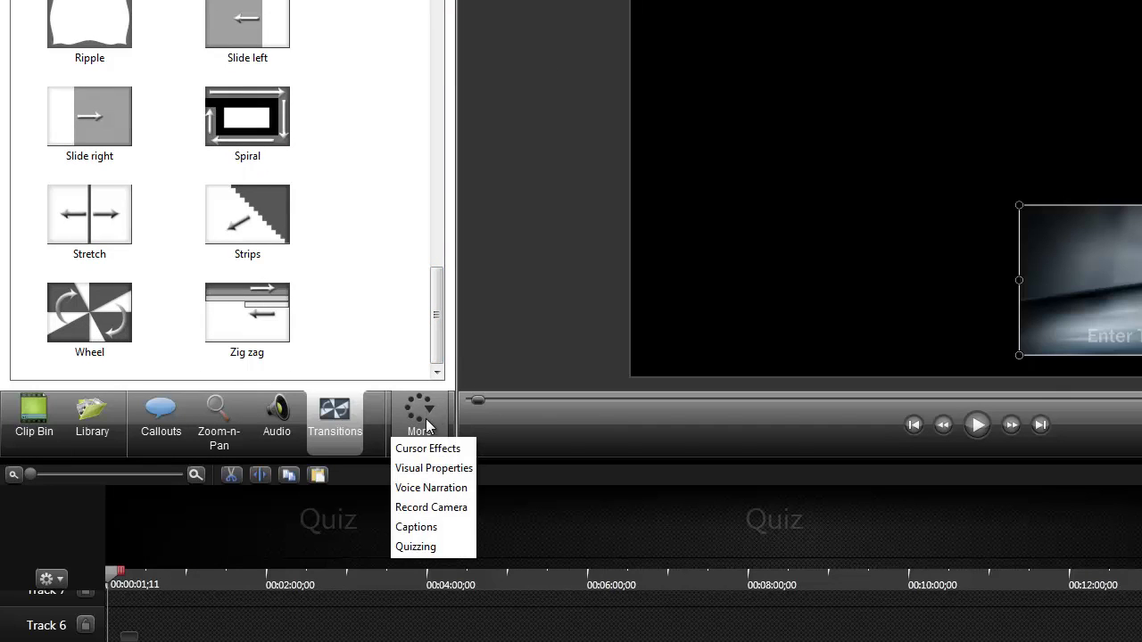
pyautogui.click(429, 448)
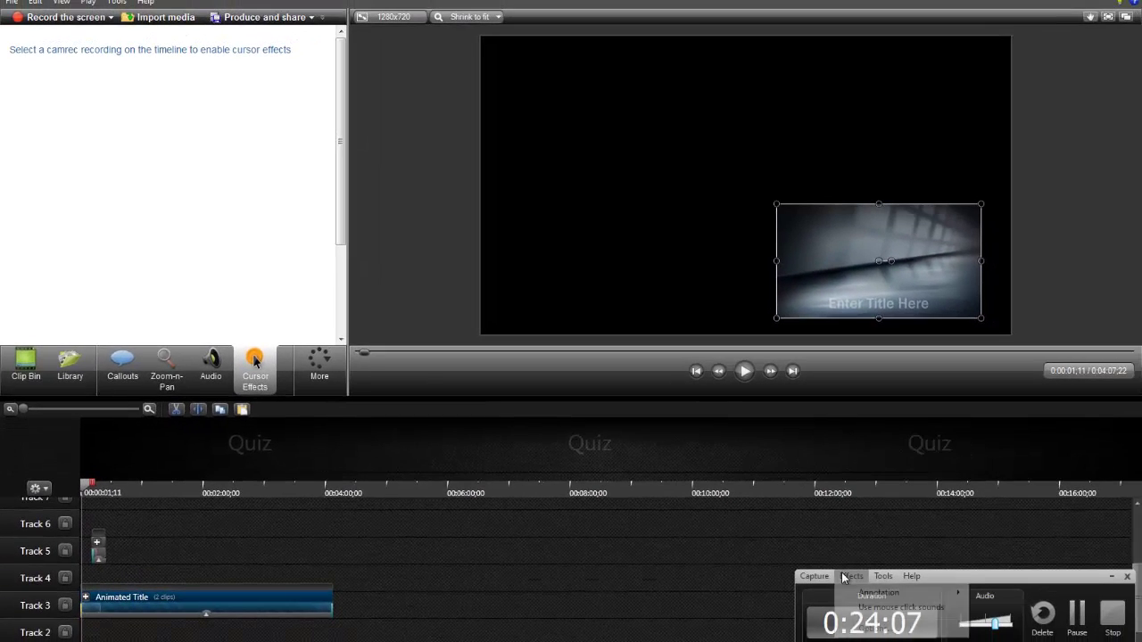
# - Look through the recorder's Effects and Tools commands and minimize the recorder window
pyautogui.click(849, 576)
pyautogui.press('Right')
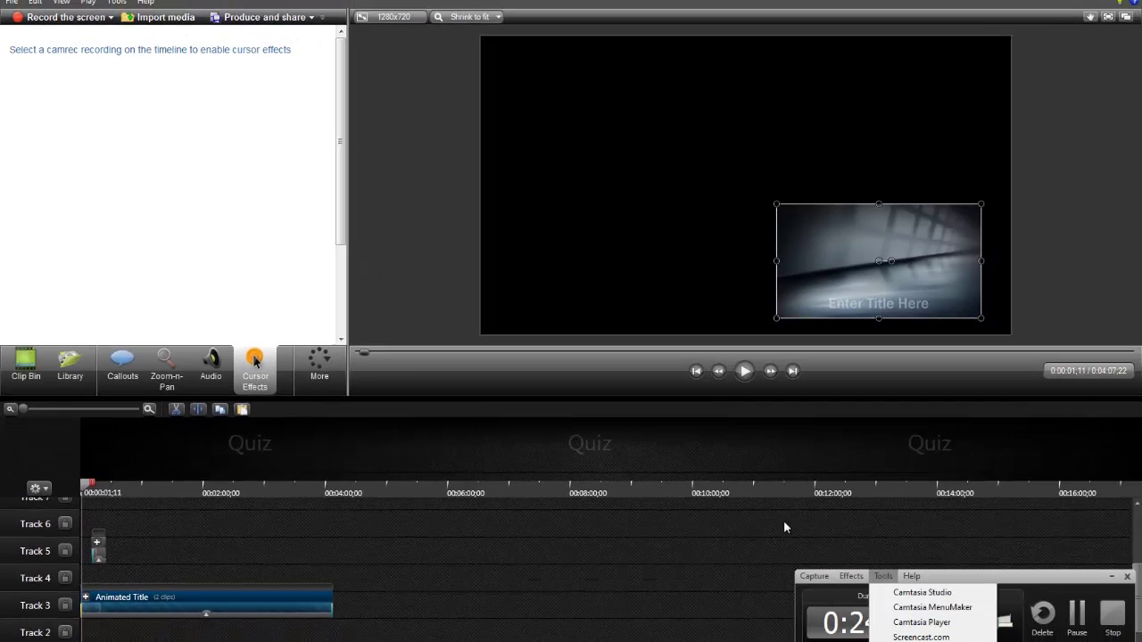
pyautogui.click(708, 571)
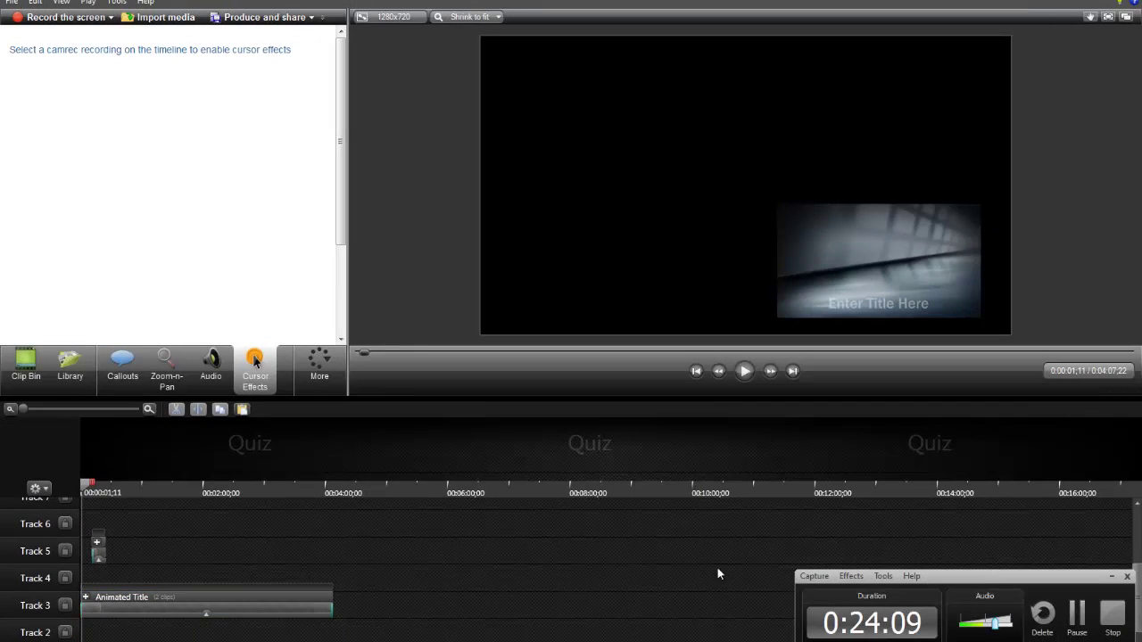
pyautogui.click(1111, 578)
# - Widen the tools area to show every tool and view the Visual Properties, Voice Narration and Record Camera options
pyautogui.click(320, 364)
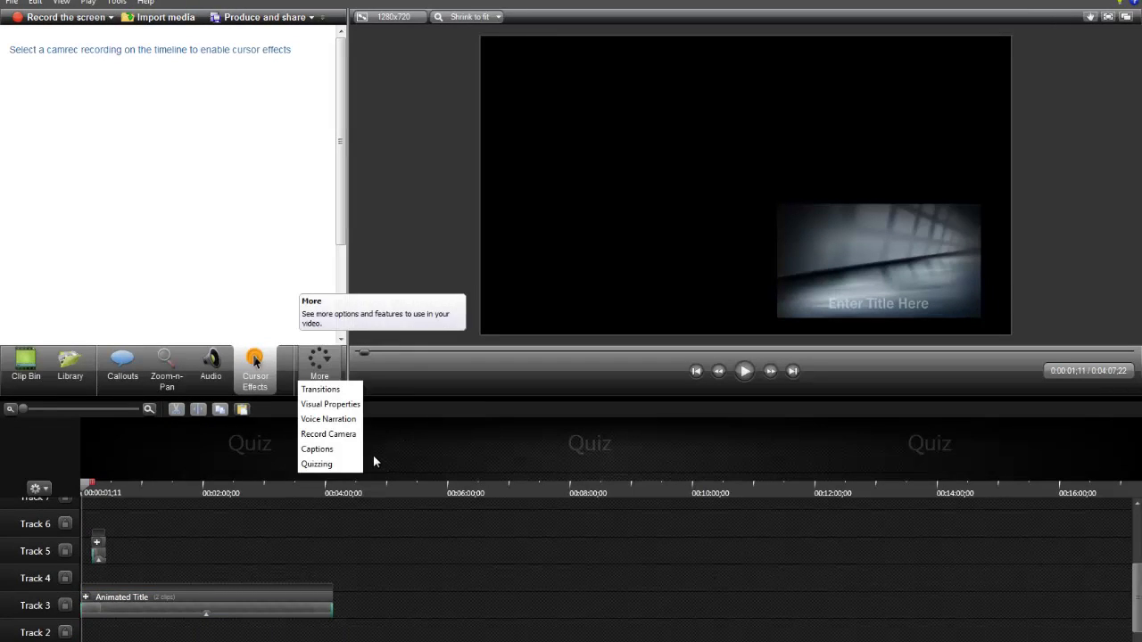
pyautogui.click(346, 390)
pyautogui.click(332, 369)
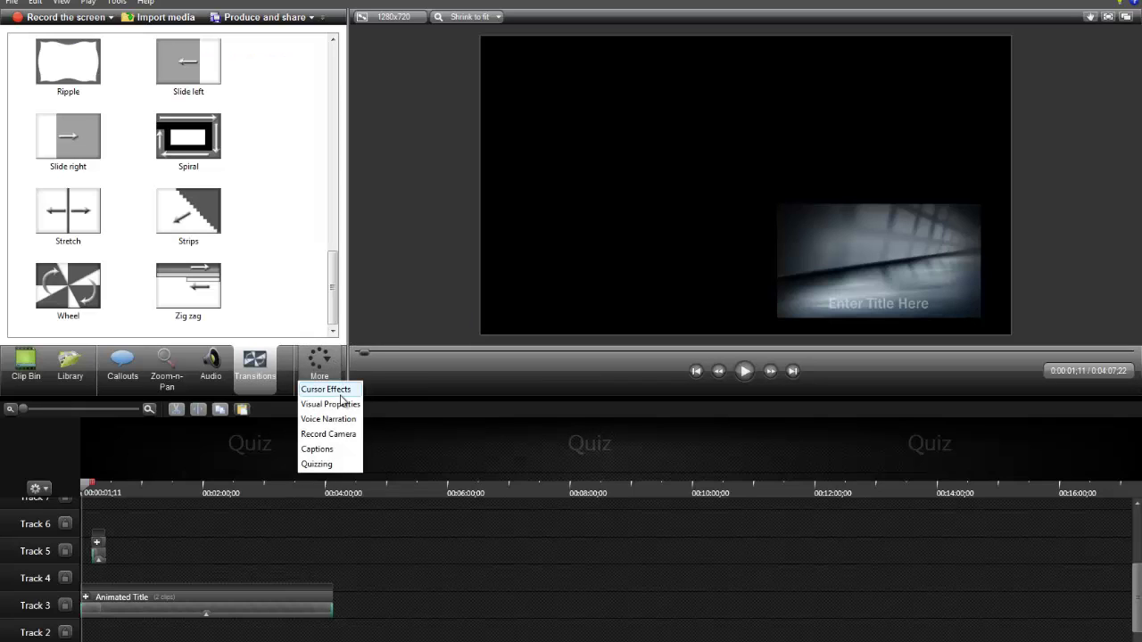
pyautogui.click(330, 404)
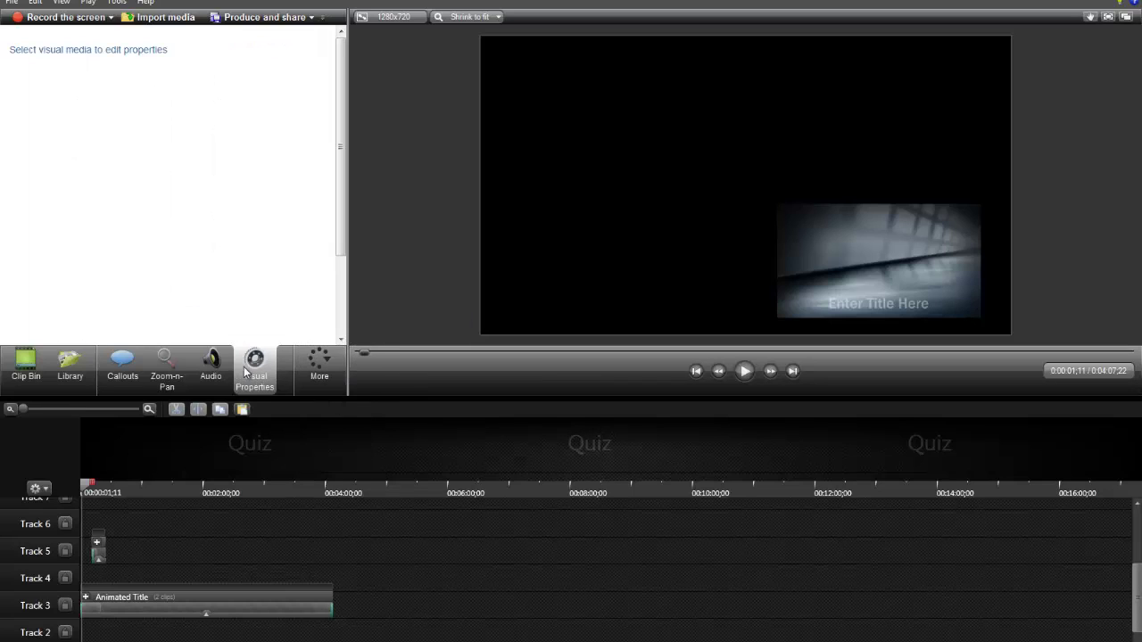
pyautogui.moveTo(346, 354); pyautogui.dragTo(625, 359)
pyautogui.click(390, 363)
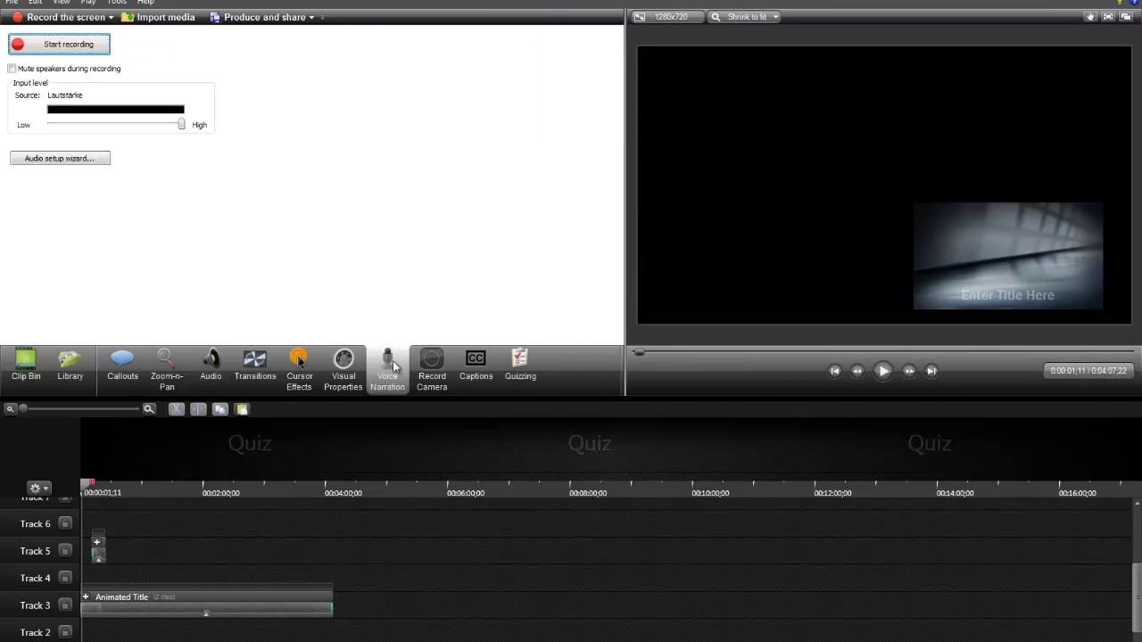
pyautogui.click(437, 364)
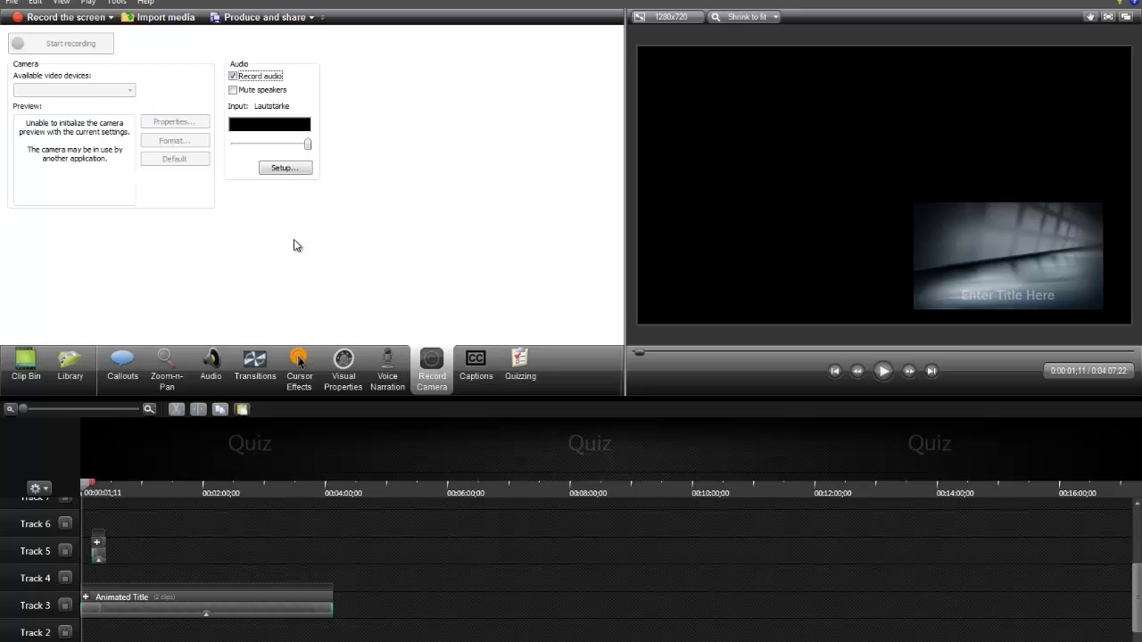
# - Add a caption reading "text" near the start of the video
pyautogui.click(466, 361)
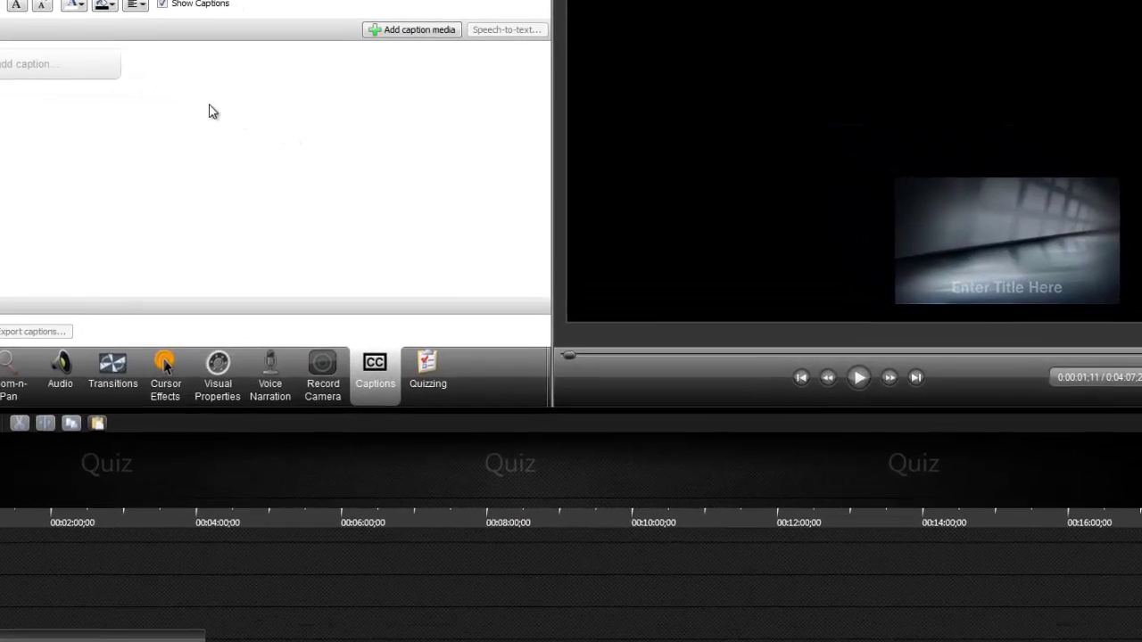
pyautogui.click(323, 3)
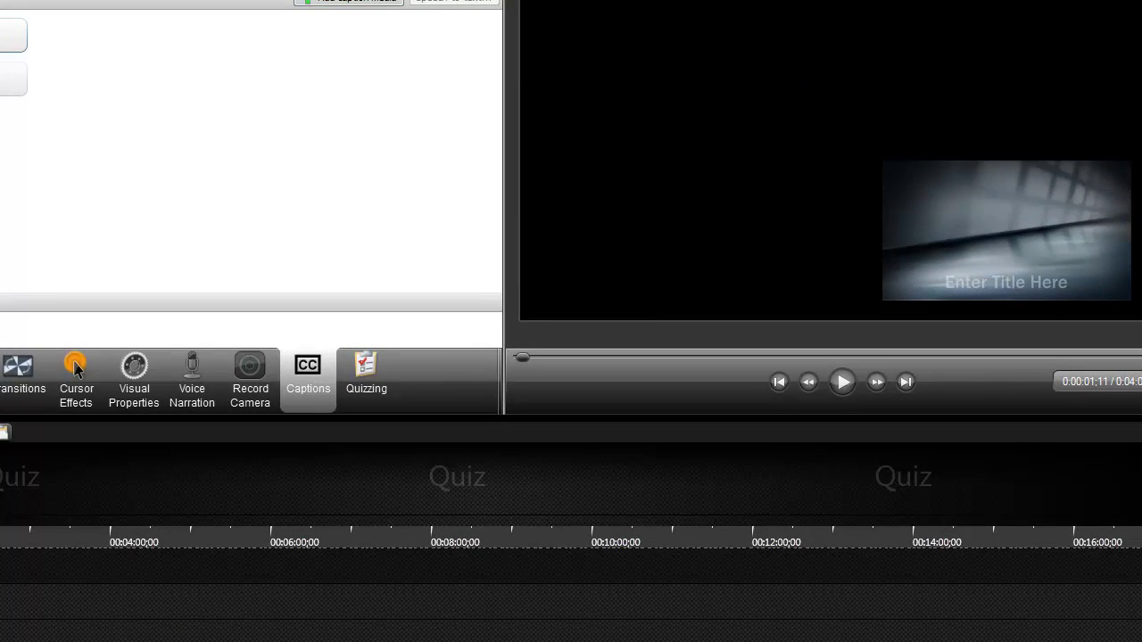
pyautogui.write('text')
# - Add a quiz at the playhead and move it to the very start of the timeline at 00:00:00;00
pyautogui.click(363, 383)
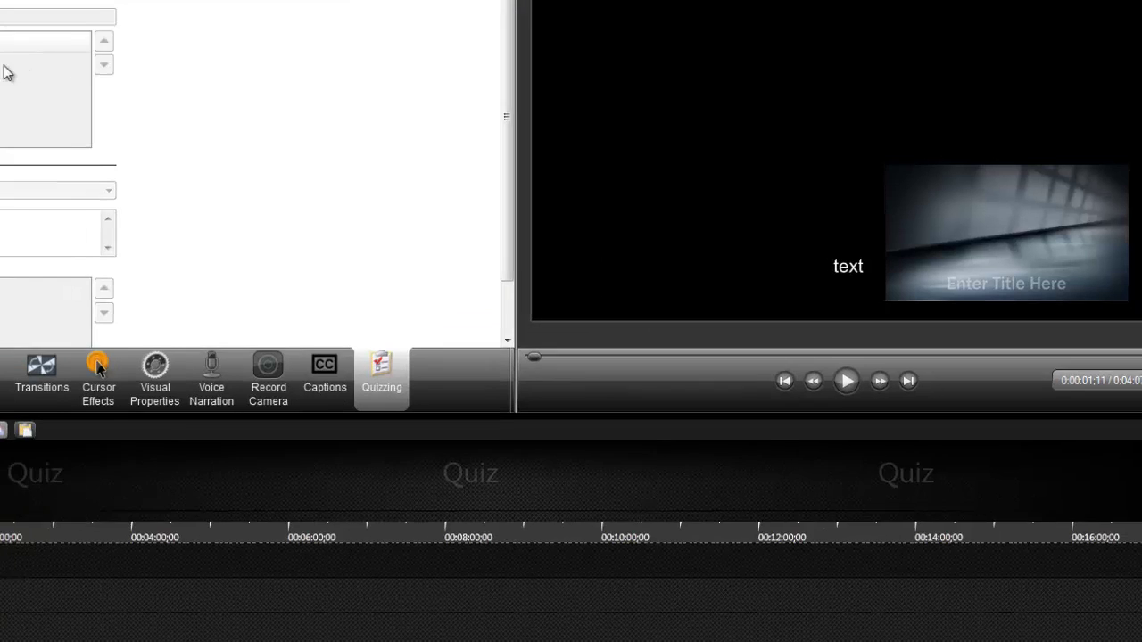
pyautogui.click(40, 44)
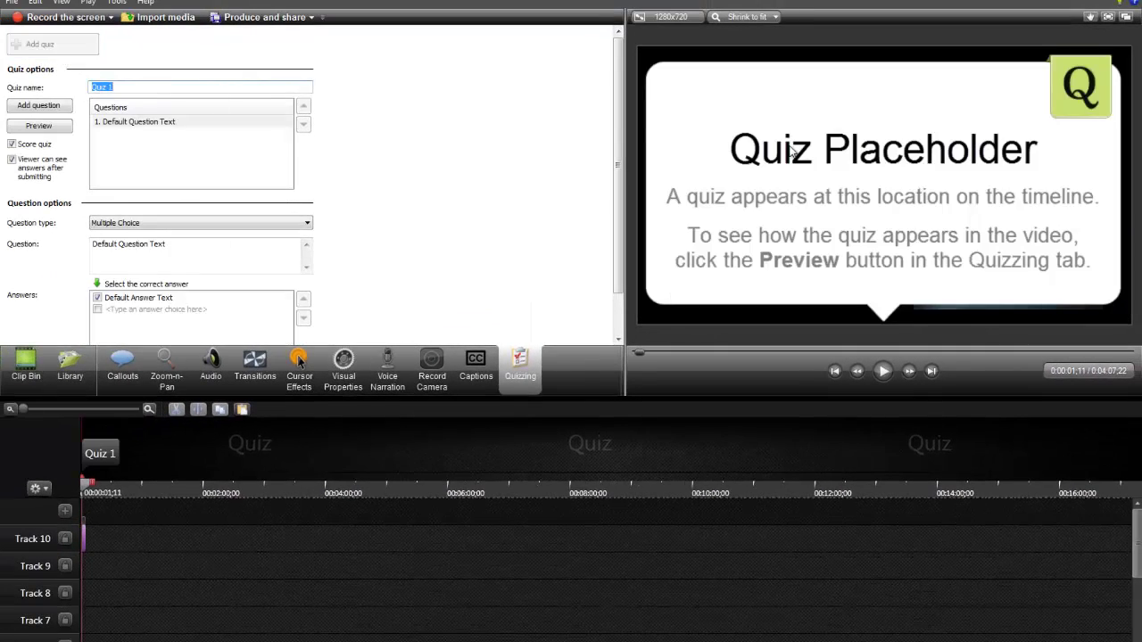
pyautogui.click(986, 149)
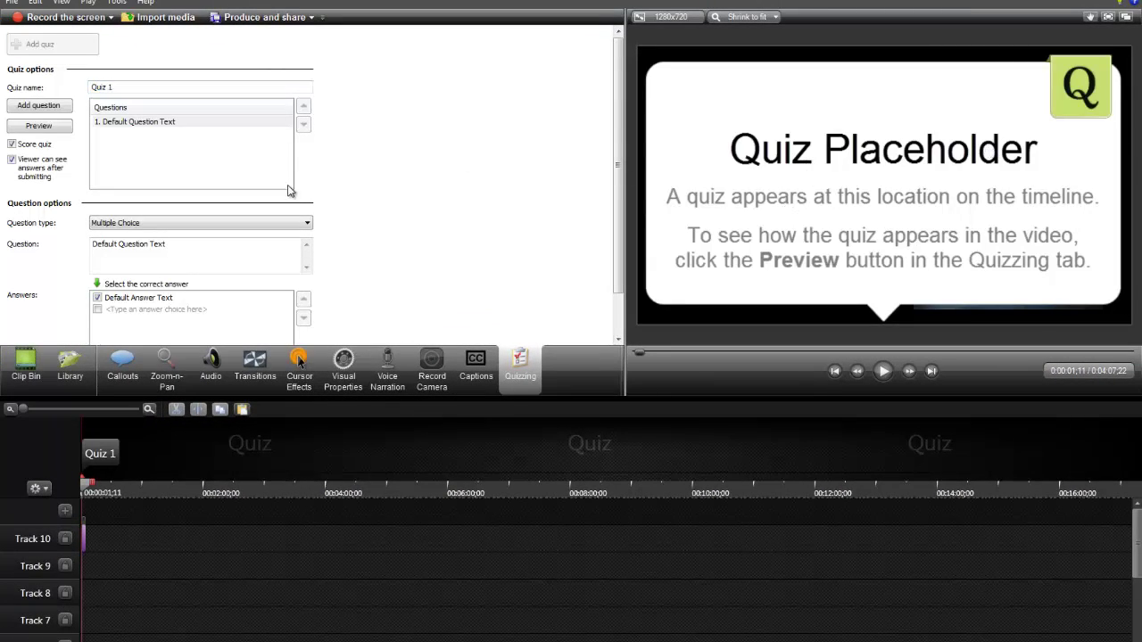
pyautogui.moveTo(125, 456)
pyautogui.mouseDown()
pyautogui.moveTo(197, 454)
pyautogui.moveTo(78, 450)
pyautogui.mouseUp()
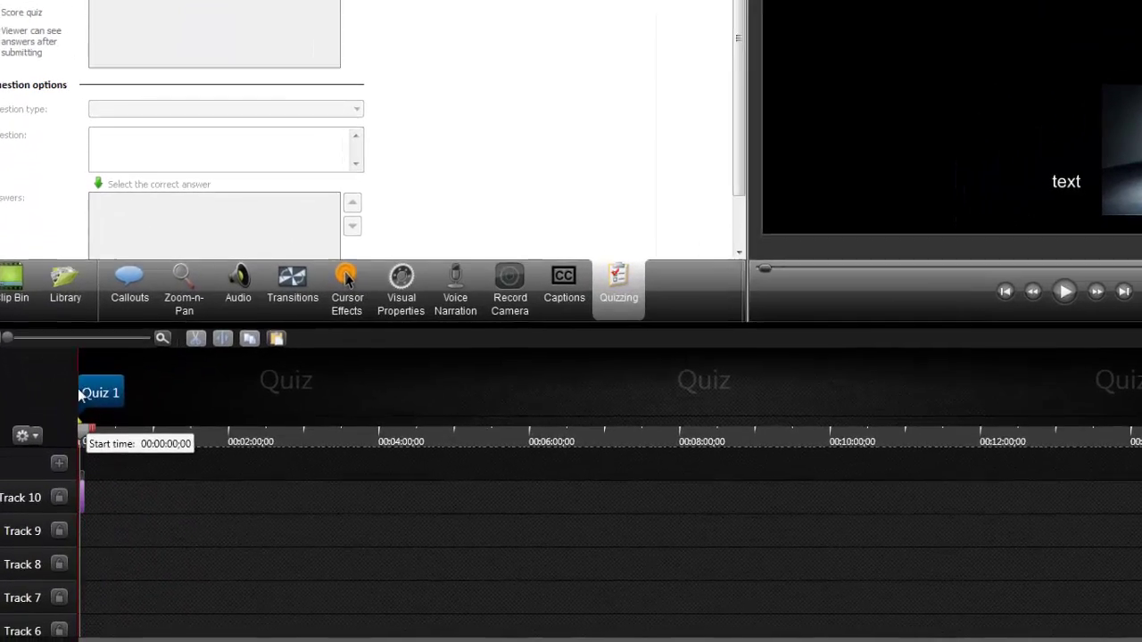
pyautogui.moveTo(78, 393)
pyautogui.mouseDown()
pyautogui.moveTo(205, 390)
pyautogui.moveTo(61, 364)
pyautogui.mouseUp()
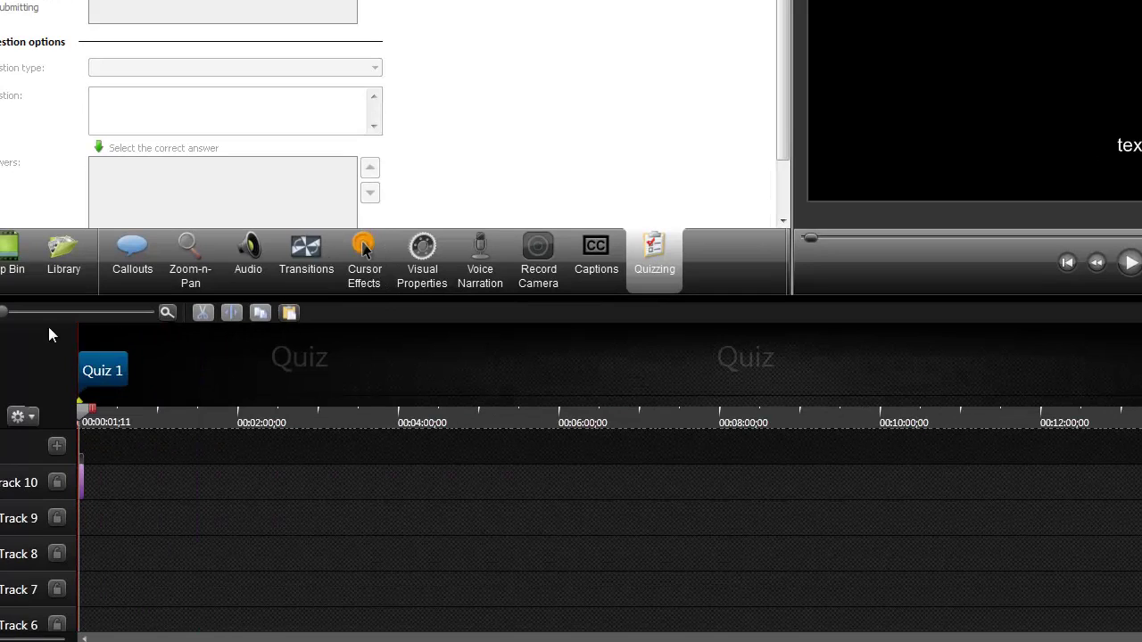
# - Play the video from about 0:11 and move Quiz 1 to about 0:39;20 on the timeline
pyautogui.moveTo(96, 422)
pyautogui.mouseDown()
pyautogui.moveTo(82, 408)
pyautogui.moveTo(93, 410)
pyautogui.mouseUp()
pyautogui.click(1130, 262)
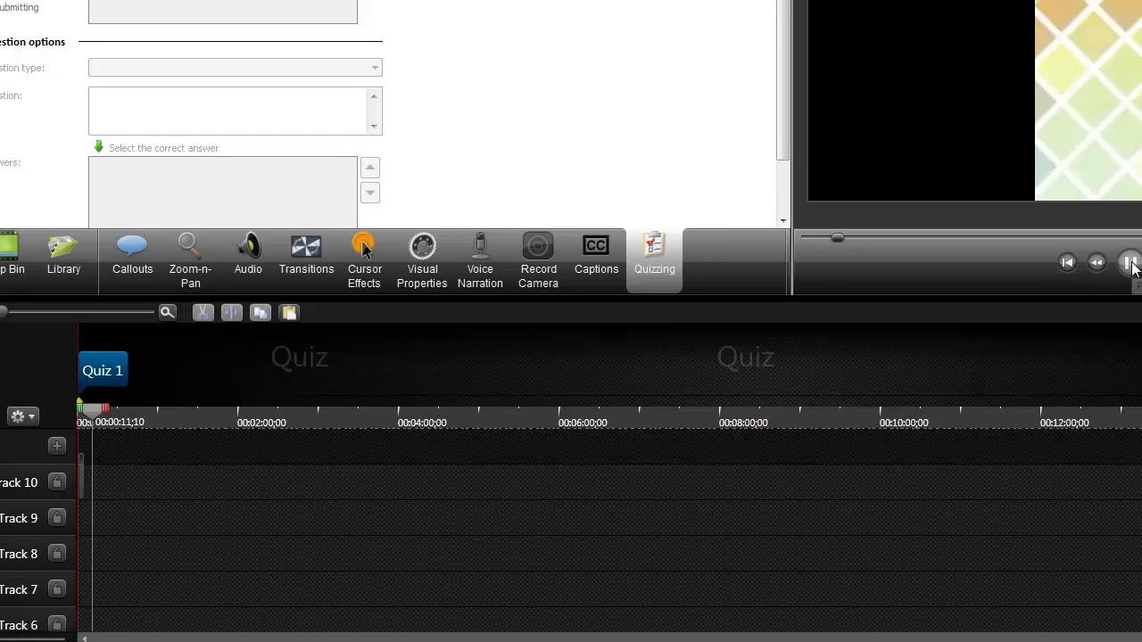
pyautogui.moveTo(71, 373); pyautogui.dragTo(145, 383)
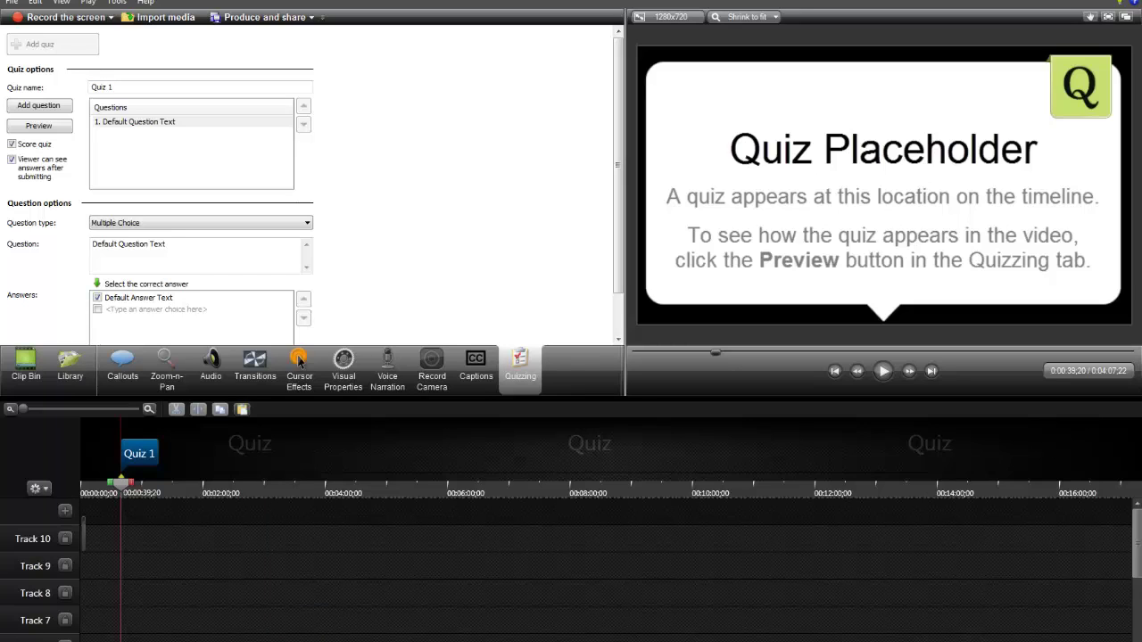
pyautogui.scroll(-4, 607, 570)
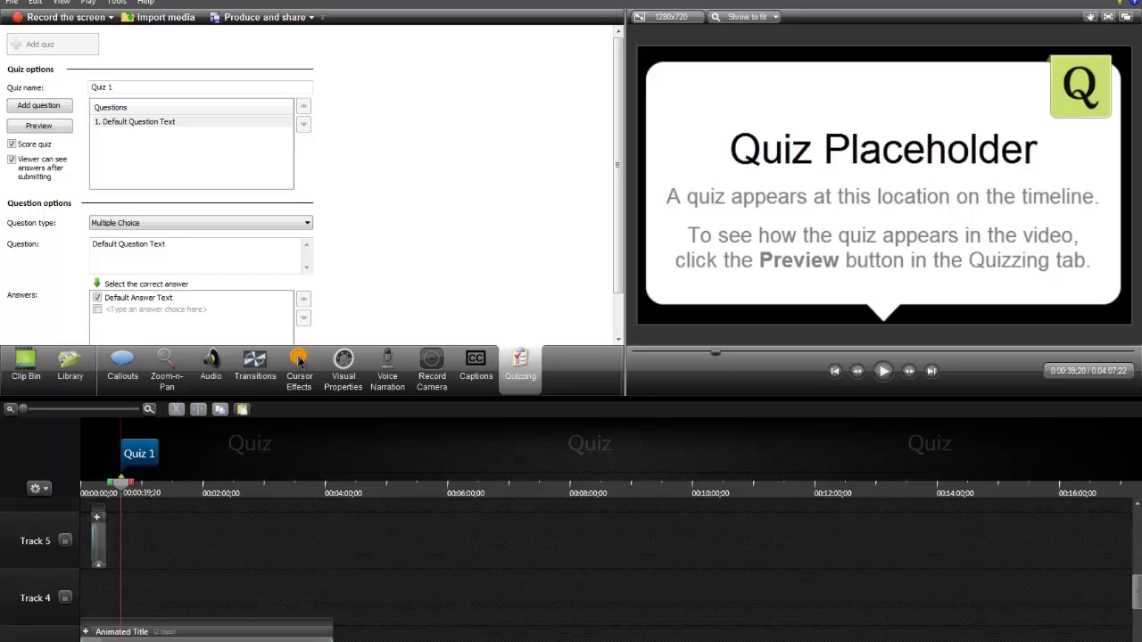
# - Switch the timeline from Quiz view to Marker view and move the playhead to about 2:26;20
pyautogui.click(39, 488)
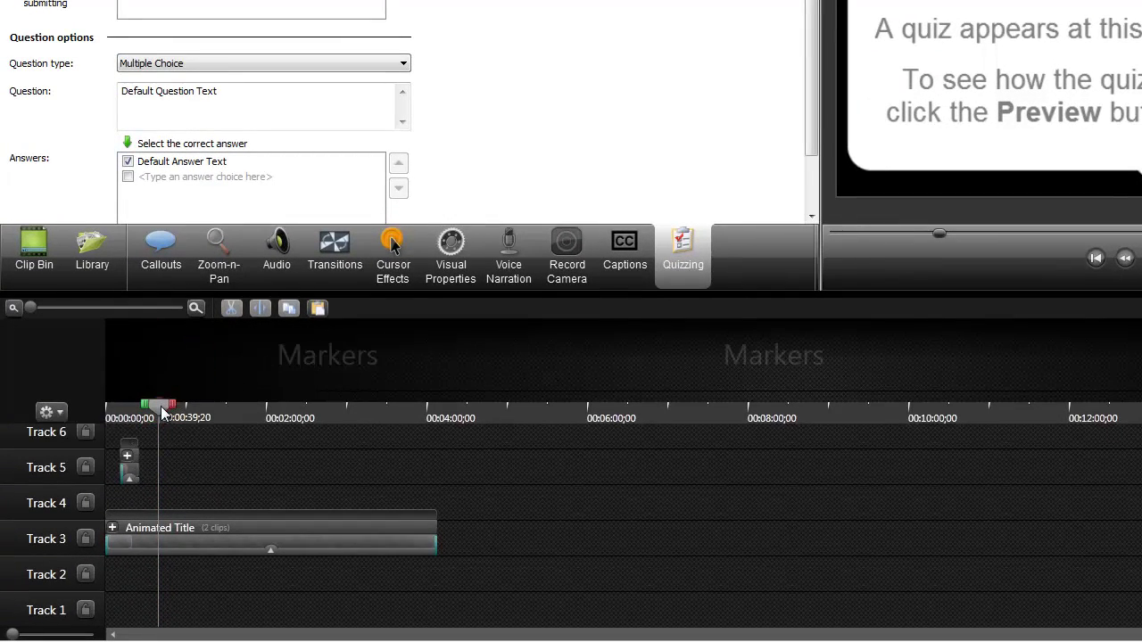
pyautogui.moveTo(162, 411); pyautogui.dragTo(328, 412)
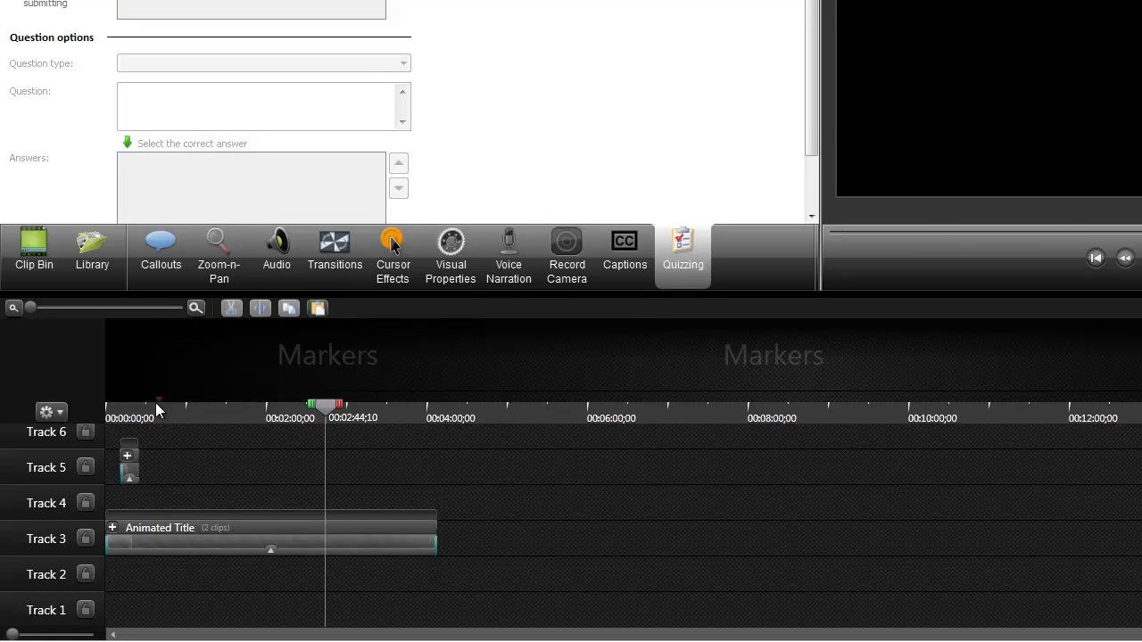
pyautogui.moveTo(155, 403); pyautogui.dragTo(85, 404)
# - Switch the timeline back to Quiz view and move Quiz 1 to about 1:37
pyautogui.click(51, 412)
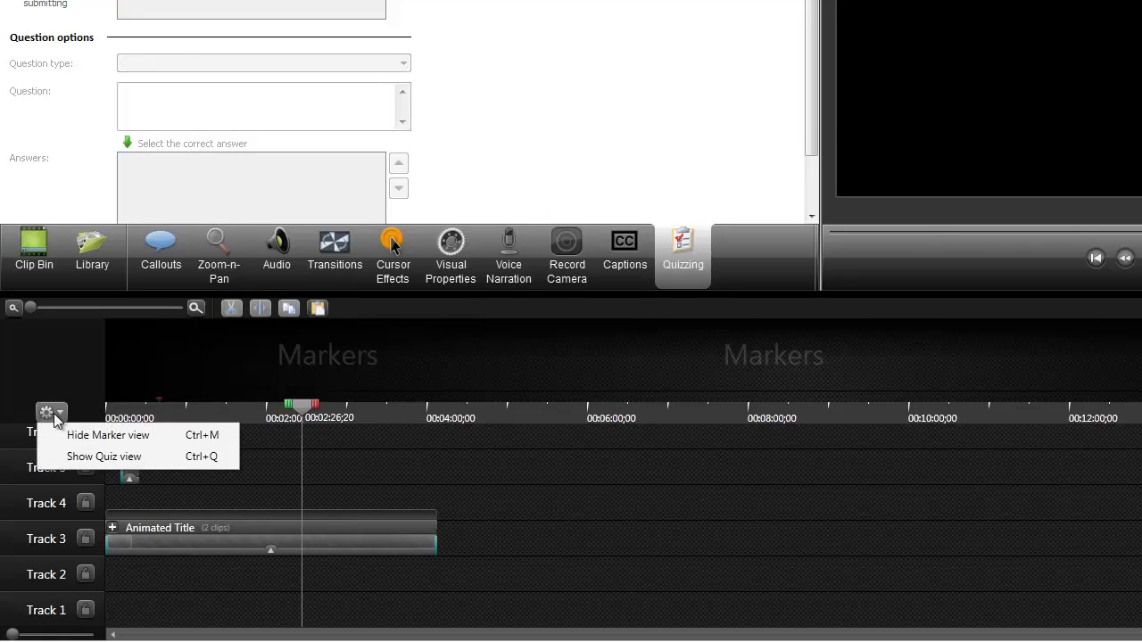
pyautogui.click(116, 457)
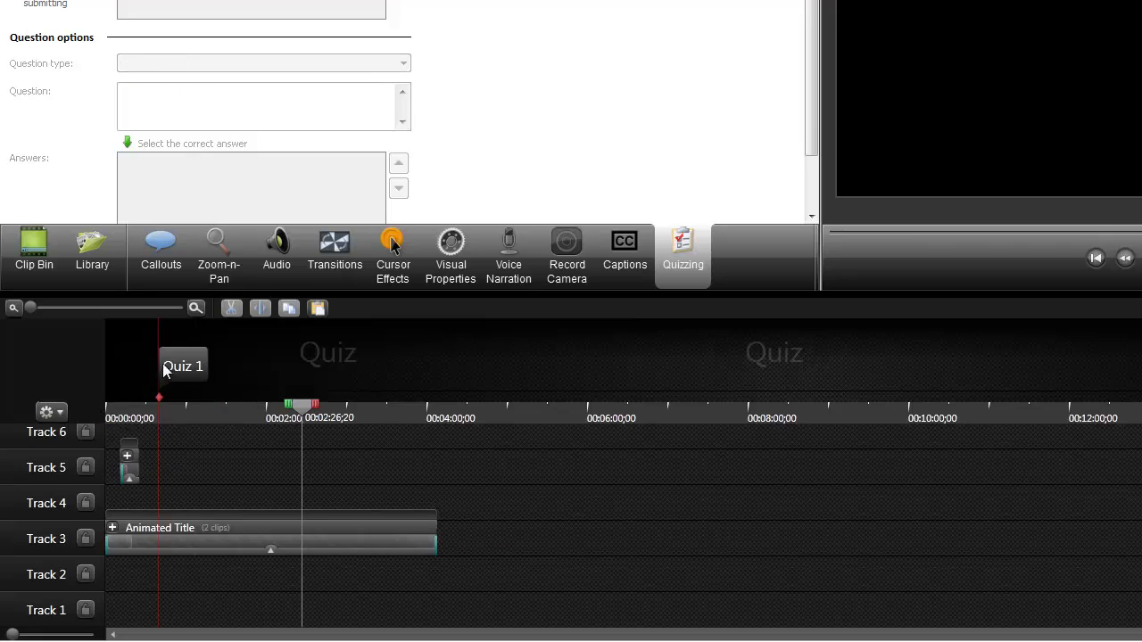
pyautogui.moveTo(166, 367)
pyautogui.mouseDown()
pyautogui.moveTo(318, 372)
pyautogui.moveTo(261, 366)
pyautogui.mouseUp()
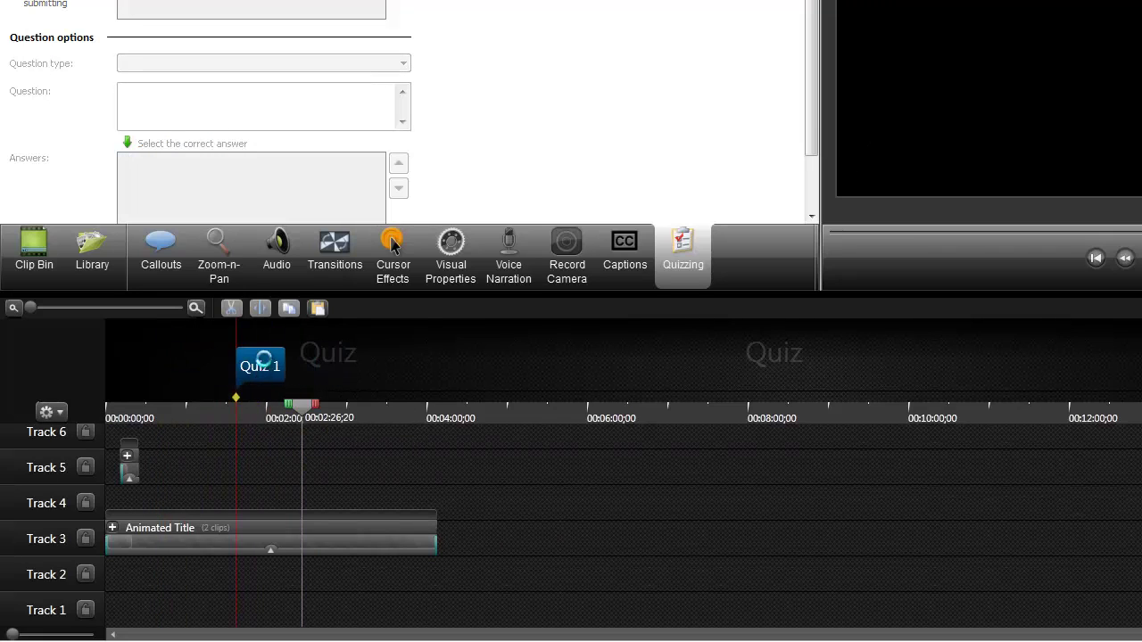